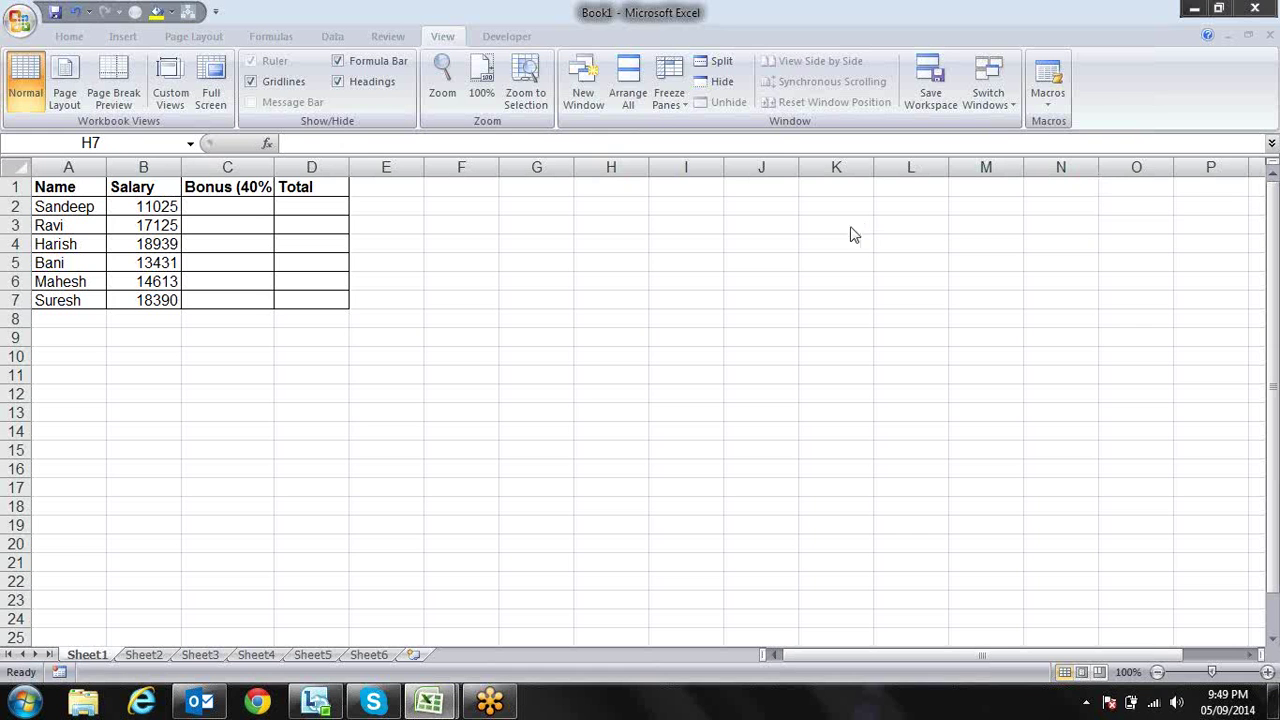
Step through the Name heading and Salary column to the empty Bonus and Total cells.
key("Left")
key("Left")
key("Left")
key("Left")
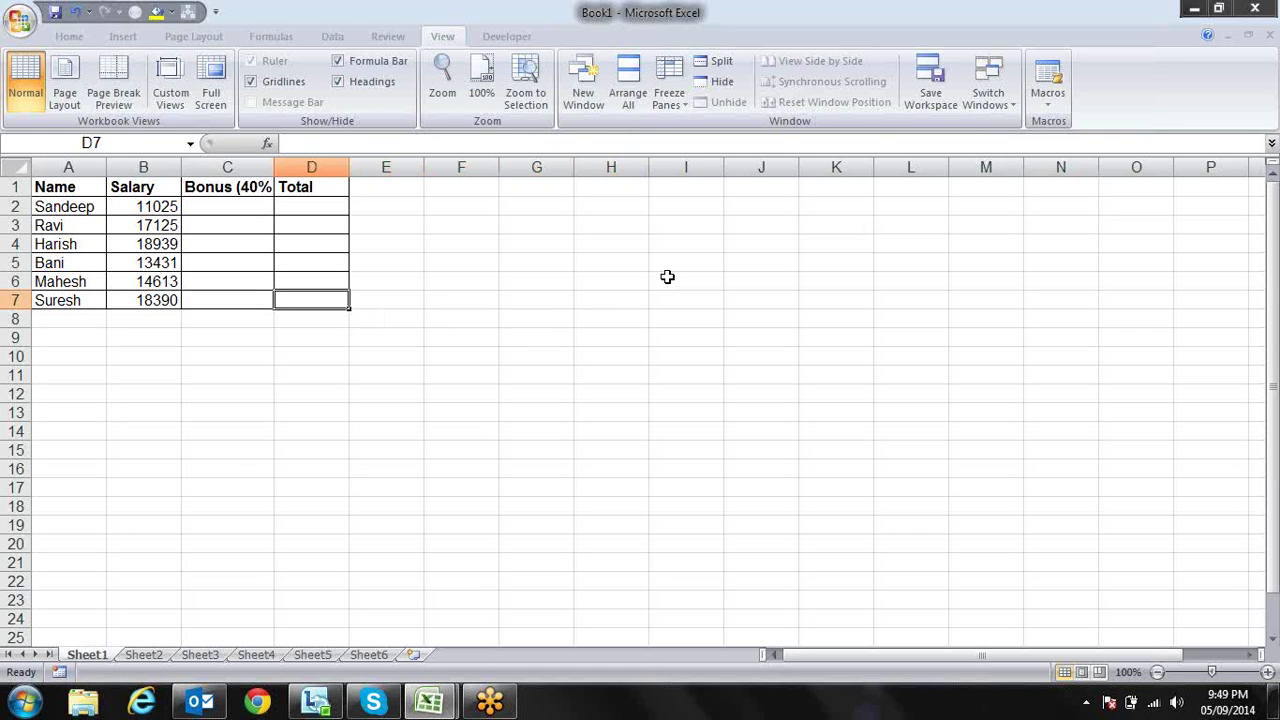
key("Left")
key("Up")
key("Up")
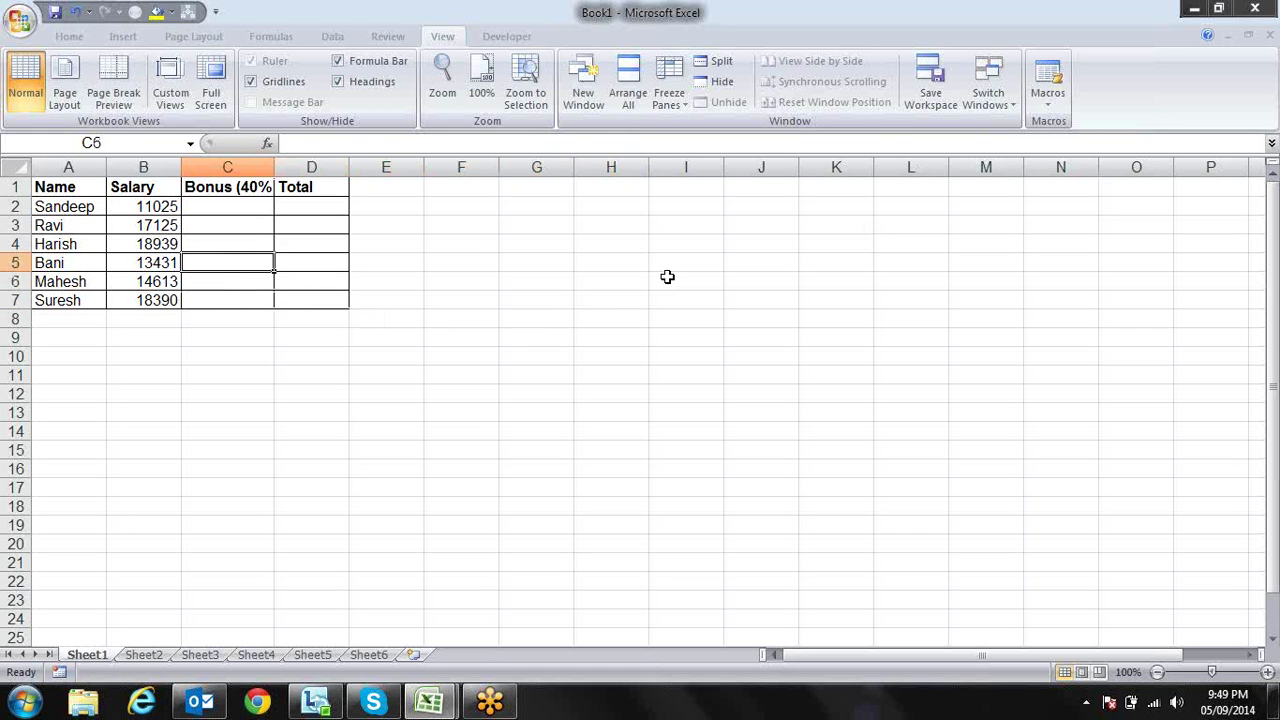
key("Up")
key("Up")
key("Up")
key("Up")
key("Left")
key("Left")
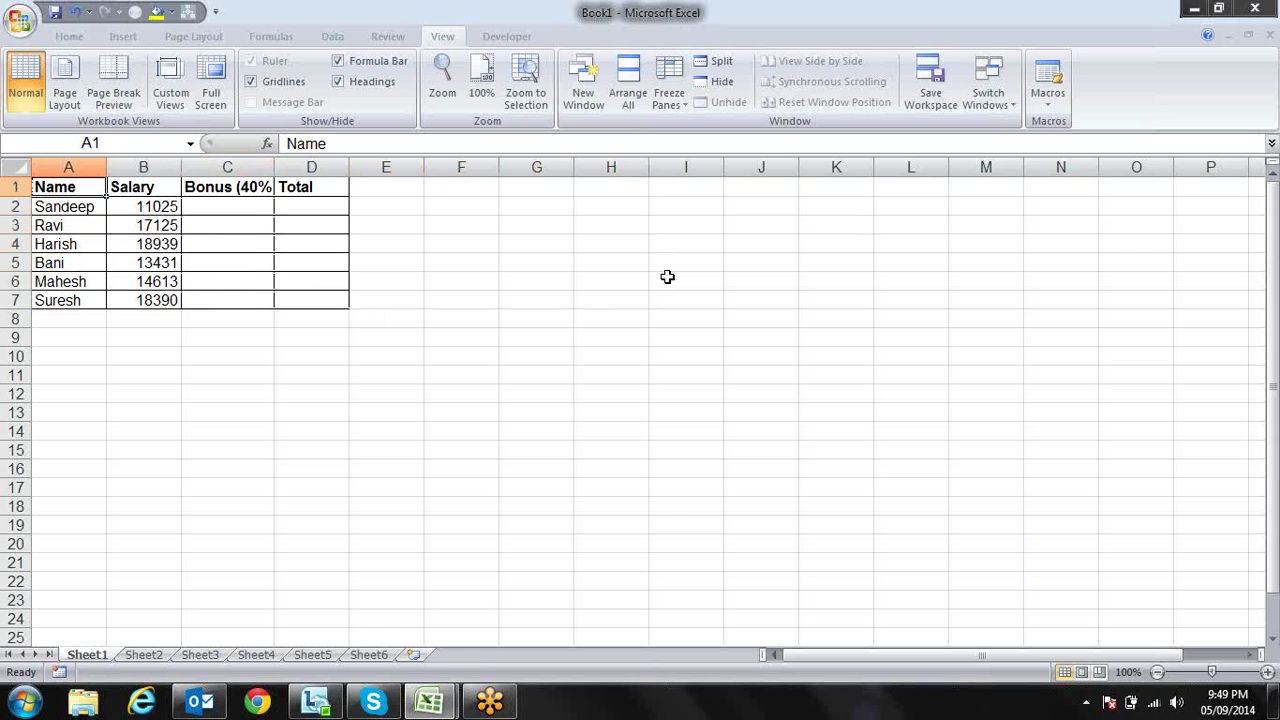
key("Down")
key("Down")
key("Down")
key("Down")
key("Down")
key("Down")
key("Right")
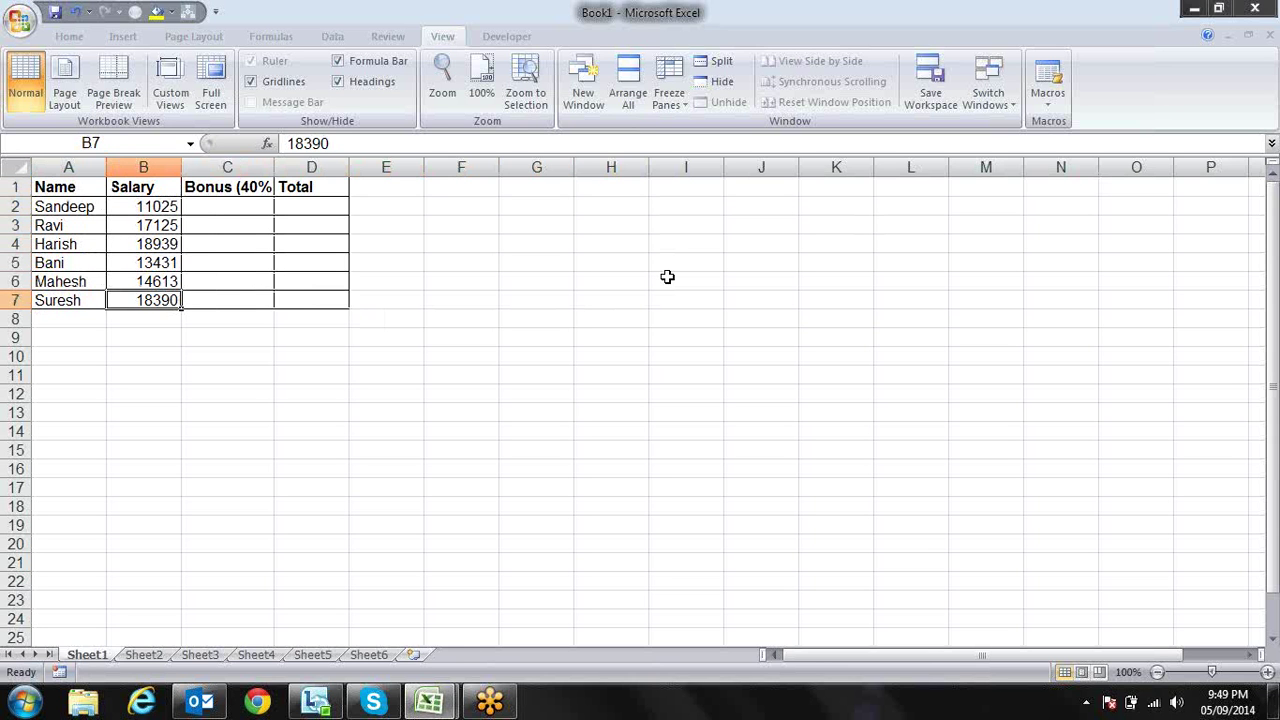
key("Up")
key("Up")
key("Up")
key("Up")
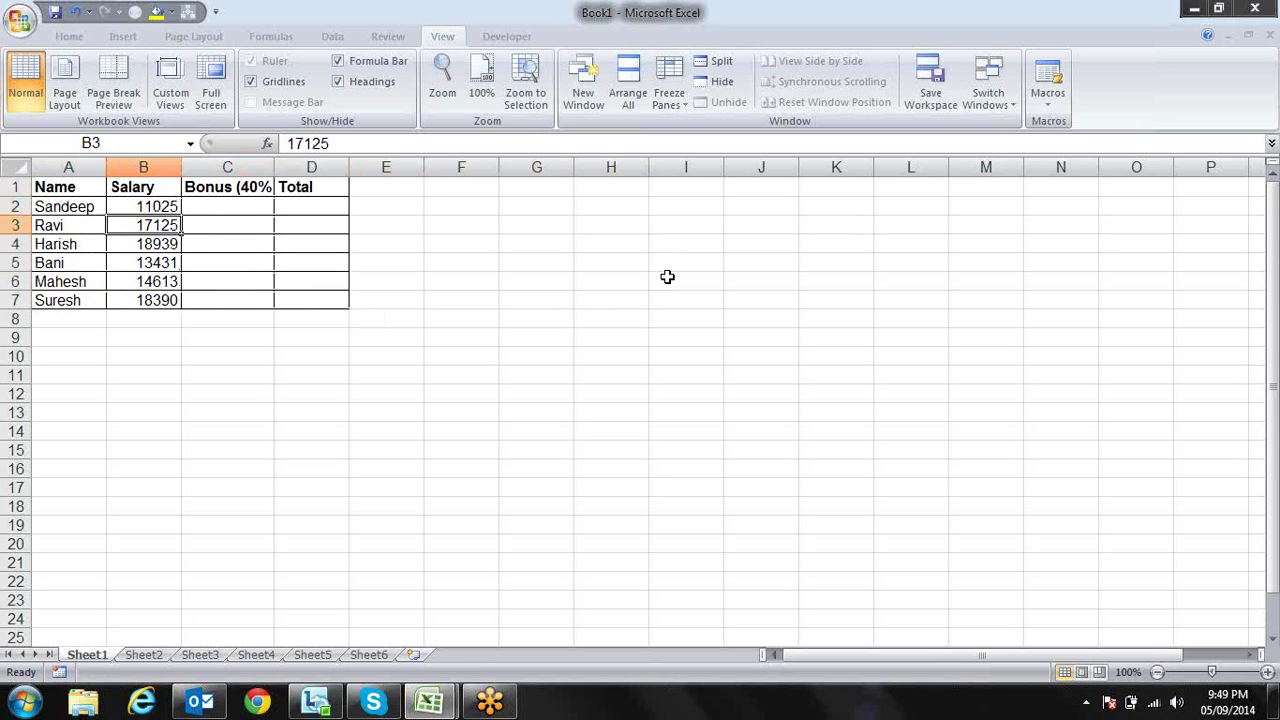
key("Up")
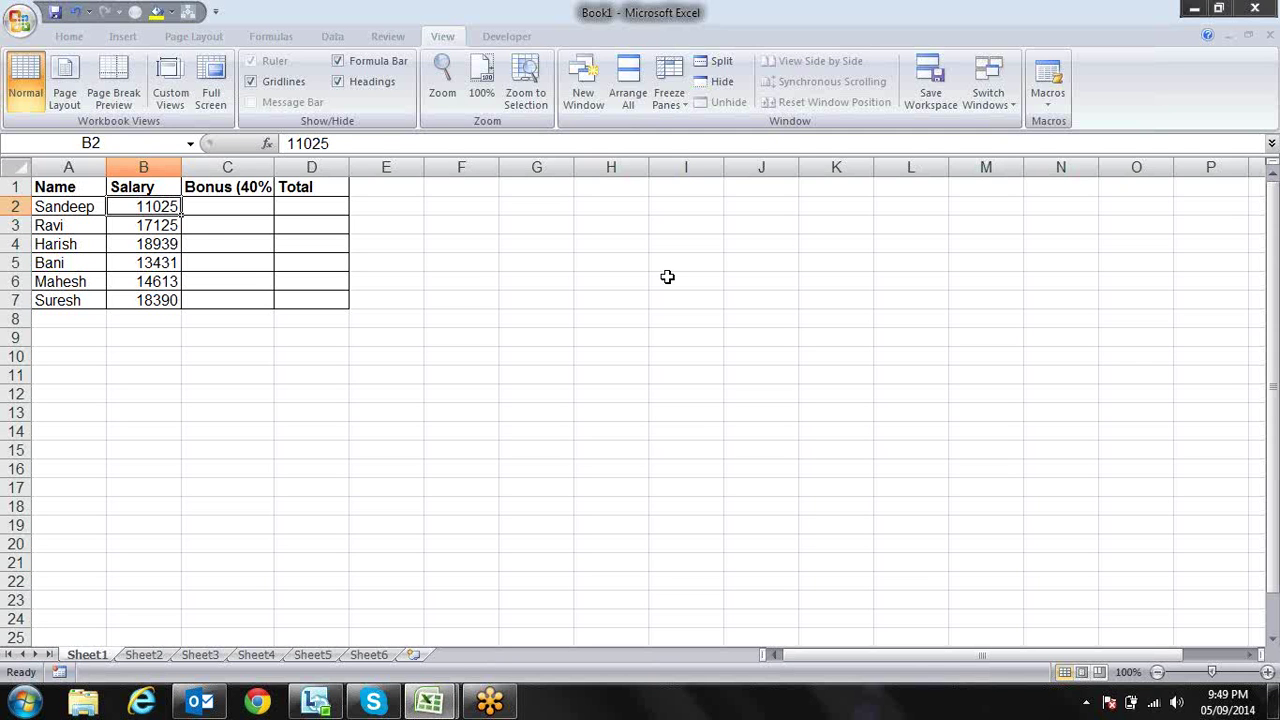
key("Down")
key("Down")
key("Down")
key("Up")
key("Up")
key("Up")
key("Right")
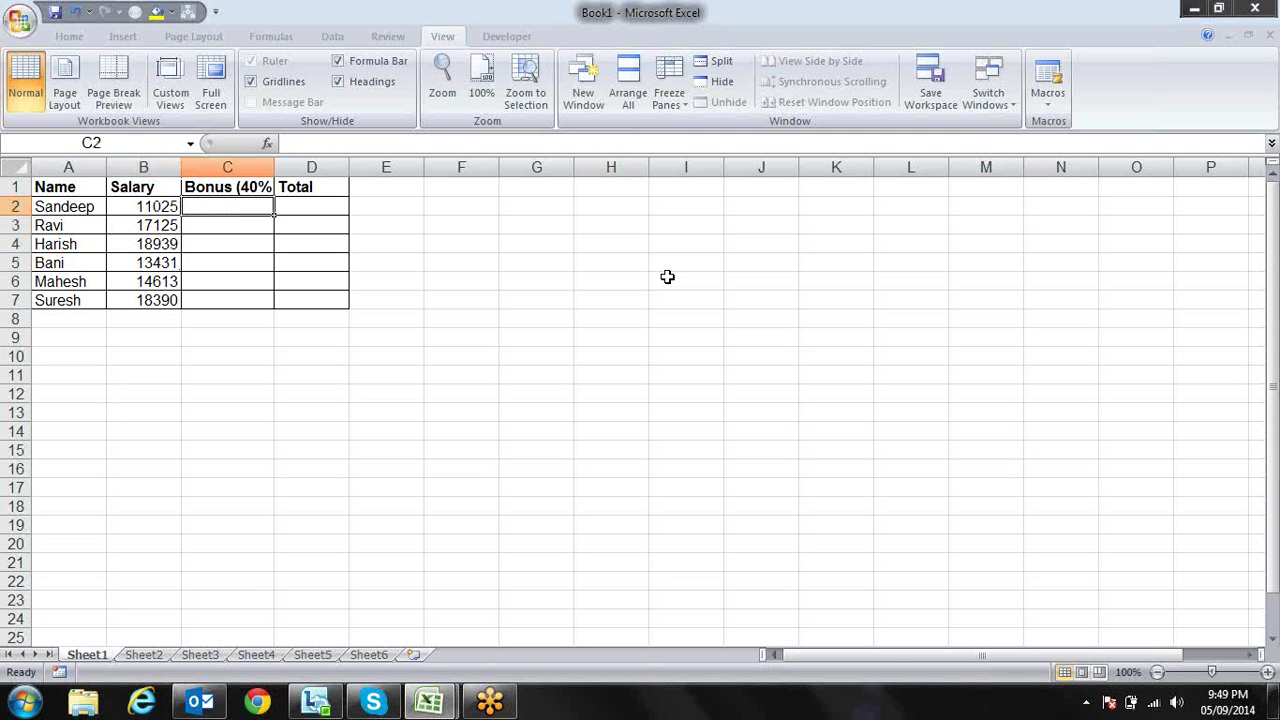
key("Up")
key("Down")
key("Down")
key("Down")
key("Down")
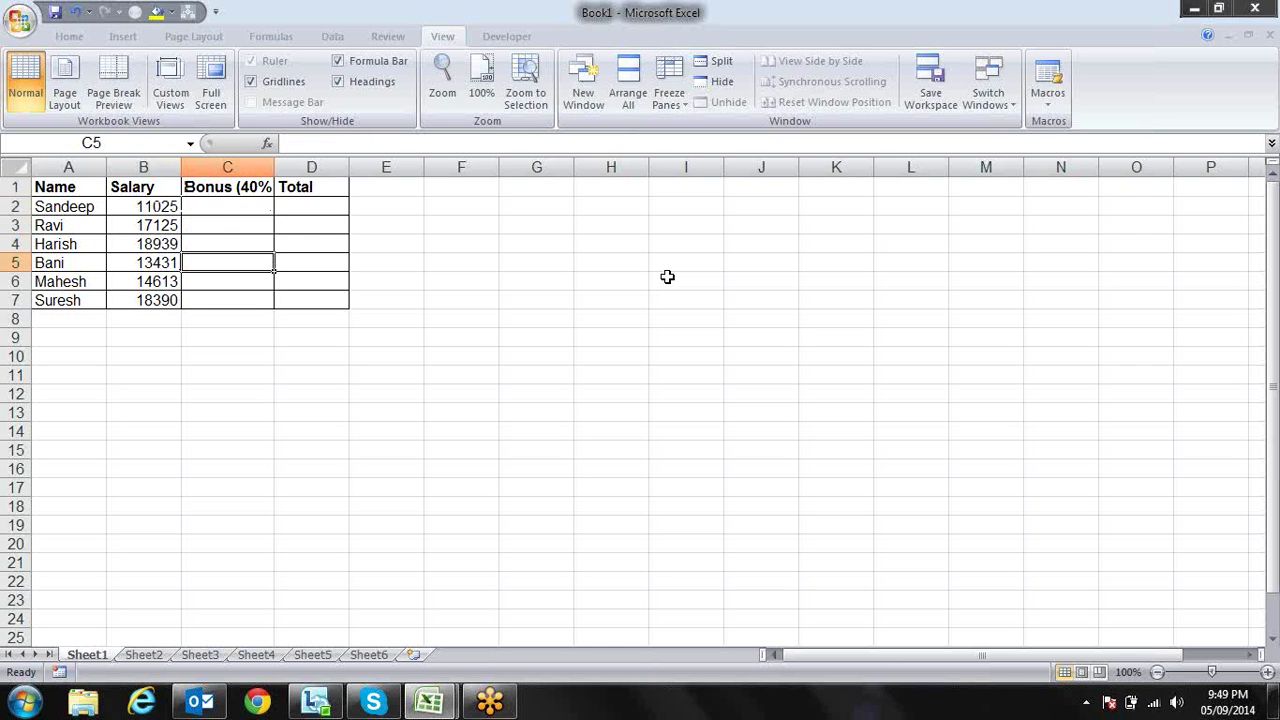
key("Down")
key("Up")
key("Up")
key("Up")
key("Up")
key("Right")
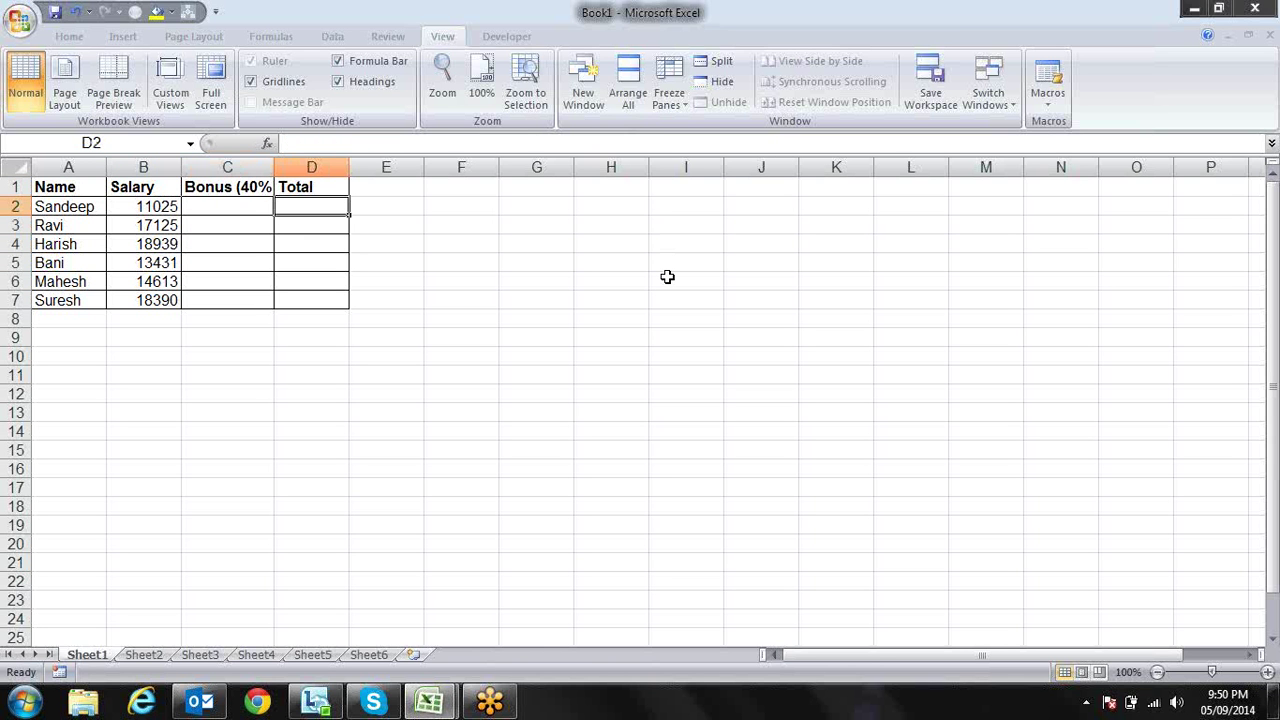
Trace salary plus Bonus (40%) into the Total column down to D7, then show Module1's macros.
key("Left")
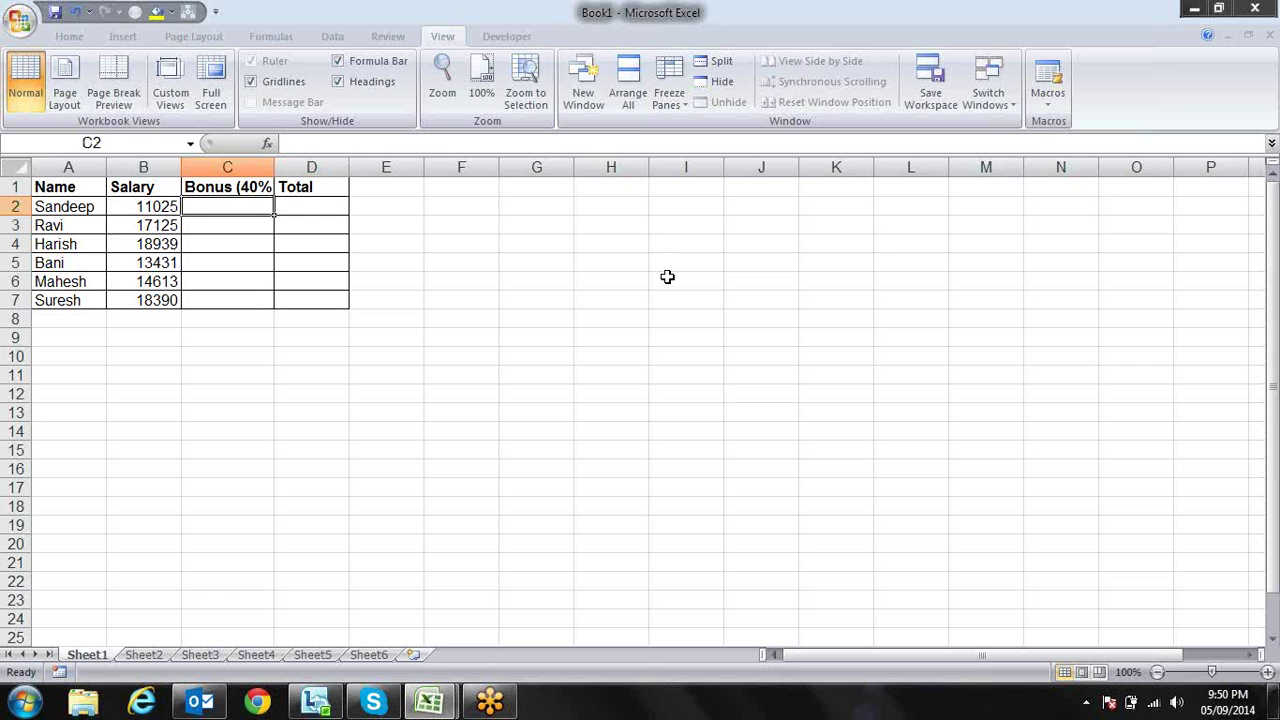
key("Left")
key("Left")
key("Right")
key("Down")
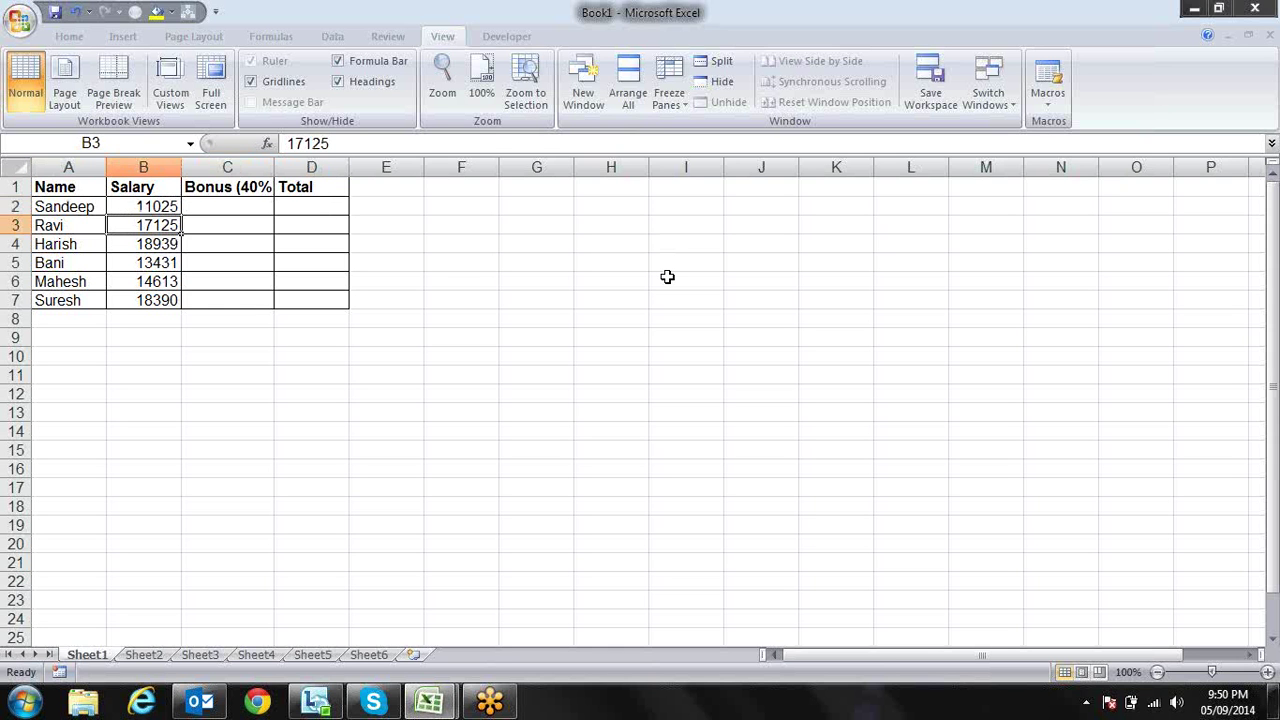
key("Up")
key("Right")
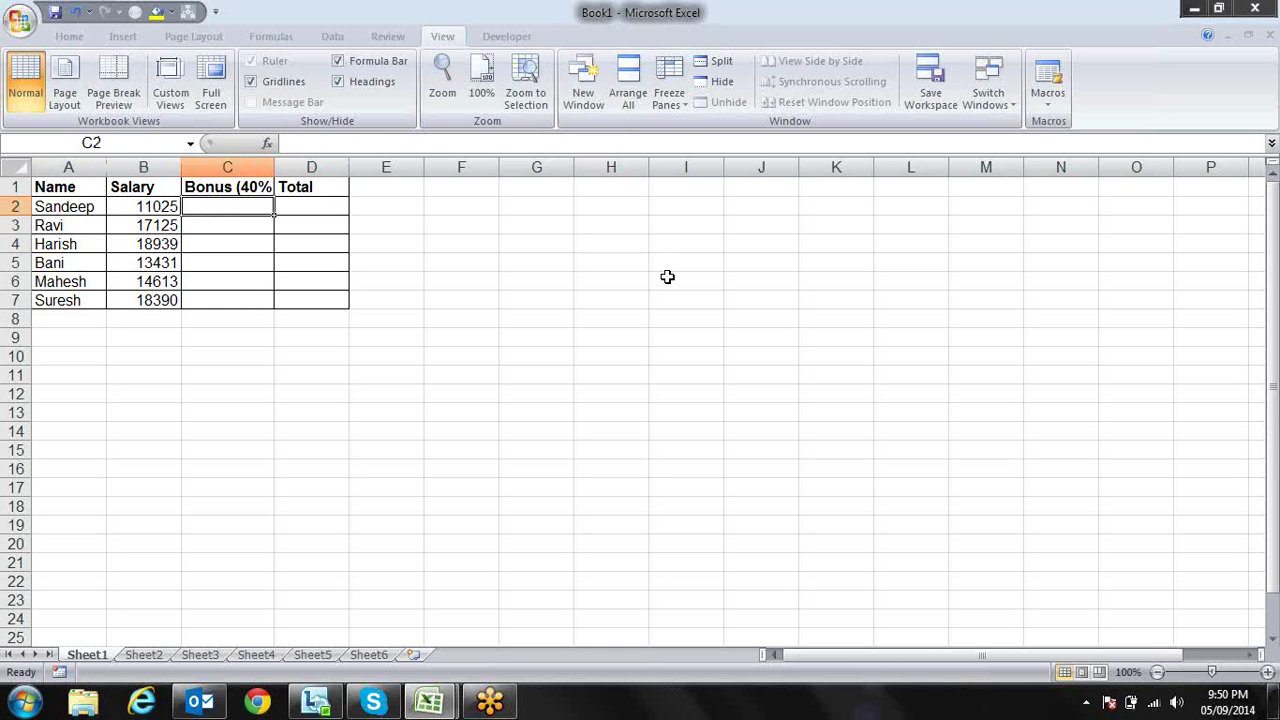
key("Up")
key("Down")
key("Right")
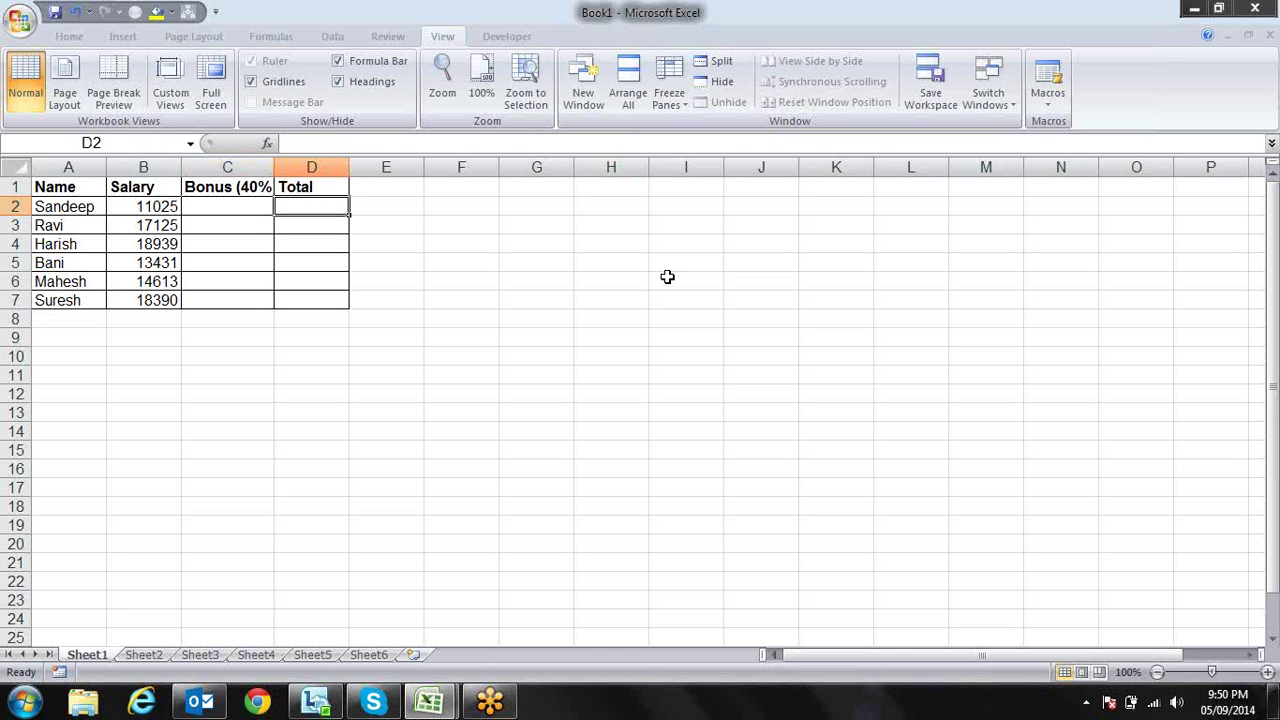
key("Left")
key("Left")
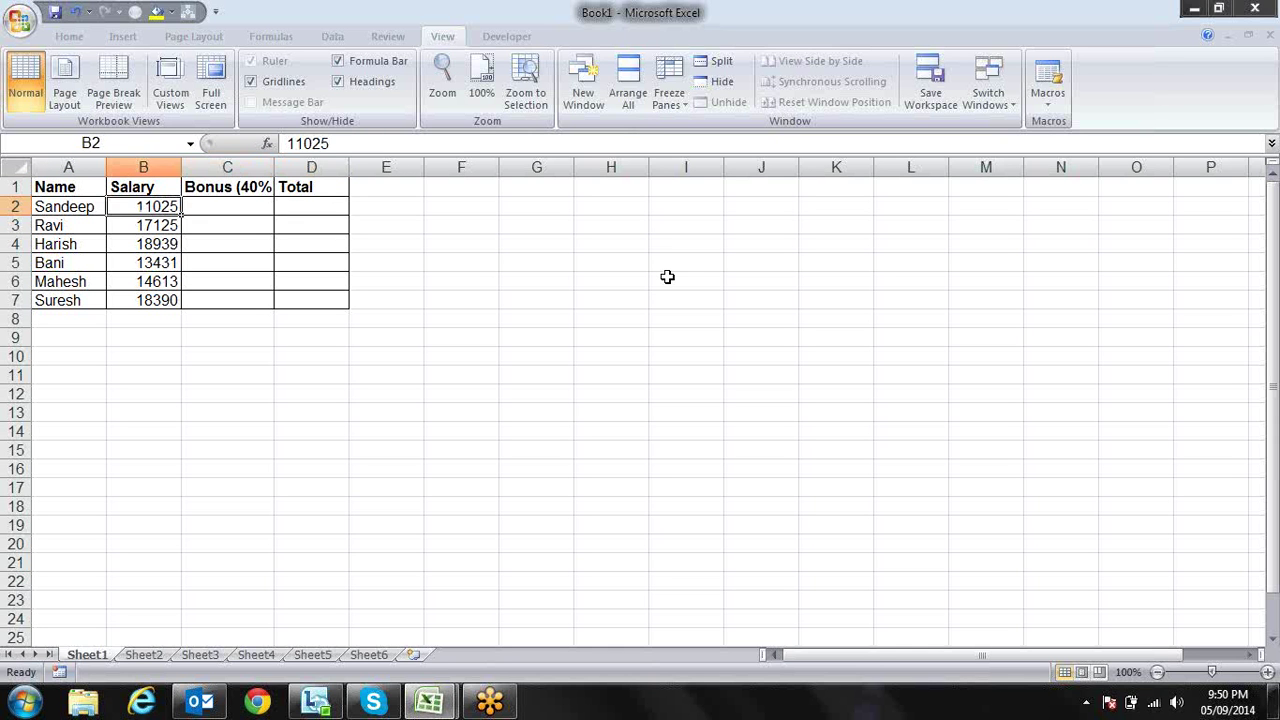
key("shift+Right")
key("Right")
key("Right")
key("Down")
key("Down")
key("Down")
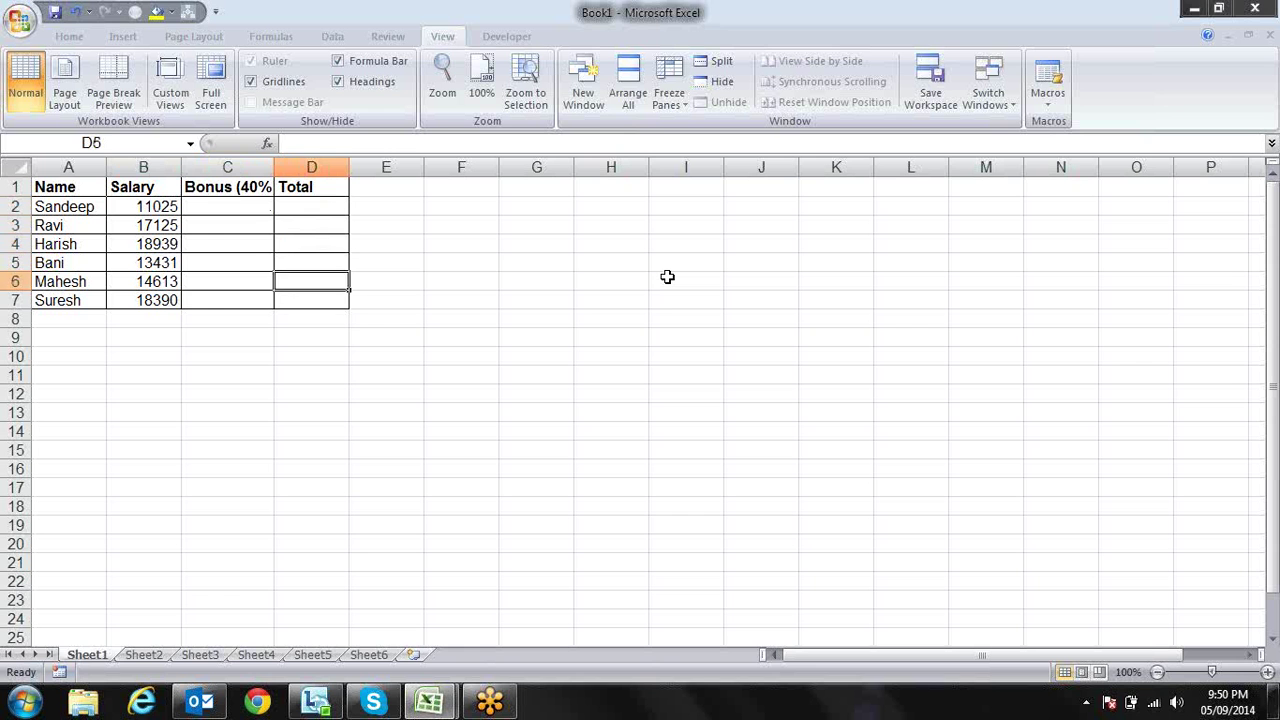
key("Down")
key("Down")
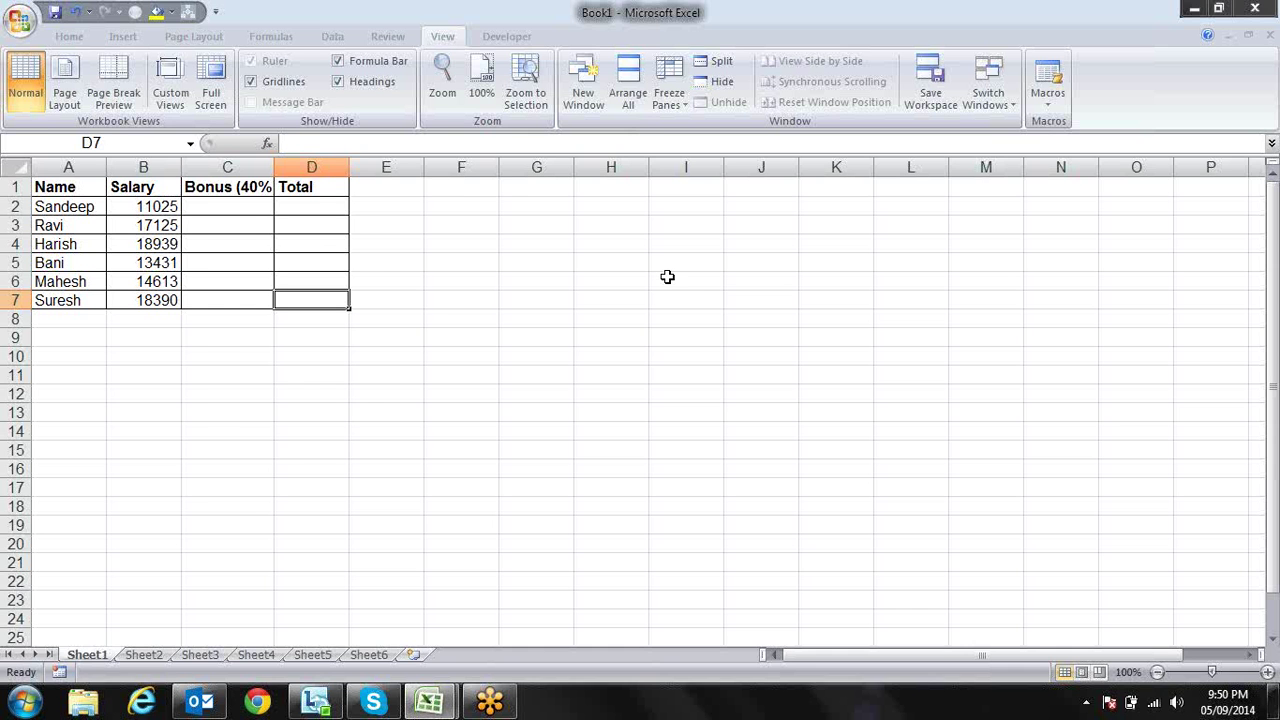
key("alt+F11")
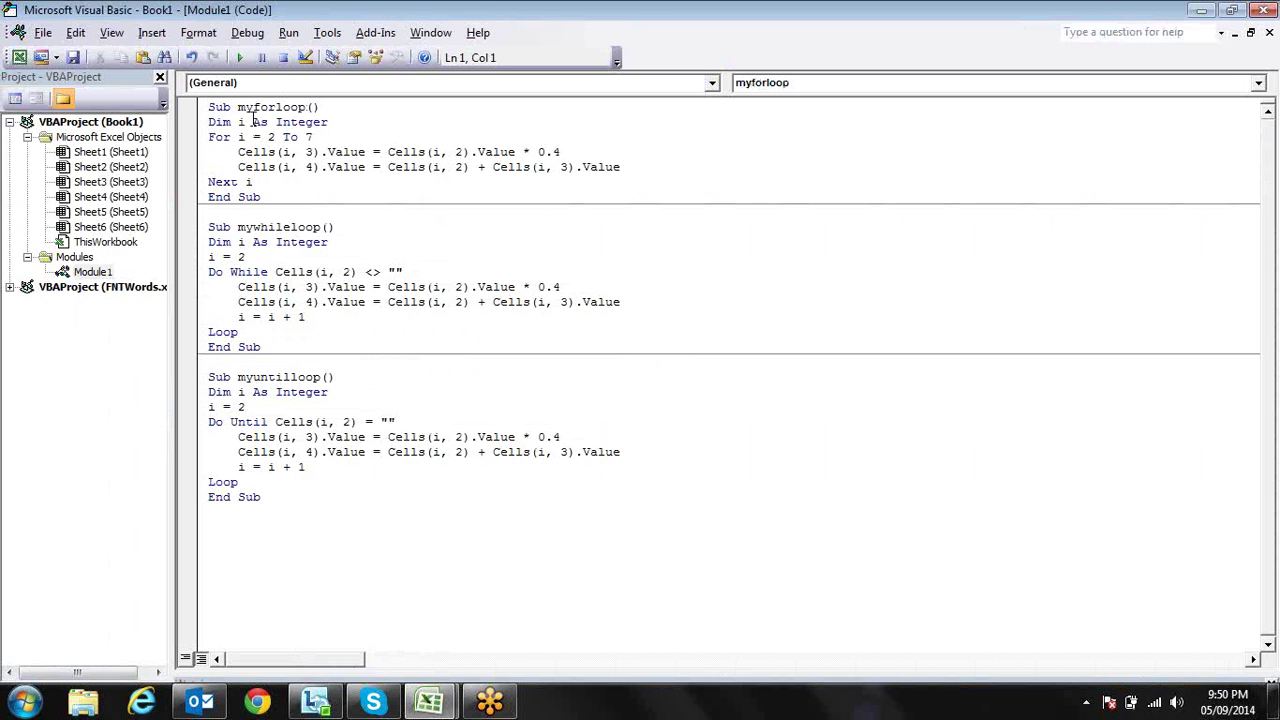
Highlight the Sub myforloop line and the Dim i As Integer declaration.
left_click(291, 108)
left_click_drag(210, 107, 322, 108)
left_click(358, 124)
left_click(210, 122)
left_click(238, 122)
left_click(245, 122)
Point out the For i = 2 To 7 loop's start and end values, then return to Sheet1.
left_click(225, 137)
left_click(239, 137)
left_click(273, 137)
left_click(318, 138)
left_click(252, 124)
left_click(275, 136)
key("alt+F11")
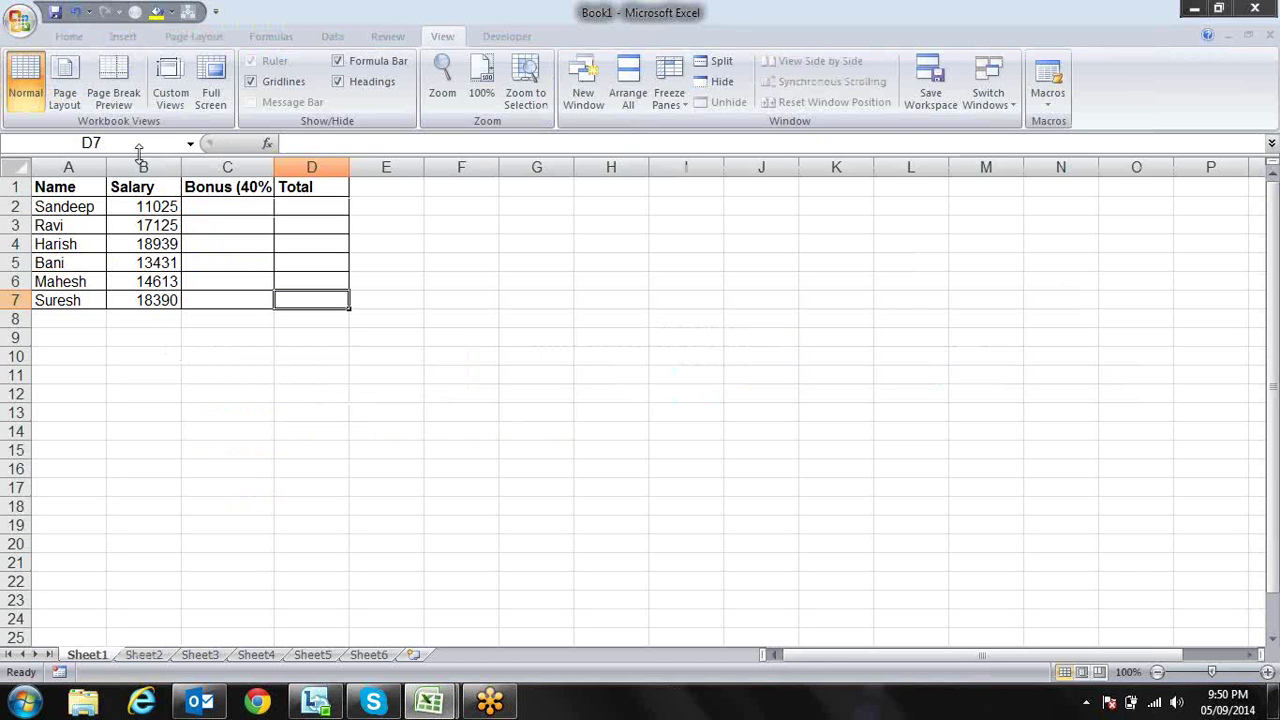
Select the six names in A2:A7, ending on A4, then switch back to the macro code.
left_click(80, 203)
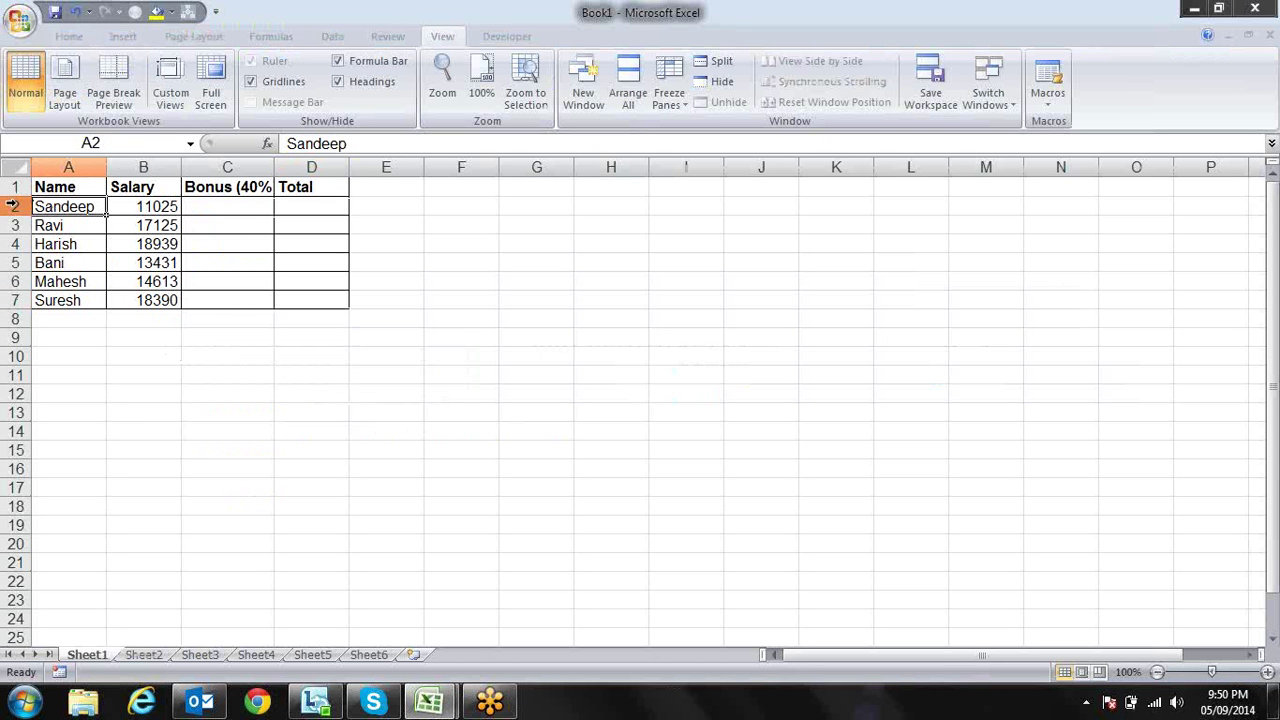
left_click(69, 297)
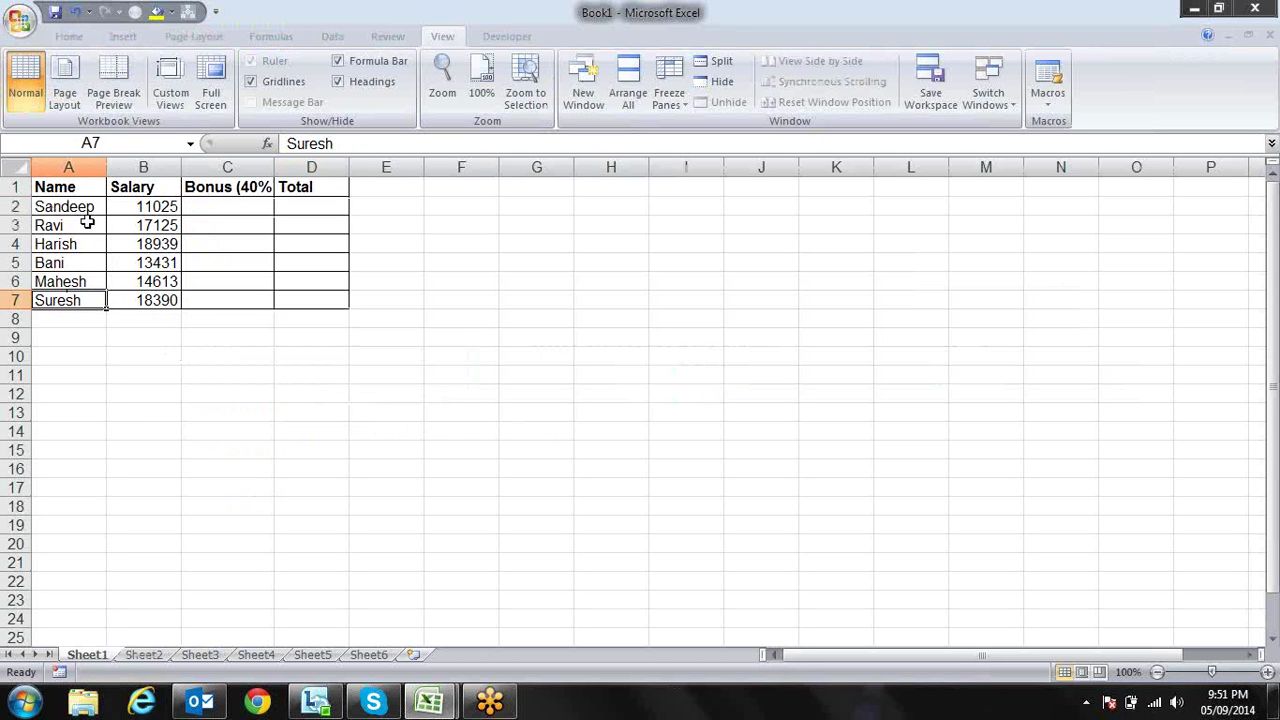
left_click_drag(80, 208, 86, 290)
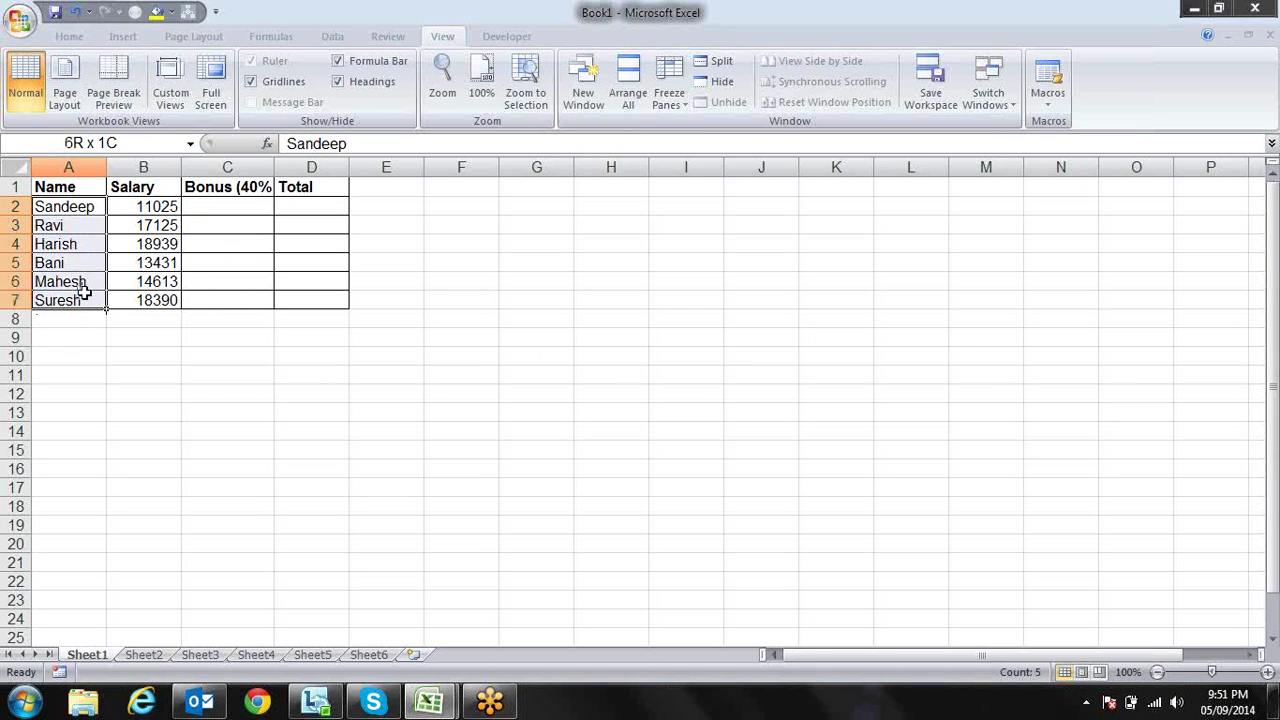
left_click(98, 240)
key("alt+F11")
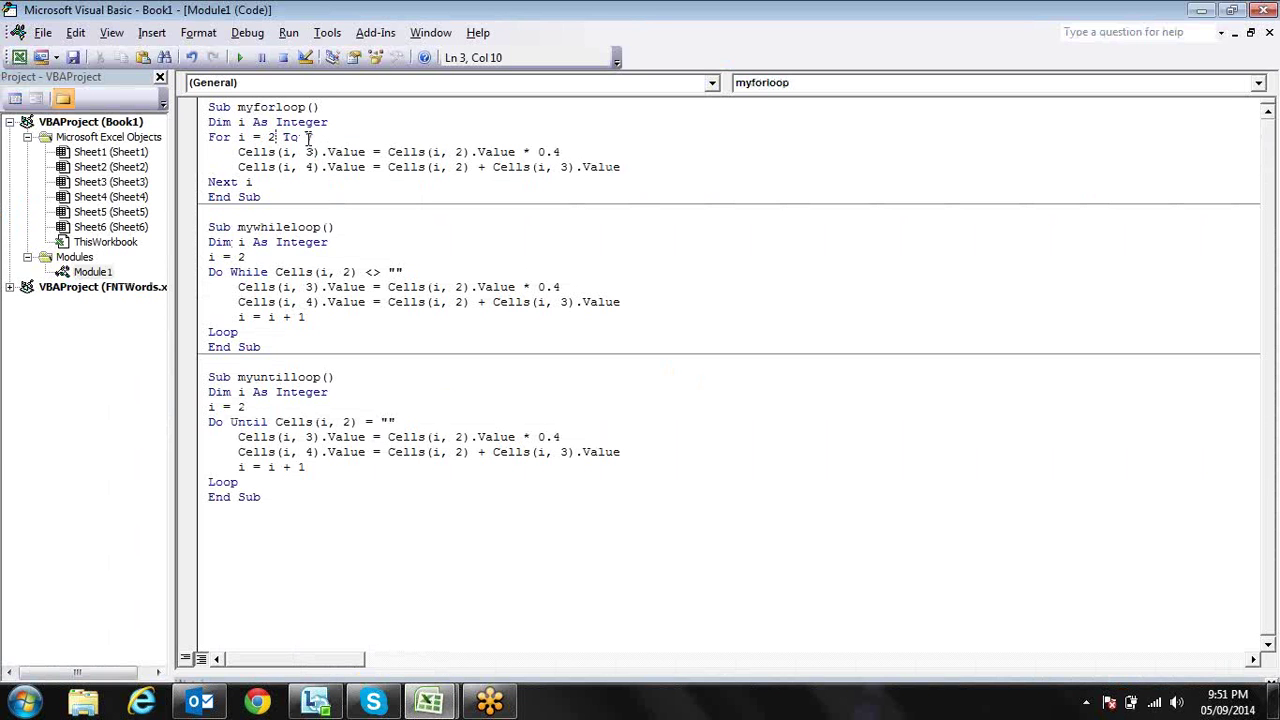
Point out Cells(i, 3) and its row index i on the Bonus line, then return to Excel.
left_click(256, 152)
left_click(285, 152)
key("alt+Tab")
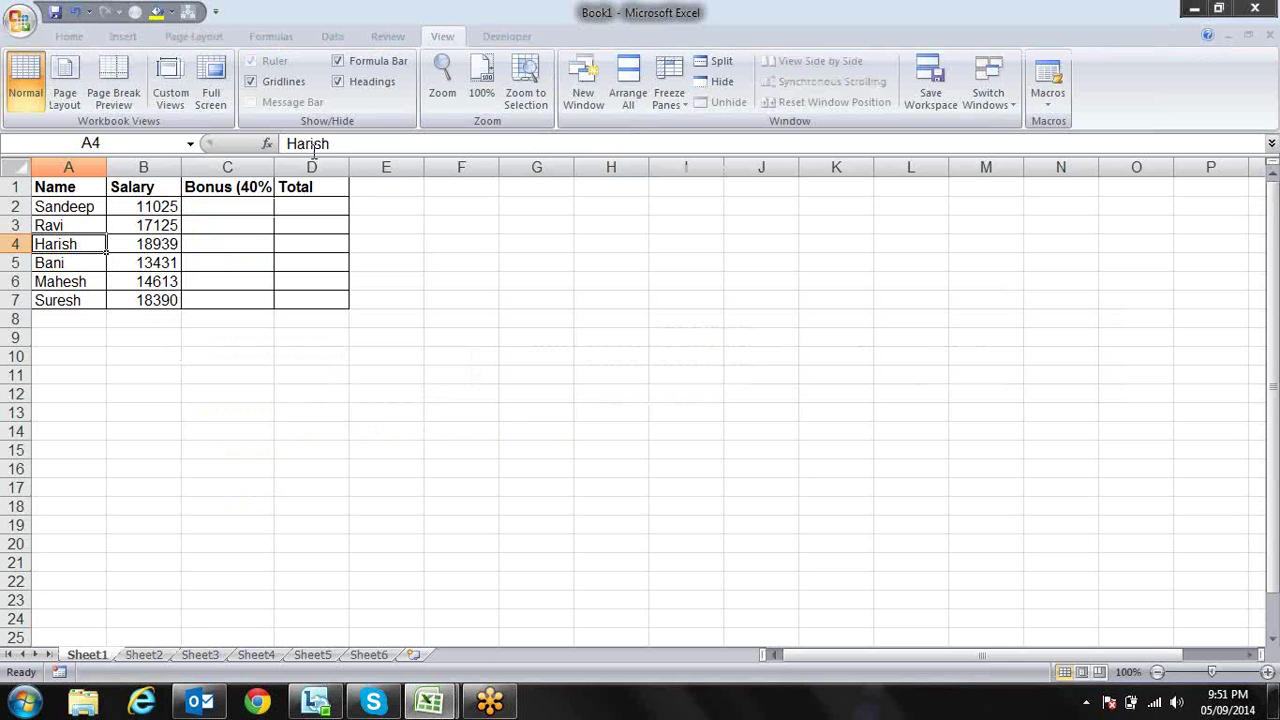
Select the Bonus cells C2:C7 that the loop will fill, then return to the code.
left_click(90, 206)
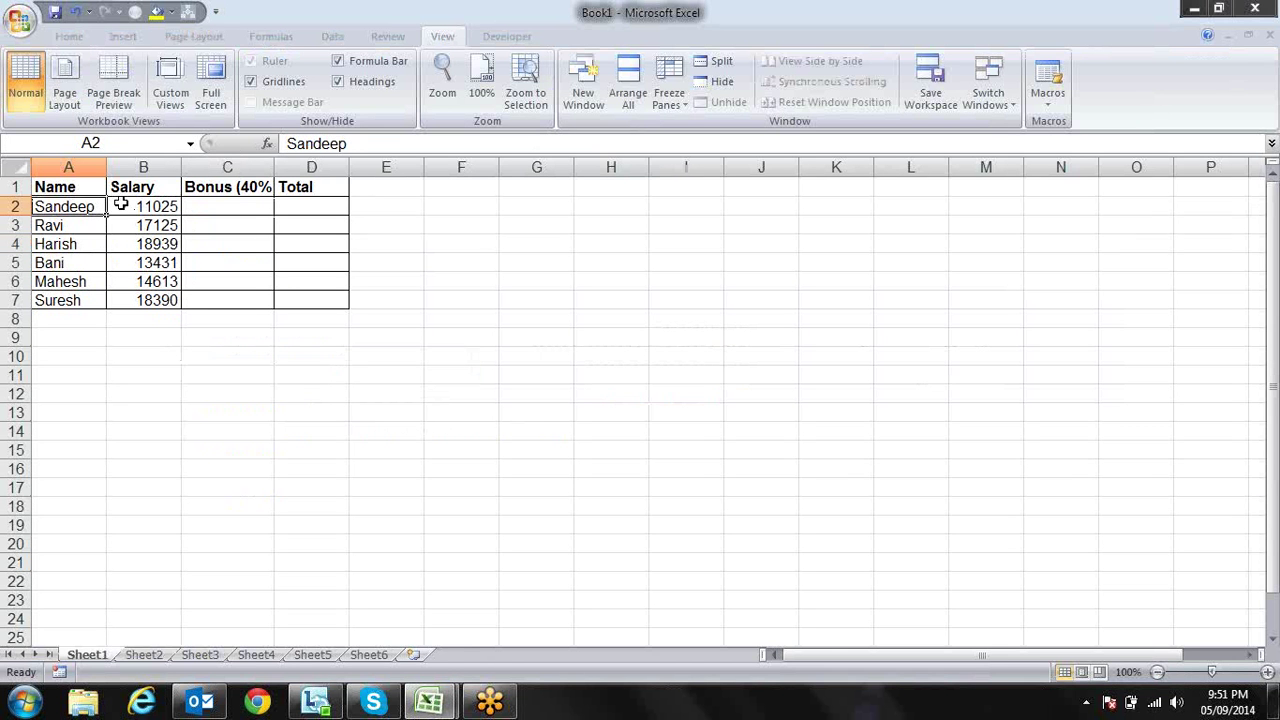
left_click(226, 192)
left_click(225, 203)
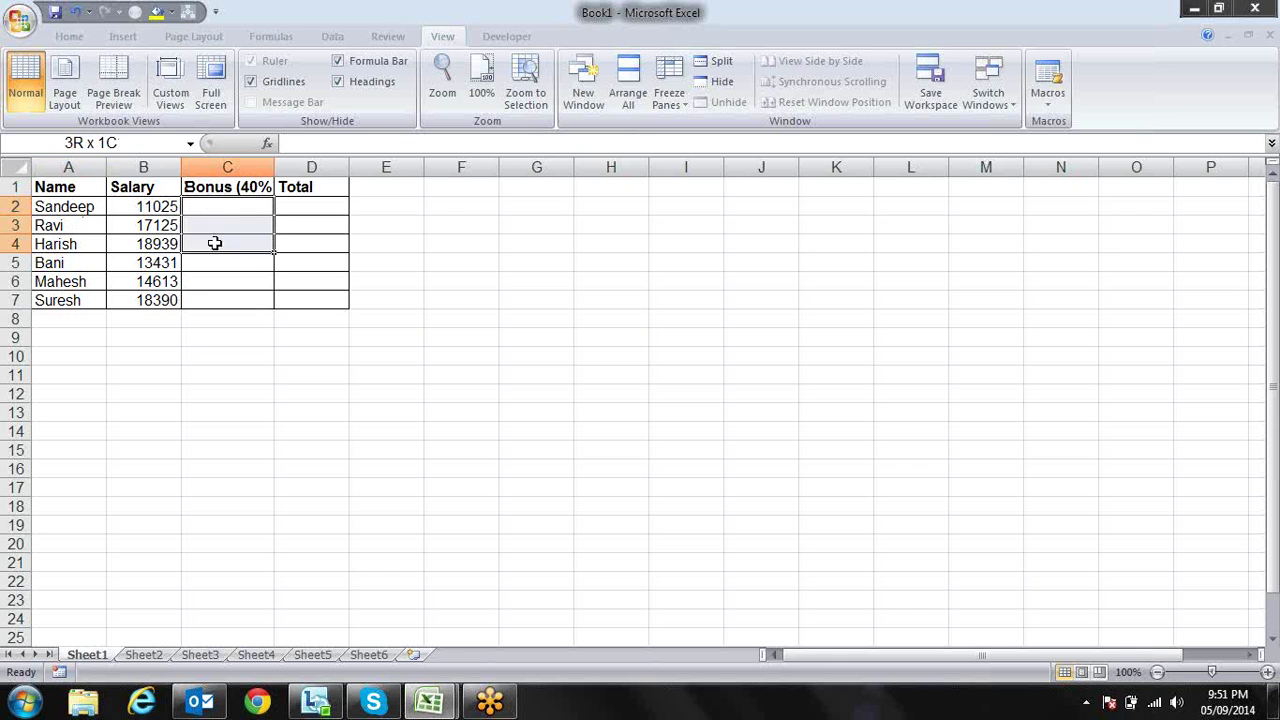
left_click_drag(214, 208, 211, 300)
key("alt+F11")
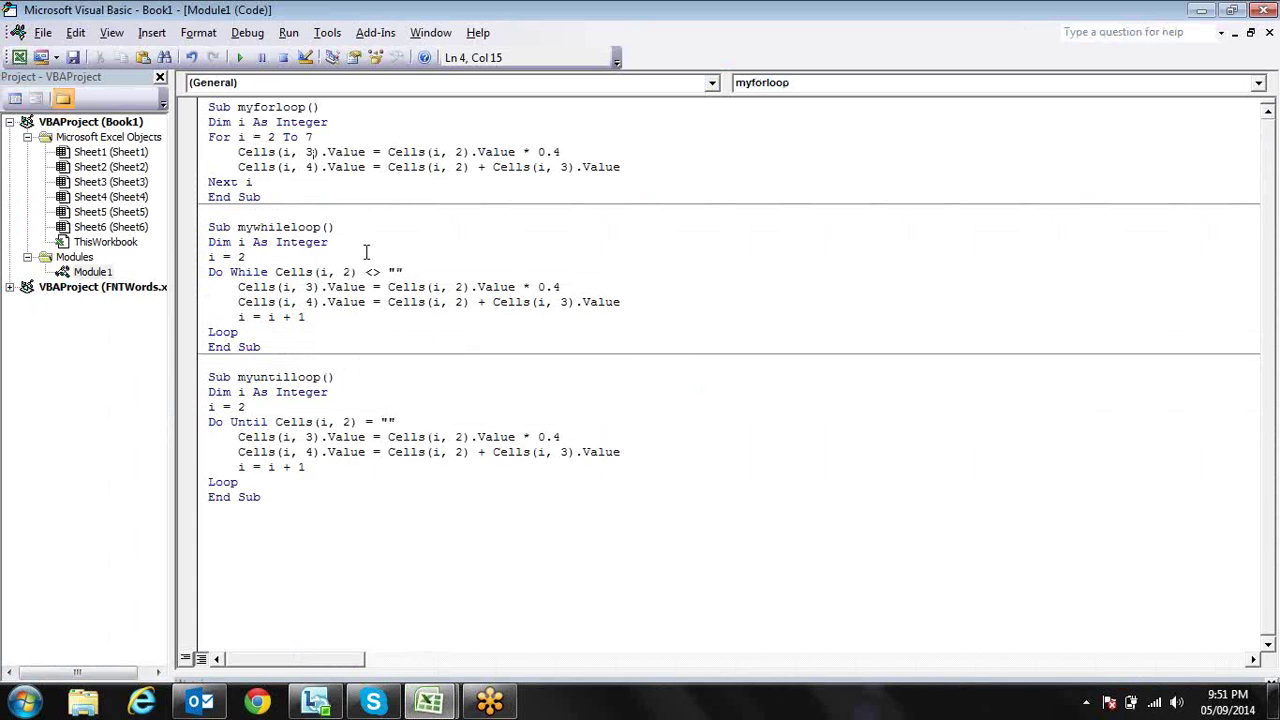
Highlight .Value, the salary reference Cells(i, 2) and the 0.4 multiplier, then return to Sheet1.
left_click(351, 151)
left_click(436, 151)
left_click_drag(462, 151, 455, 151)
left_click(561, 151)
key("alt+F11")
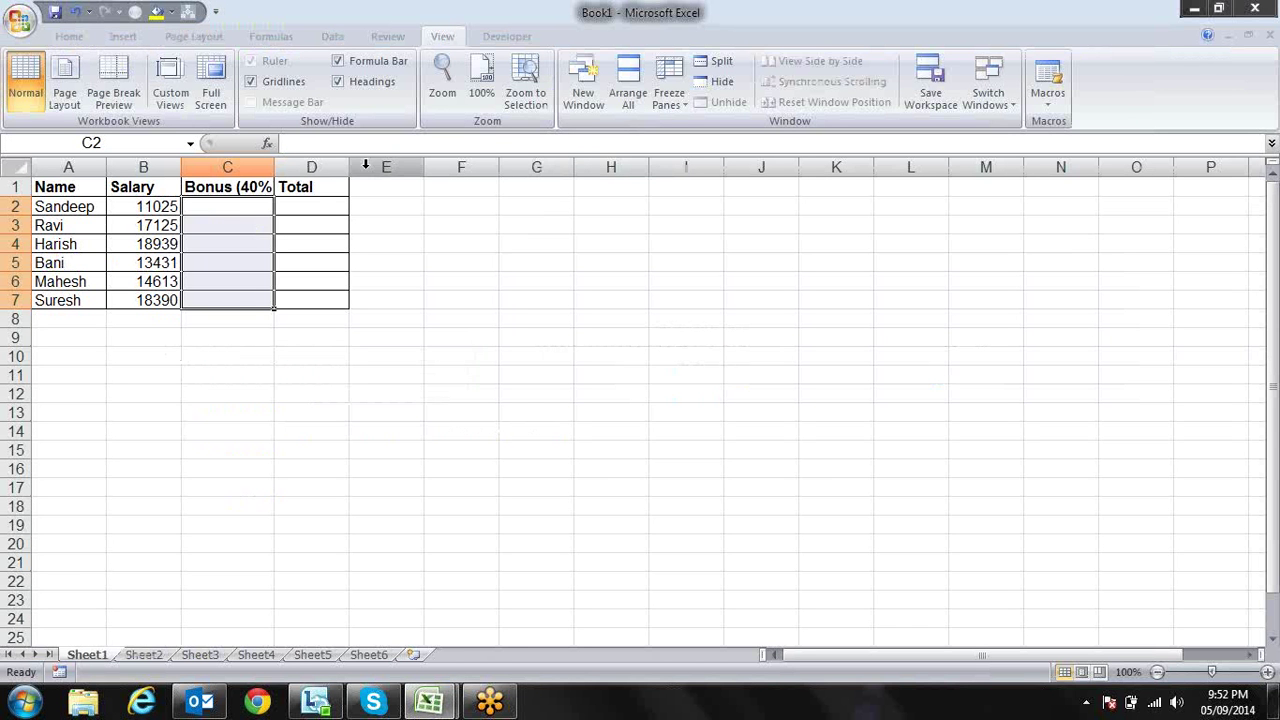
Match cells C2 and B2 to the code, then point at column 3 in Cells(i, 3).
left_click(254, 201)
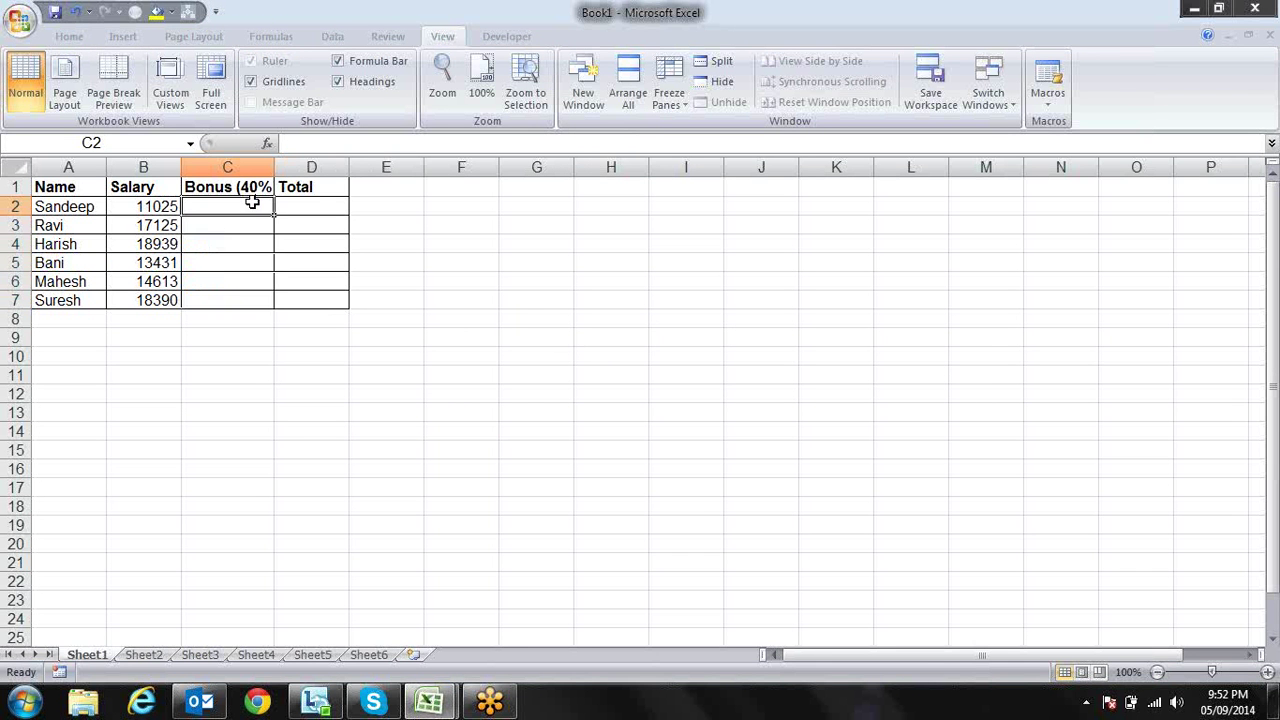
key("alt+F11")
key("alt+F11")
left_click(167, 205)
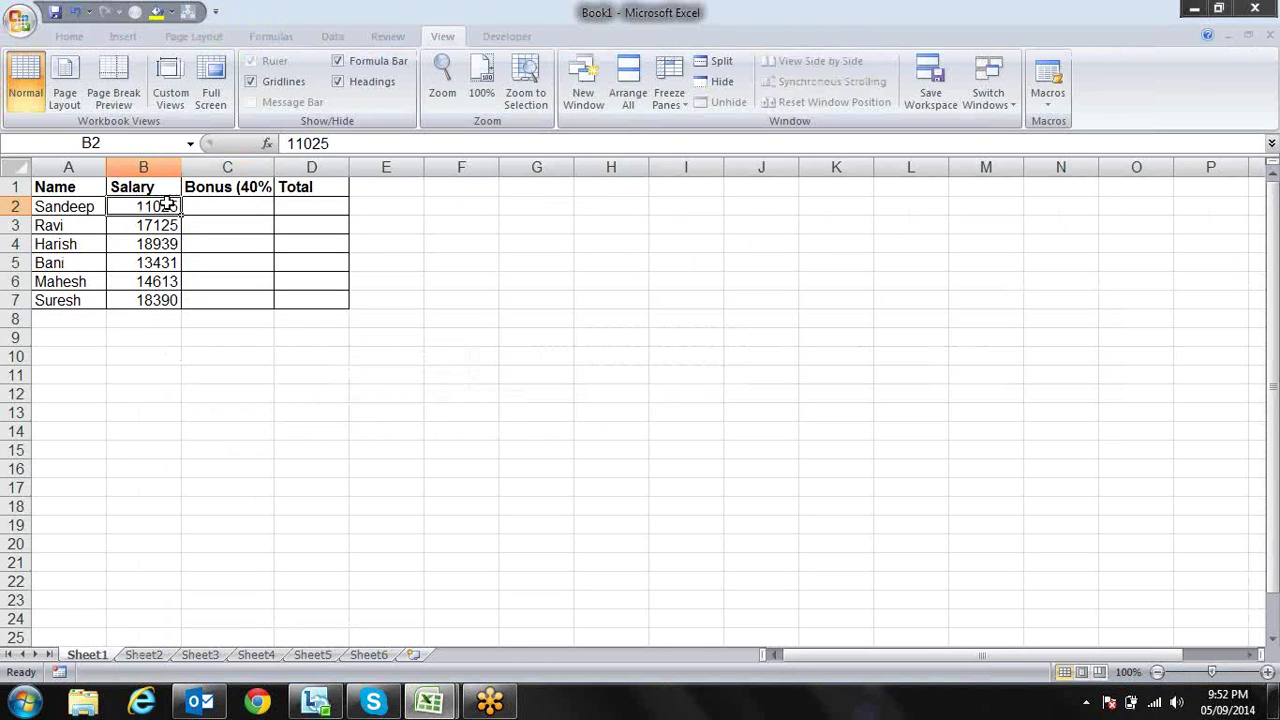
key("alt+F11")
left_click(316, 150)
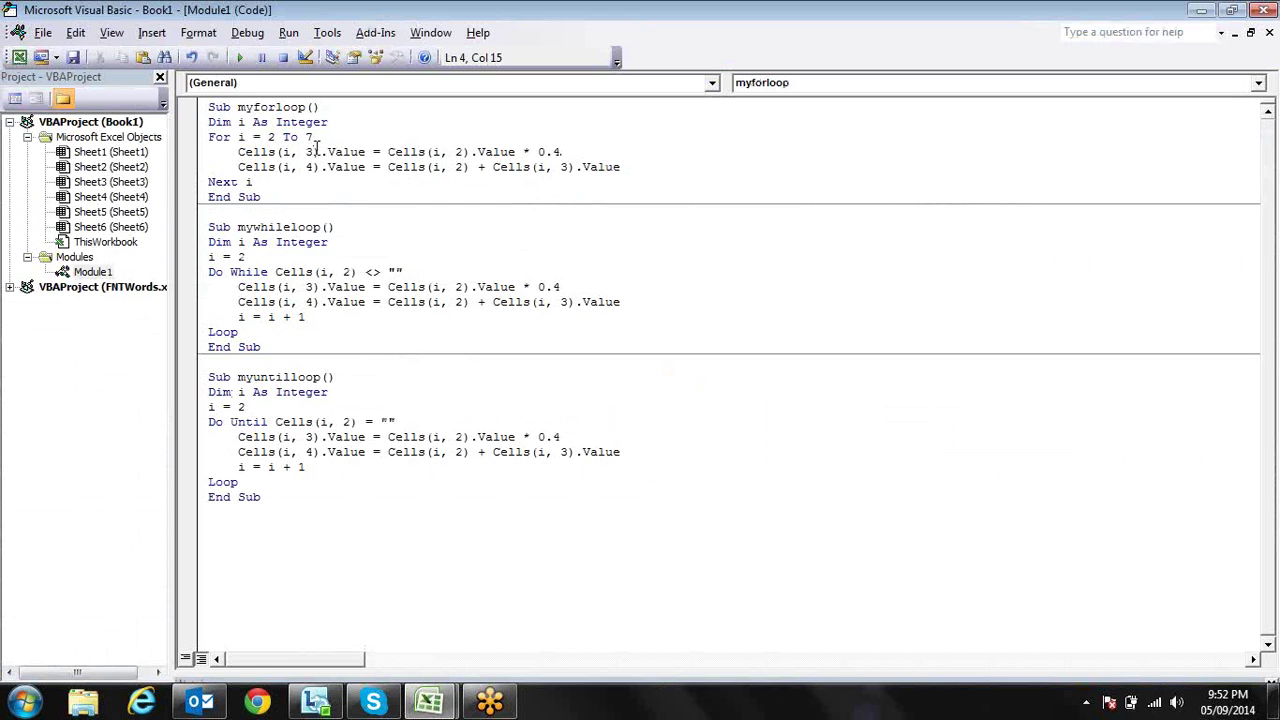
Explain the bonus line and the Total line's salary and bonus terms, then switch to Excel.
left_click(462, 152)
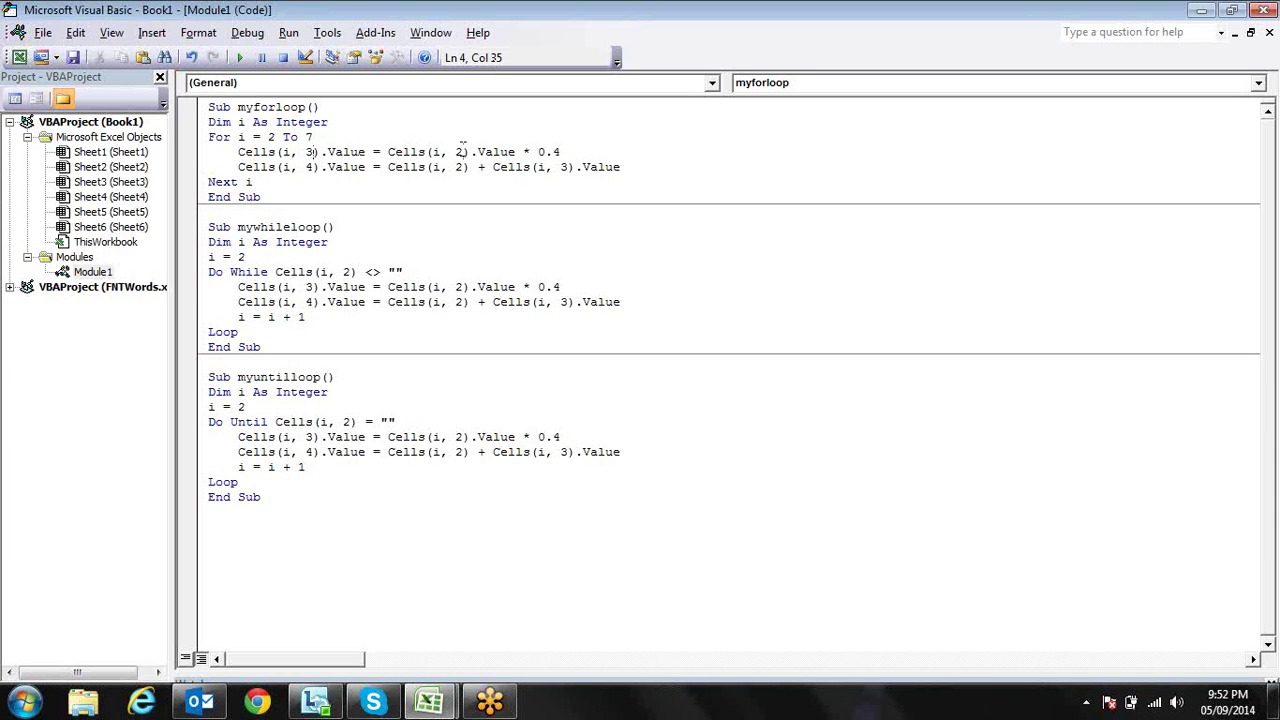
left_click(558, 153)
left_click(310, 167)
left_click(492, 167)
left_click(567, 168)
left_click(469, 168)
left_click(566, 168)
key("alt+F11")
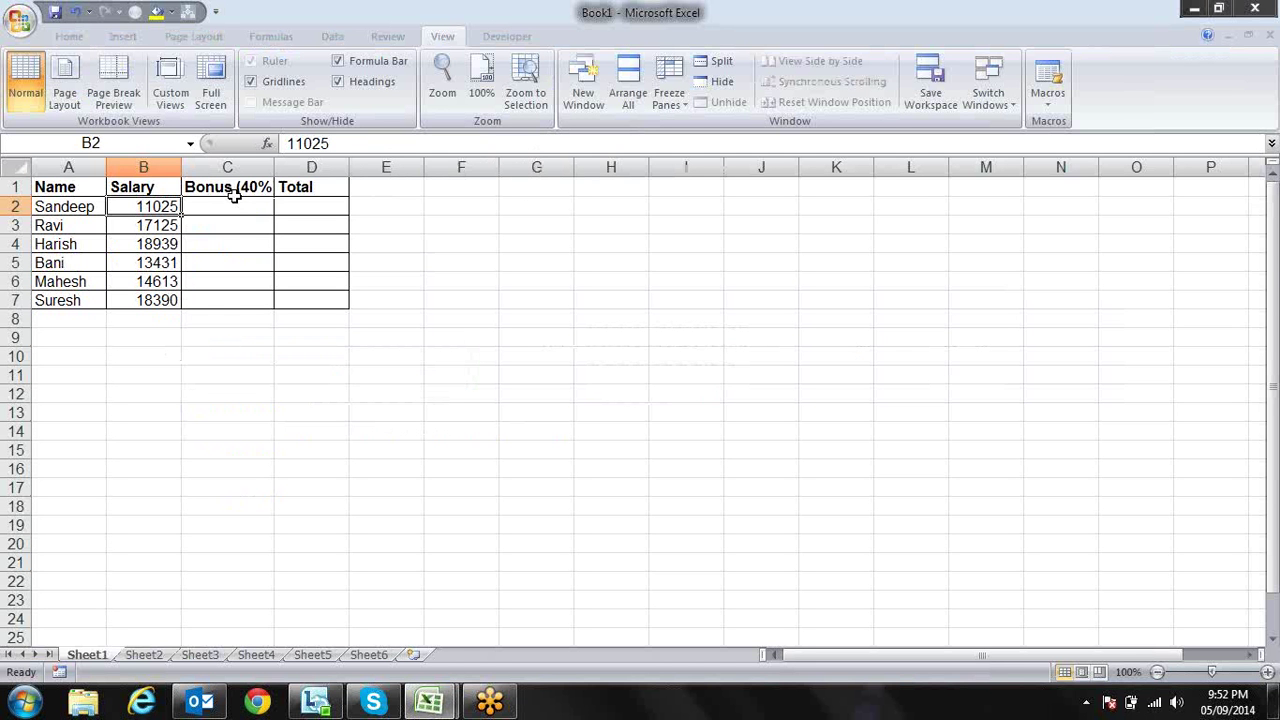
left_click(214, 205)
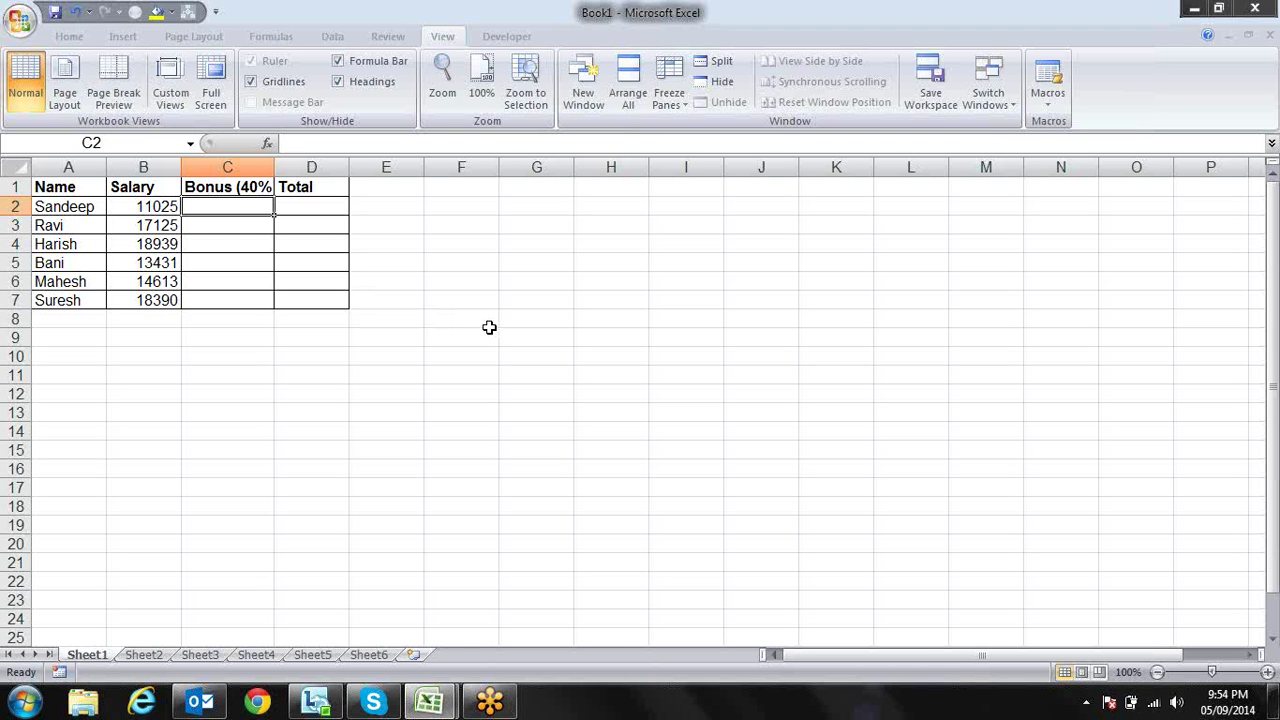
Compare row 2's salary and Bonus cells in the sheet with the macro code.
left_click(382, 203)
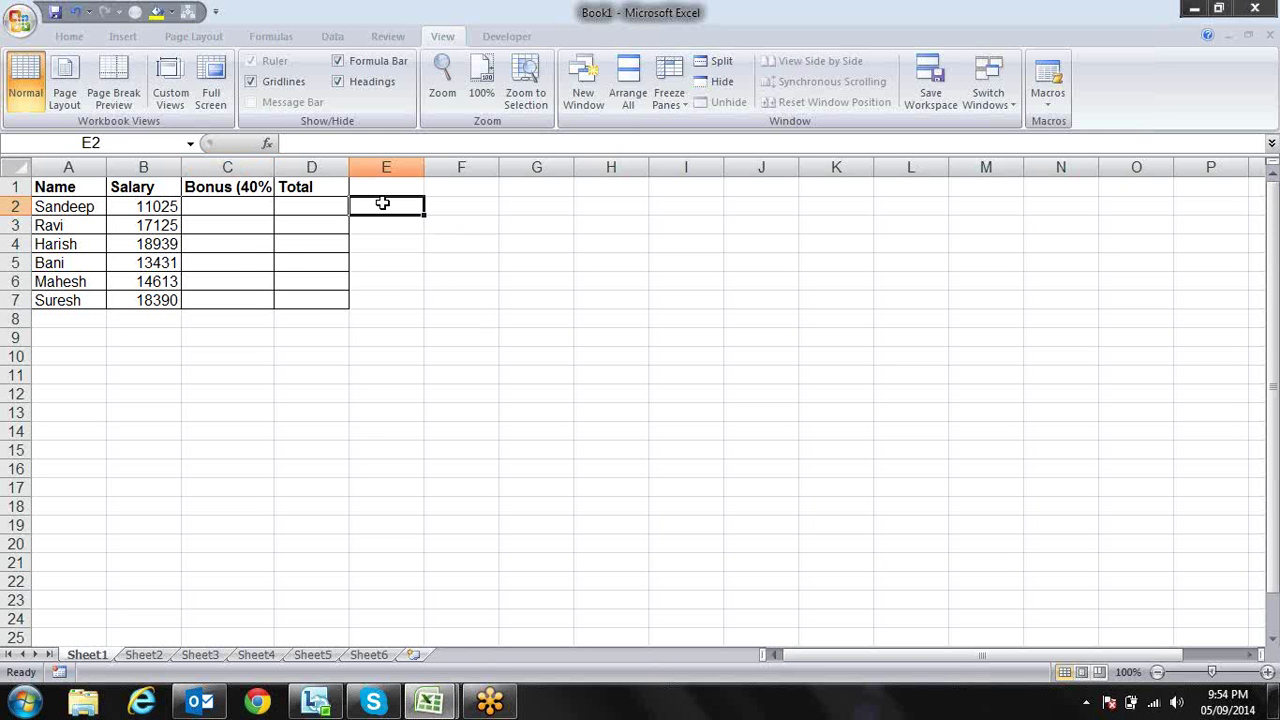
key("alt+F11")
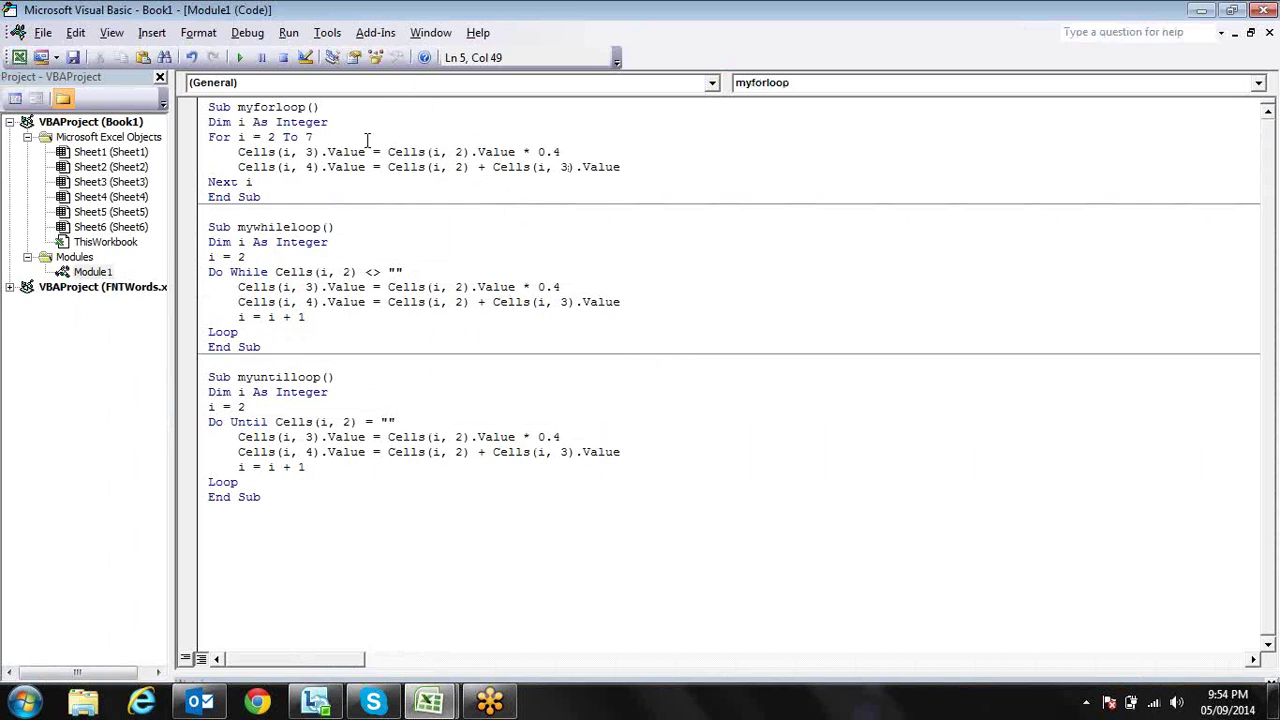
left_click(345, 150)
key("alt+F11")
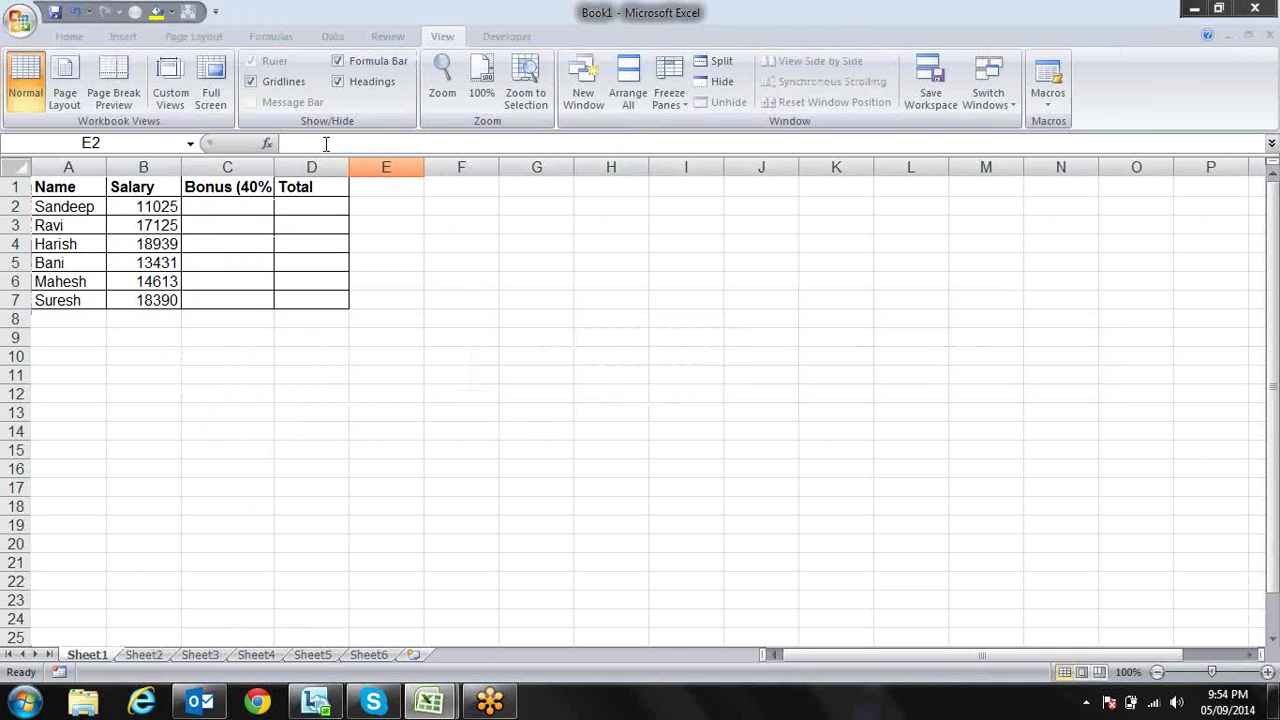
left_click(230, 206)
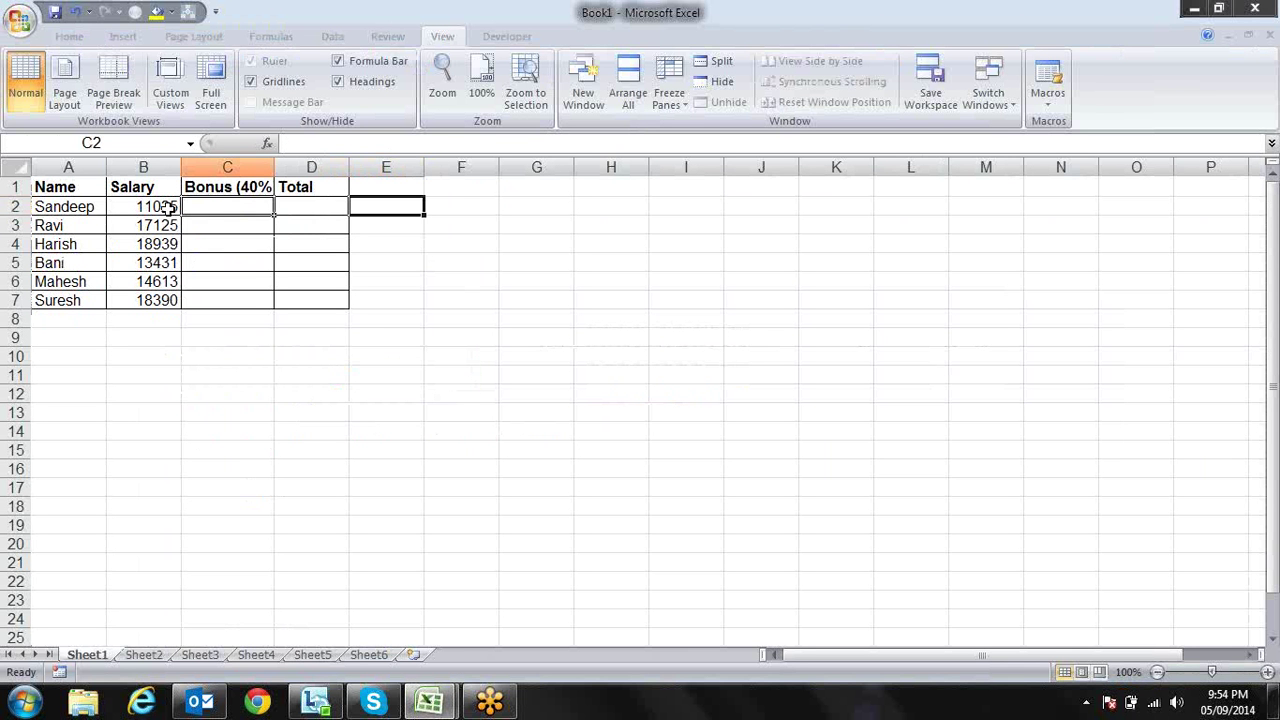
left_click(170, 207)
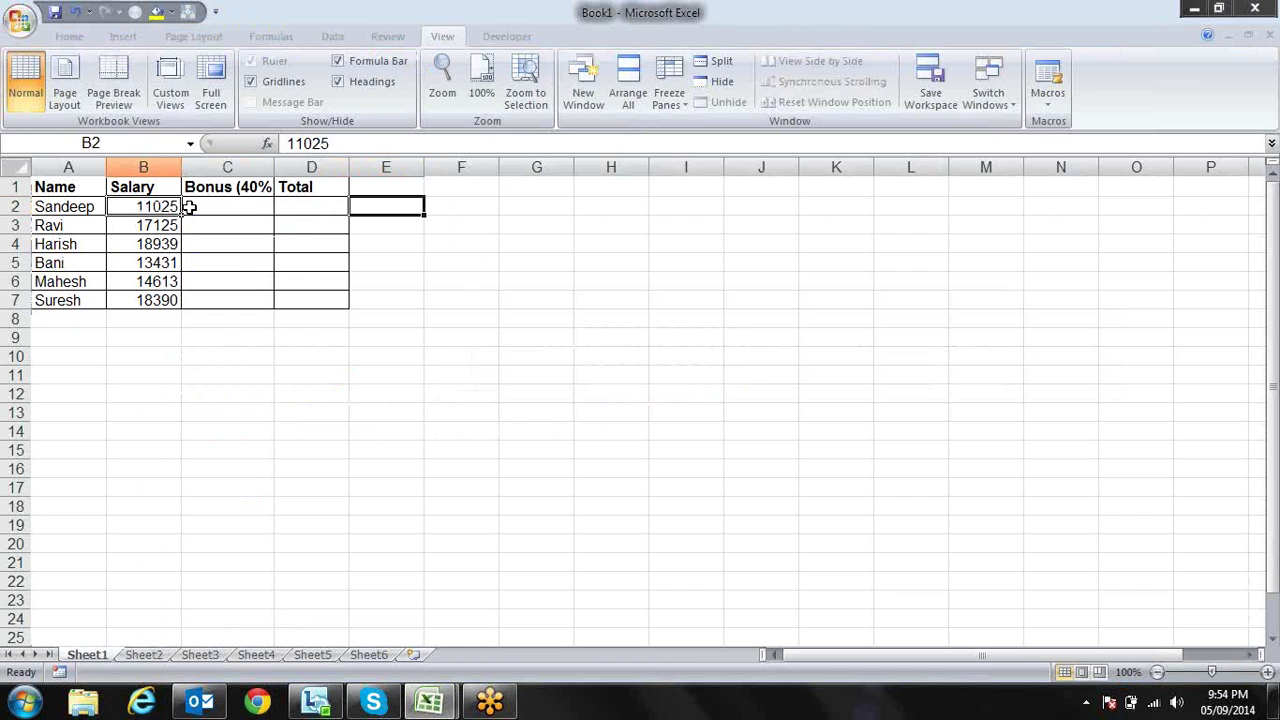
key("Left")
key("Right")
key("Right")
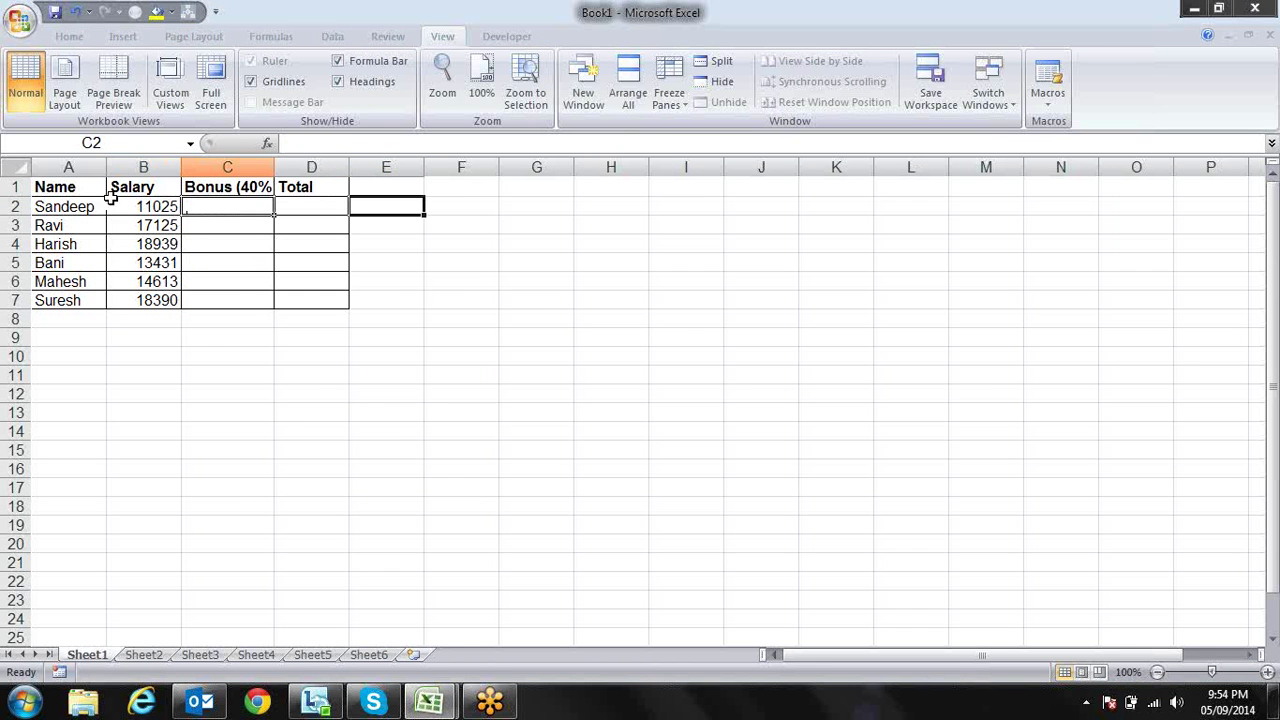
left_click(130, 206)
key("alt+F11")
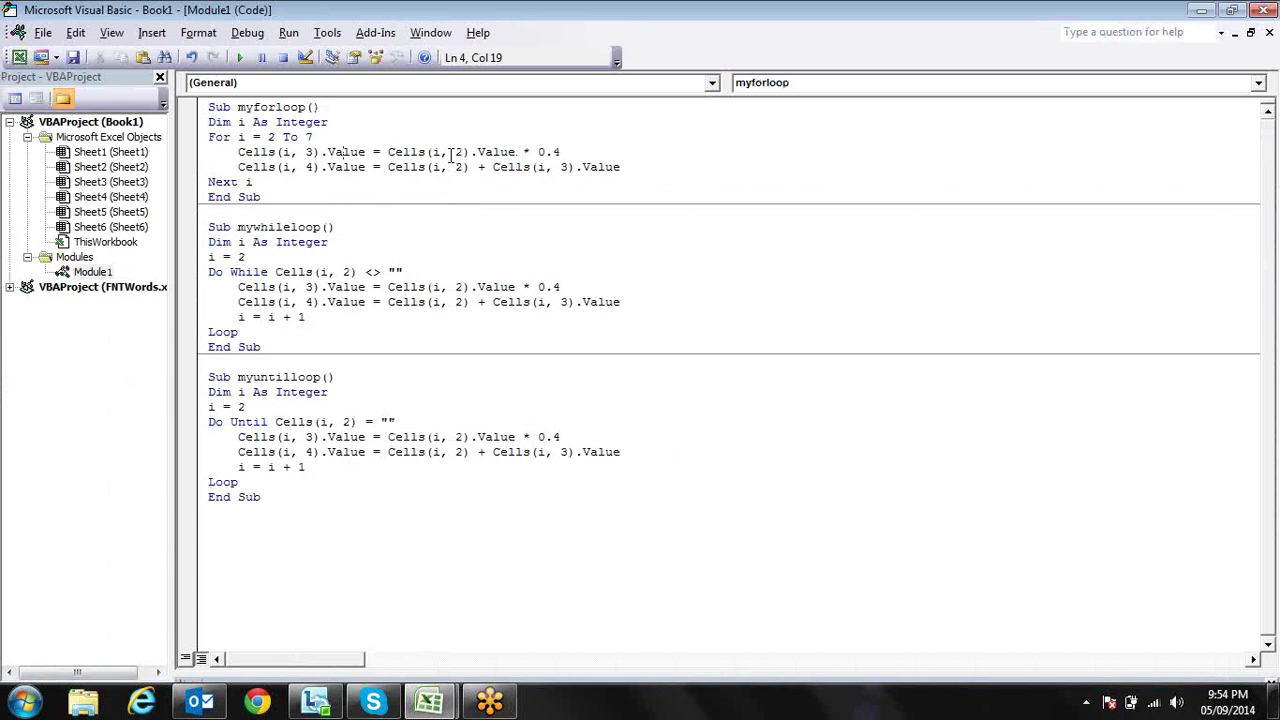
Revisit the Total line's salary and bonus terms, place the cursor in myforloop and open Debug.
left_click(452, 154)
left_click(508, 153)
left_click(300, 167)
left_click(427, 167)
left_click(526, 167)
left_click(245, 122)
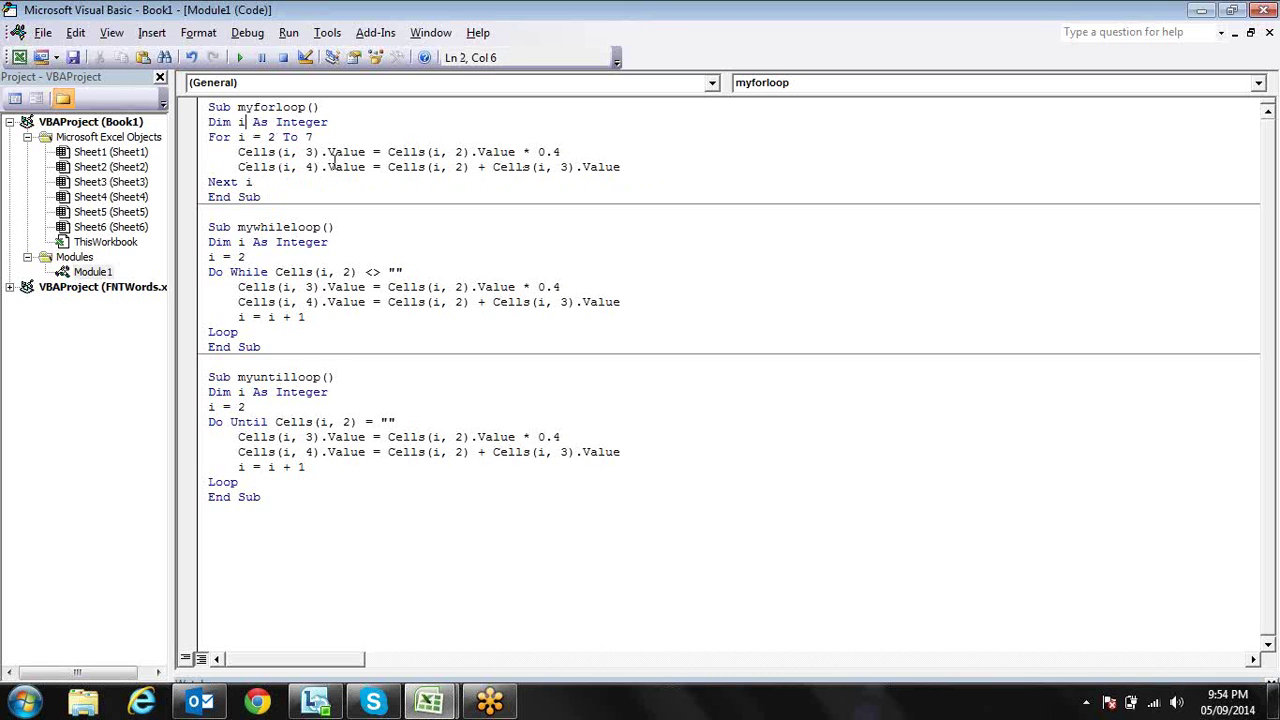
left_click(248, 33)
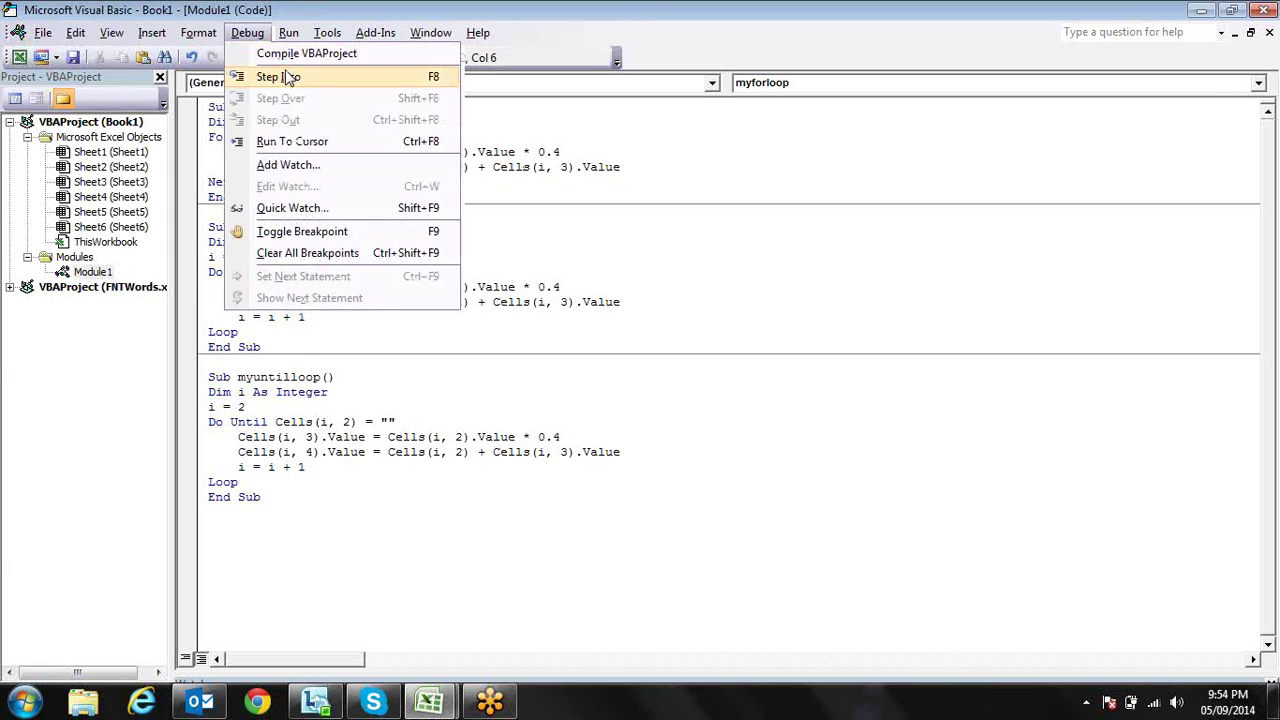
Start Step Into on myforloop and step through row 2, checking its new Bonus and Total.
left_click(289, 78)
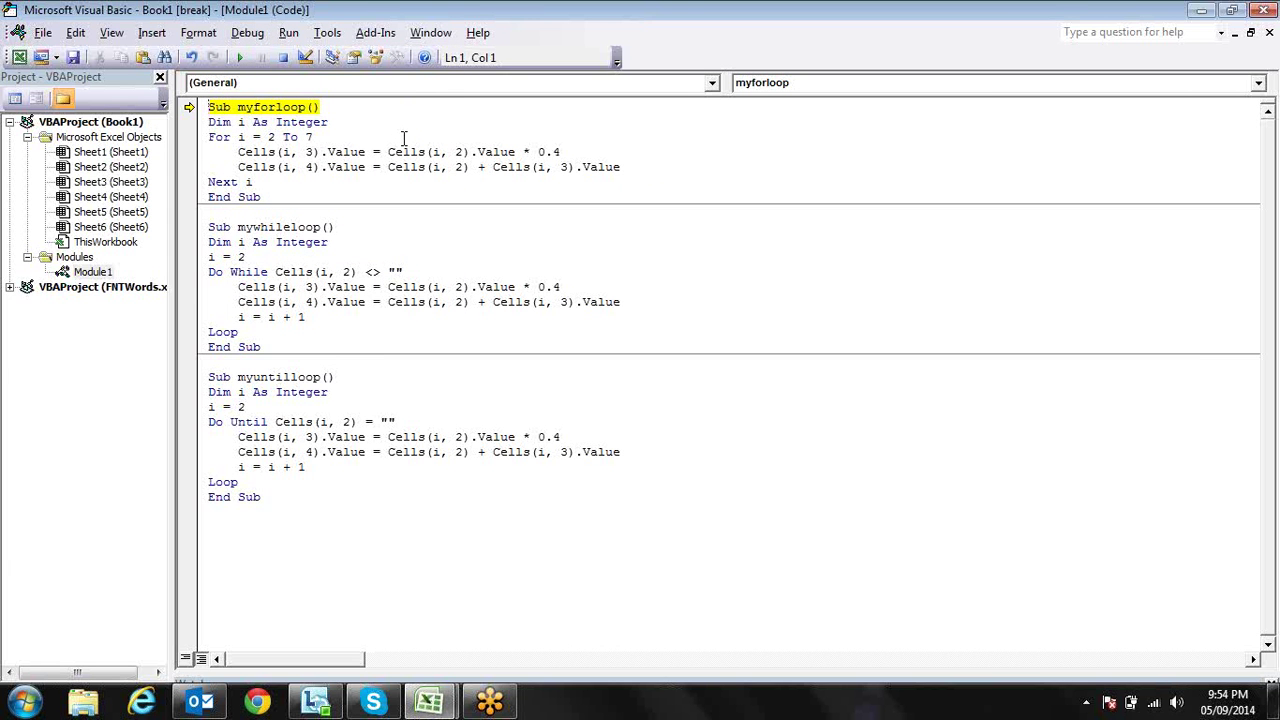
key("F8")
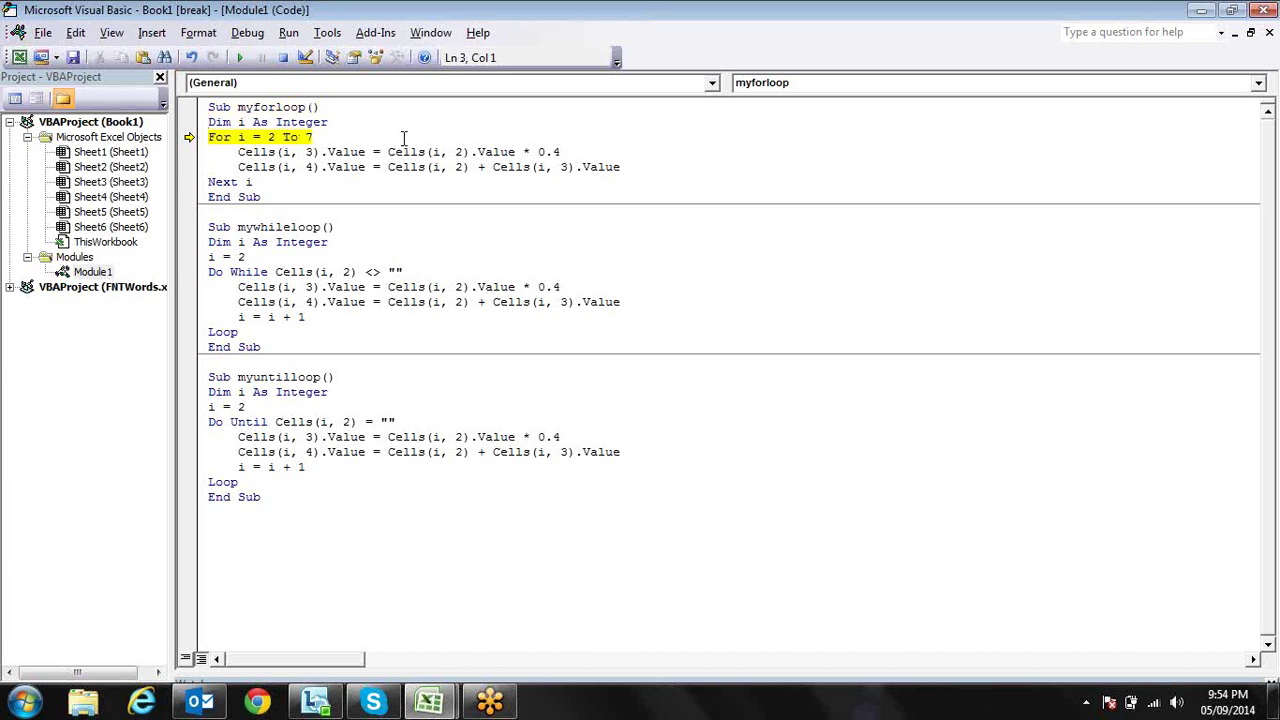
key("F8")
key("F8")
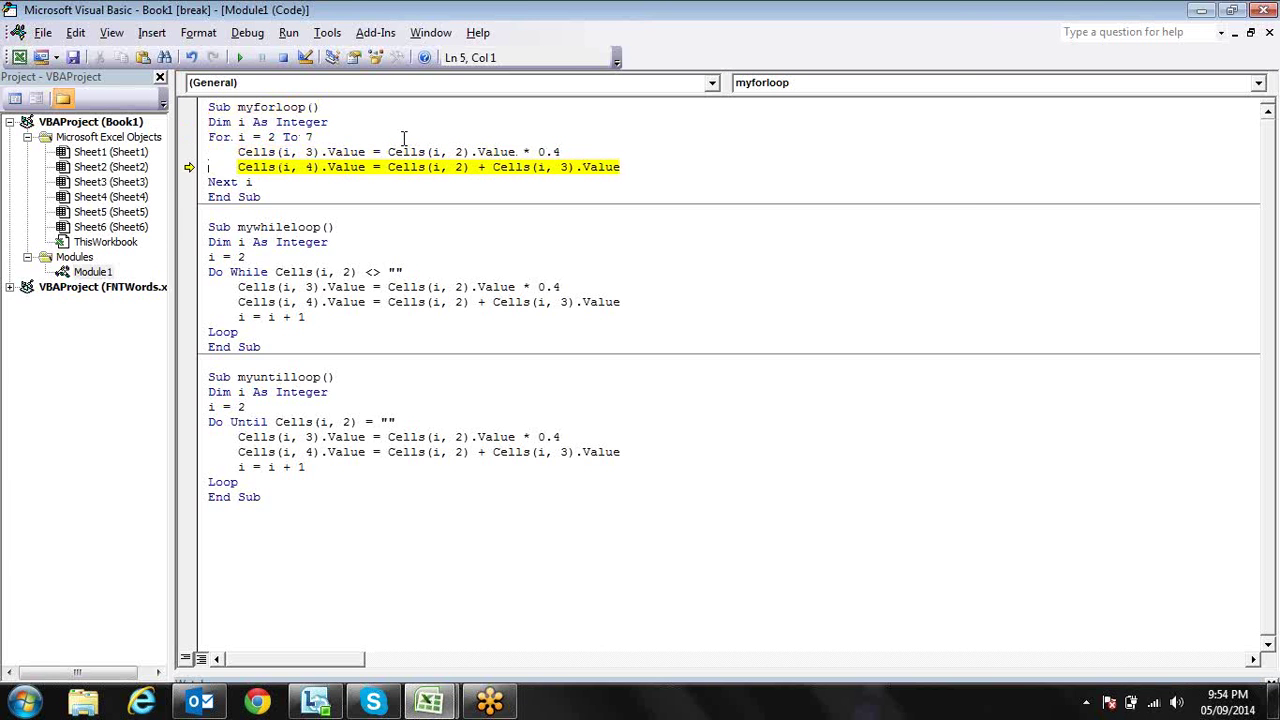
key("alt+F11")
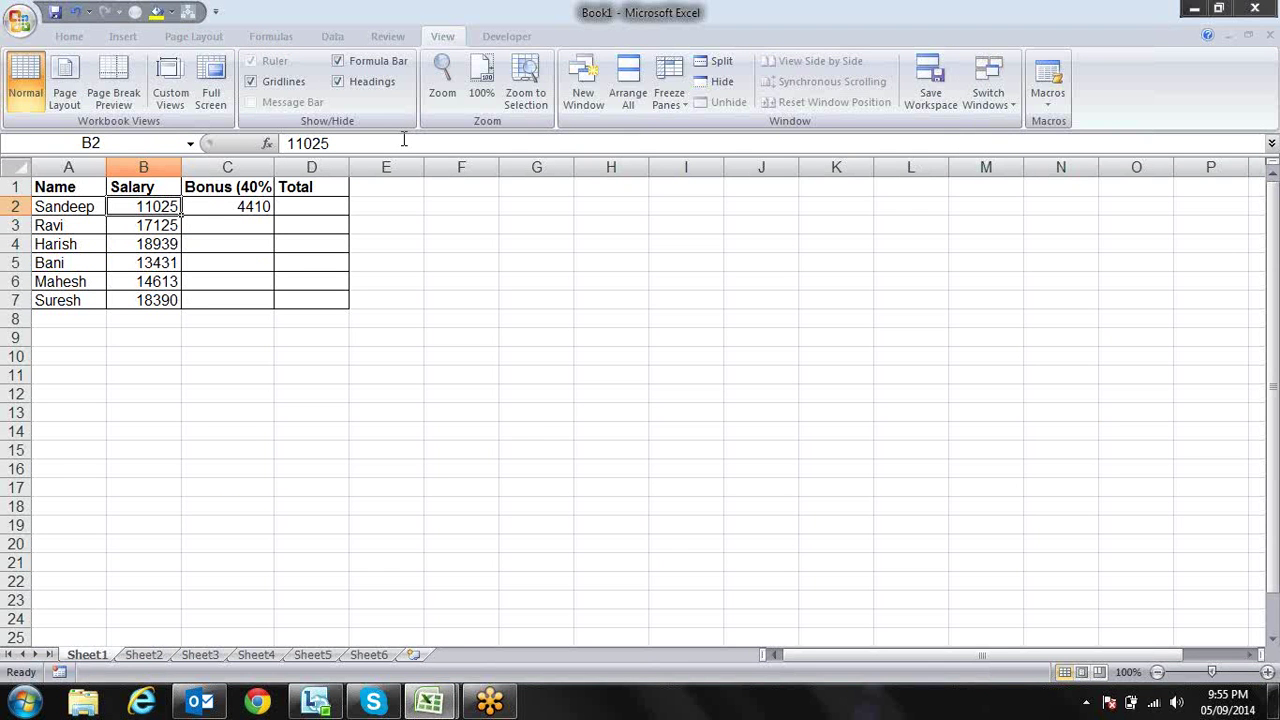
key("alt+F11")
key("F8")
key("alt+F11")
key("alt+F11")
key("F8")
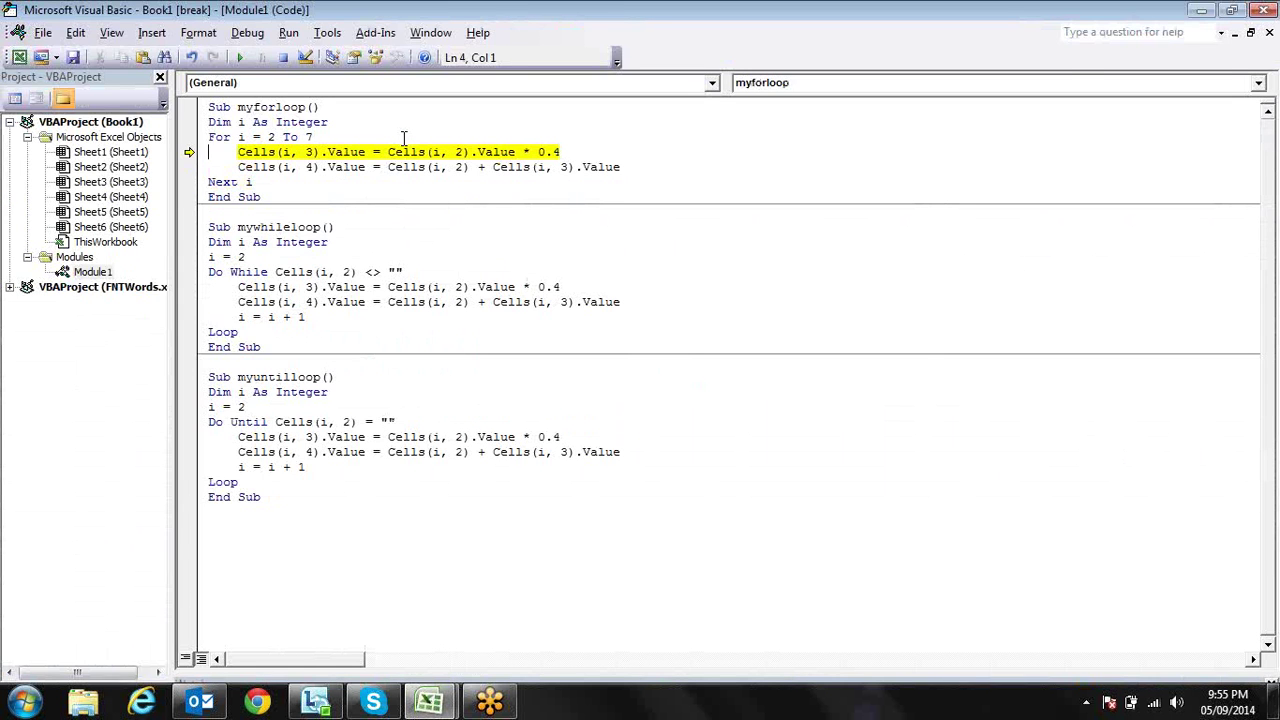
key("alt+F11")
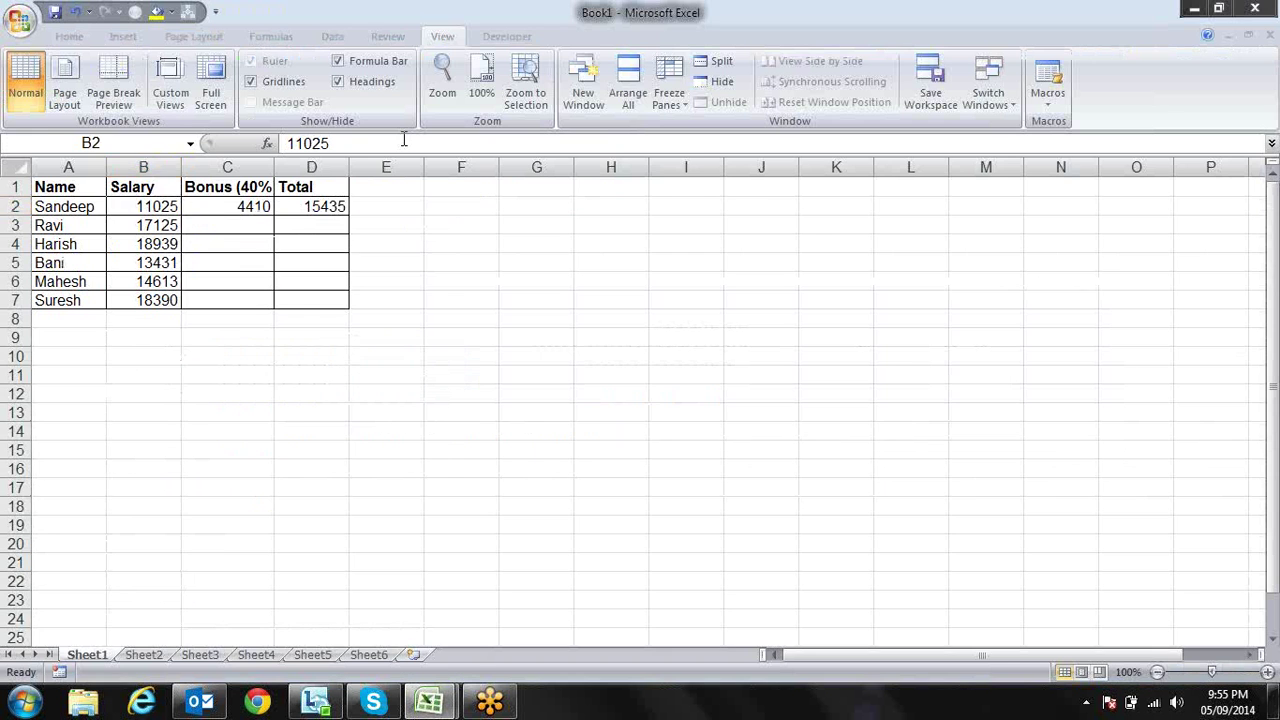
Keep stepping with F8 through further iterations, watching rows 3 onward fill in.
key("alt+F11")
key("F8")
key("alt+F11")
key("alt+F11")
key("F8")
key("alt+Tab")
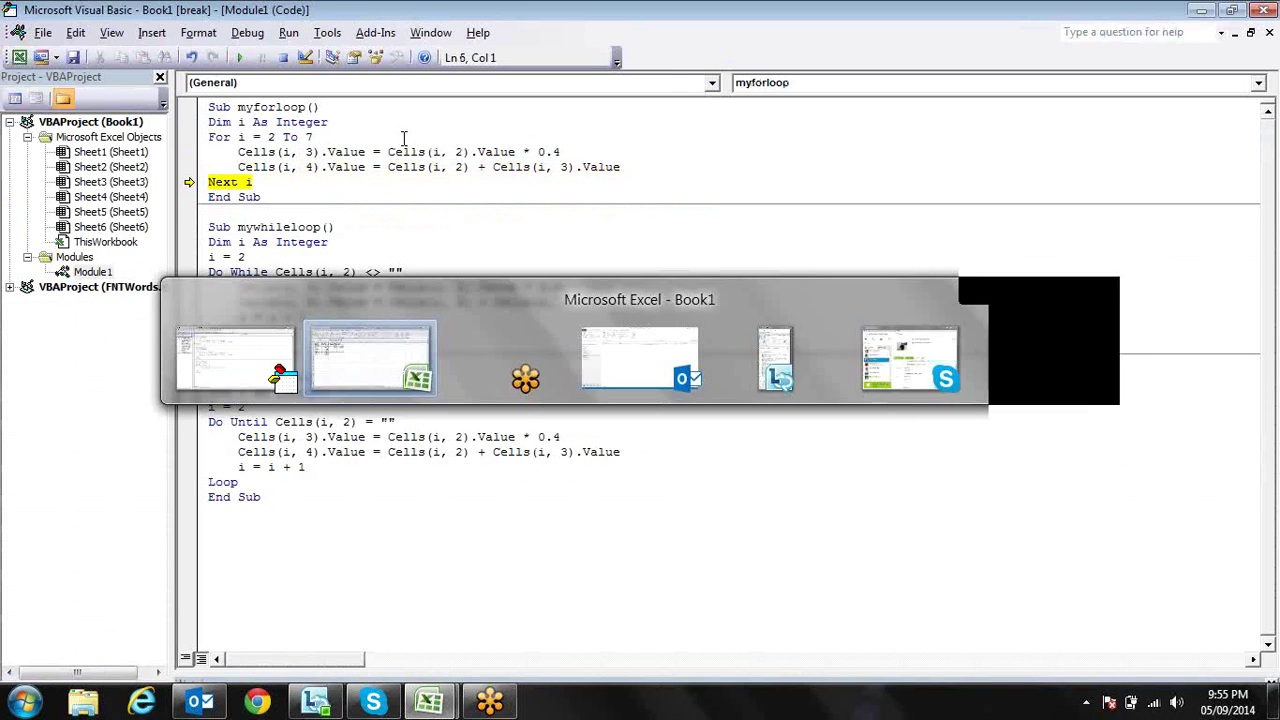
key("alt+F11")
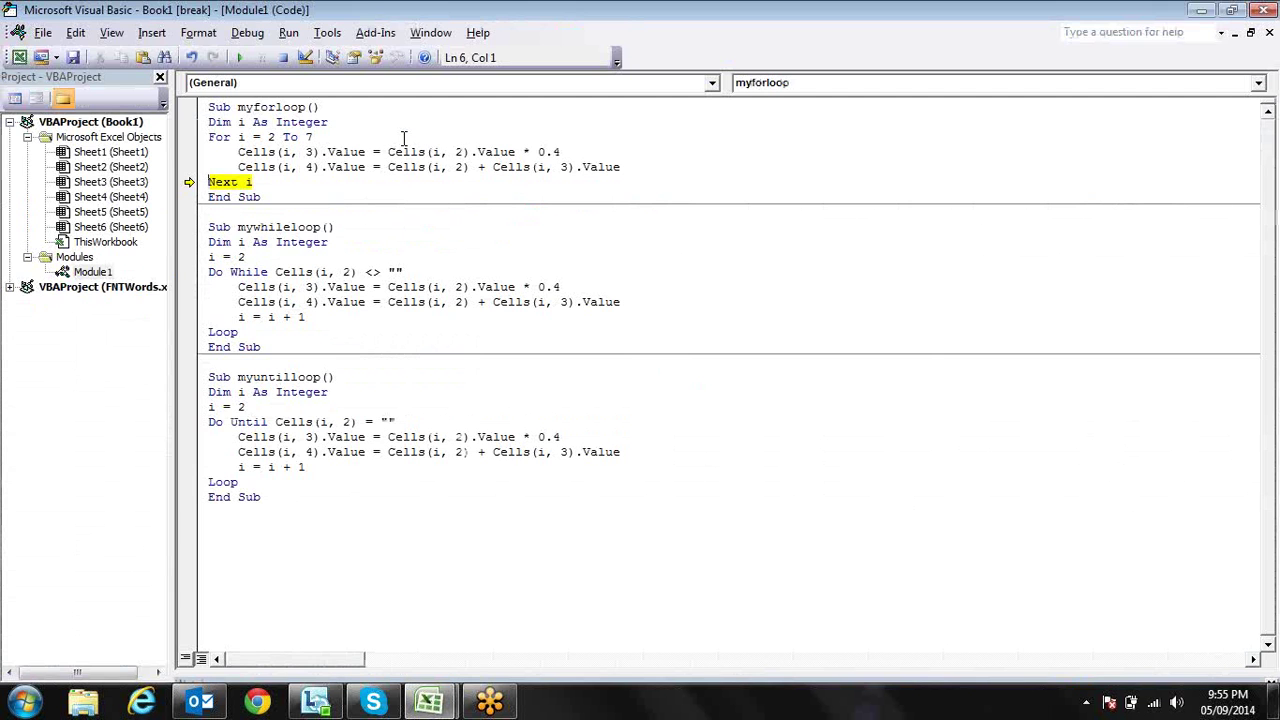
key("F8")
key("F8")
key("F8")
key("alt+F11")
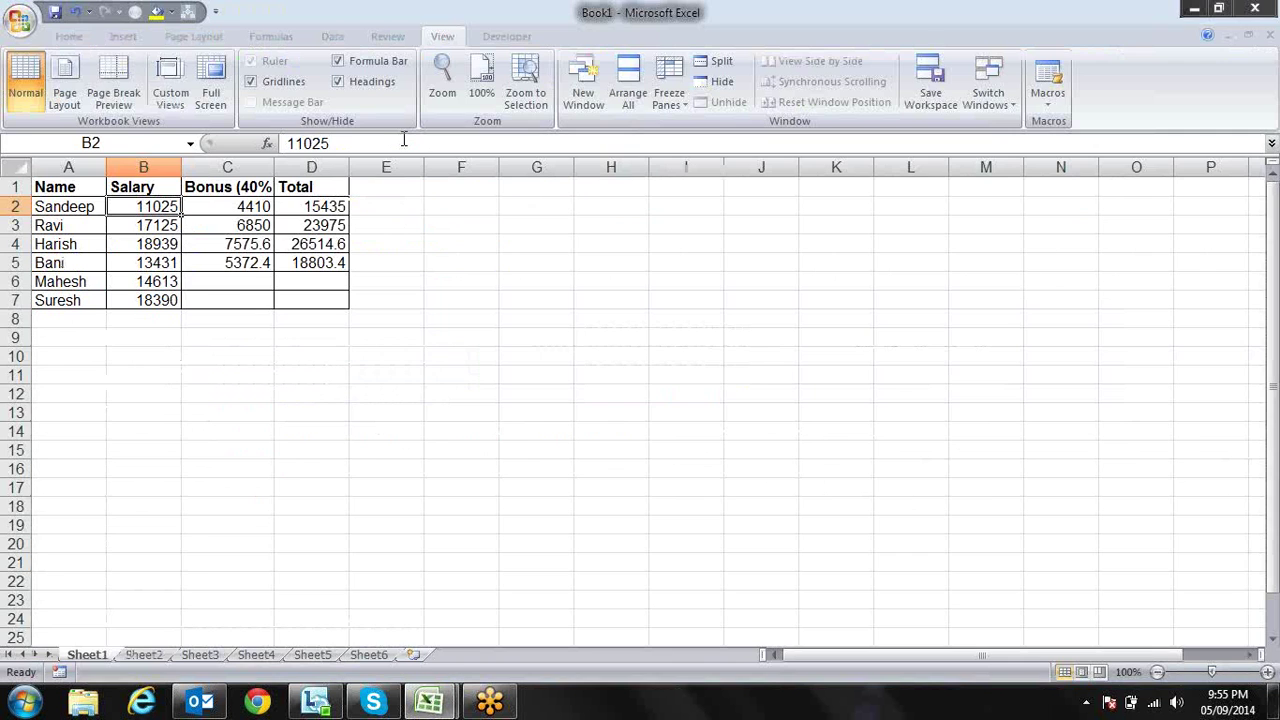
key("alt+F11")
key("F8")
key("F8")
key("F8")
key("F8")
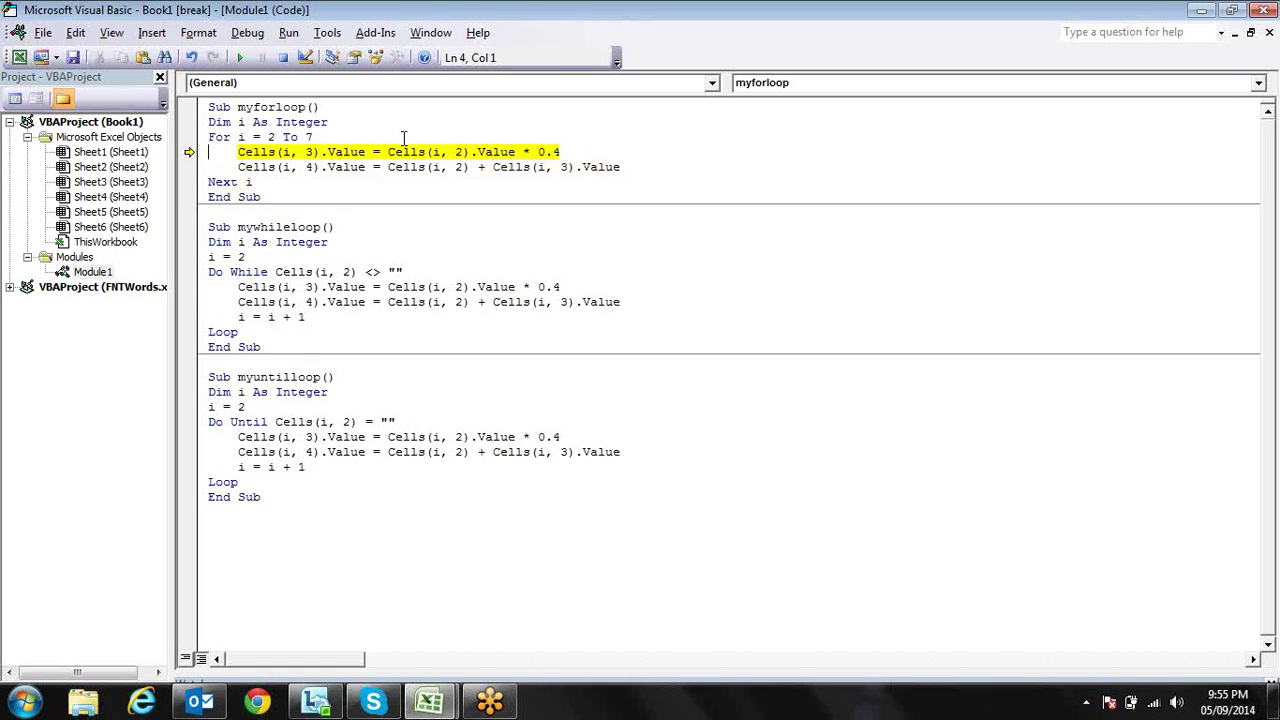
key("F8")
key("F8")
key("F8")
key("F8")
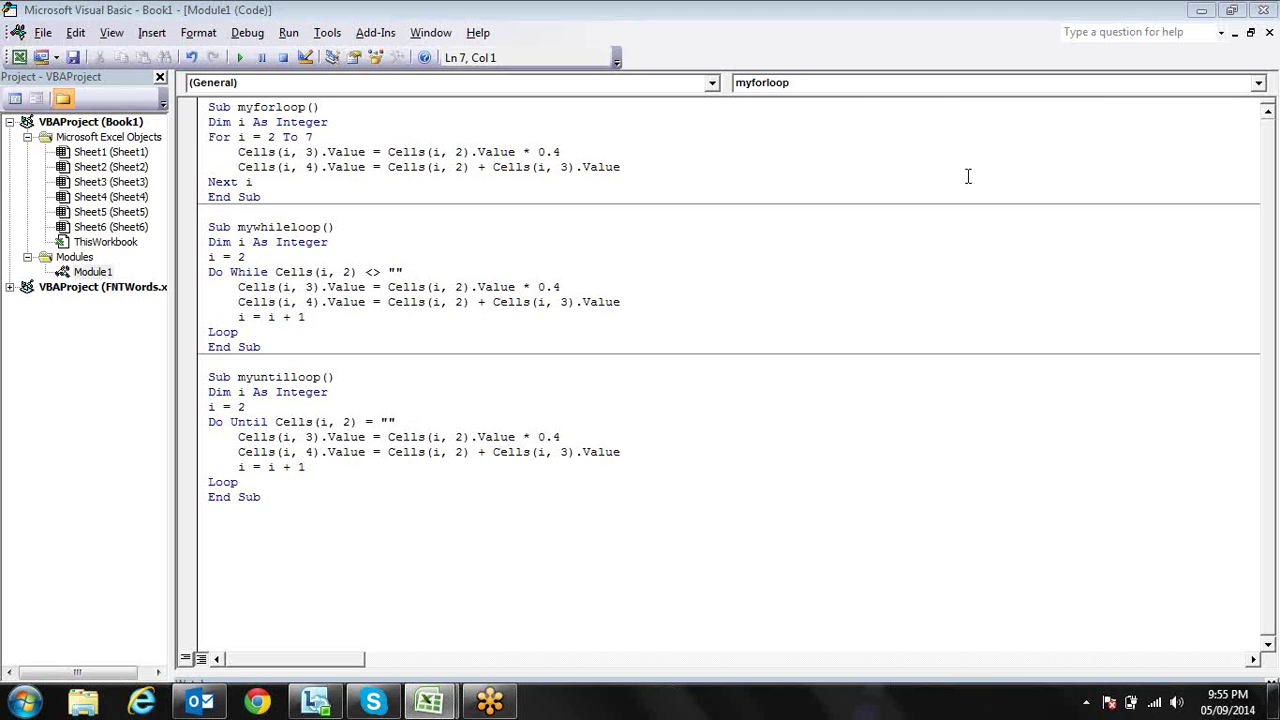
Snap the VBA editor to the right half and widen it to show full code lines.
left_click(1232, 12)
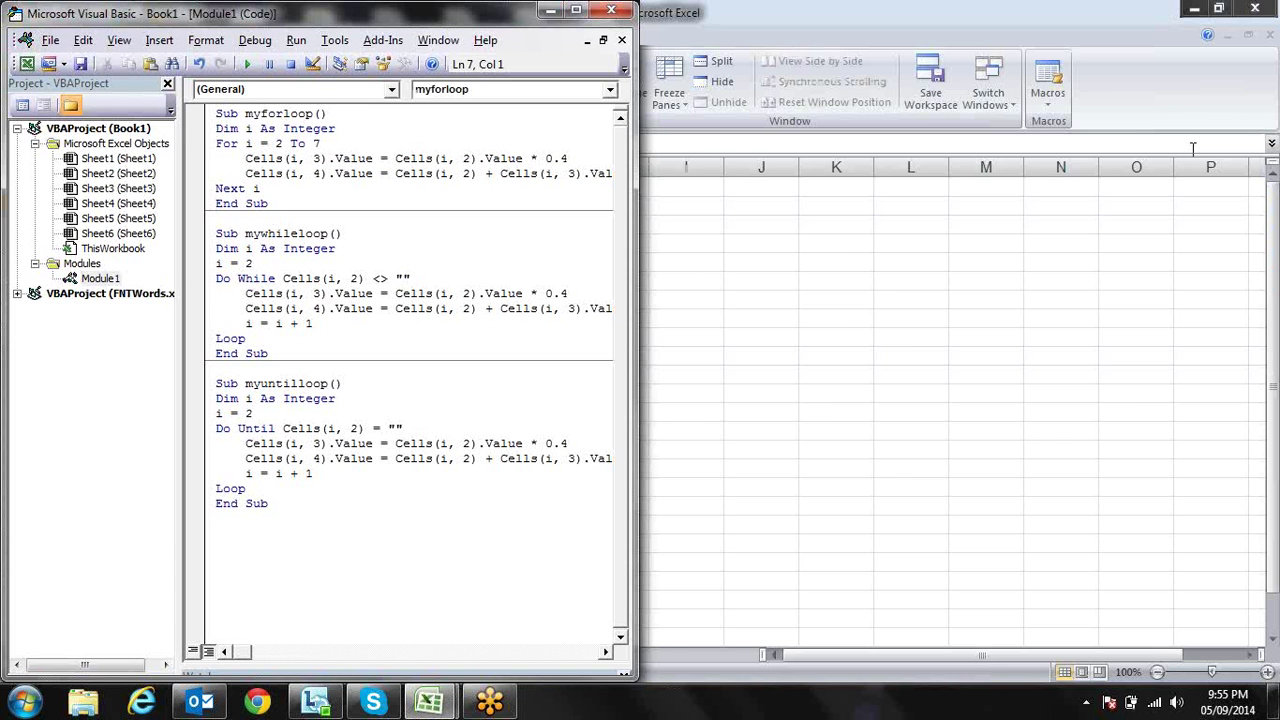
key("super+Right")
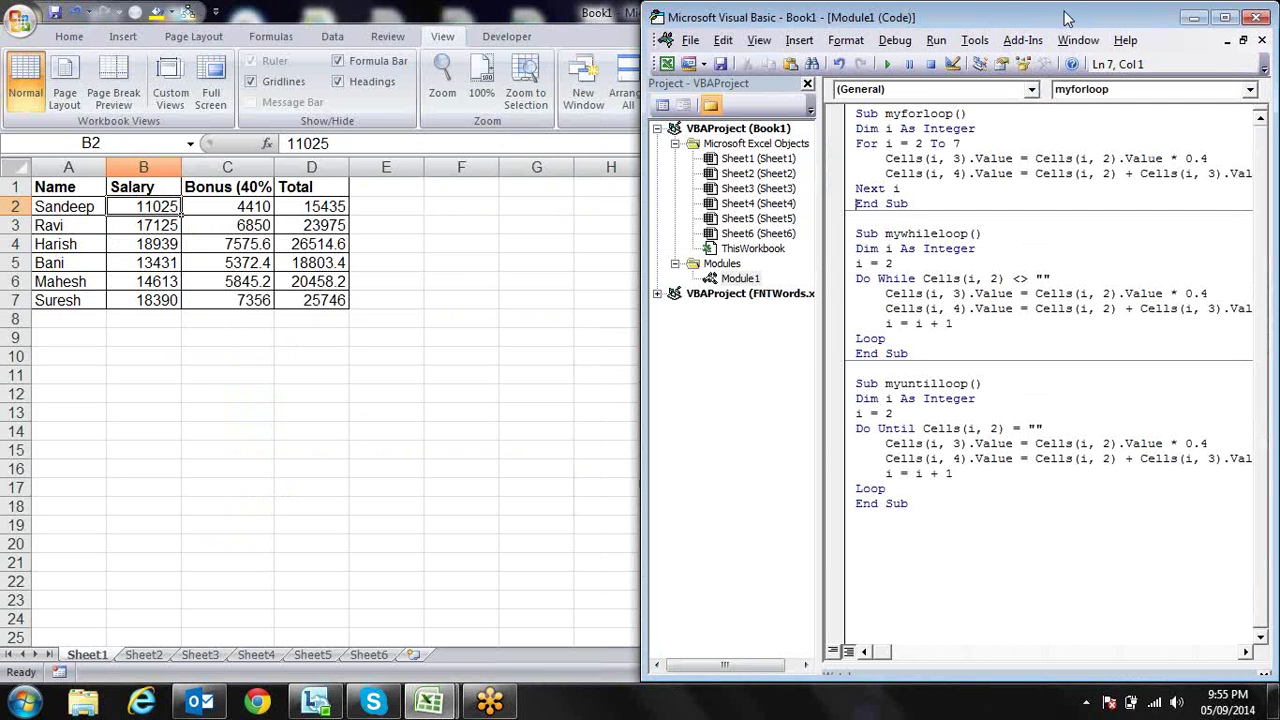
left_click_drag(1066, 18, 1036, 30)
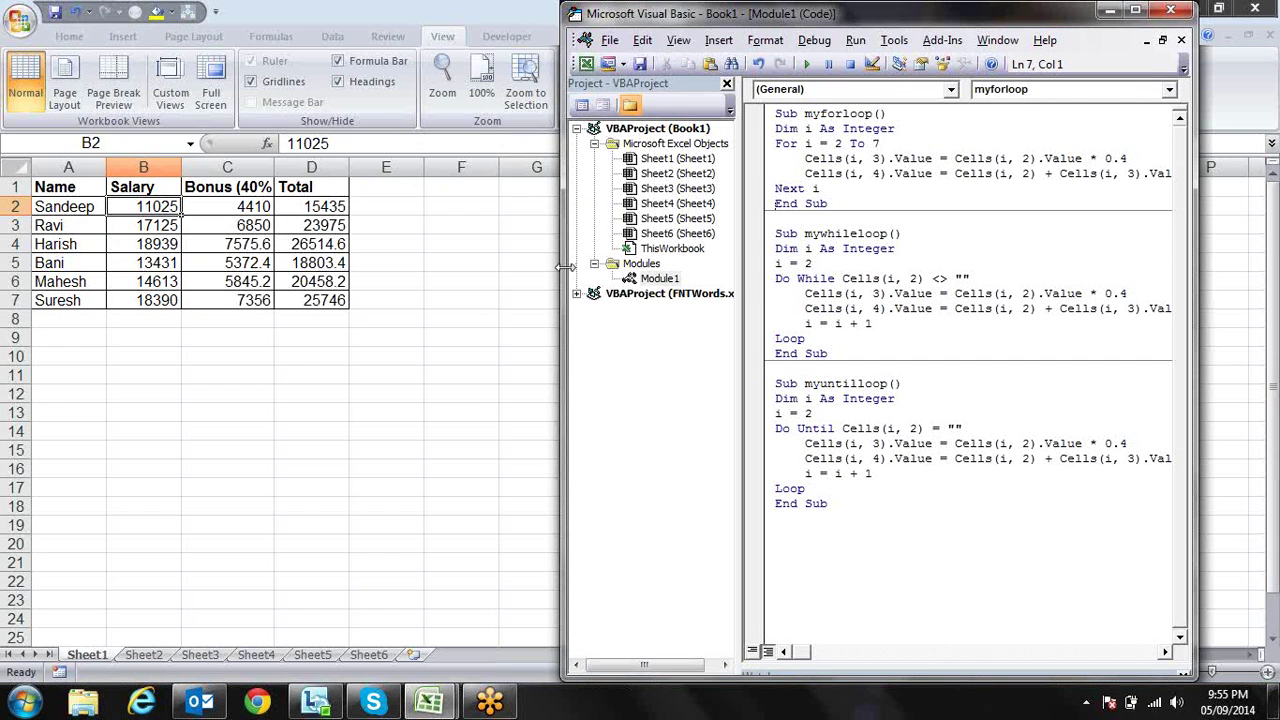
left_click_drag(561, 270, 441, 270)
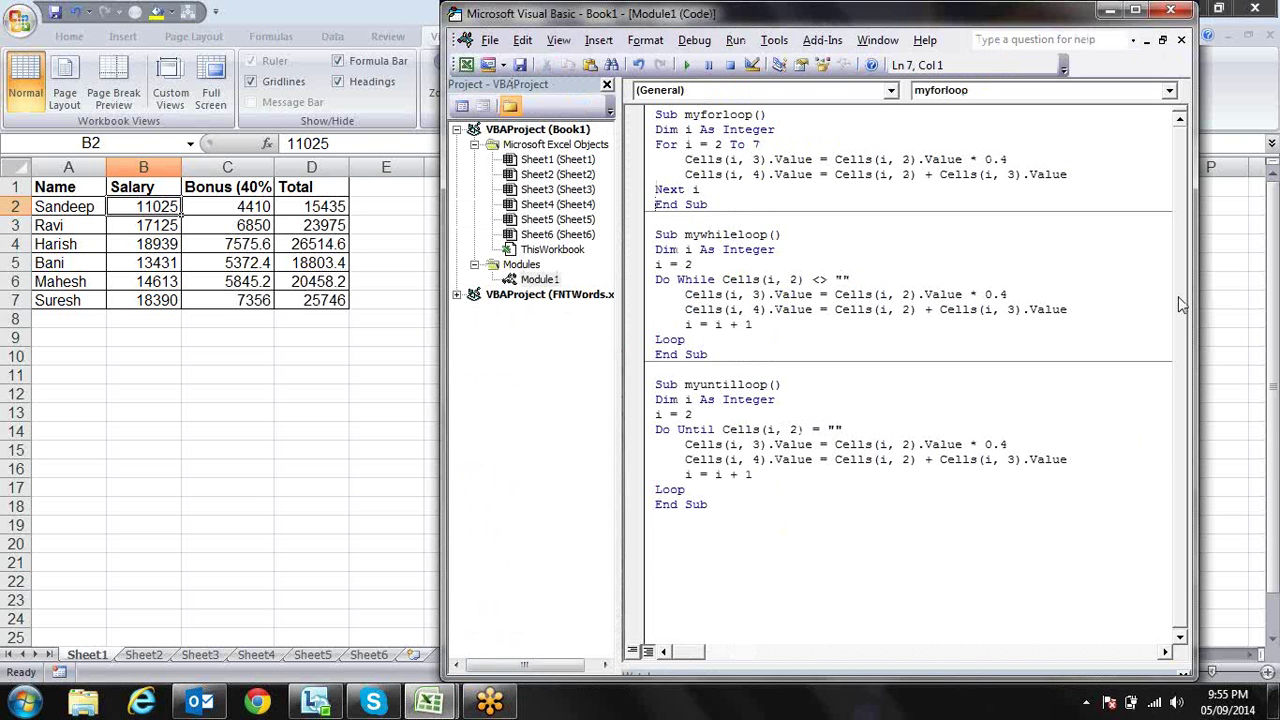
left_click_drag(1196, 297, 1258, 300)
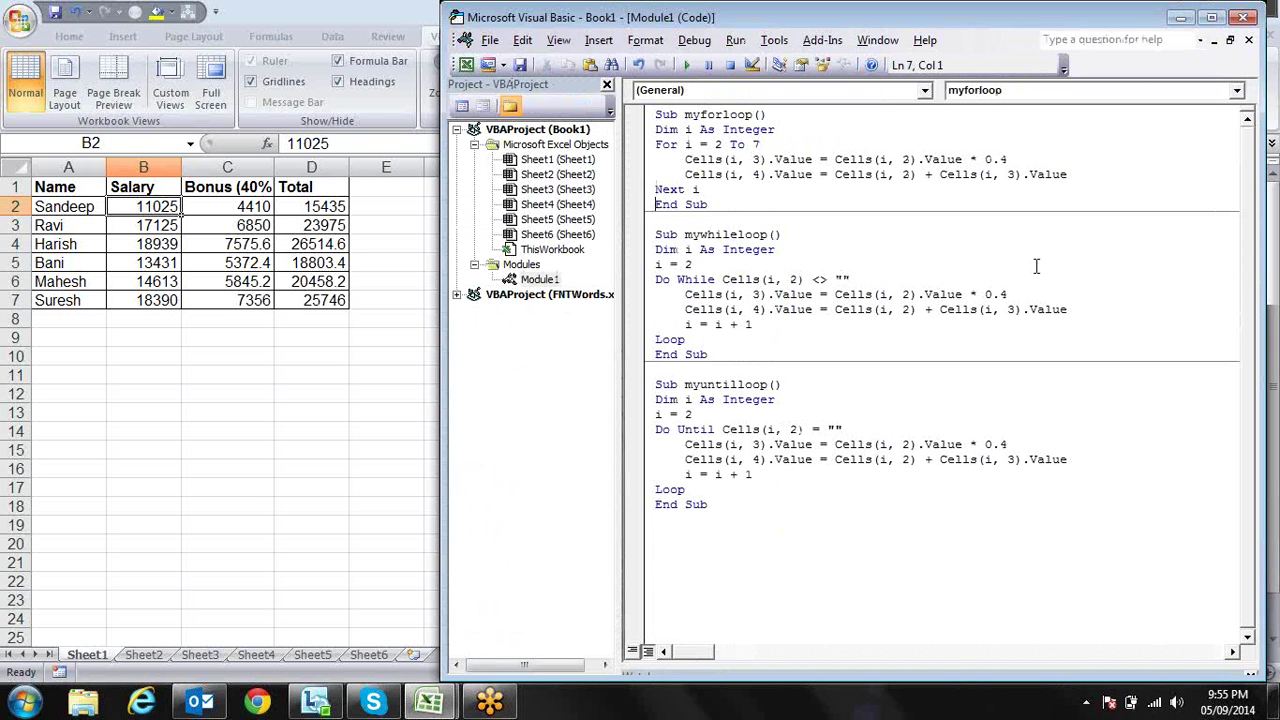
Clear the Bonus and Total values in C2:D7 and return to the code editor.
left_click_drag(249, 205, 325, 305)
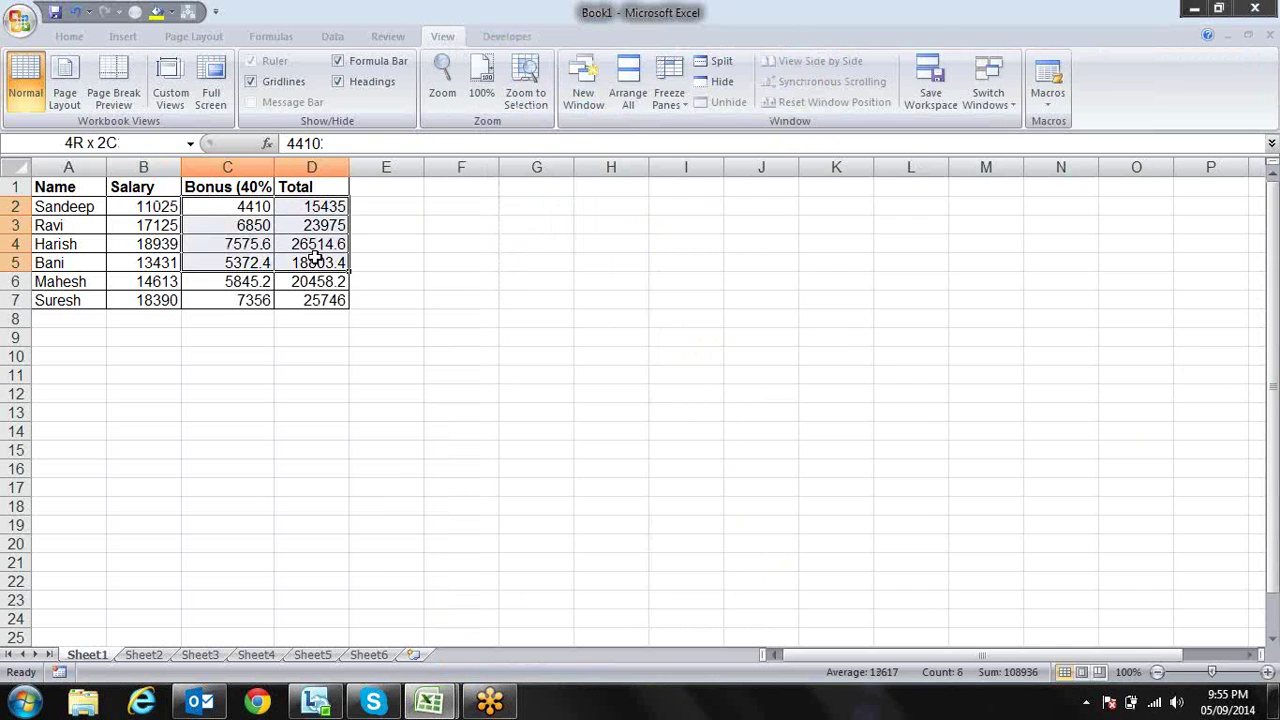
key("Delete")
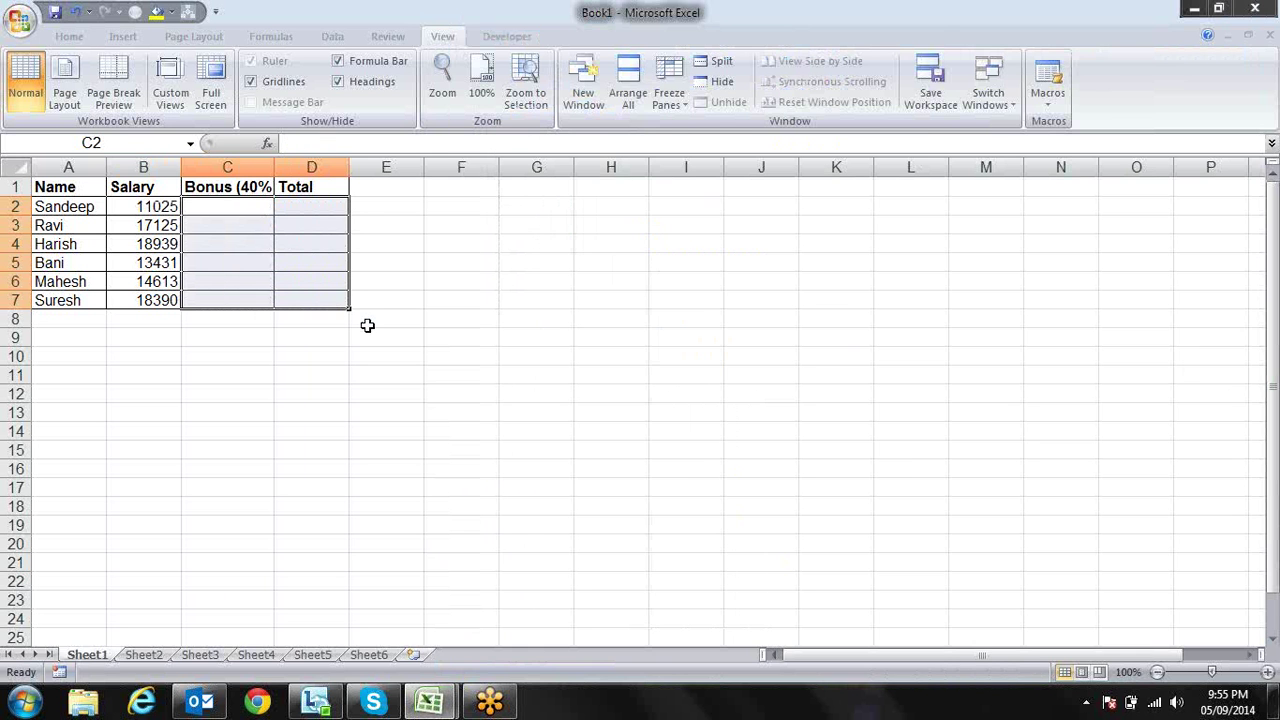
left_click(367, 325)
key("alt+F11")
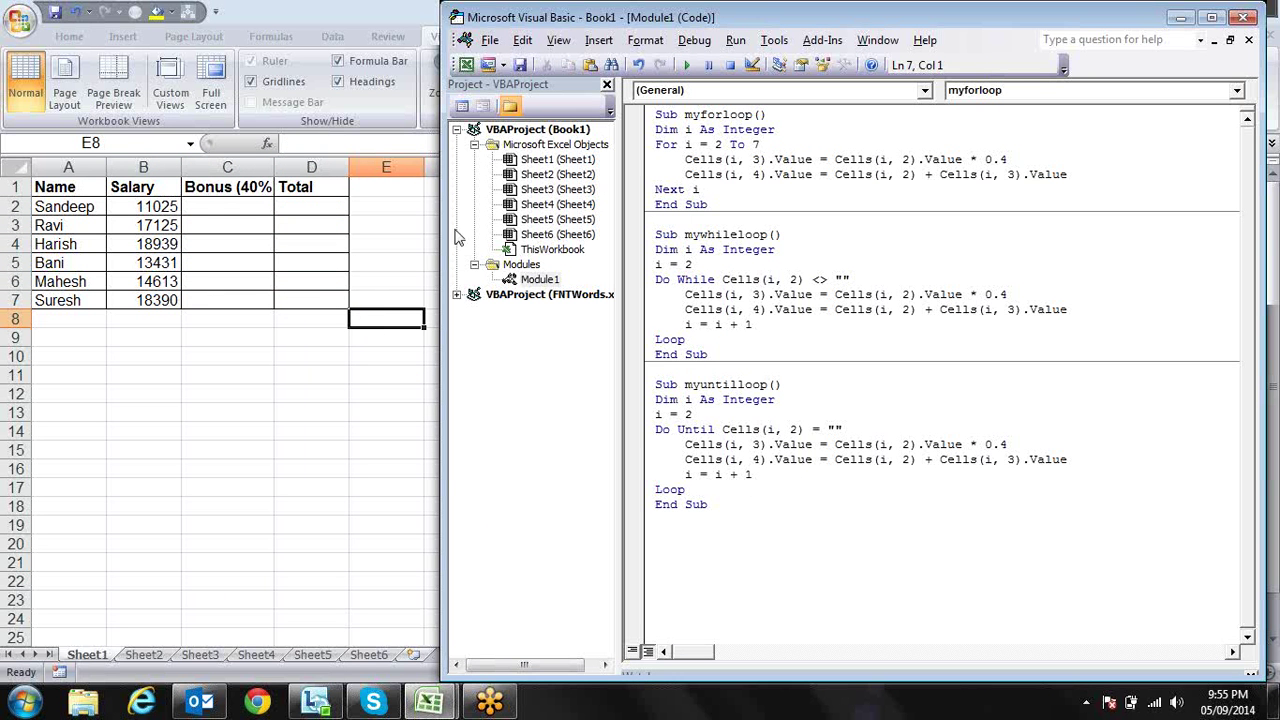
Step through myforloop with Step Into/F8 until it finishes, refilling Bonus and Total for rows 2–7.
left_click(731, 130)
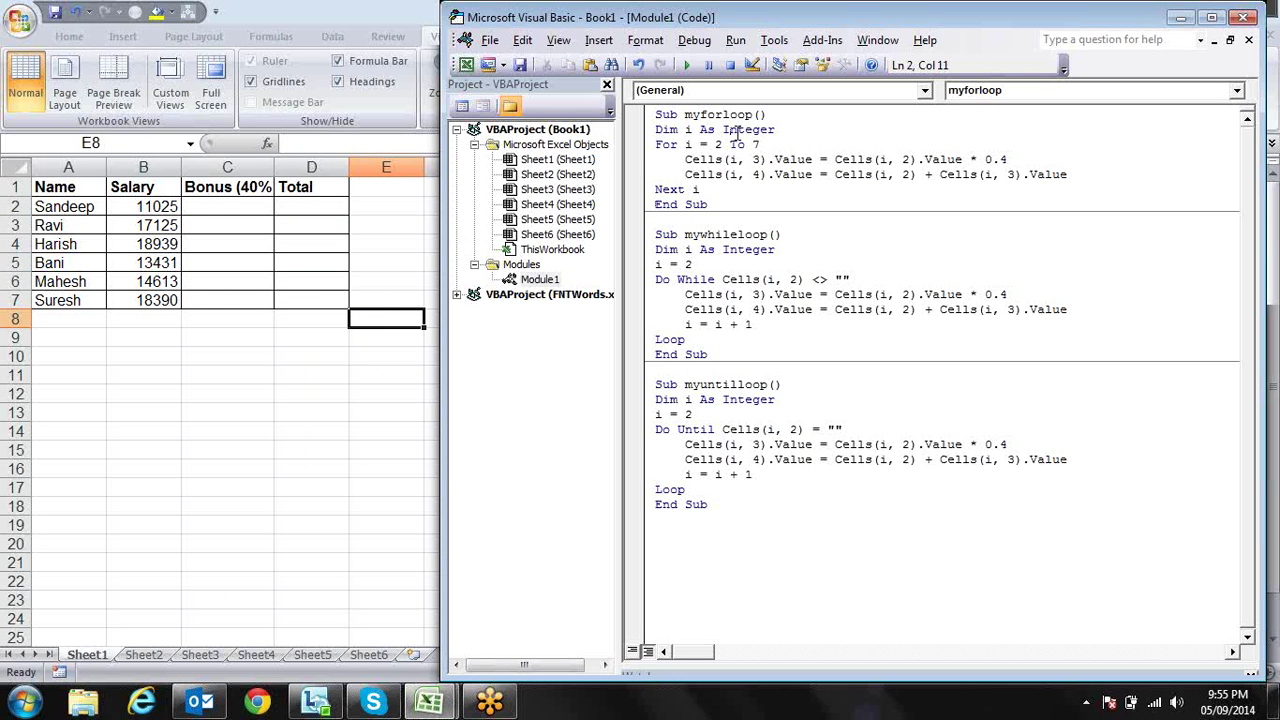
left_click(709, 45)
left_click(726, 82)
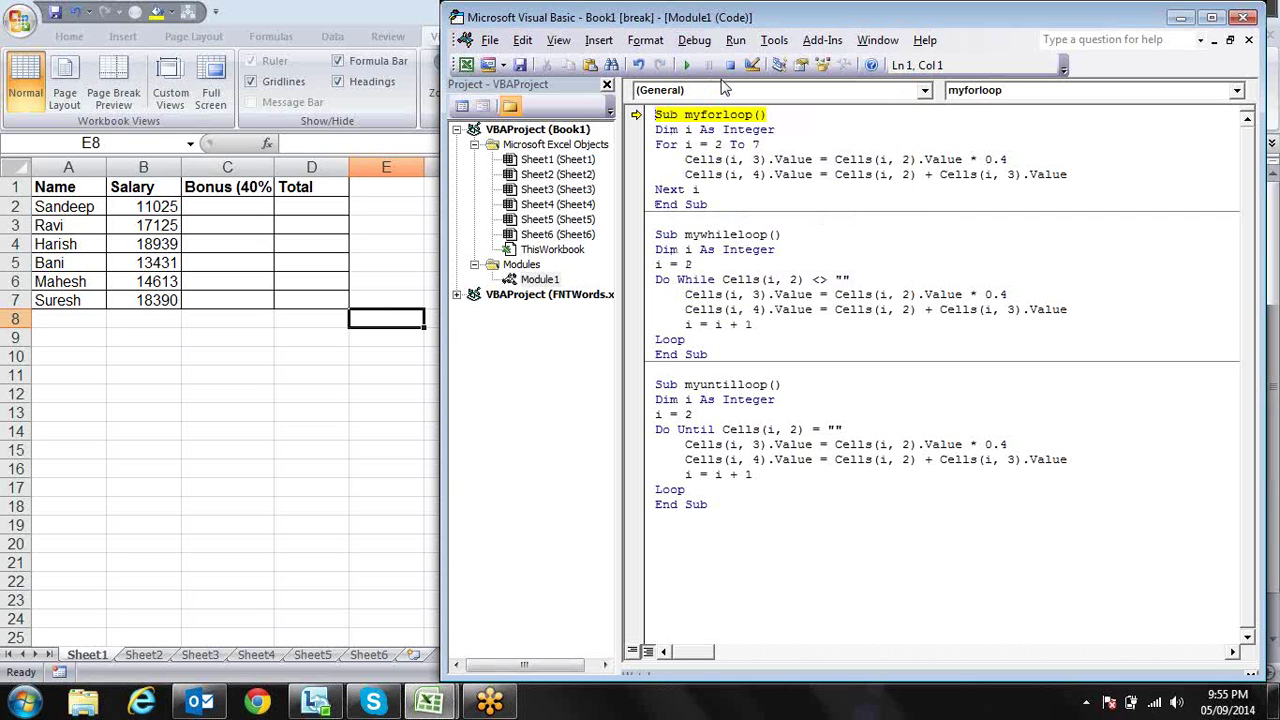
key("F8")
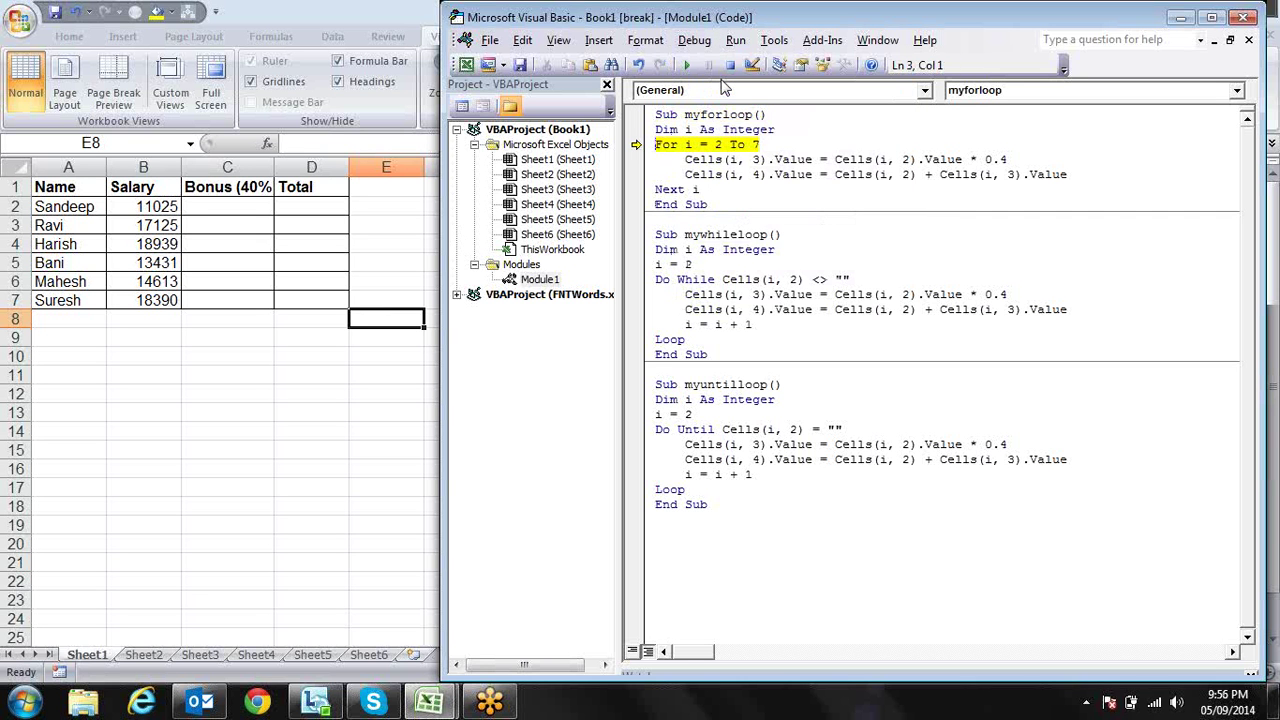
key("F8")
key("F8")
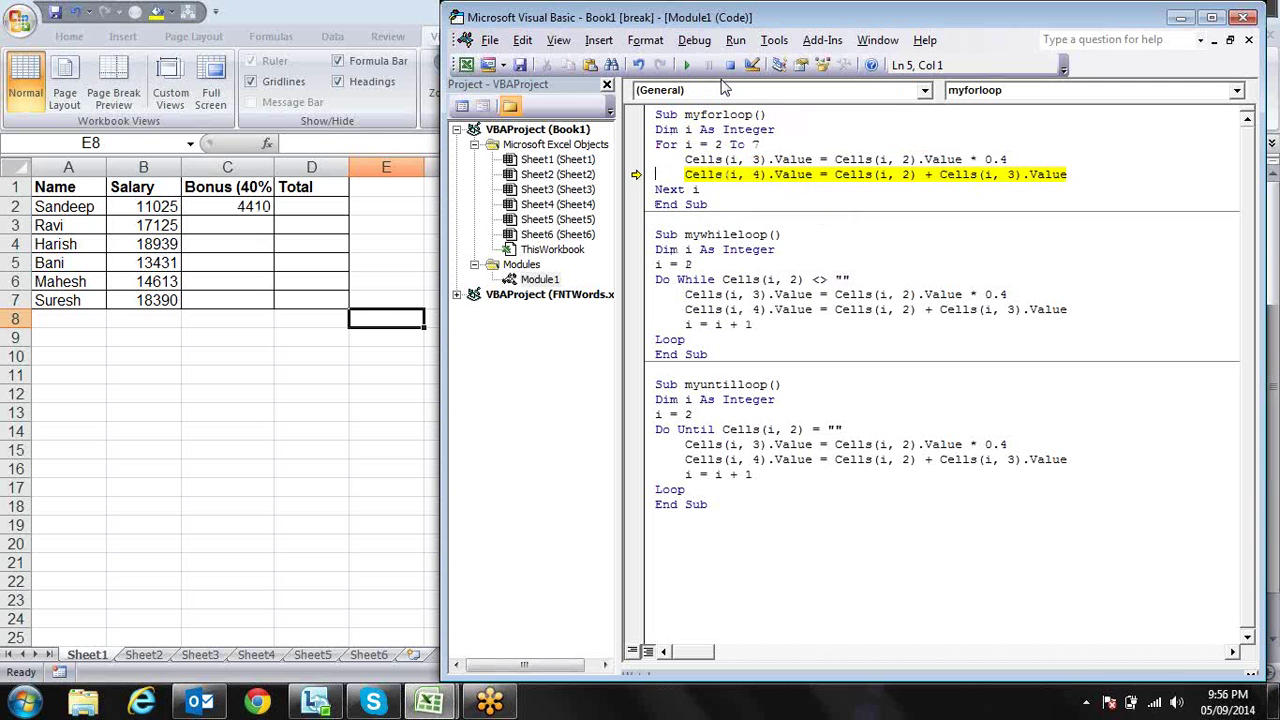
key("F8")
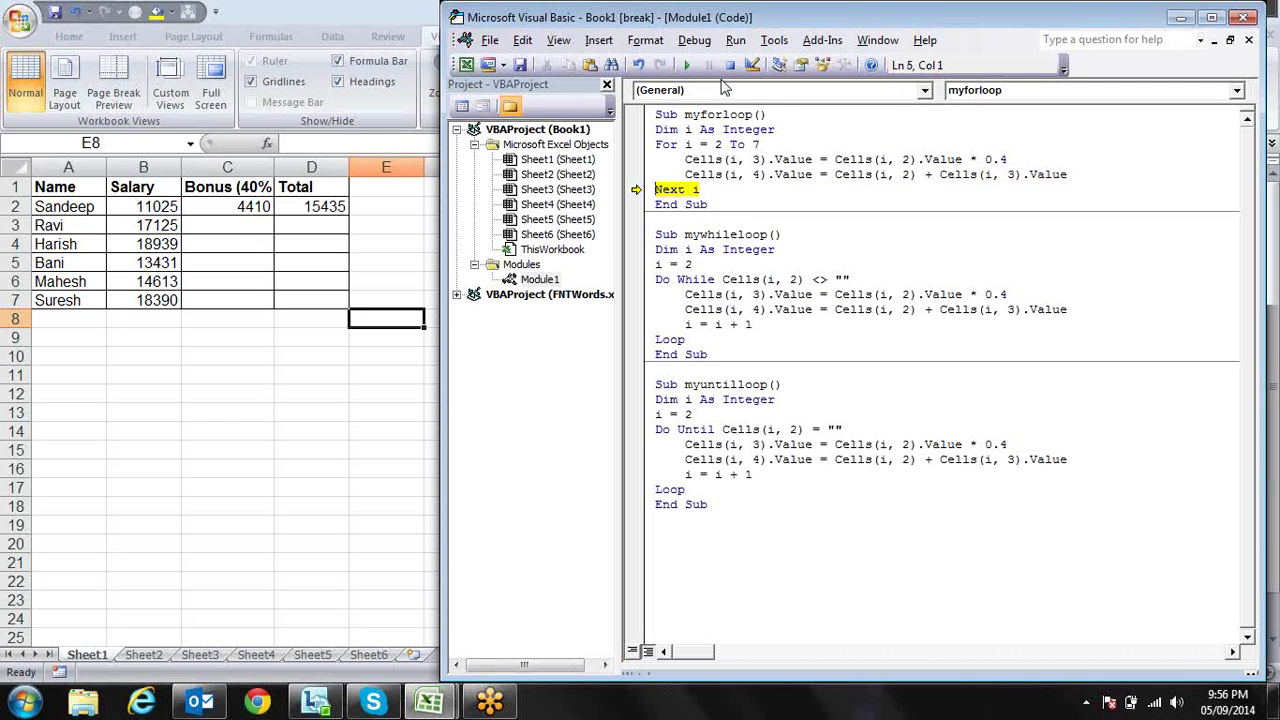
key("F8")
key("F8")
key("F8")
key("F8")
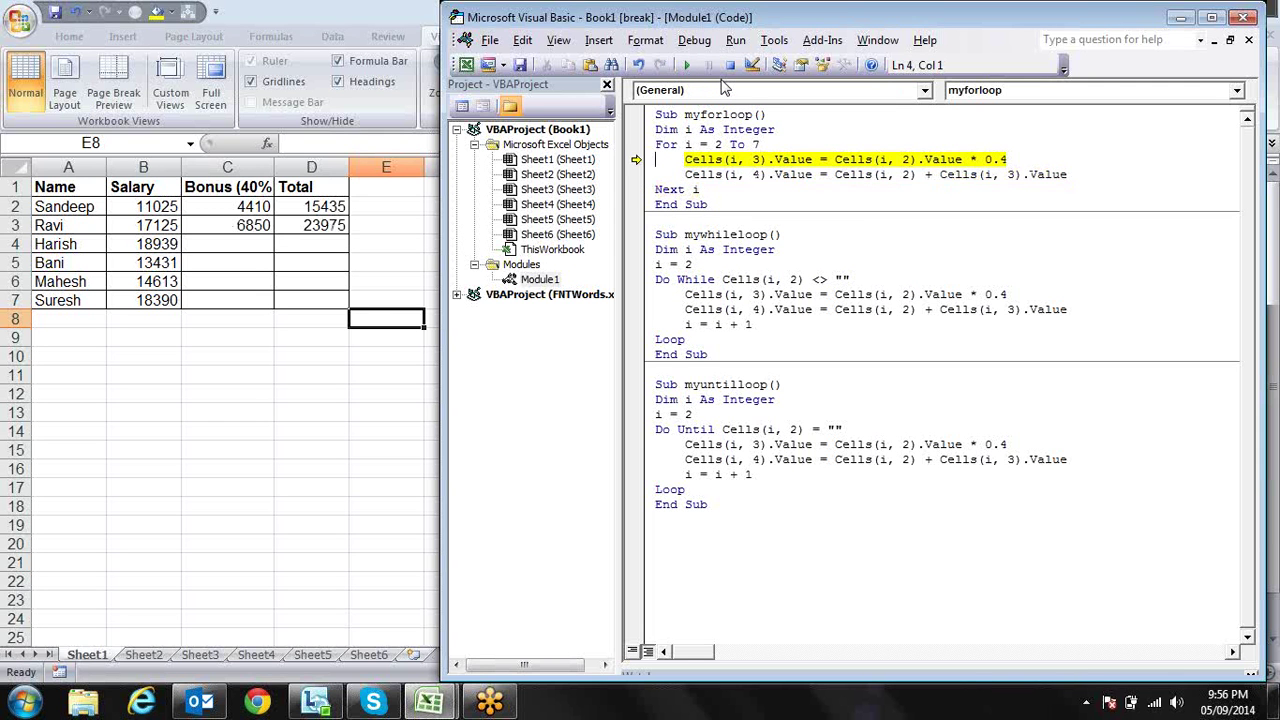
key("F8")
key("F8")
key("F8")
key("F8")
key("F8")
key("F8")
key("F8")
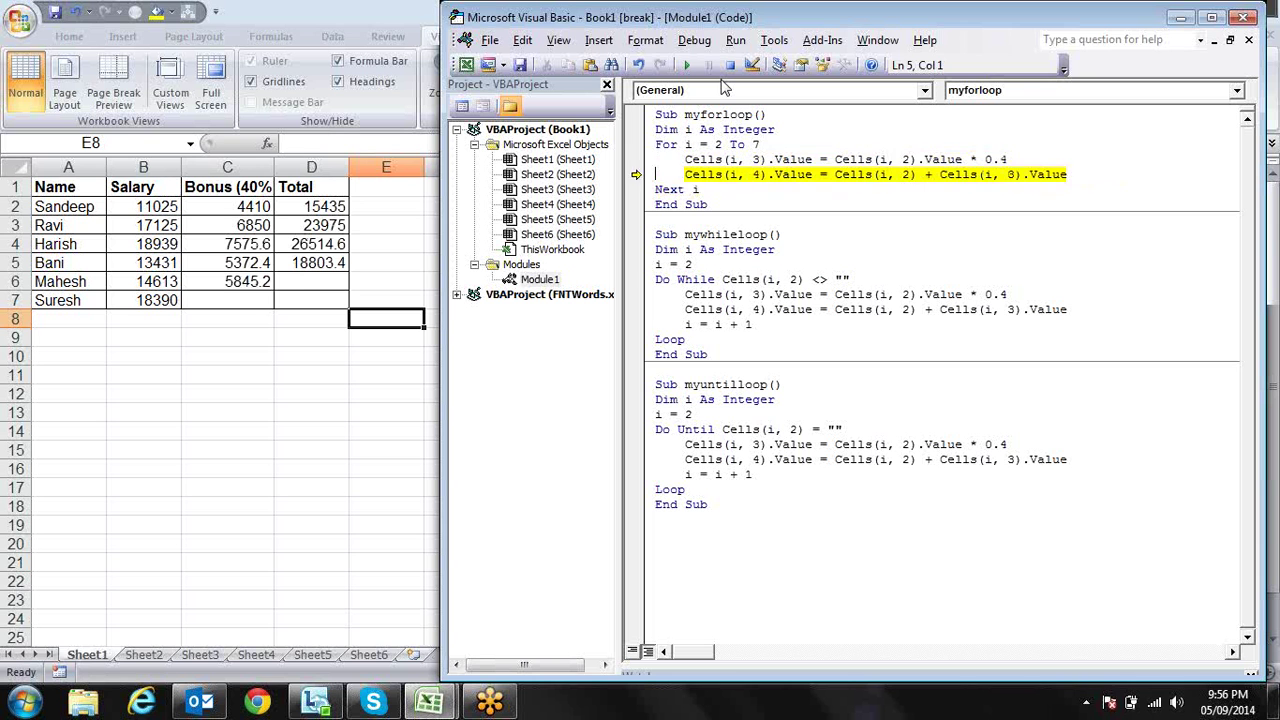
key("F8")
key("F8")
key("F8")
key("F8")
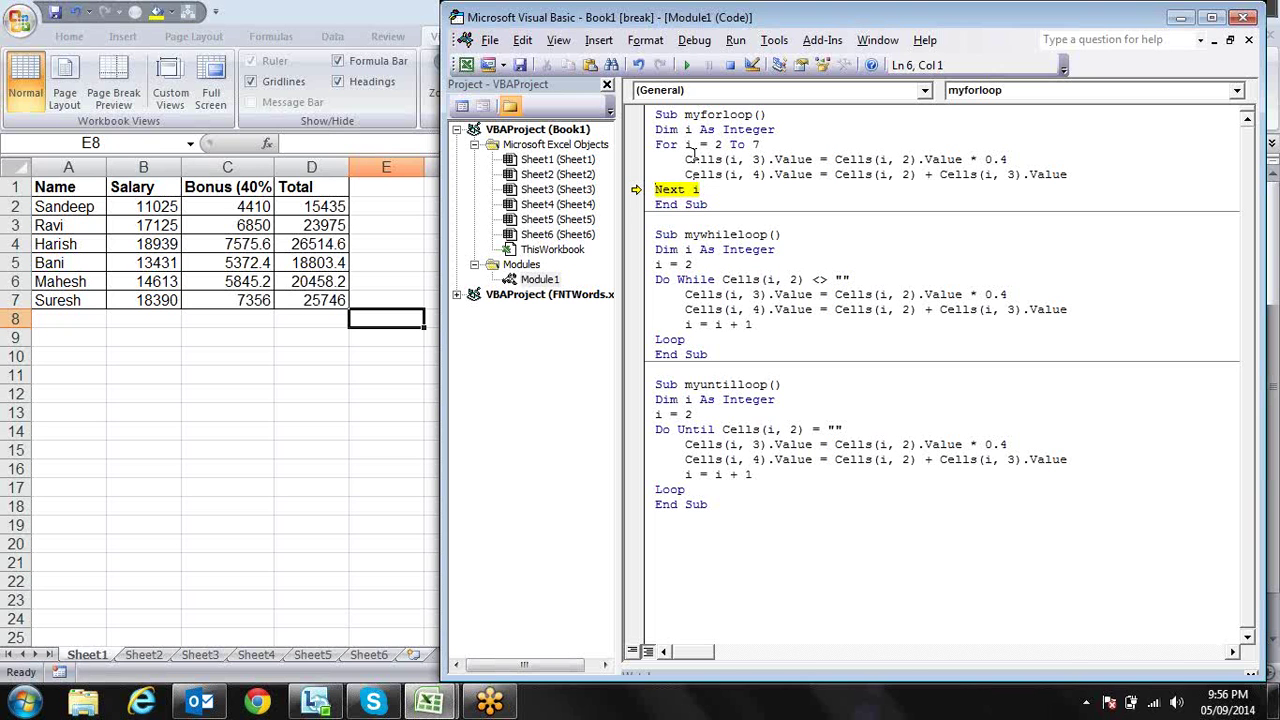
key("F8")
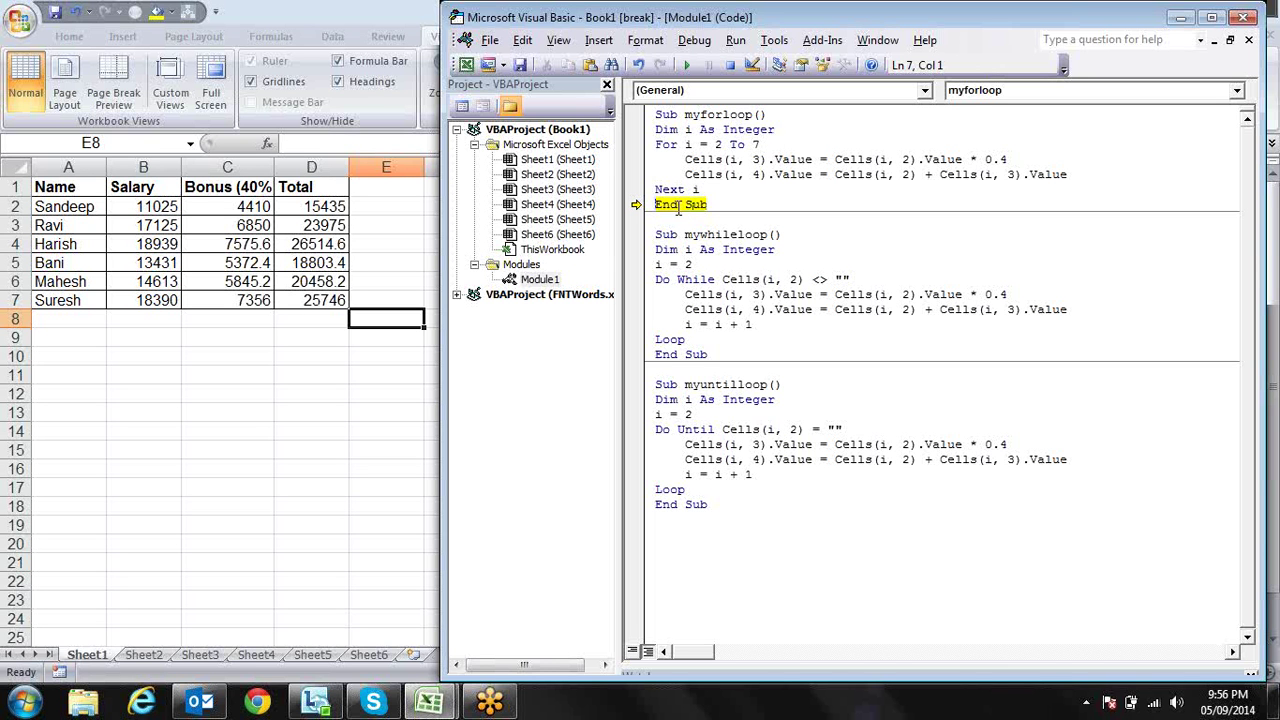
key("F8")
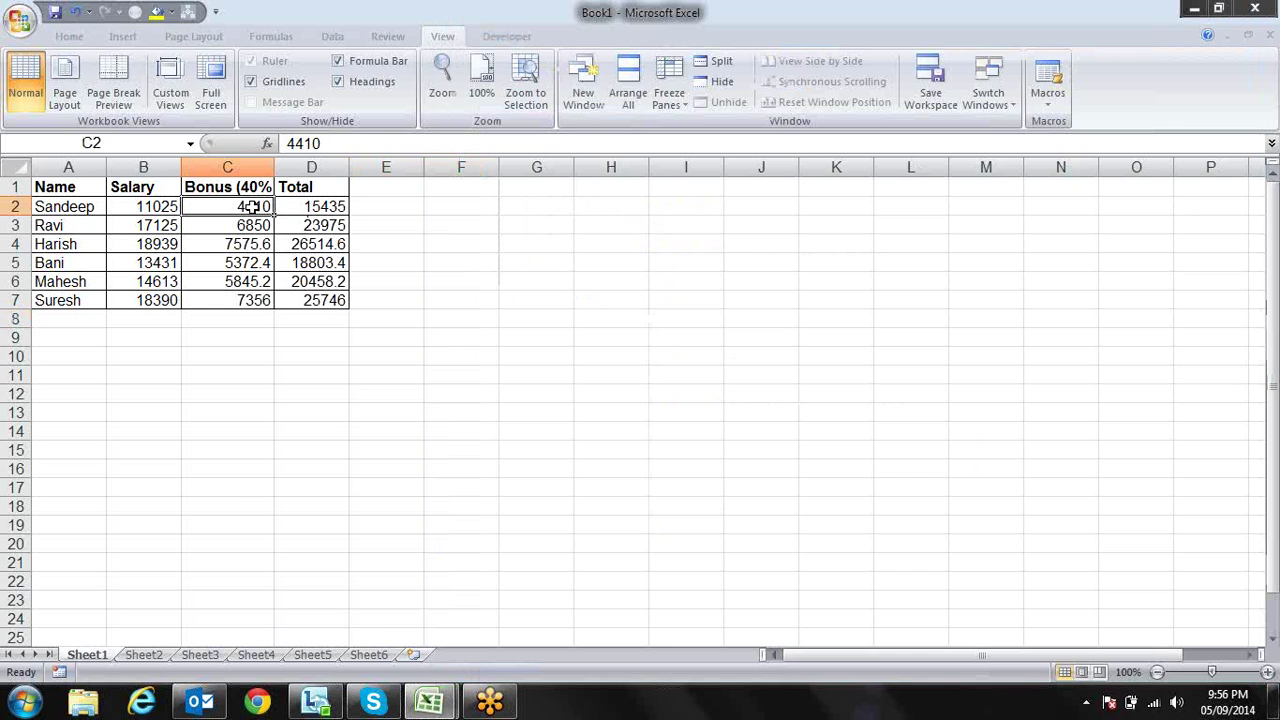
Clear C2:D7, go back to the VBA editor, and put the caret inside mywhileloop.
left_click_drag(251, 206, 328, 302)
key("Delete")
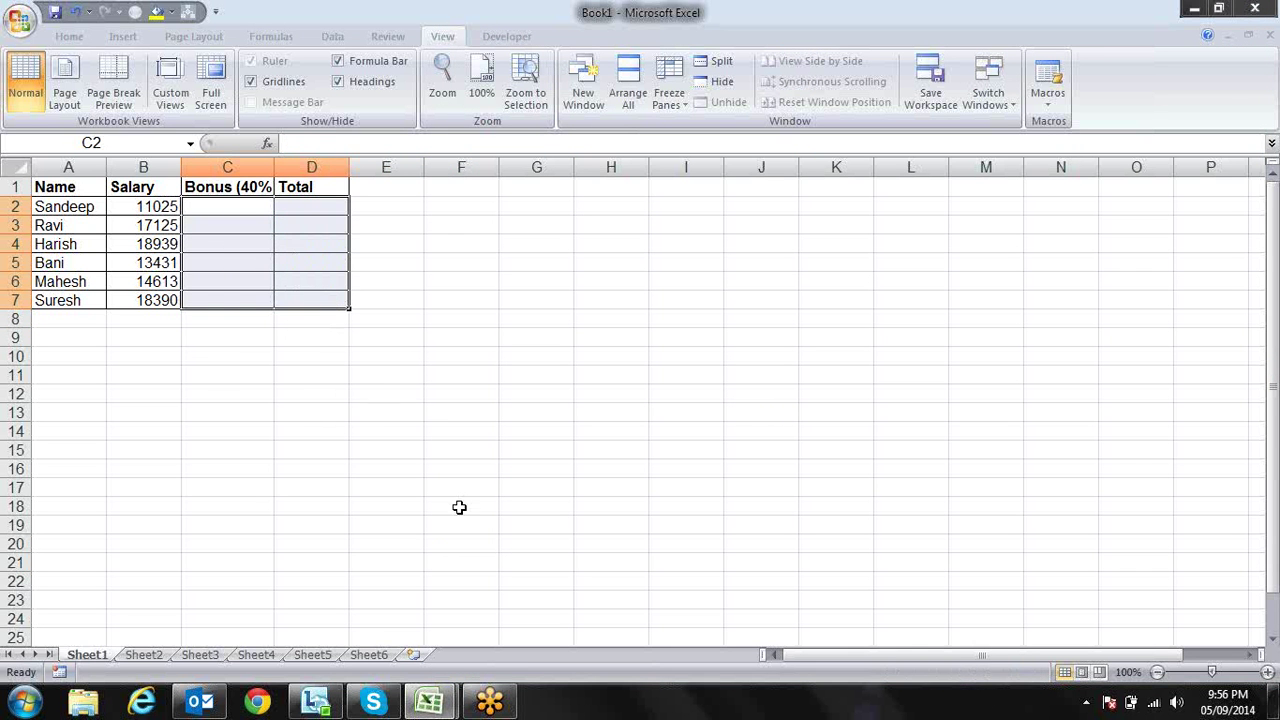
mouse_move(429, 701)
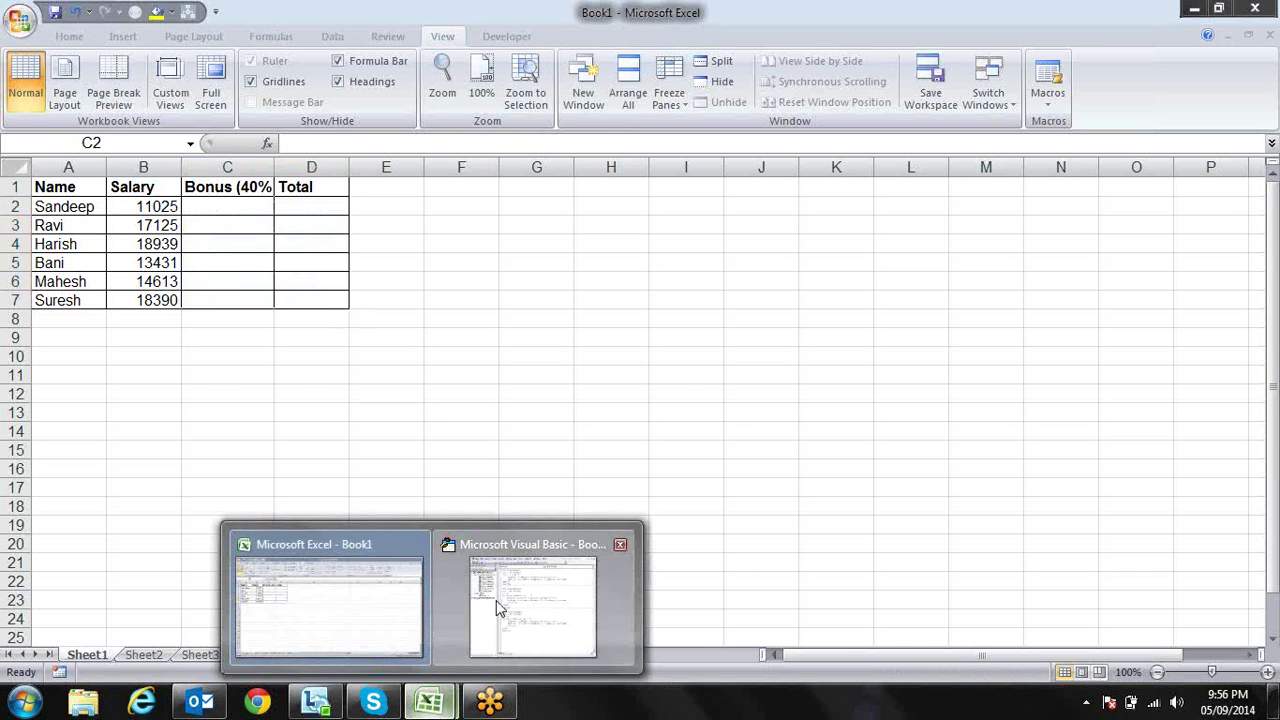
left_click(496, 600)
left_click(264, 318)
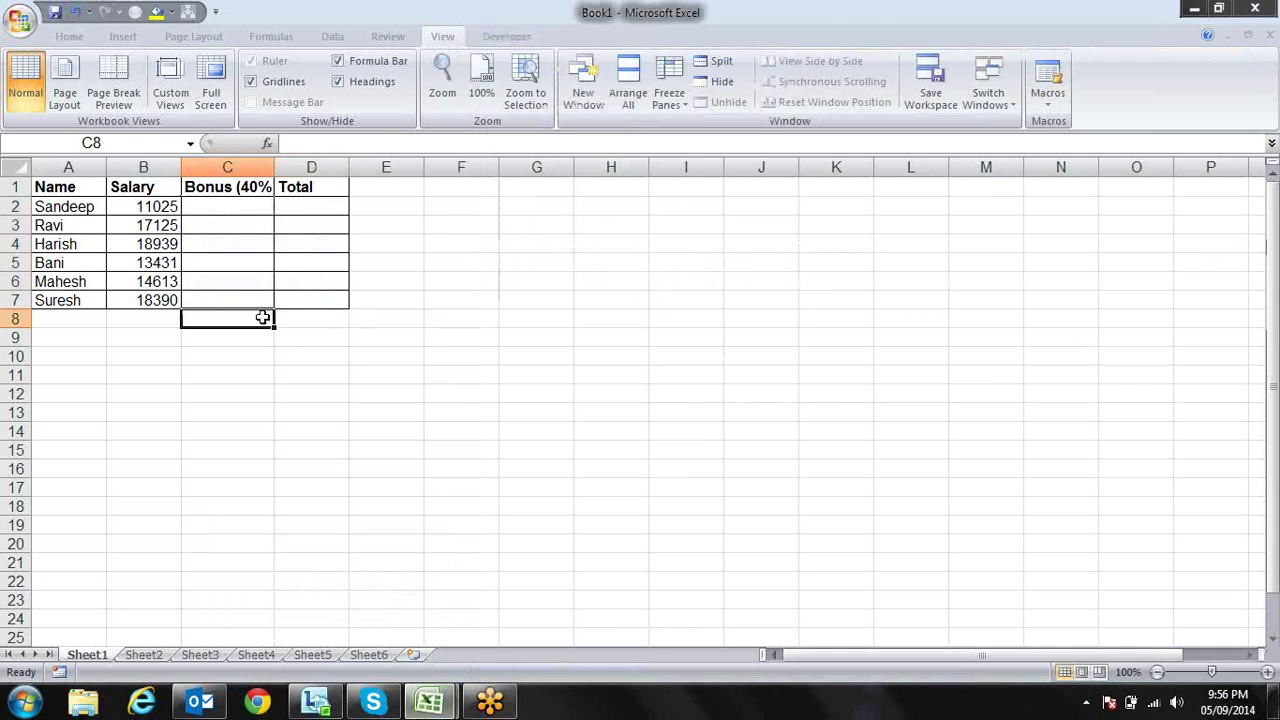
key("alt+F11")
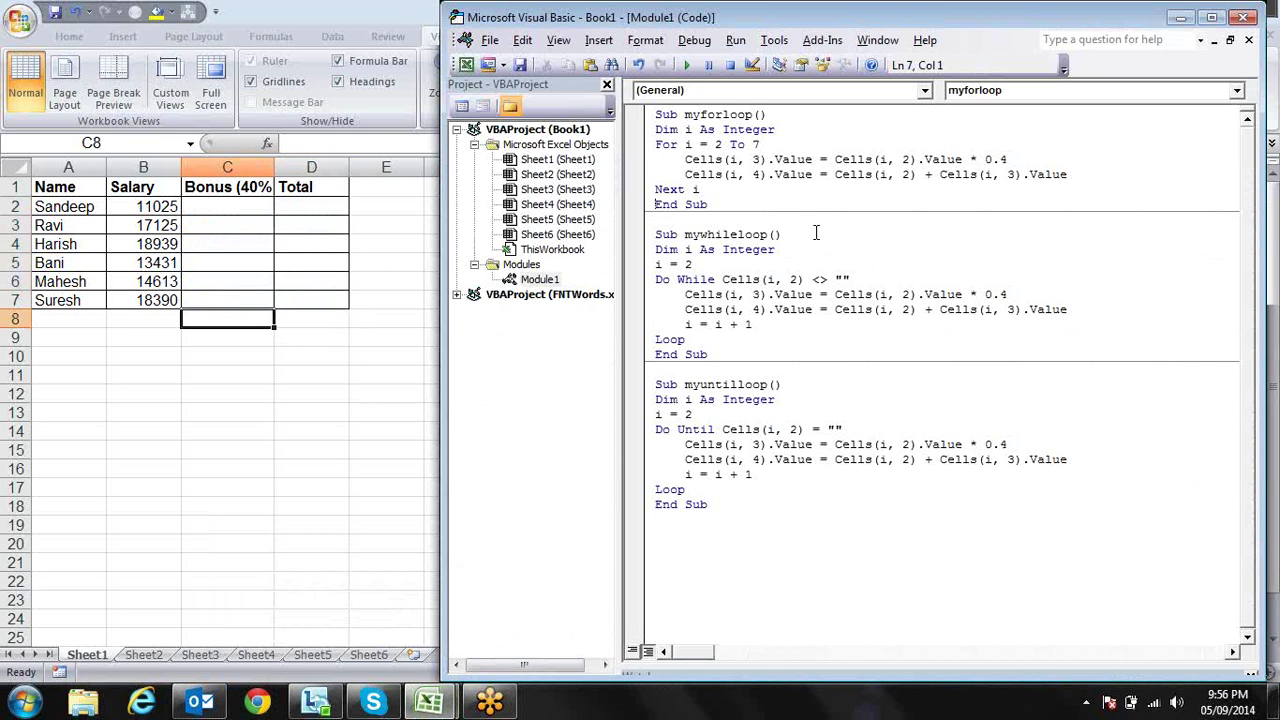
left_click(800, 249)
left_click(744, 326)
left_click(700, 325)
left_click(708, 263)
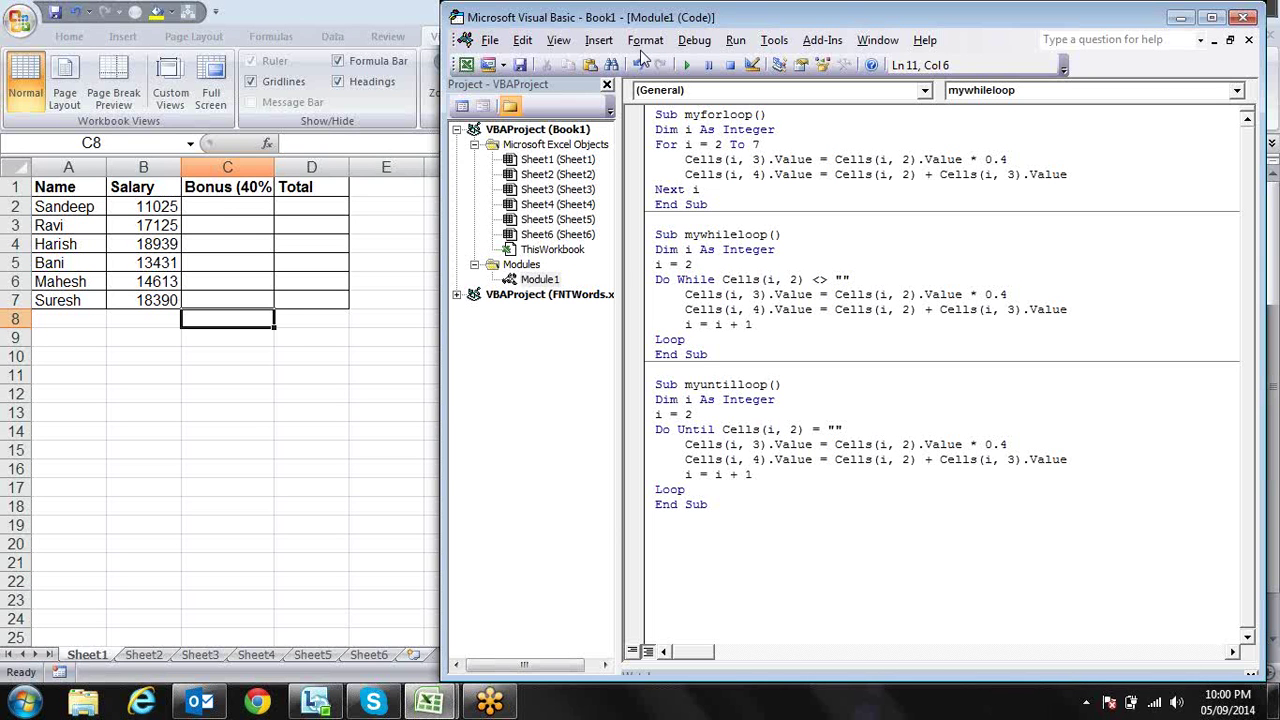
key("Left")
key("Left")
left_click(156, 355)
left_click(161, 390)
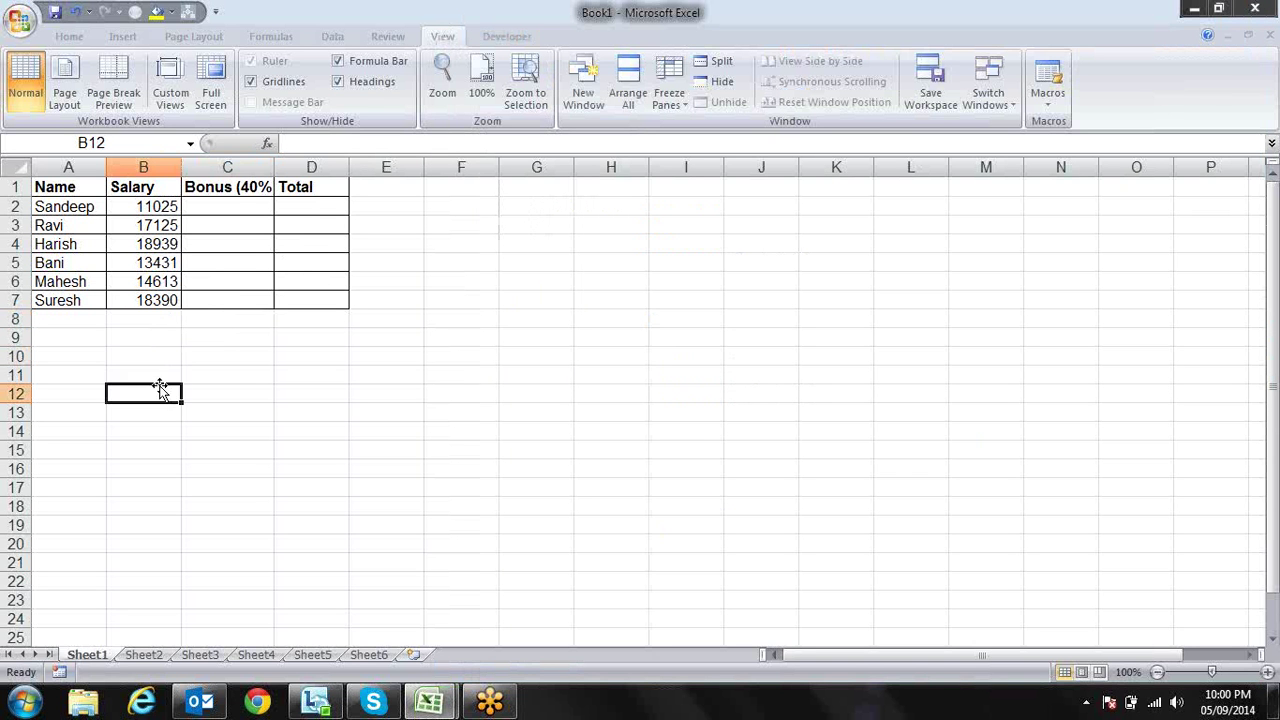
left_click(155, 432)
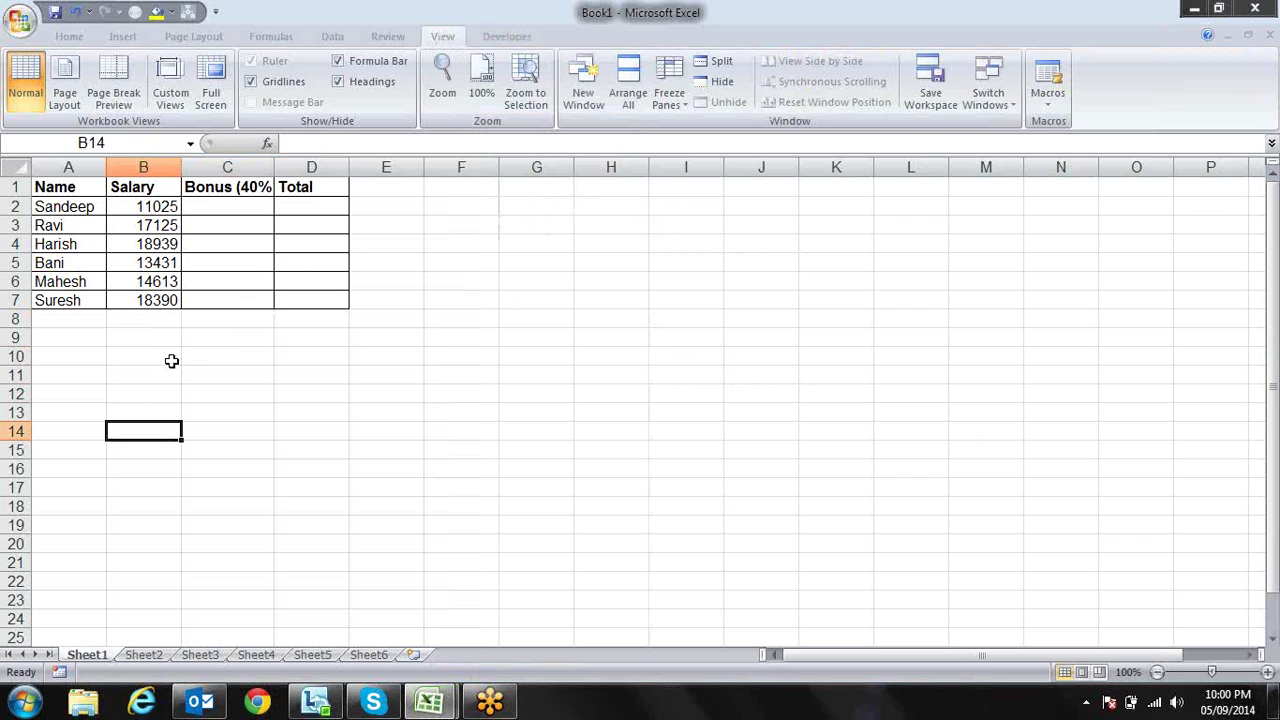
key("alt+F11")
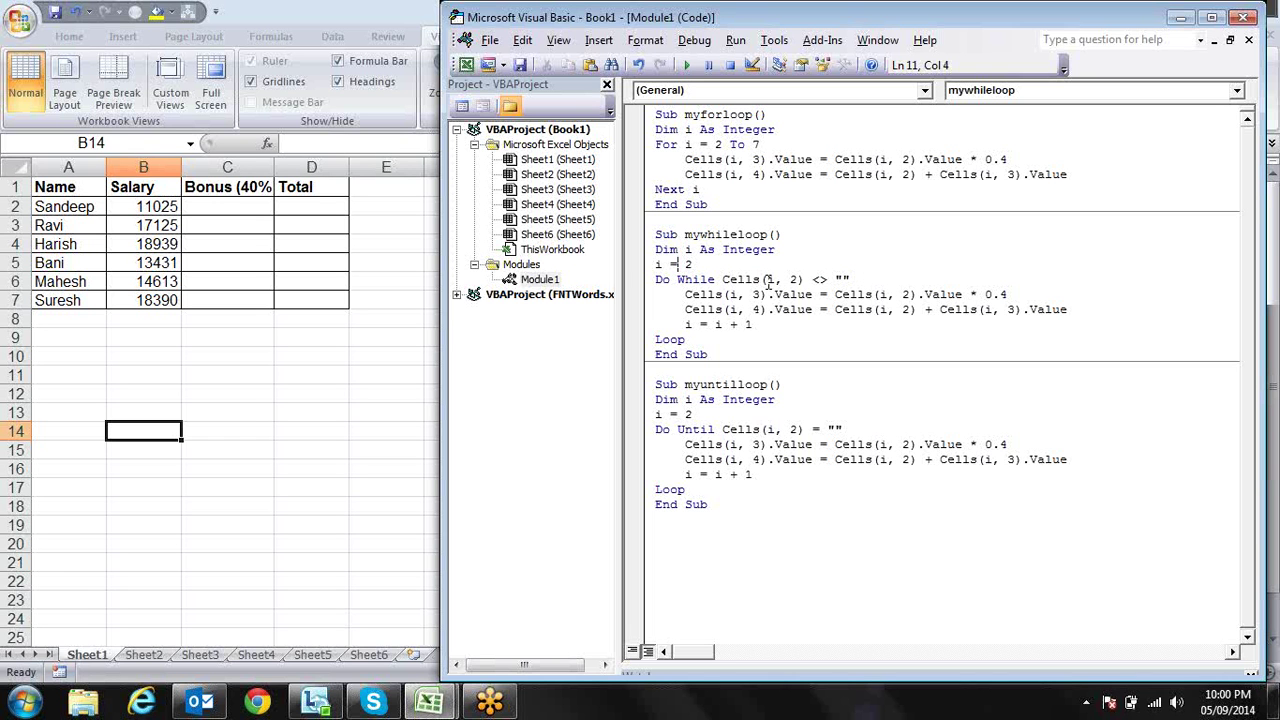
left_click_drag(722, 280, 797, 280)
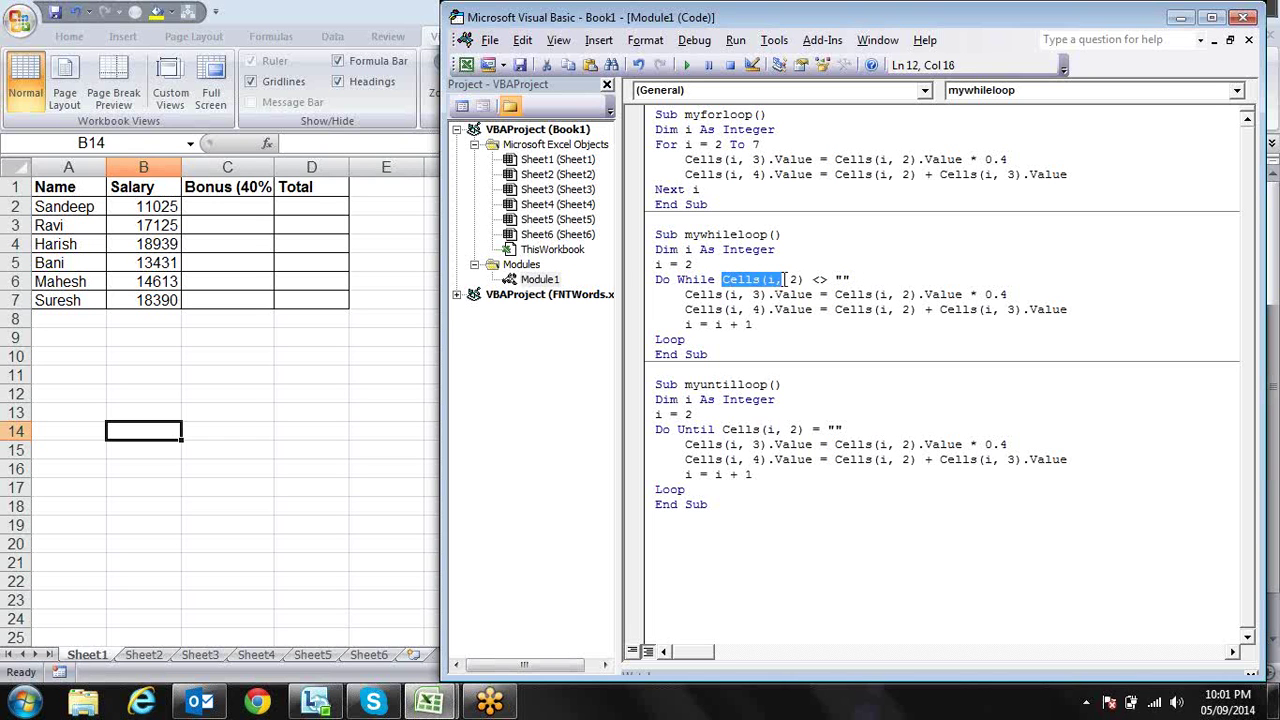
left_click(686, 144)
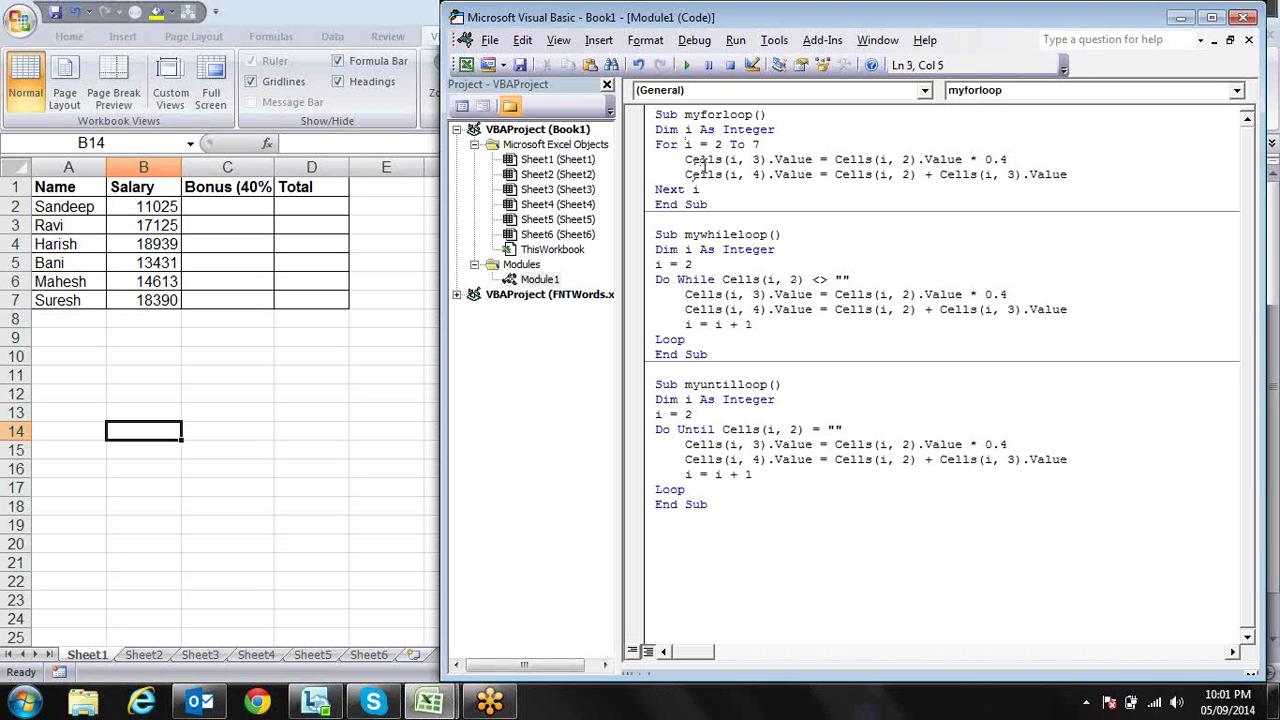
left_click(775, 294)
mouse_move(849, 270)
left_mouse_down()
mouse_move(735, 280)
mouse_move(853, 275)
left_mouse_up()
left_click(724, 280)
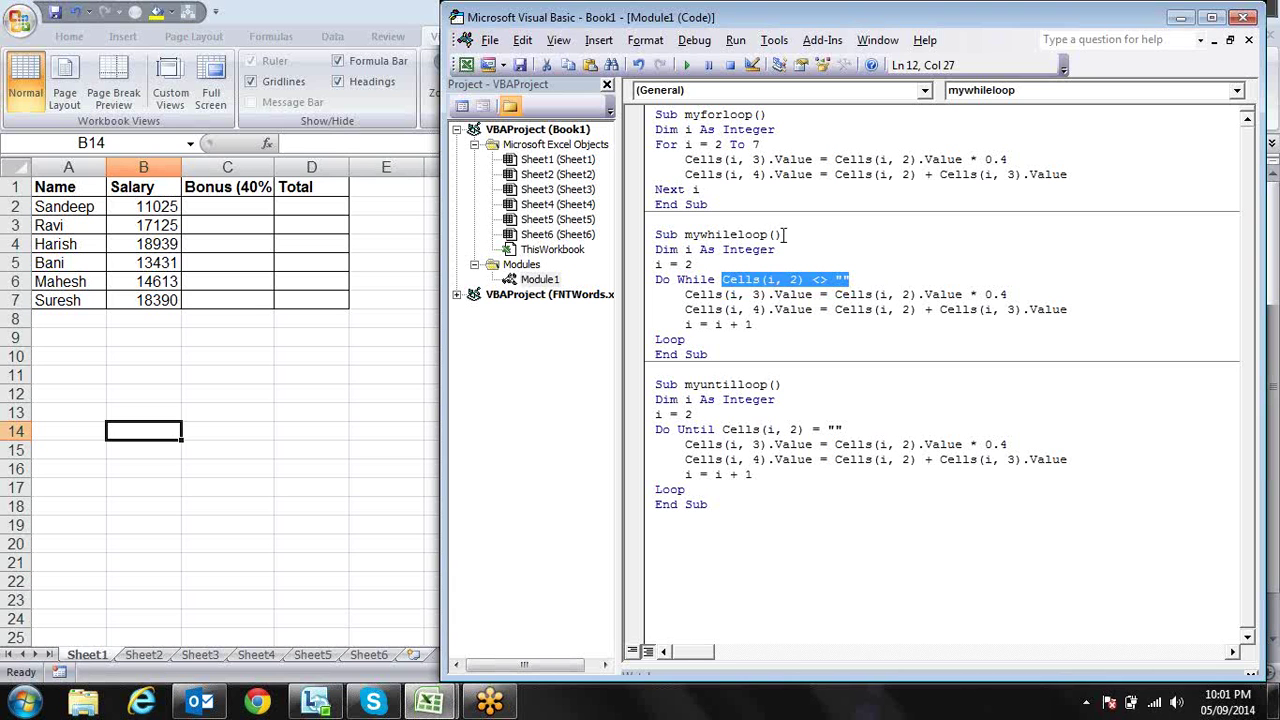
left_click(761, 249)
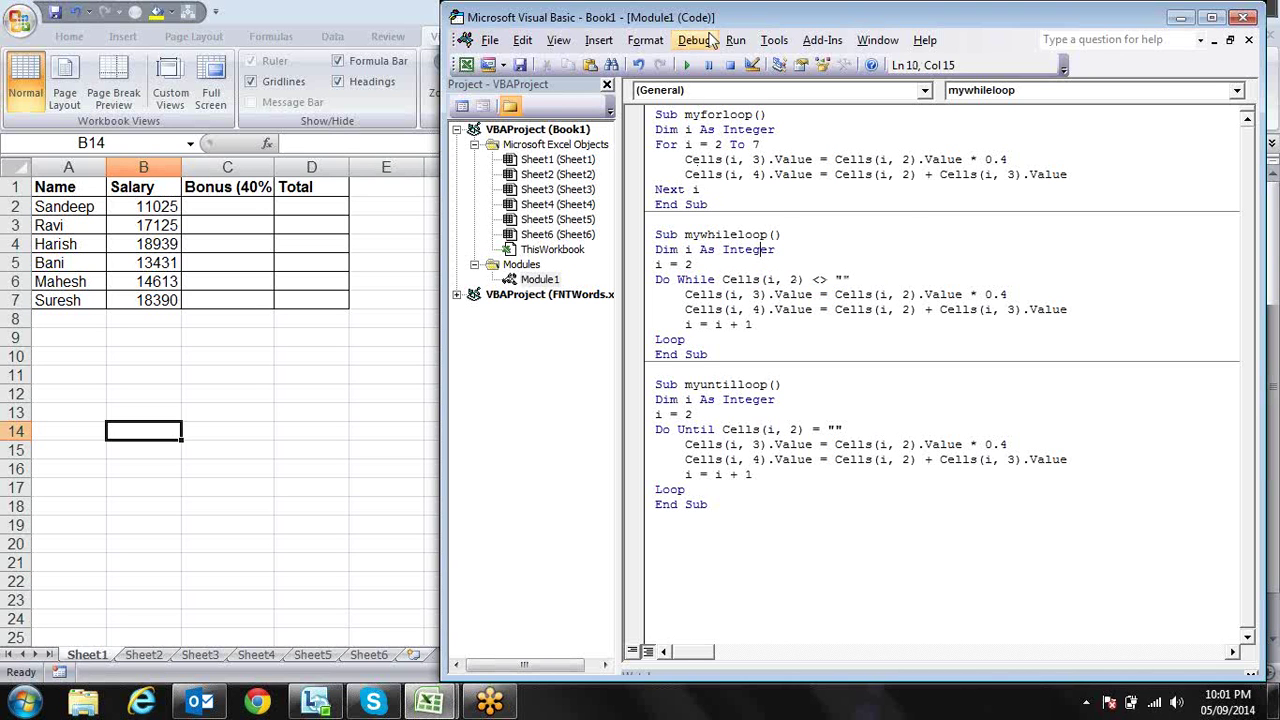
Step Into mywhileloop and advance past i = 2 to the Do While line.
left_click(710, 40)
left_click(729, 86)
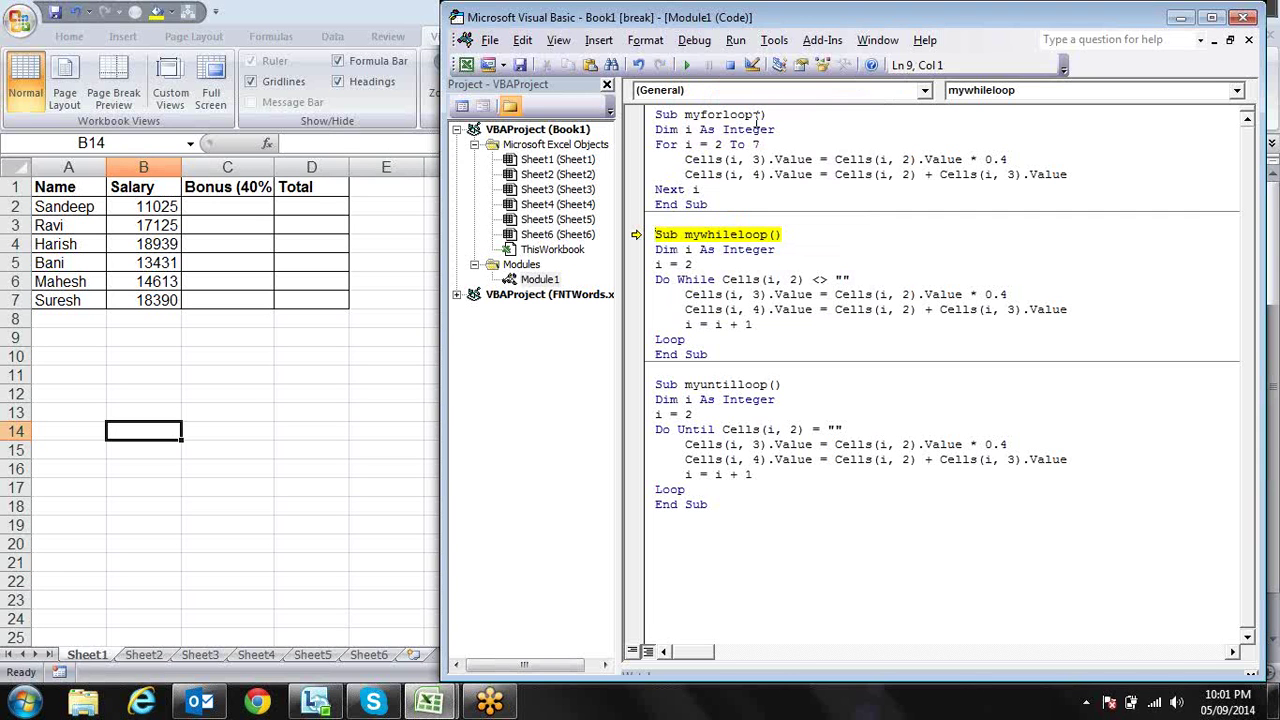
key("F8")
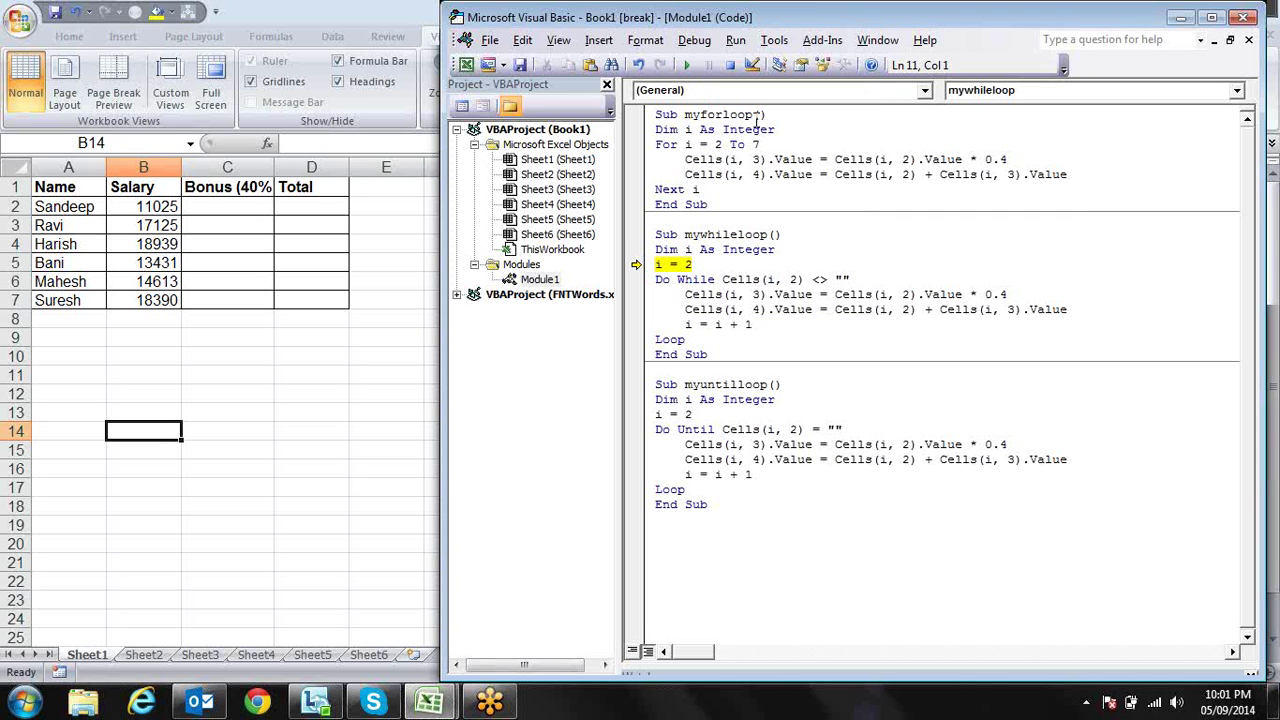
key("F8")
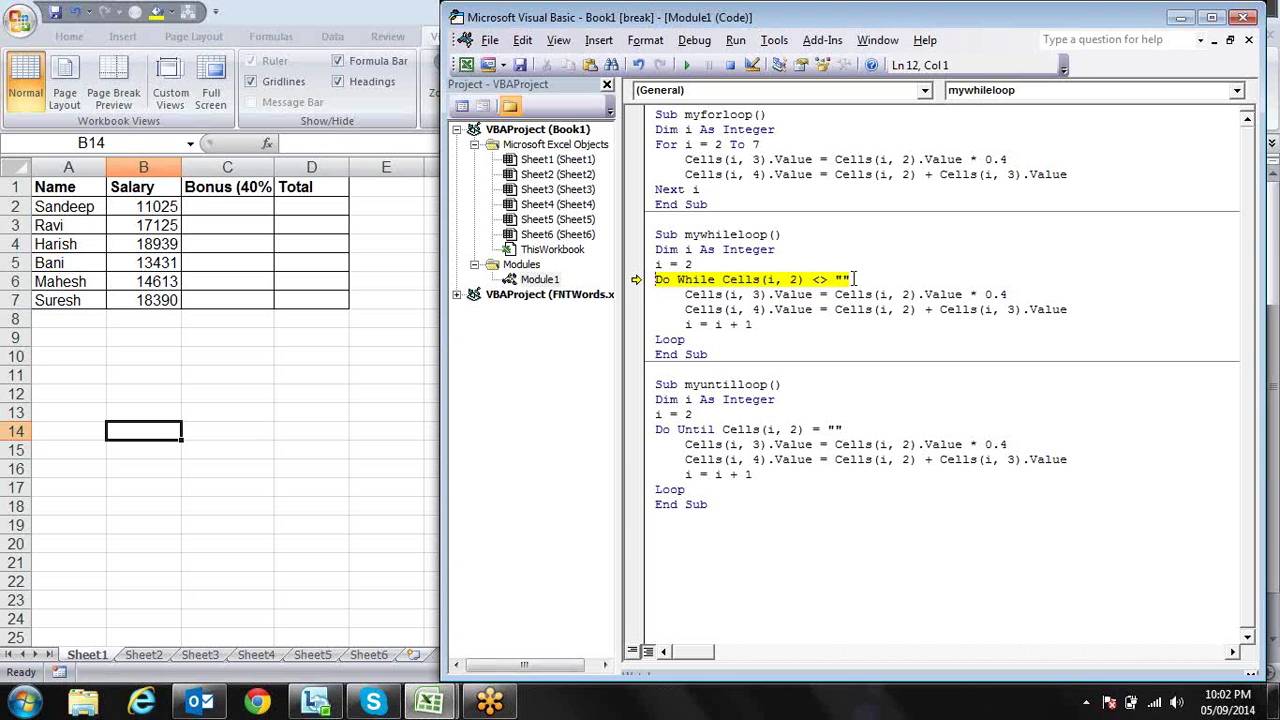
Step mywhileloop through rows 2–7 with F8 until row 7 shows Bonus 7356 and Total 25746.
key("F8")
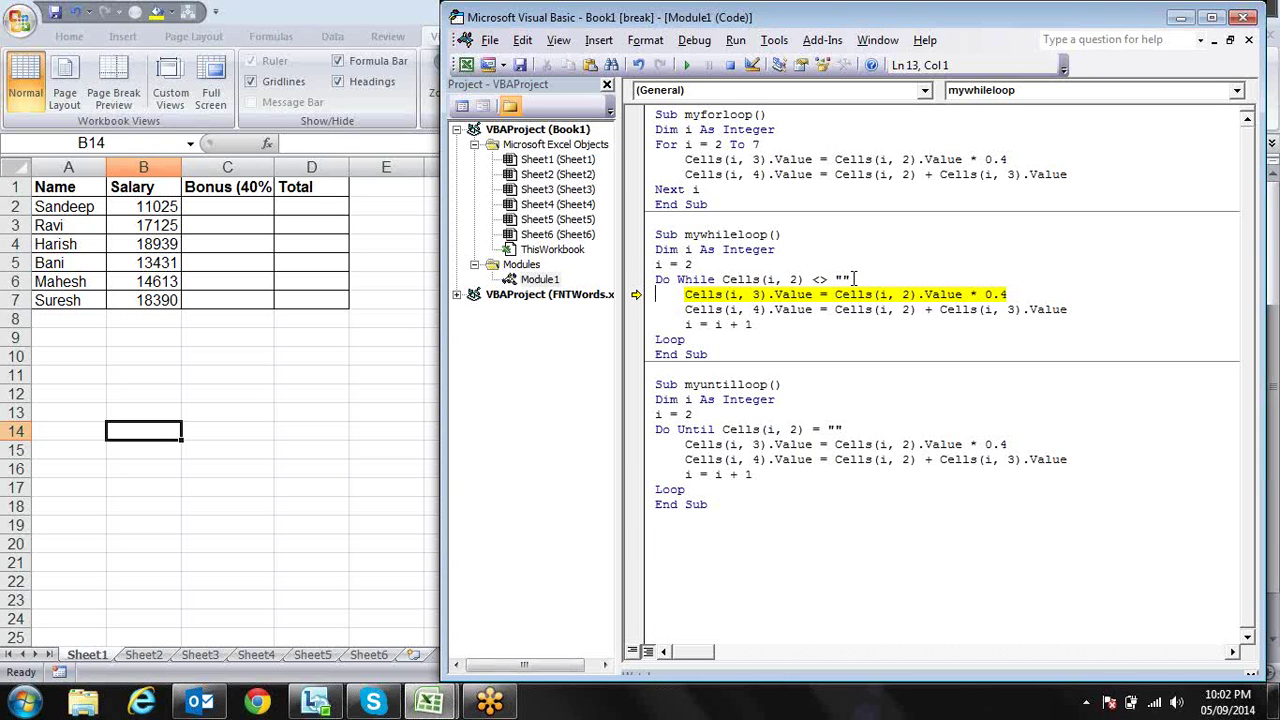
key("F8")
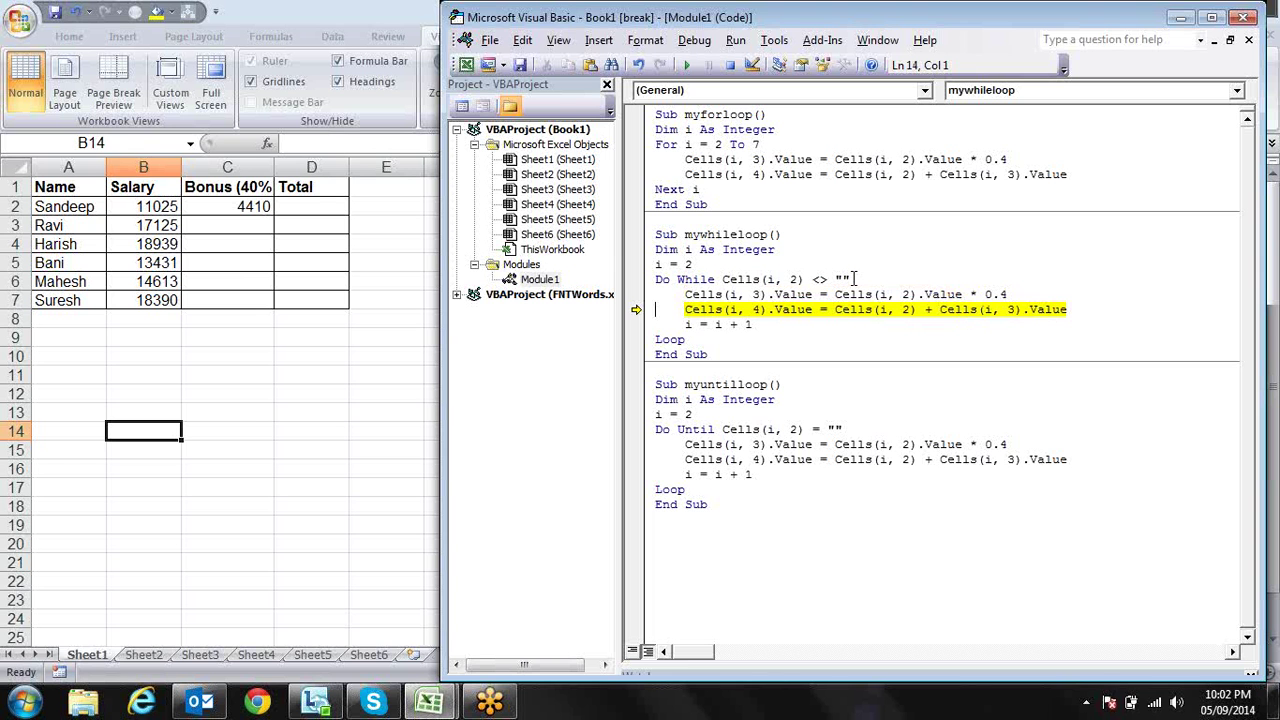
key("F8")
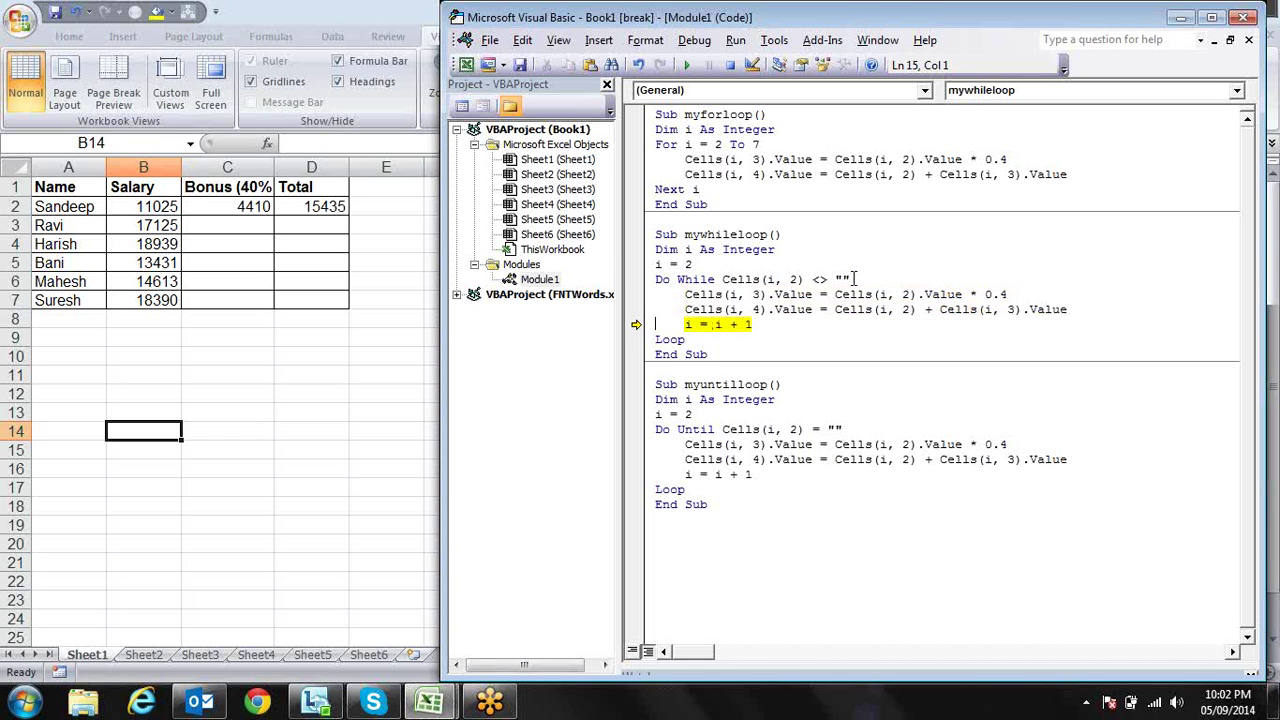
key("F8")
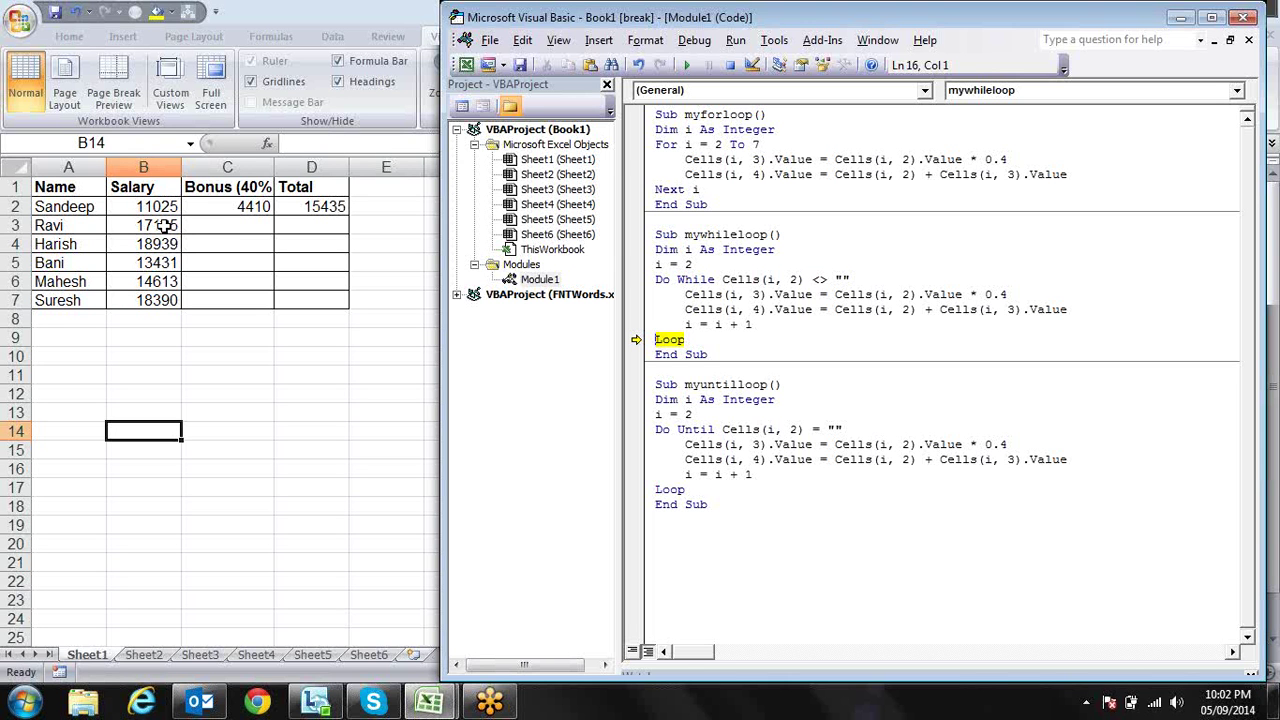
key("F8")
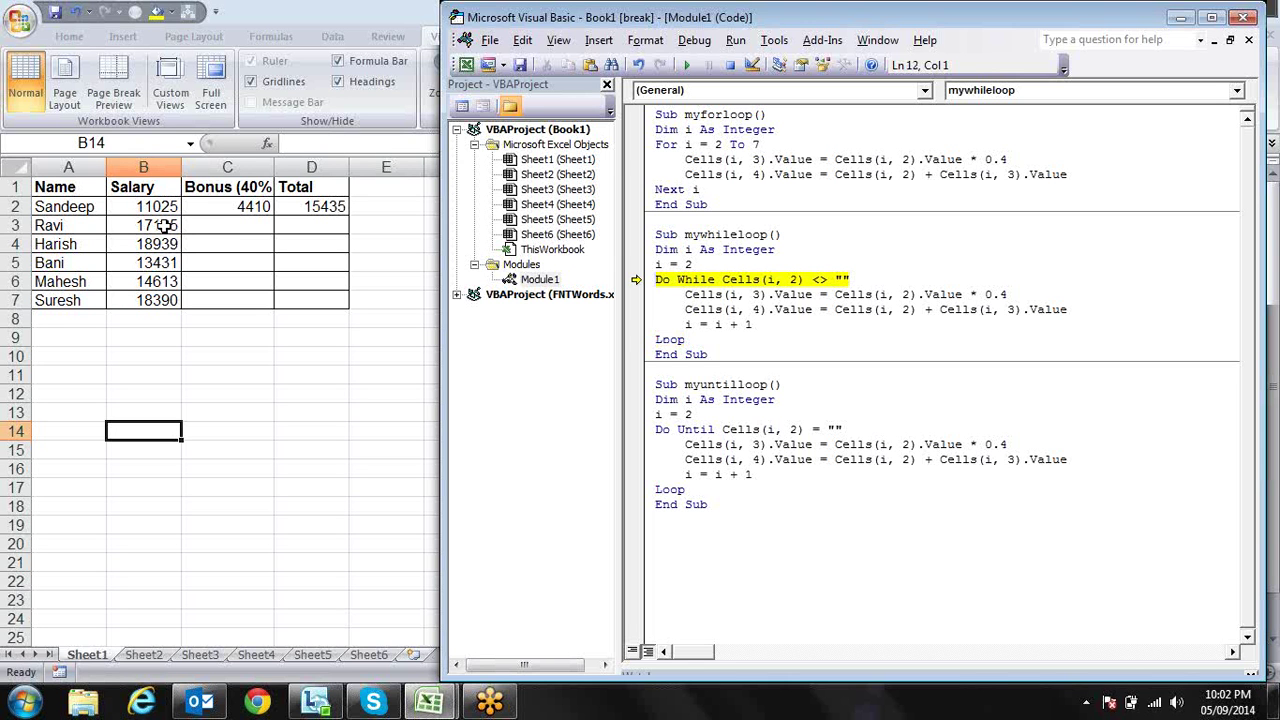
key("F8")
key("F8")
key("F8")
key("F8")
key("F8")
key("F8")
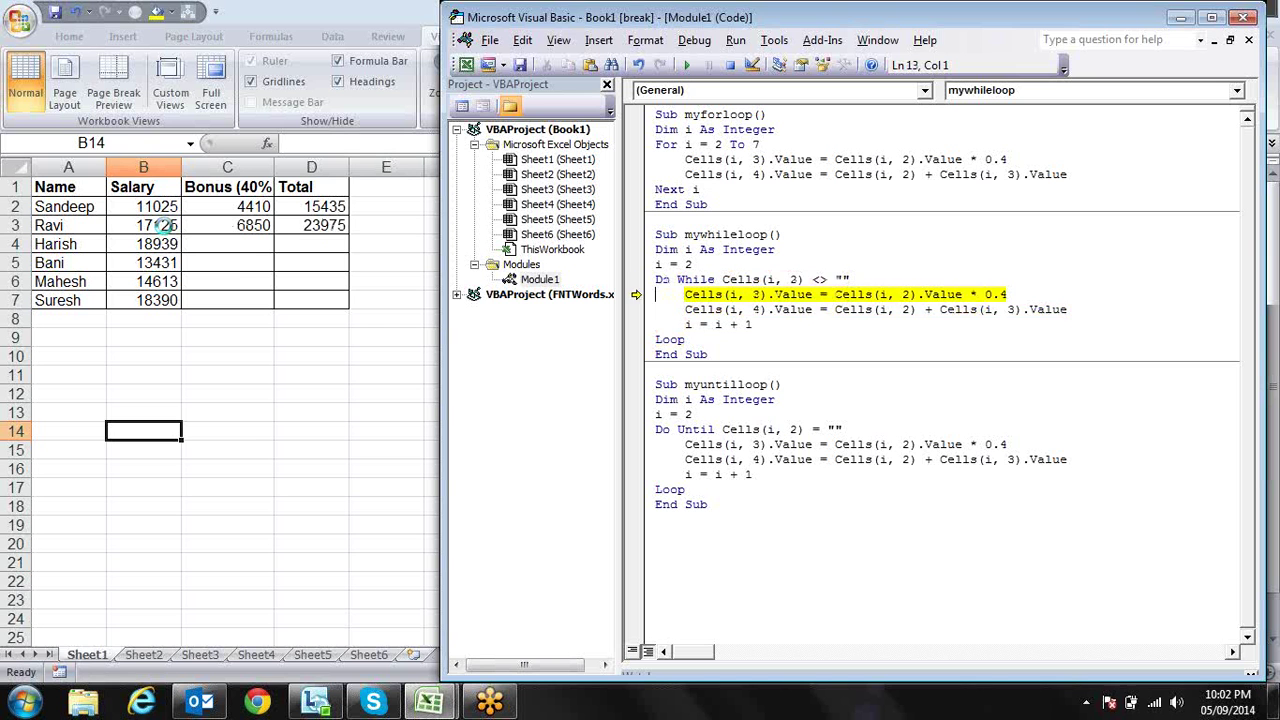
key("F8")
key("F8")
key("F8")
key("F8")
key("F8")
key("F8")
key("F8")
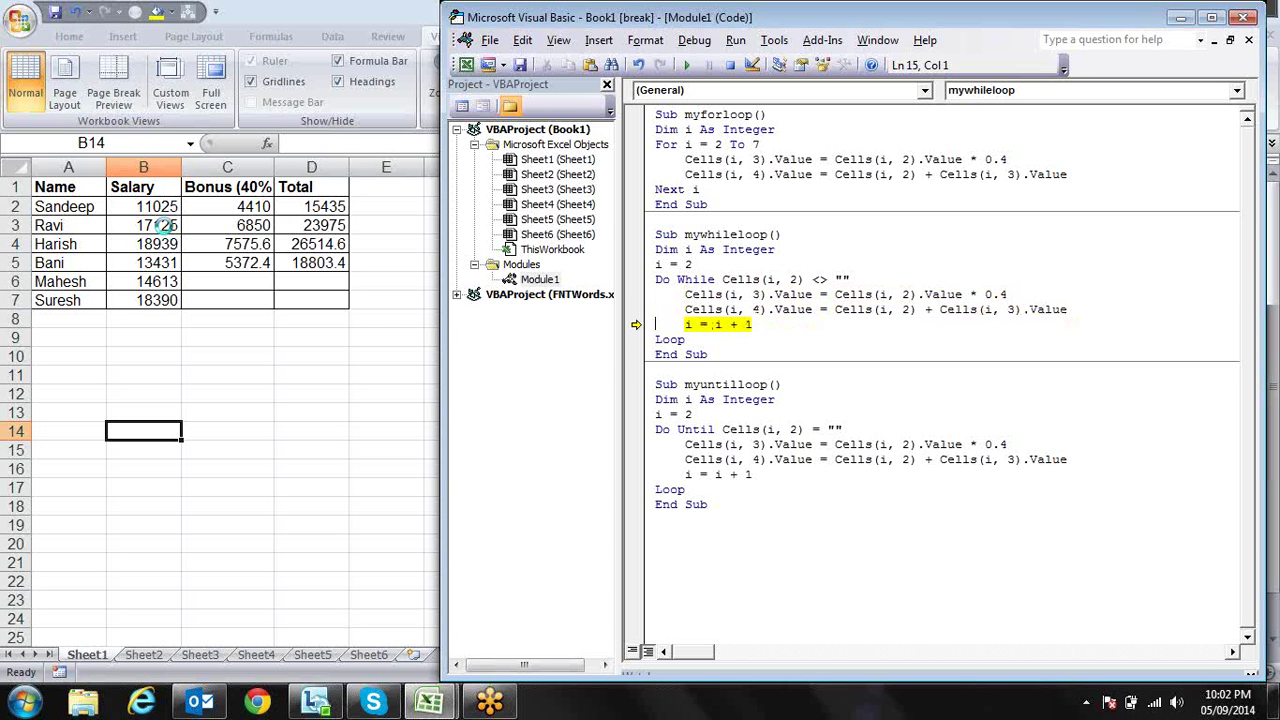
key("F8")
key("F8")
key("F8")
key("F8")
key("F8")
key("F8")
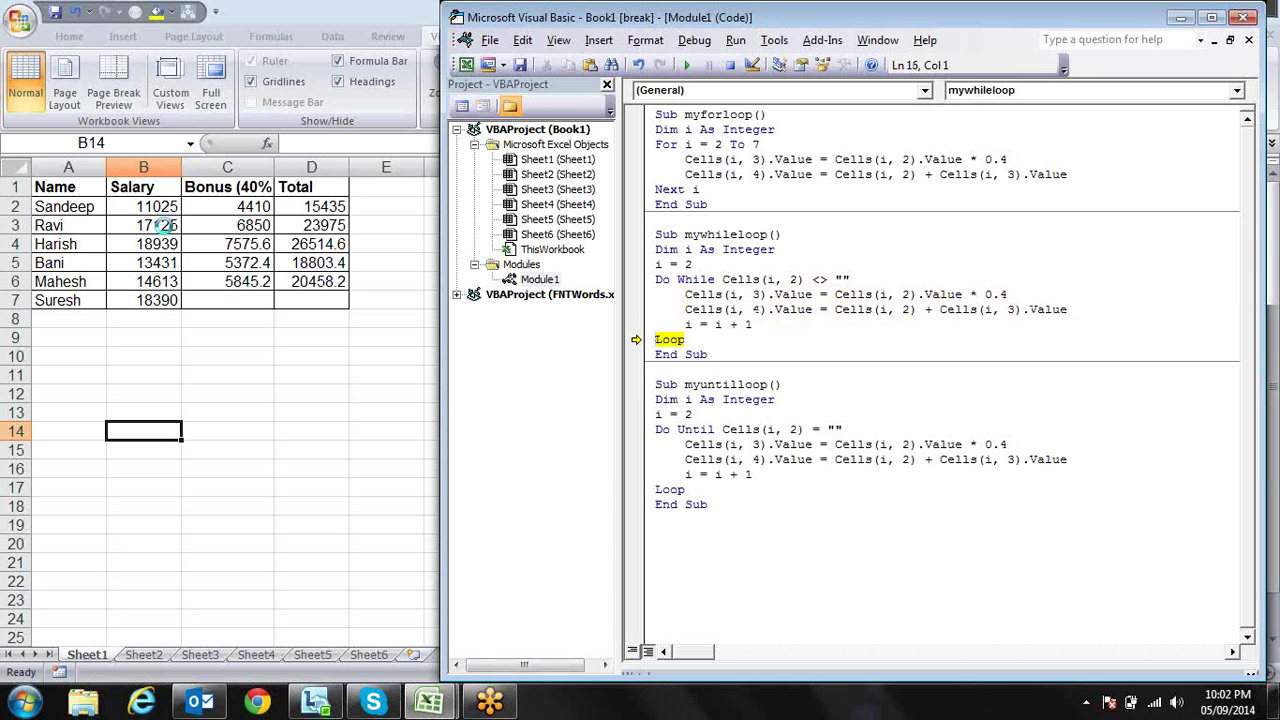
key("F8")
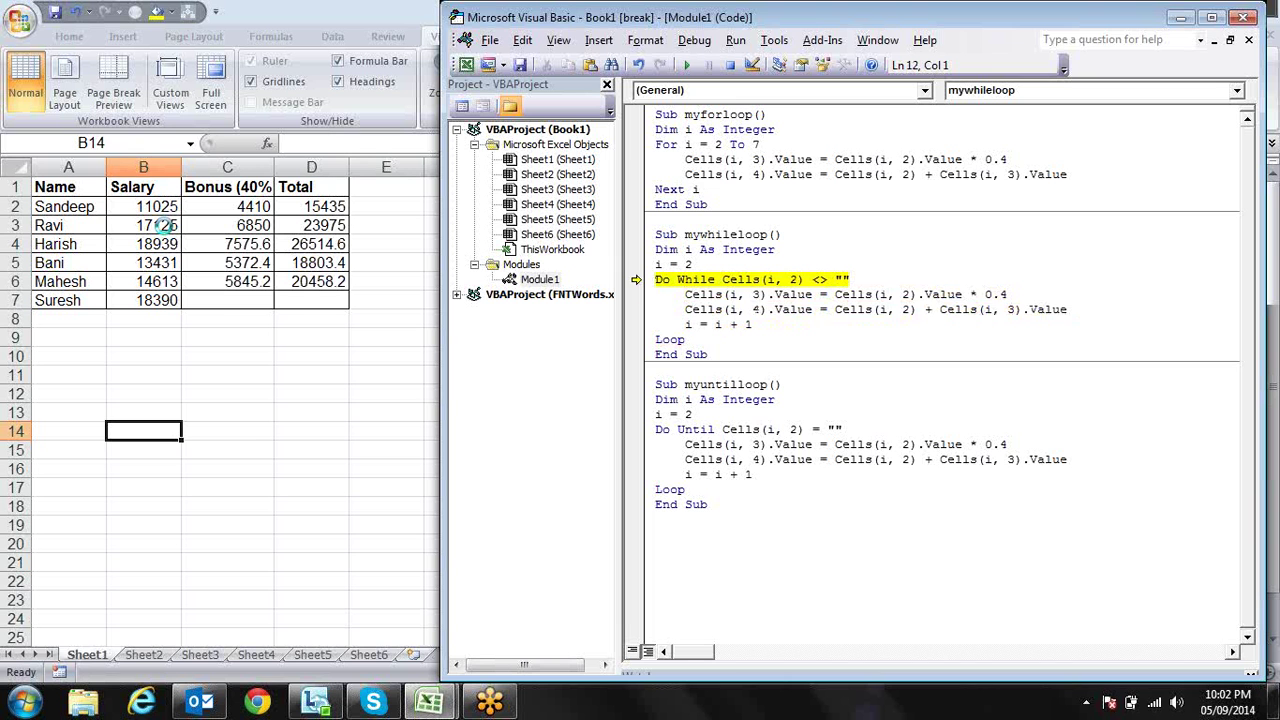
key("F8")
key("F8")
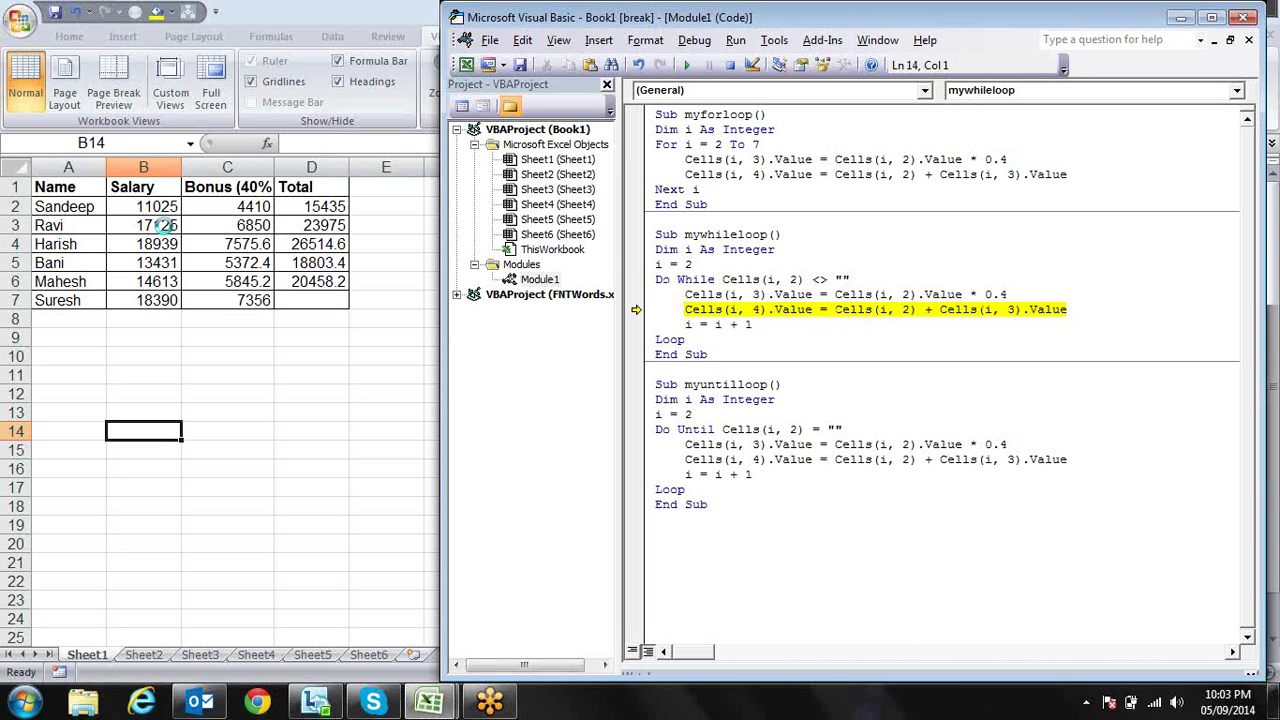
key("F8")
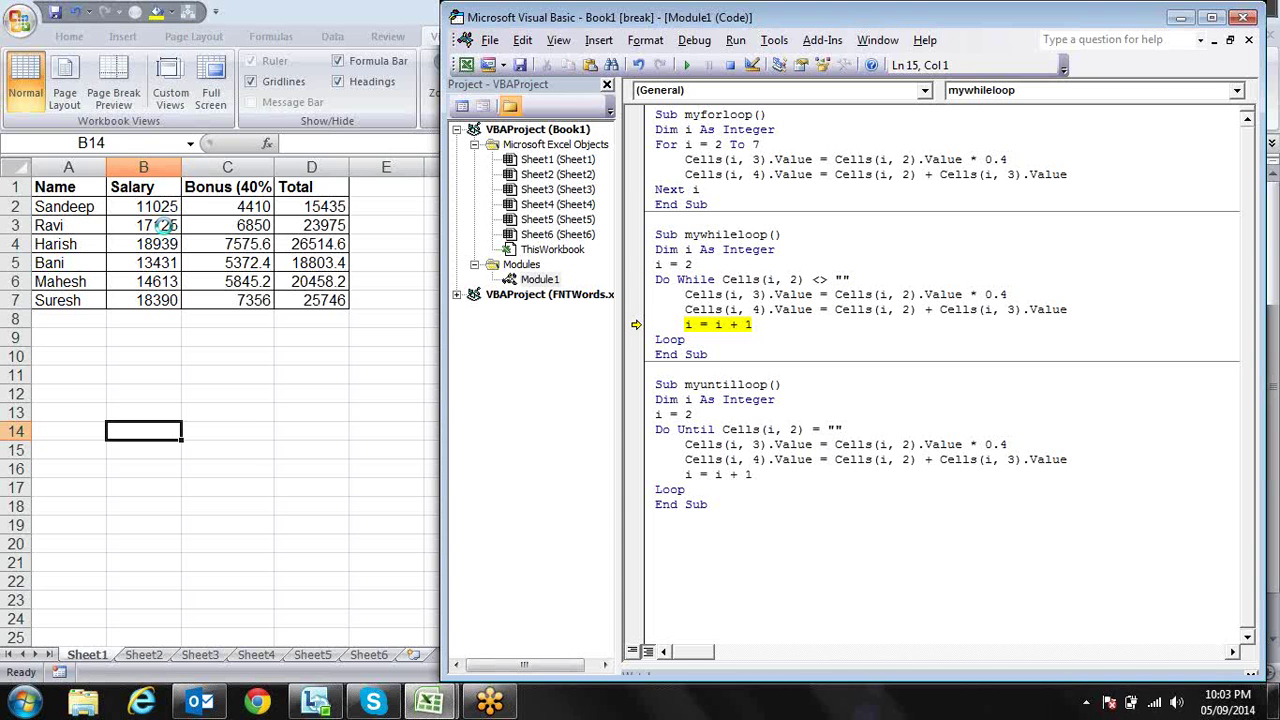
key("F8")
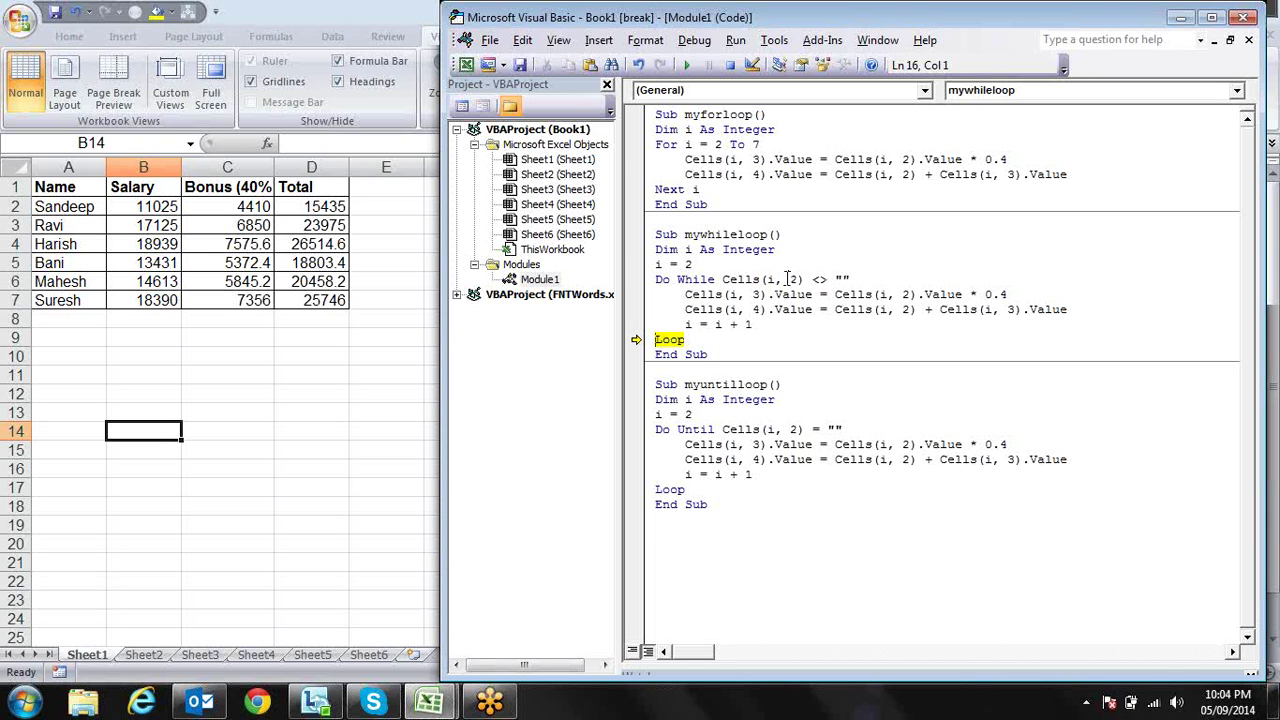
Highlight Cells(i, 2) in the Do While condition, then step back to that check.
left_click_drag(804, 279, 722, 280)
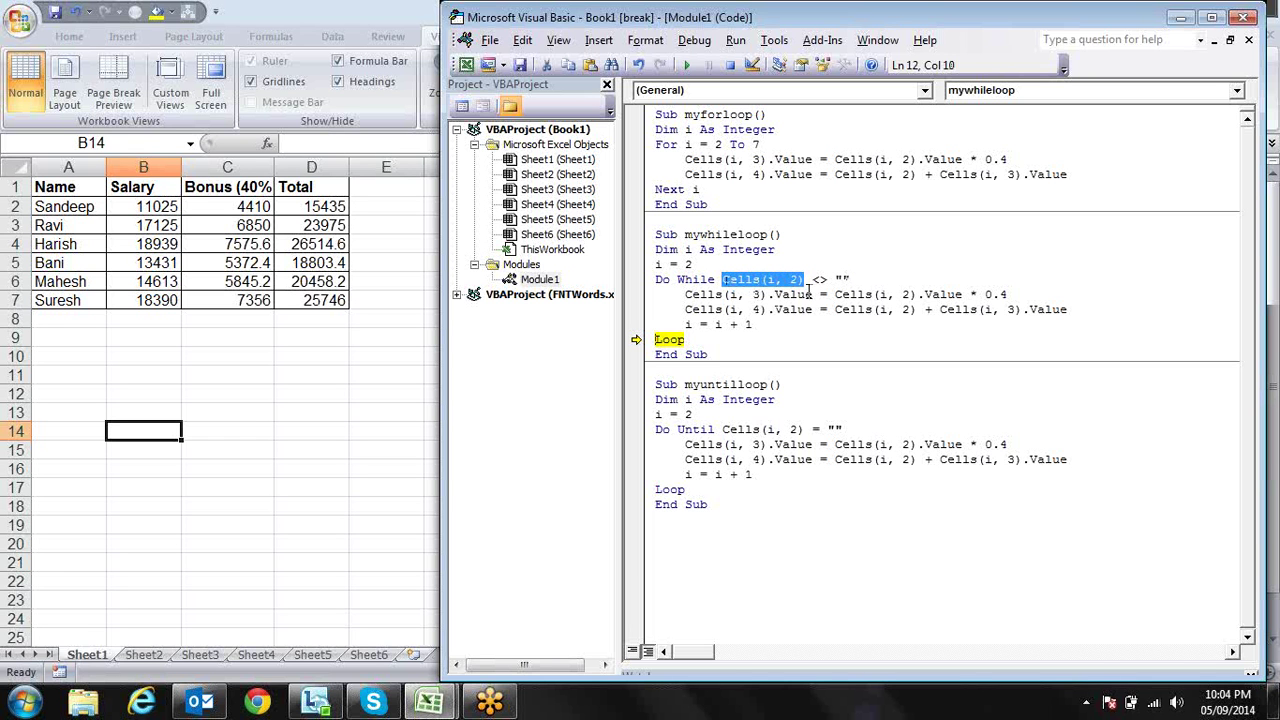
left_click(806, 280)
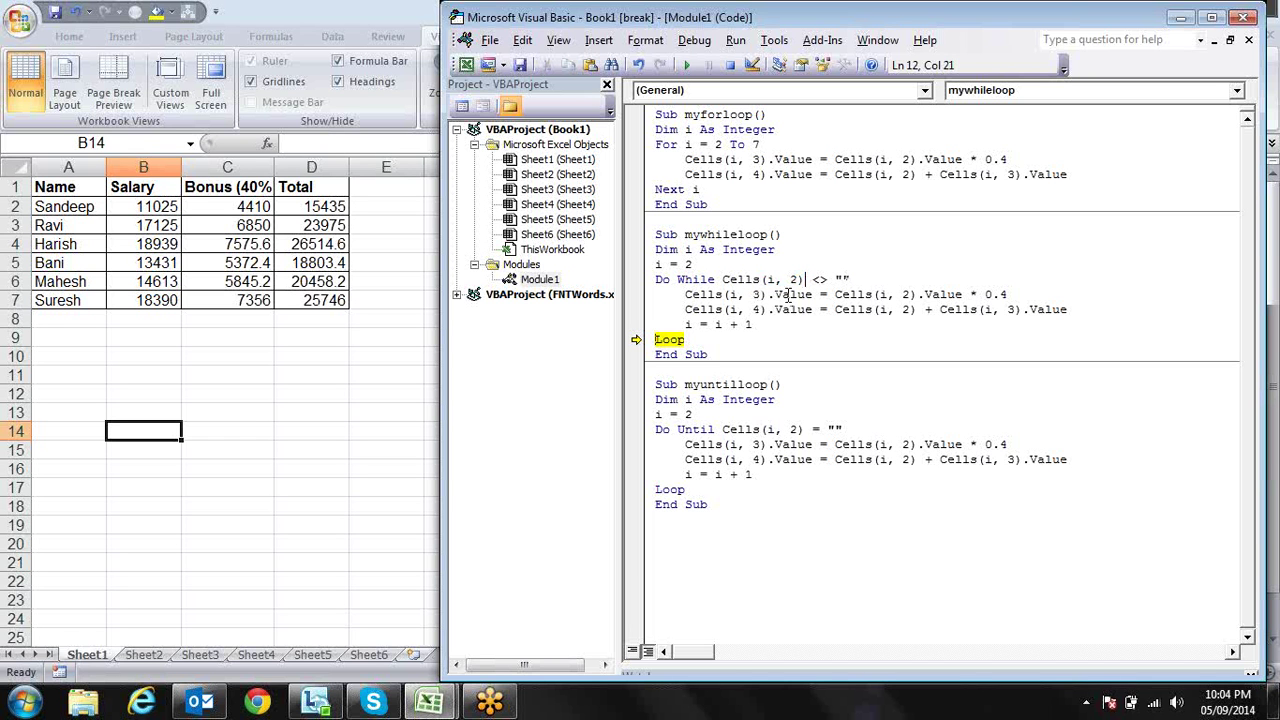
left_click(775, 294)
left_click(816, 294)
left_click(806, 280)
key("F8")
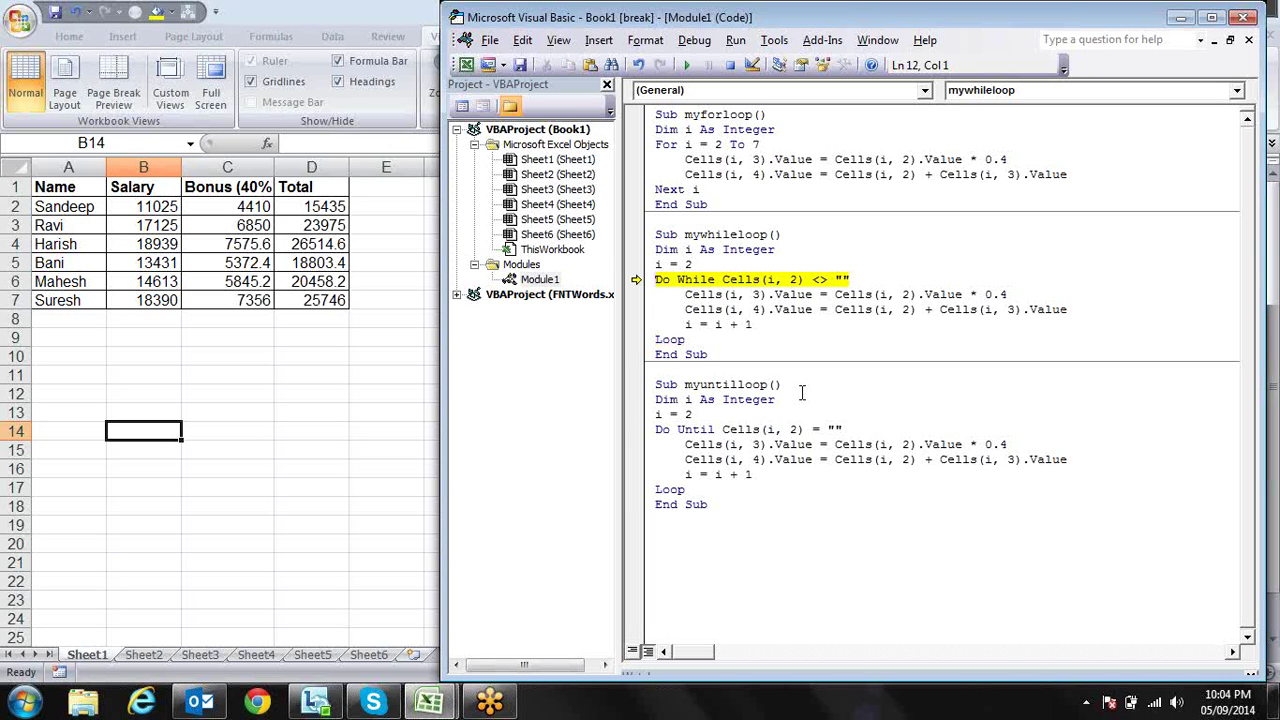
Step the loop out to End Sub, then change the condition to Cells(i, 2).Value <> "".
key("F8")
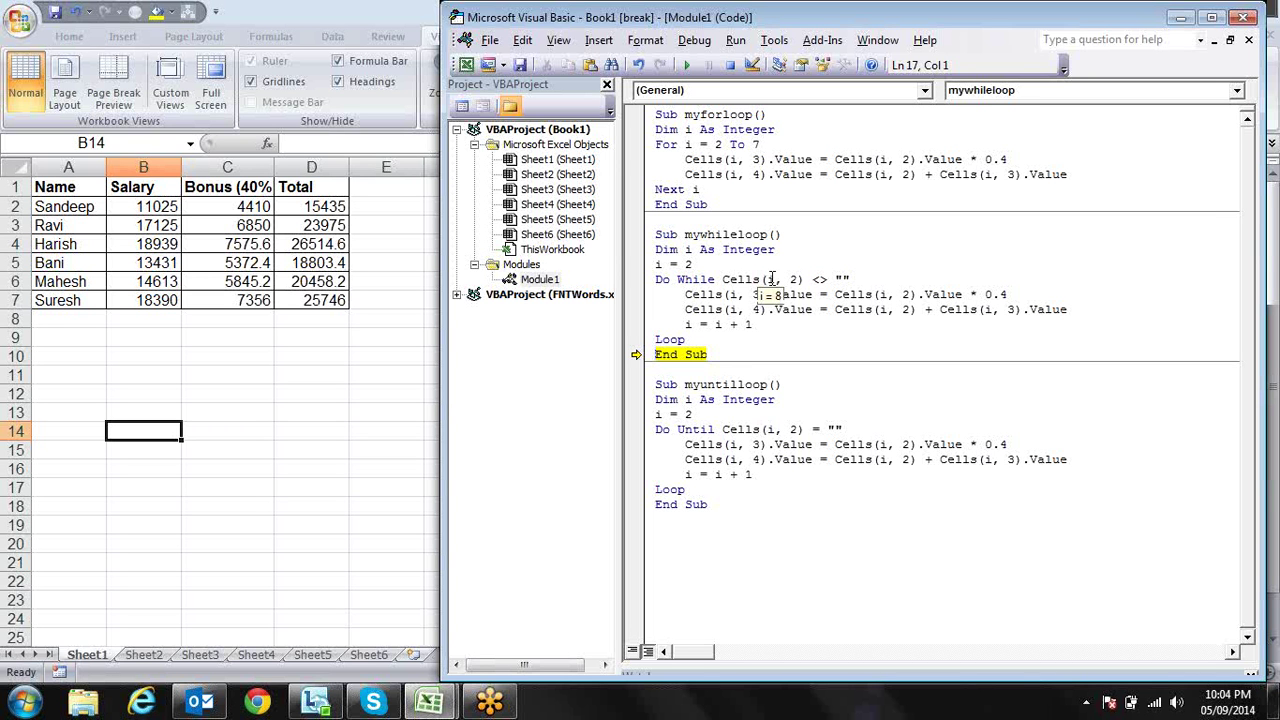
mouse_move(769, 280)
left_click(805, 280)
type(".vl")
key("BackSpace")
type("alue")
key("Down")
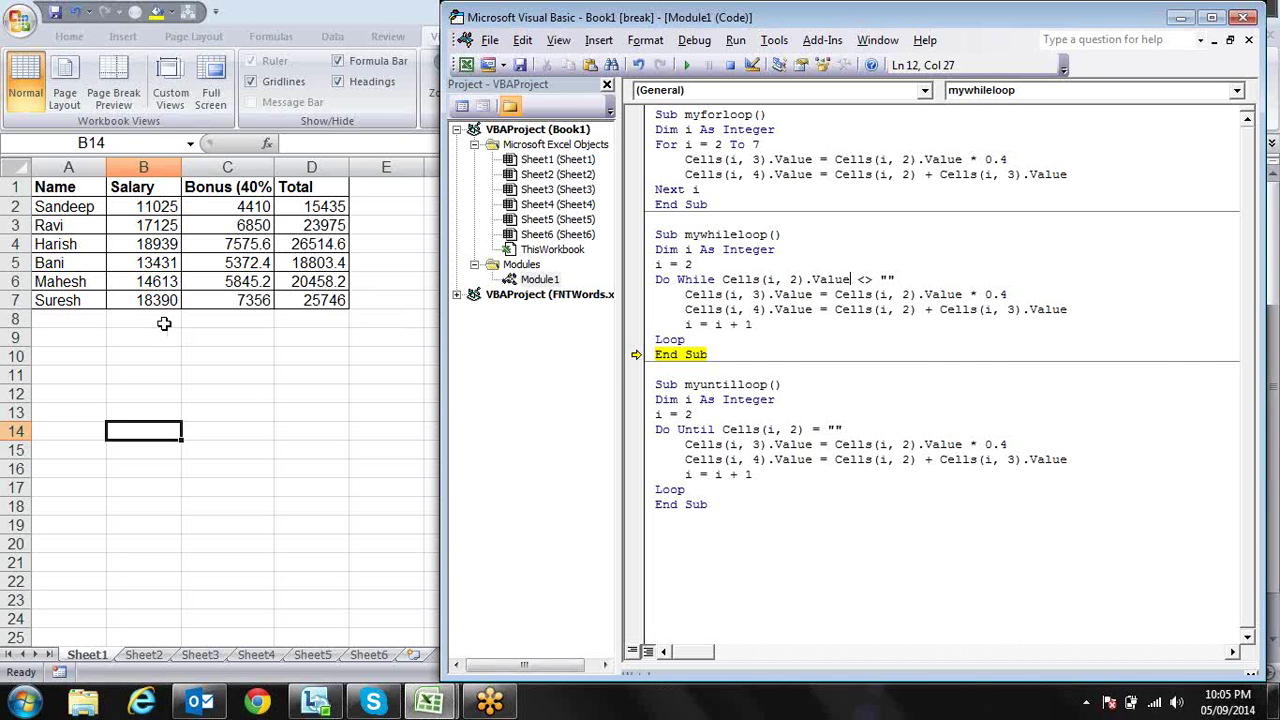
Continue the paused mywhileloop to completion so the editor leaves break mode.
left_click(164, 323)
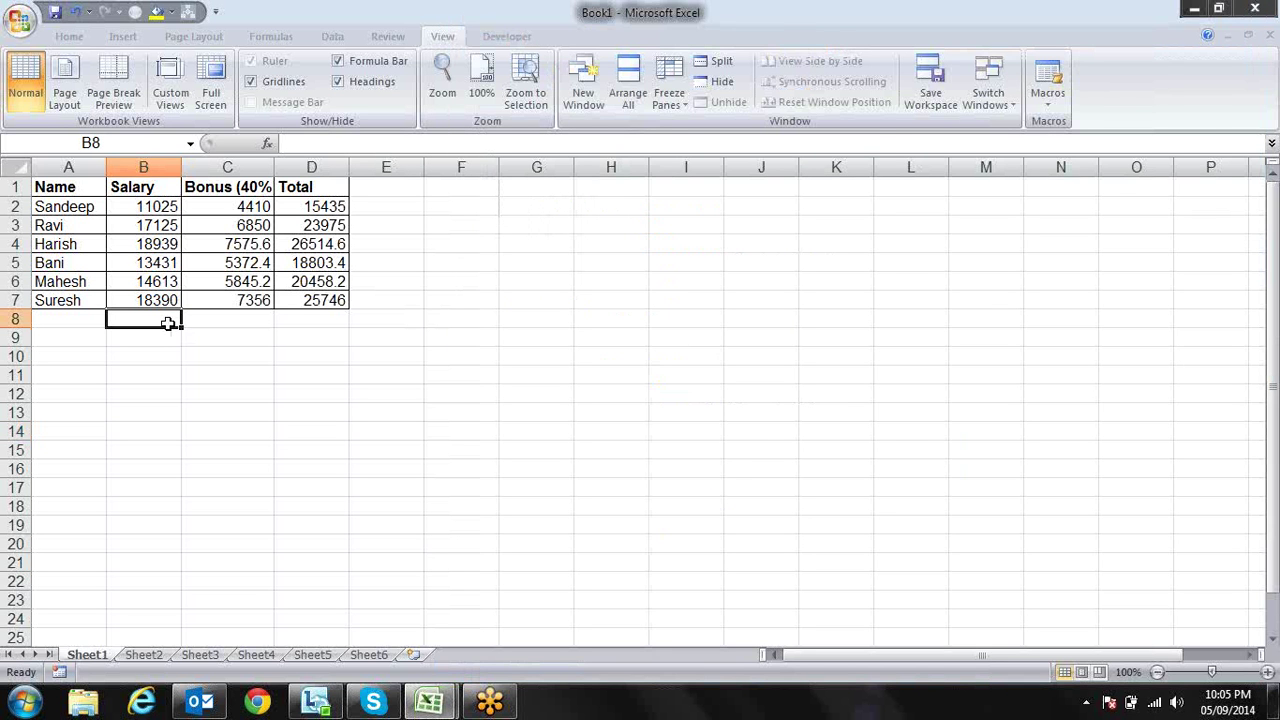
key("alt+F11")
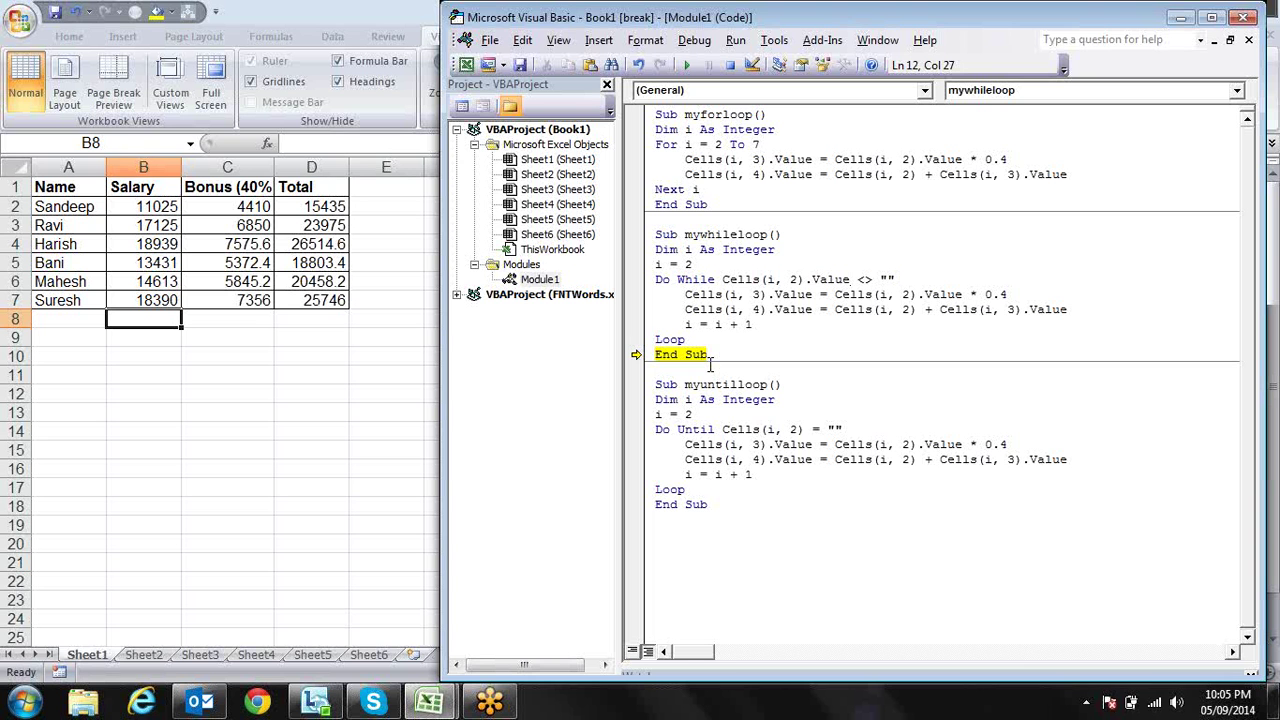
left_click(689, 66)
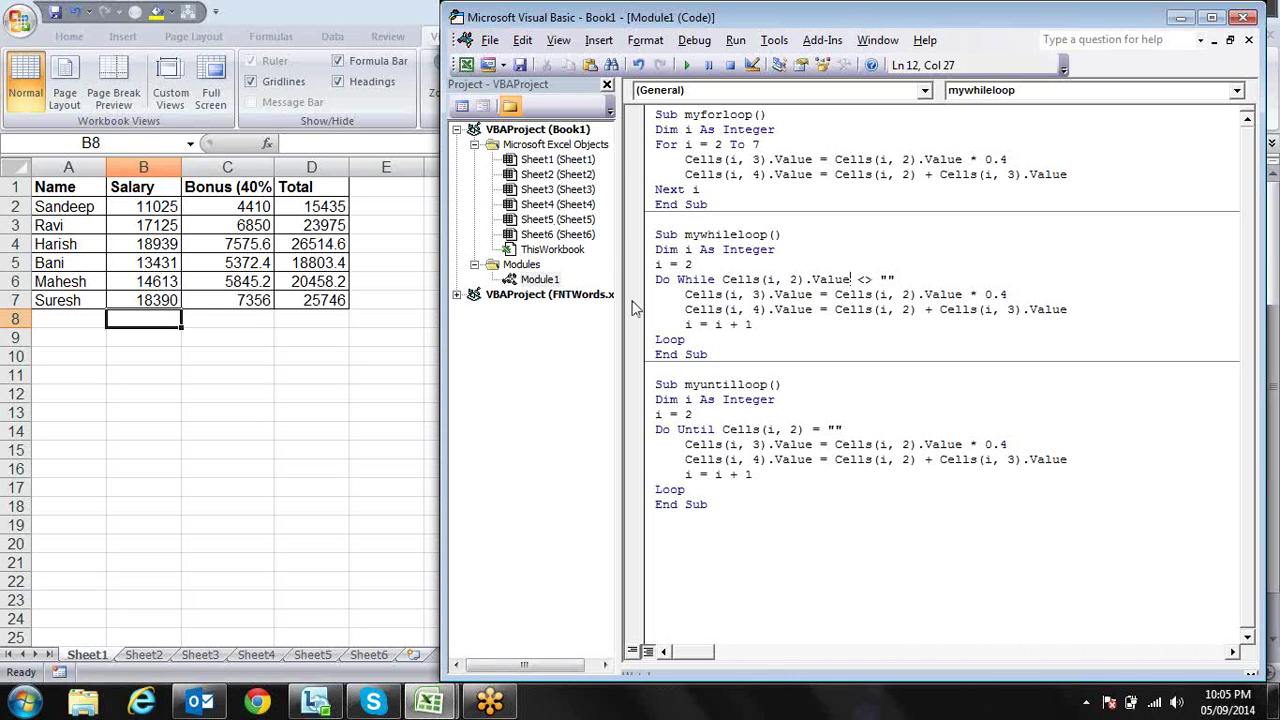
Clear Bonus and Total in C2:D7 and highlight the Do While condition in mywhileloop.
left_click(250, 206)
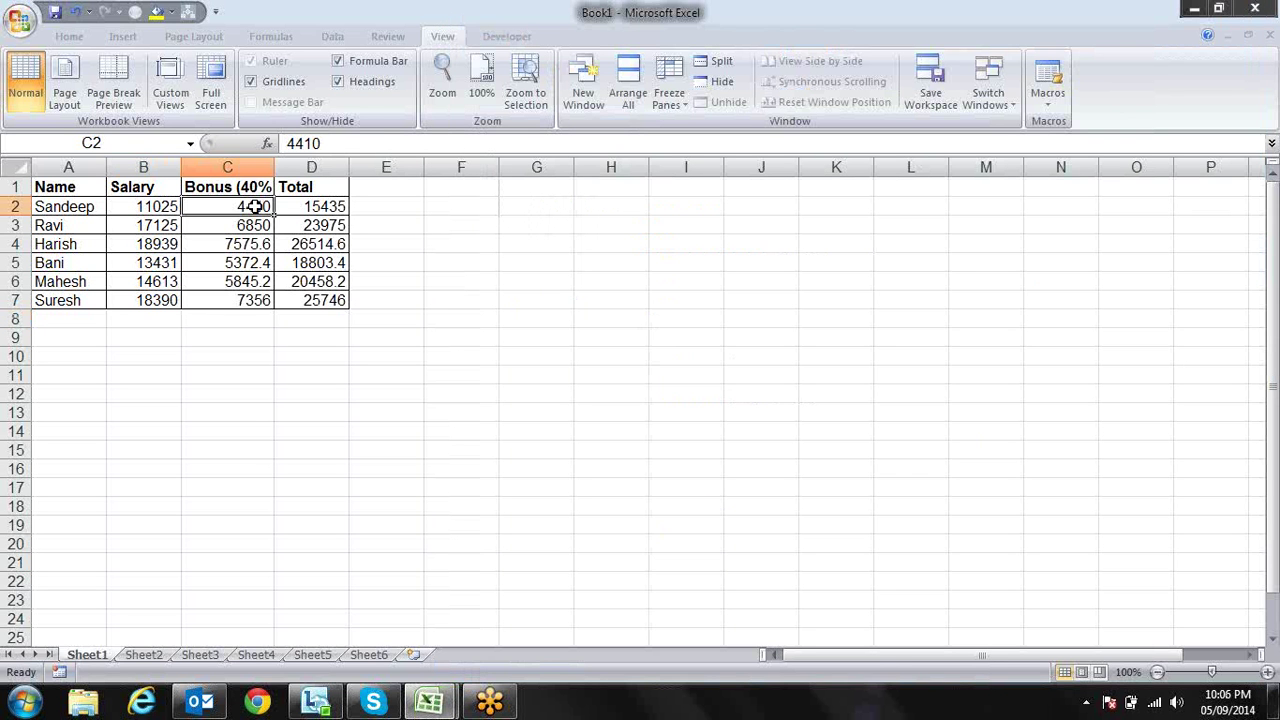
mouse_move(250, 206)
left_mouse_down()
mouse_move(315, 244)
mouse_move(316, 301)
left_mouse_up()
key("Delete")
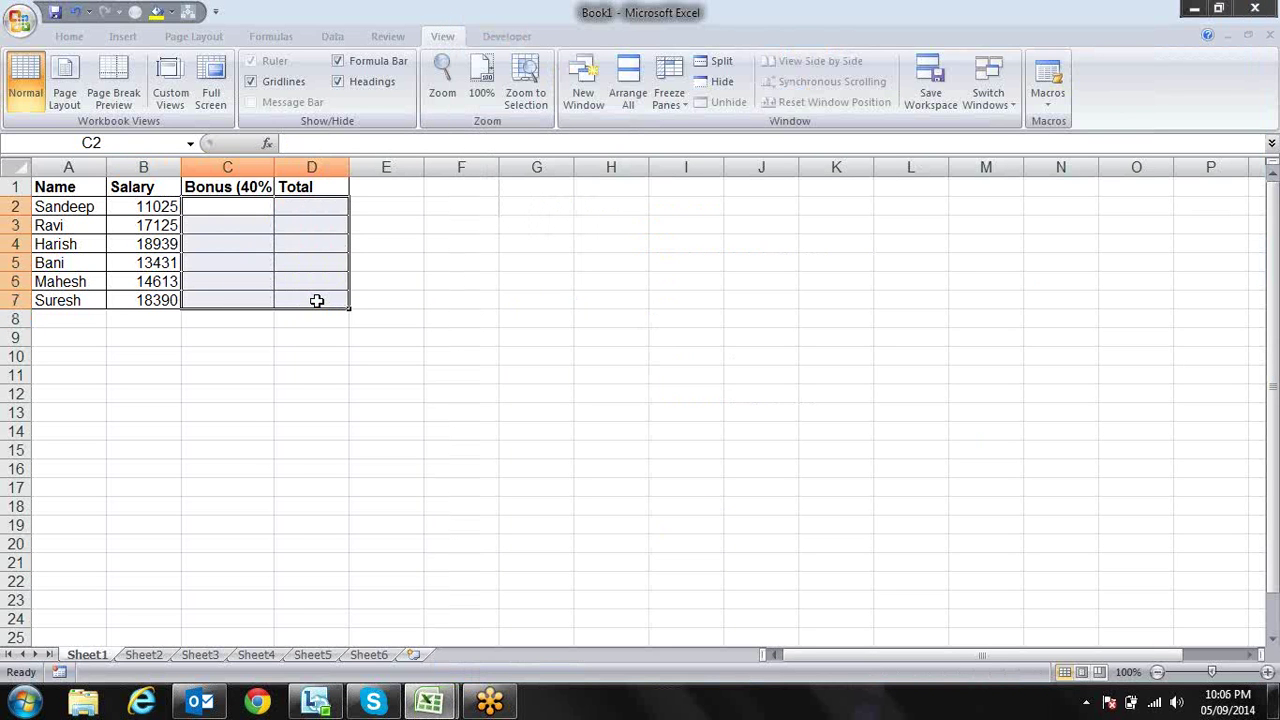
key("Up")
key("Down")
key("alt+F11")
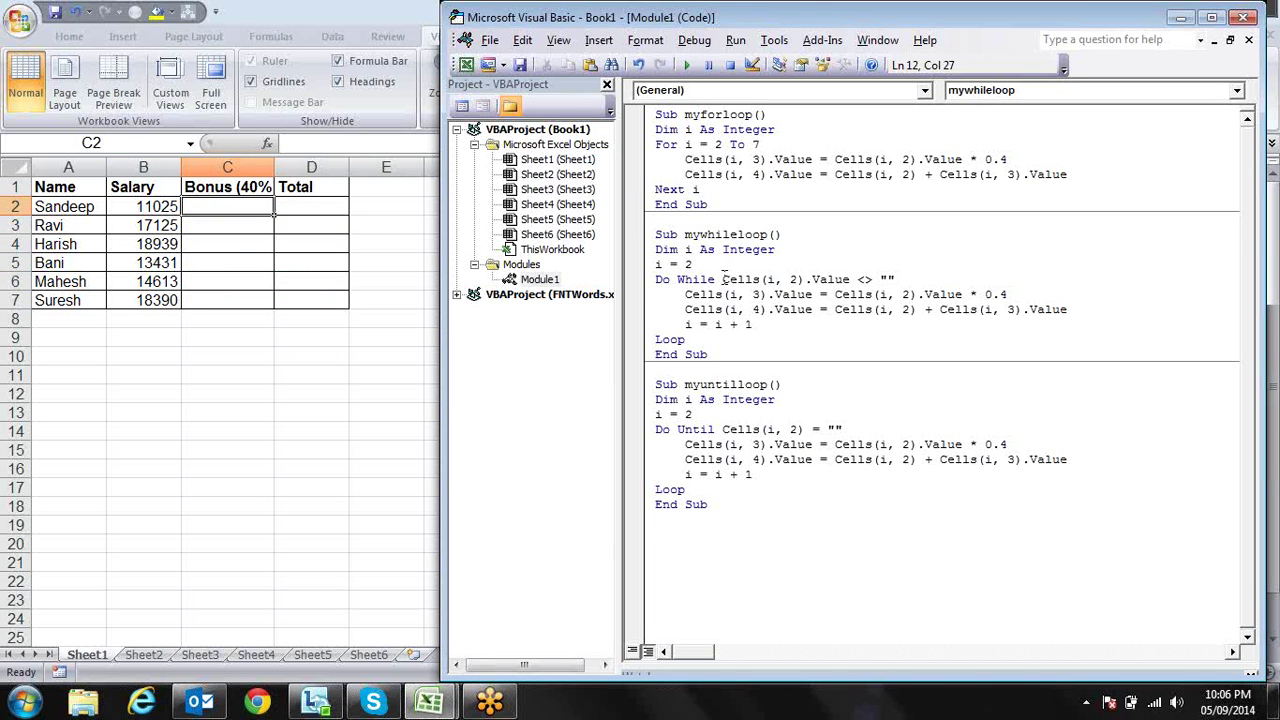
mouse_move(722, 279)
left_mouse_down()
mouse_move(697, 264)
mouse_move(904, 279)
left_mouse_up()
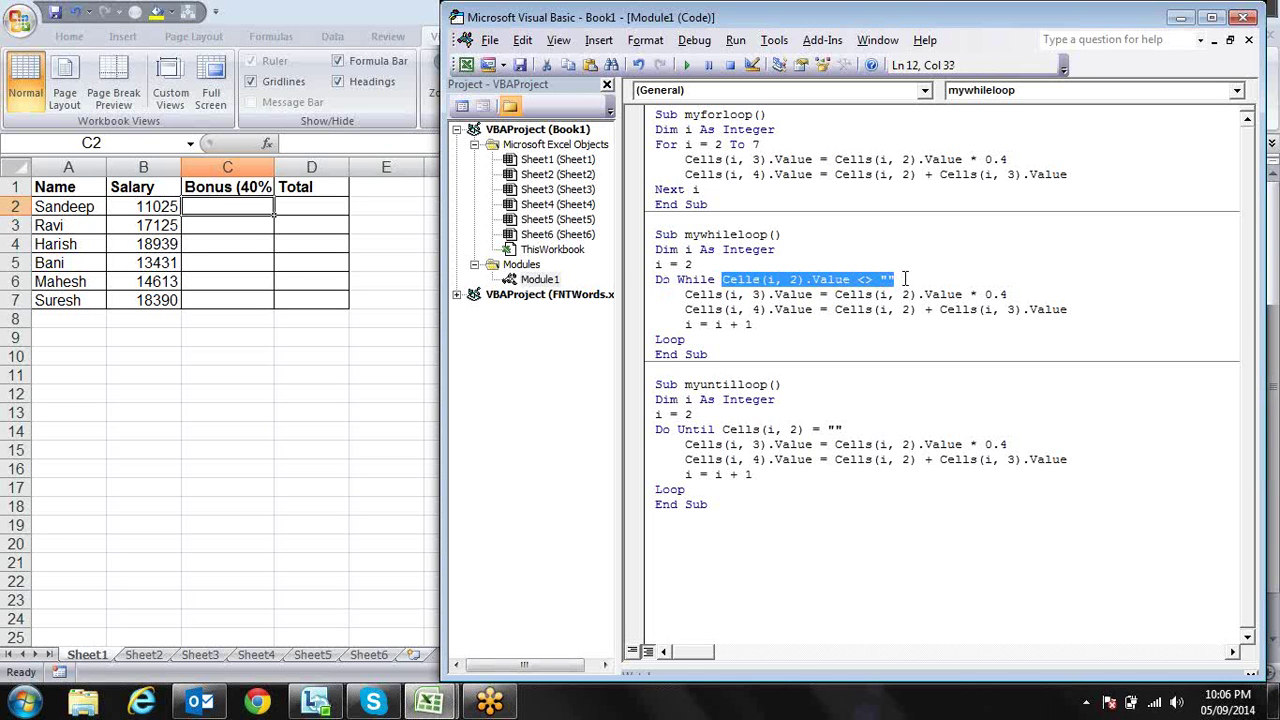
left_click(905, 279)
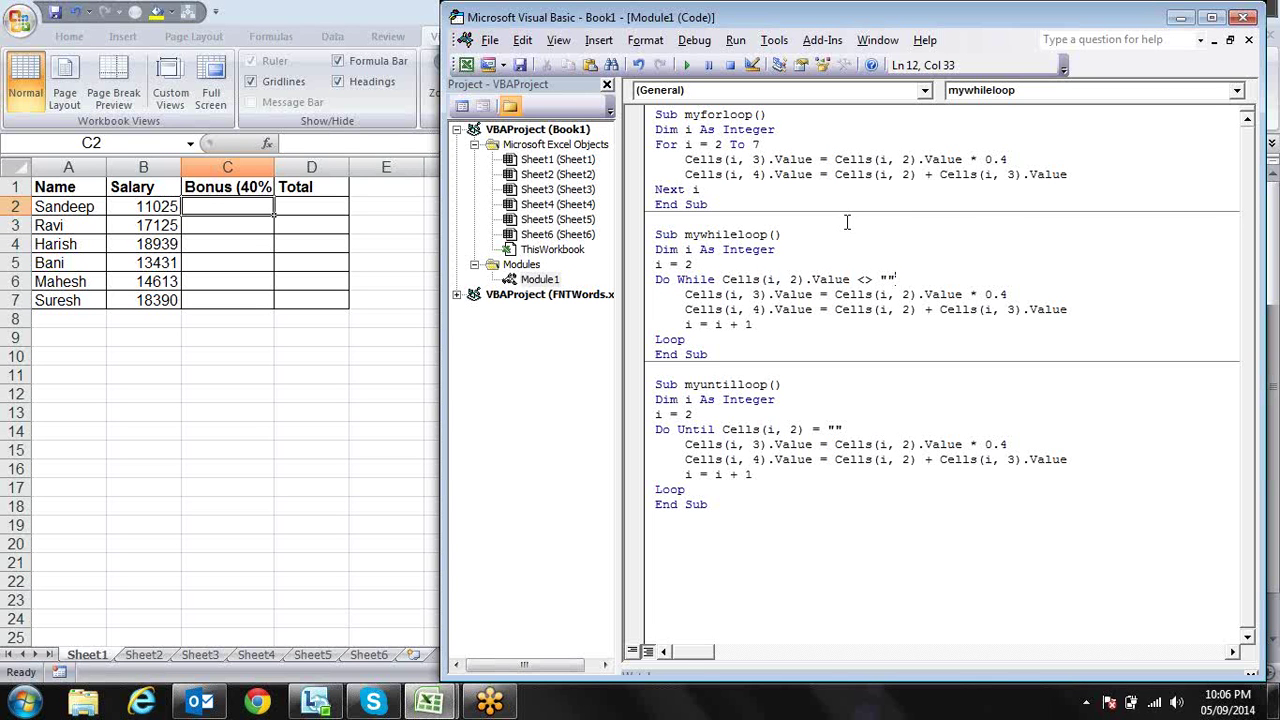
left_click(721, 279)
left_click_drag(721, 279, 865, 280)
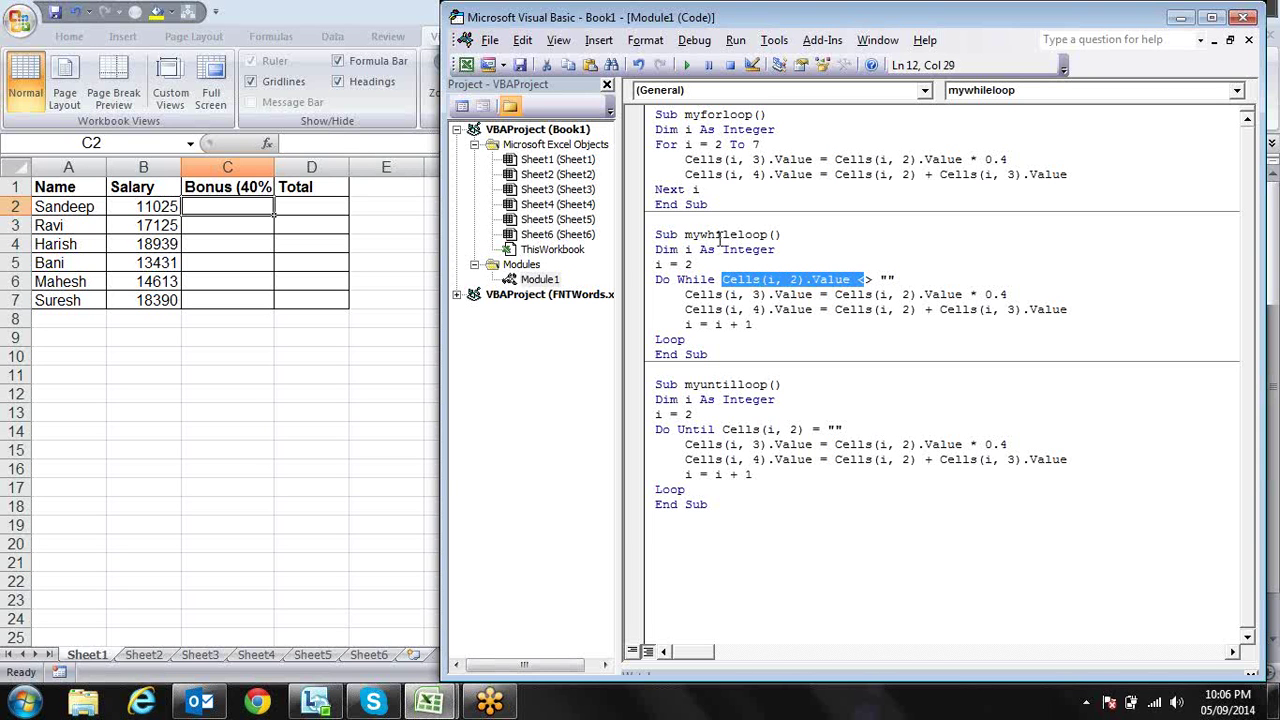
left_click(657, 263)
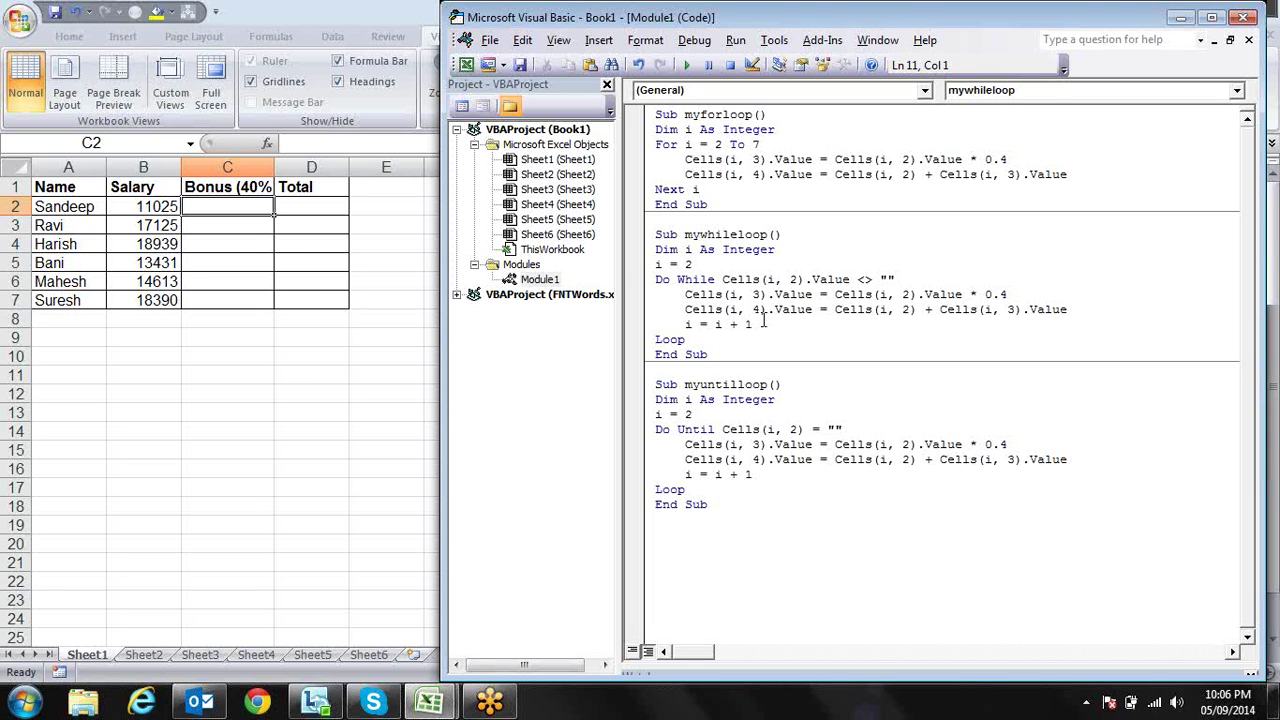
left_click(737, 144)
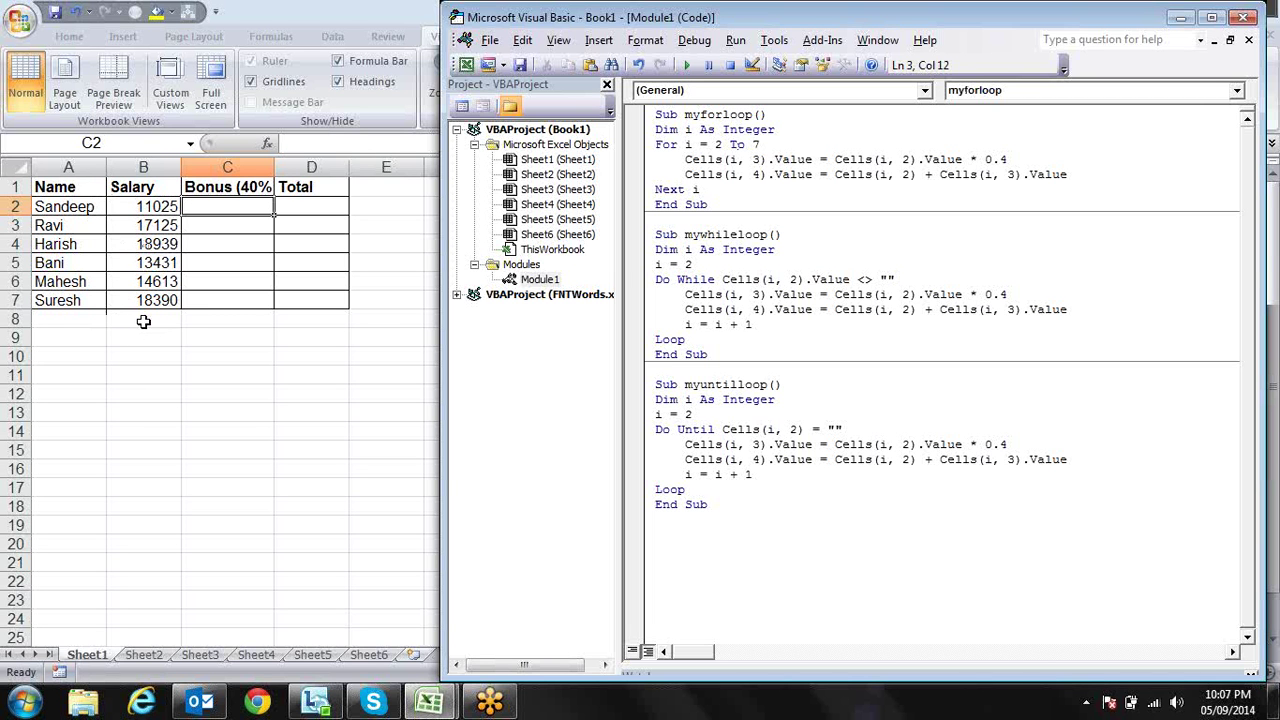
left_click(779, 285)
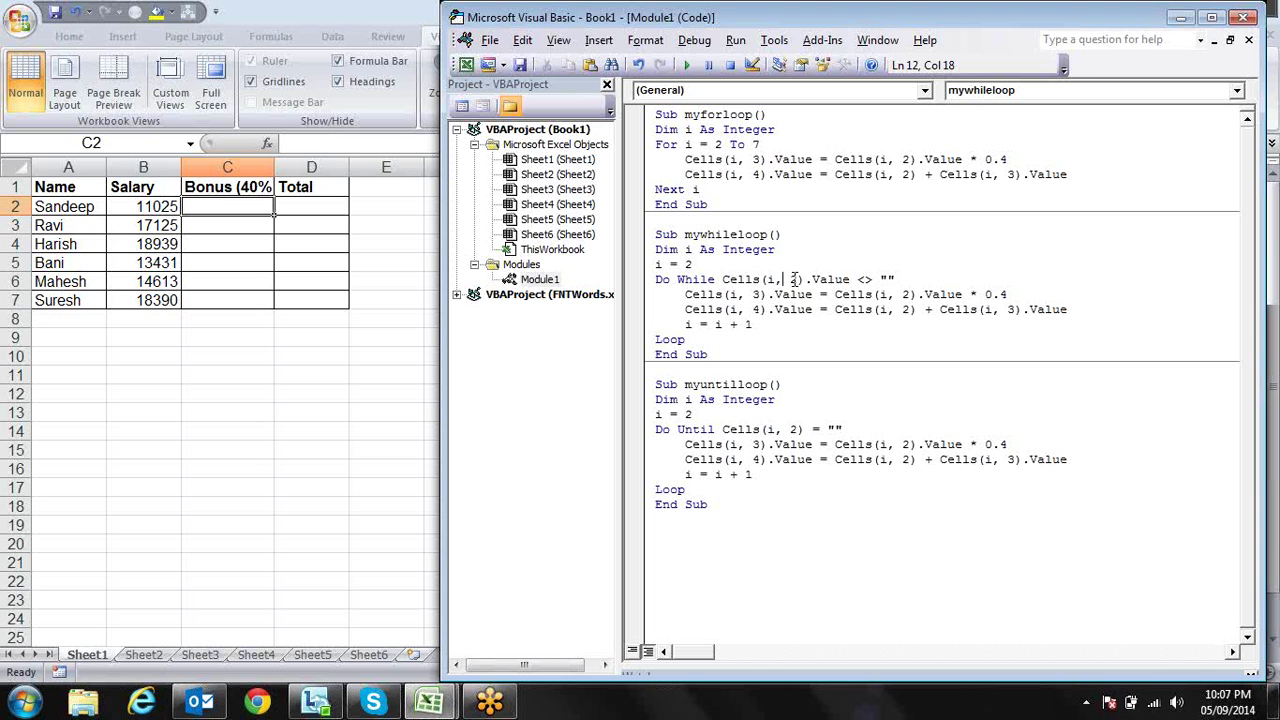
left_click(803, 429)
Enter test numbers 123, 123, 213, 123, 123, 123 down column C from C10.
left_click(258, 352)
type("123")
key("Return")
type("123")
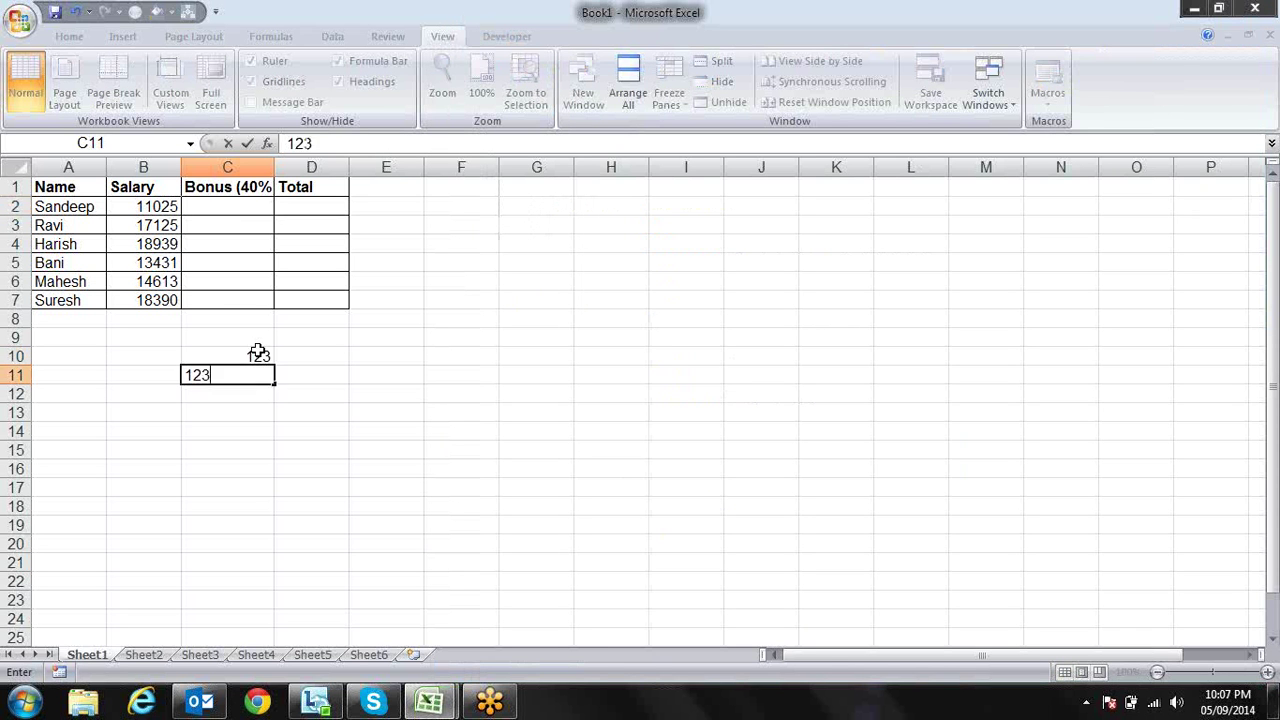
key("Return")
type("213")
key("Return")
key("Return")
key("Return")
type("123")
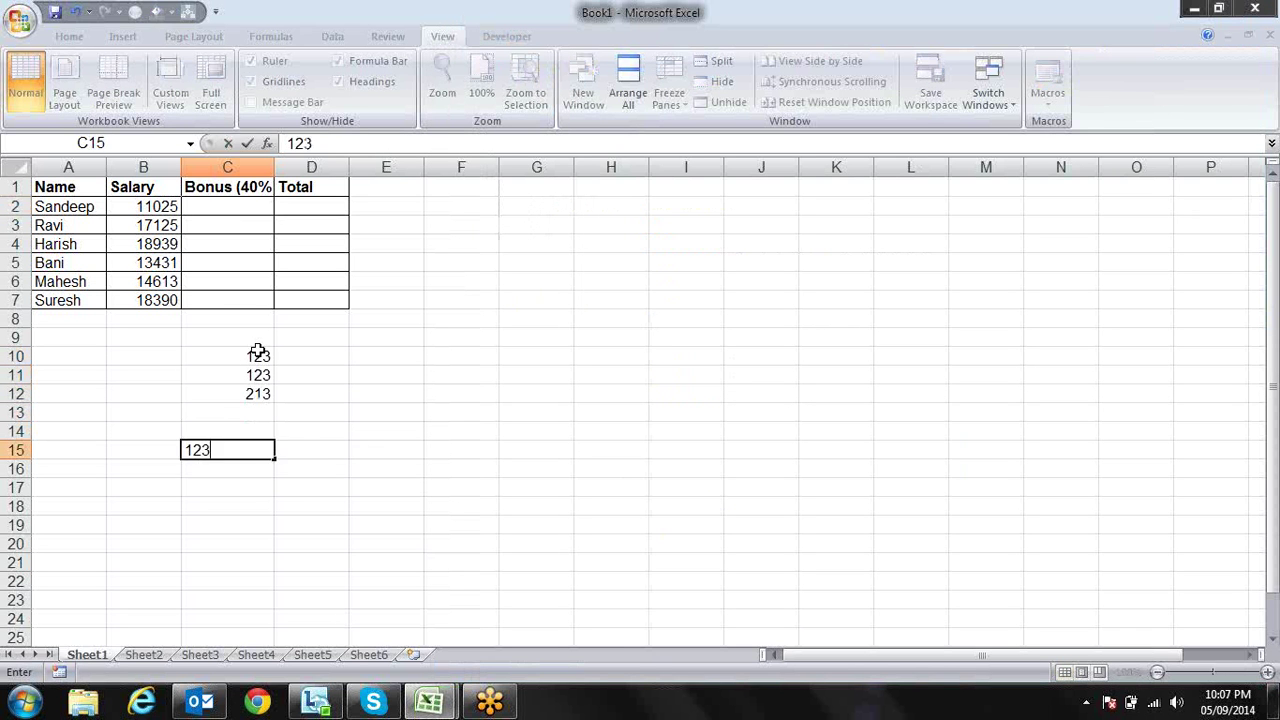
key("Return")
key("Return")
type("123")
key("Return")
type("123")
key("Return")
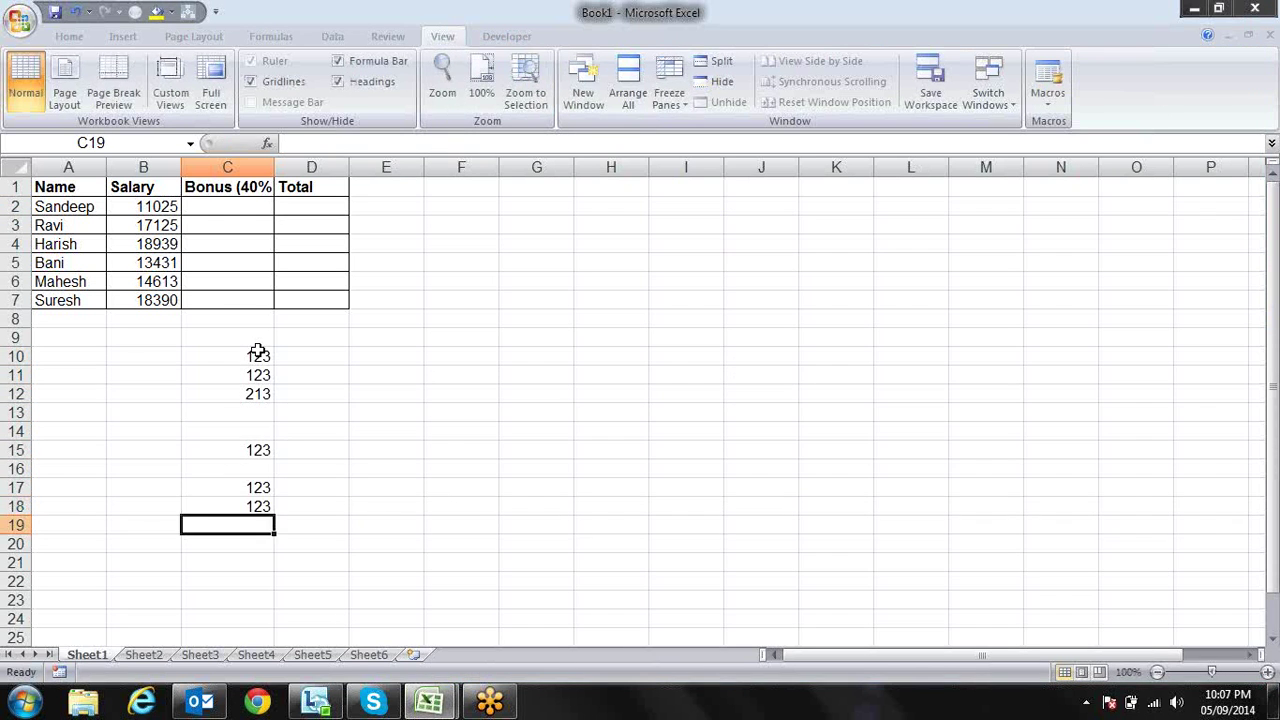
key("Return")
key("Up")
Total the numbers below them with a SUM formula giving 828, and bold it.
type("=su")
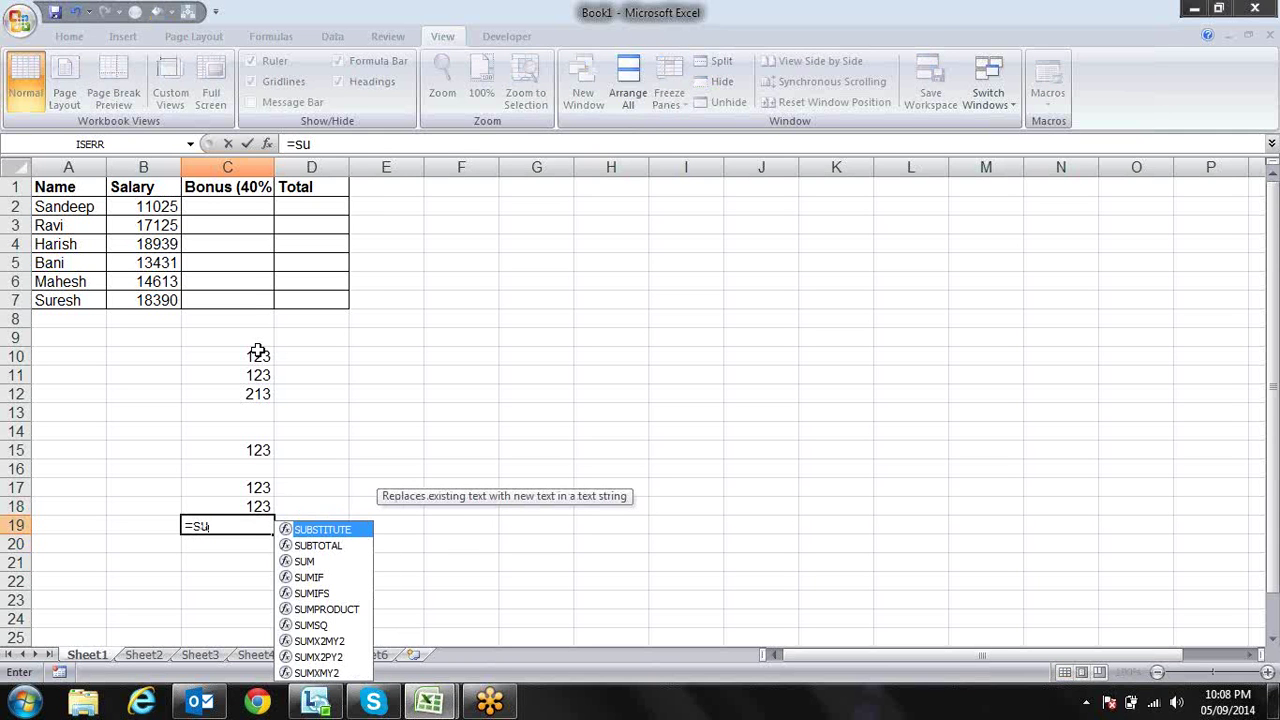
type("m(")
key("Up")
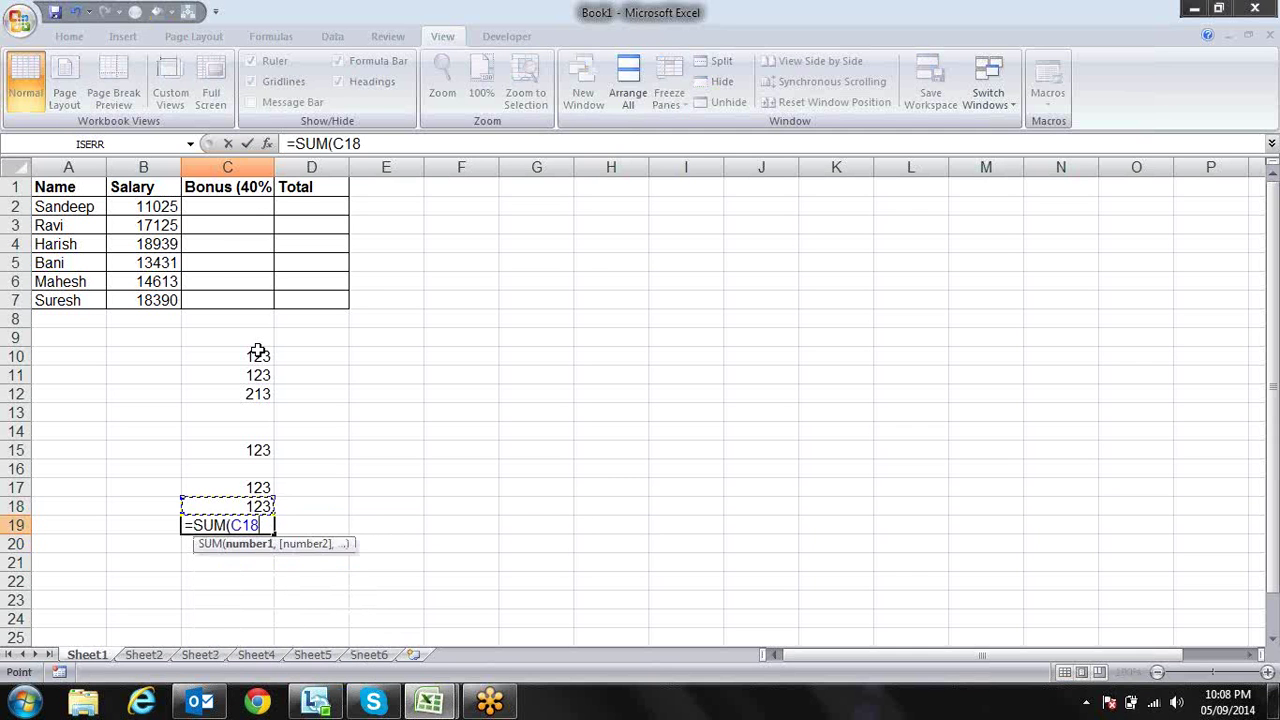
key("shift+Up")
key("shift+Up")
key("shift+Up")
key("shift+Up")
key("shift+Up")
key("shift+Up")
key("shift+Up")
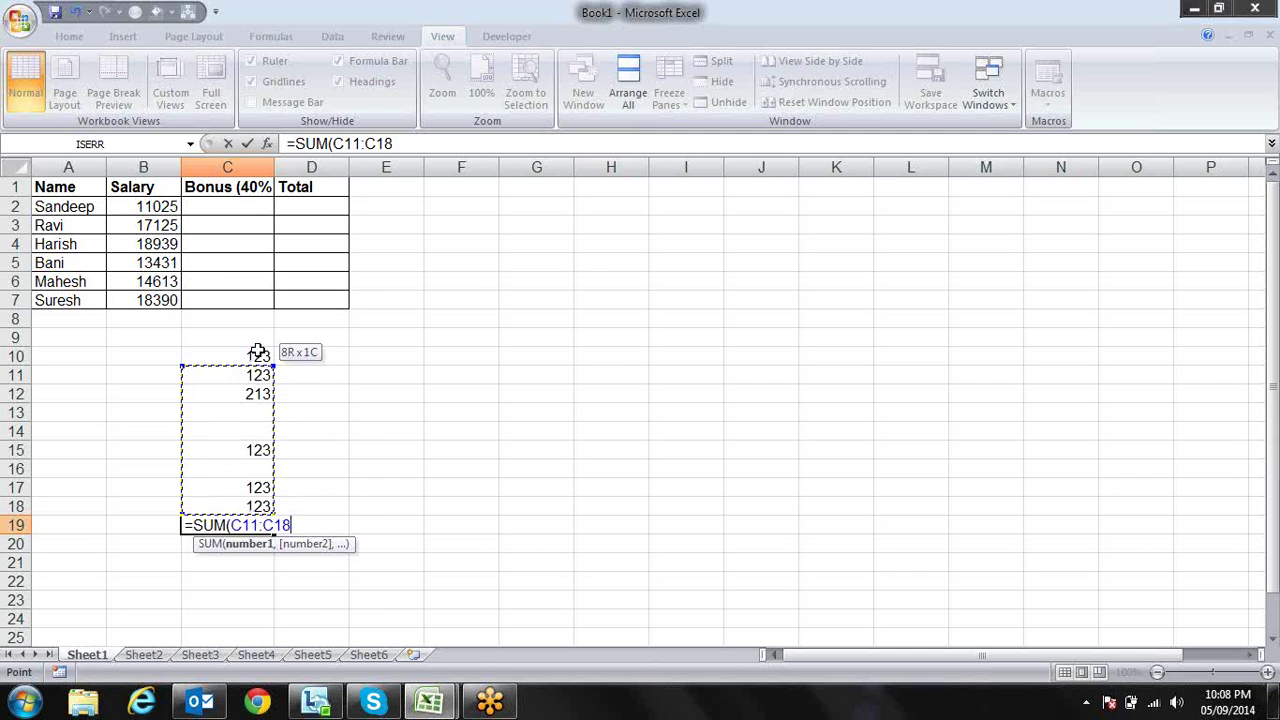
key("shift+Up")
type(")")
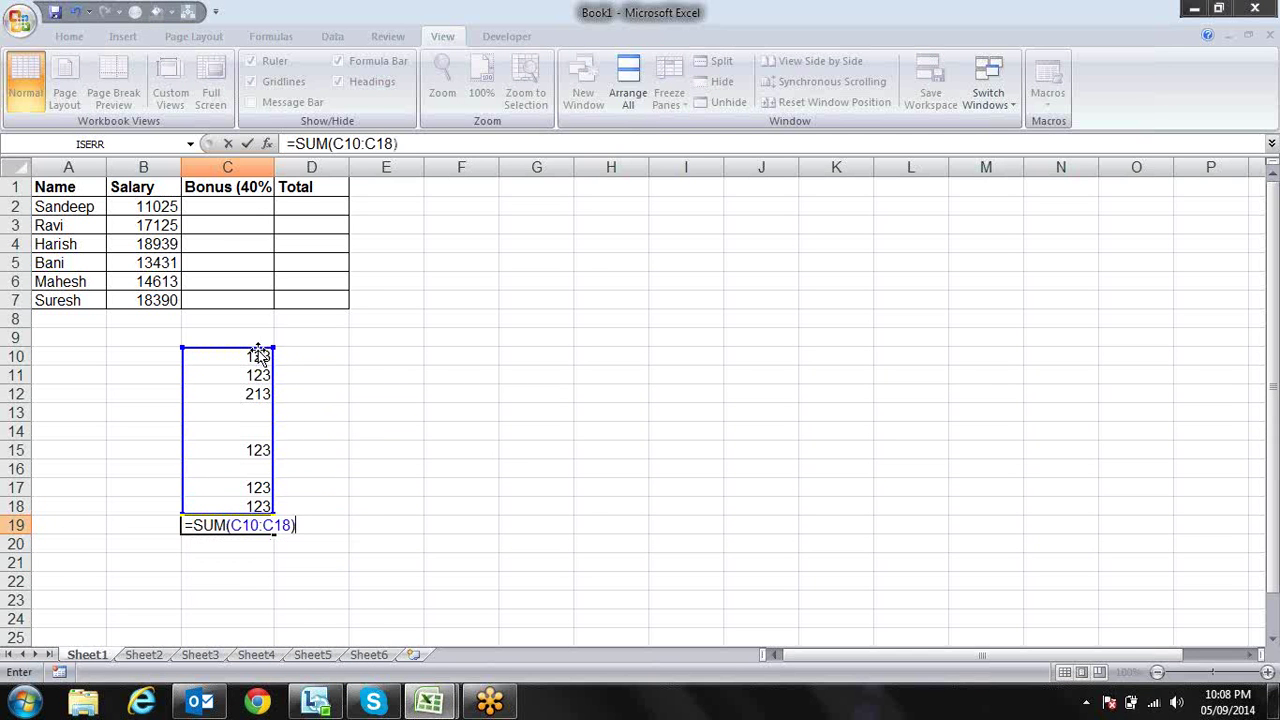
key("Return")
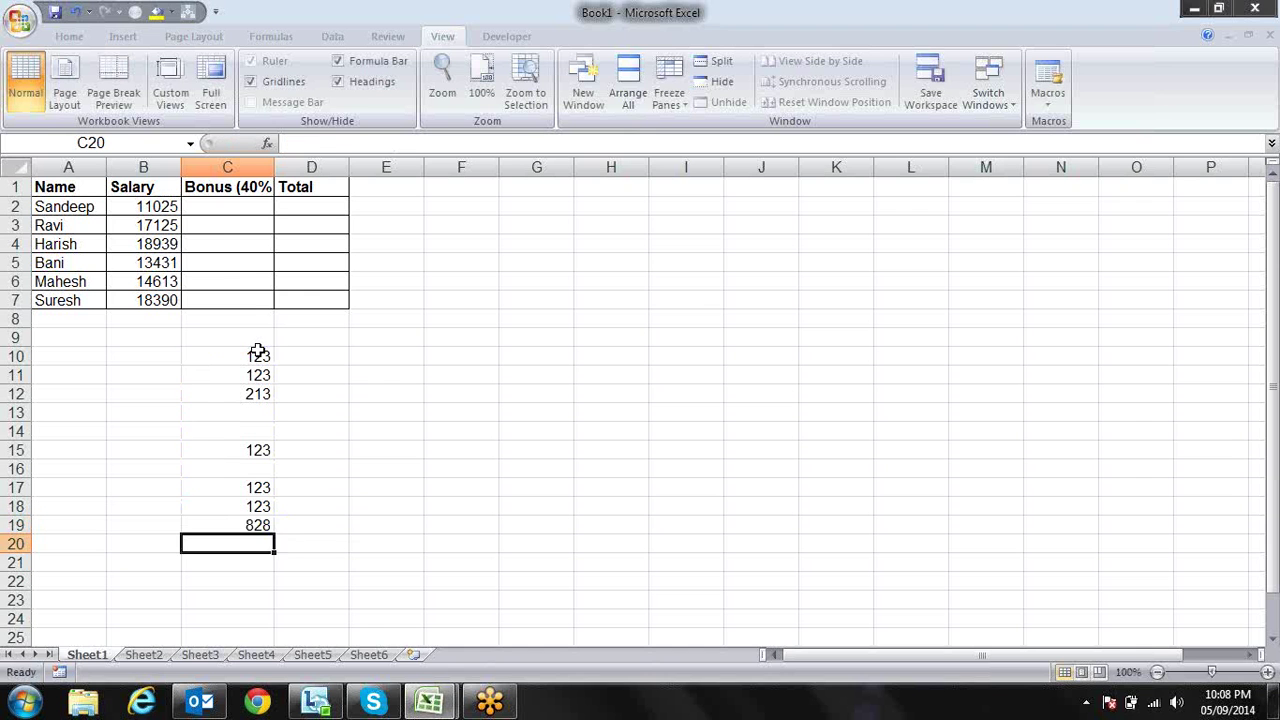
key("Up")
key("ctrl+b")
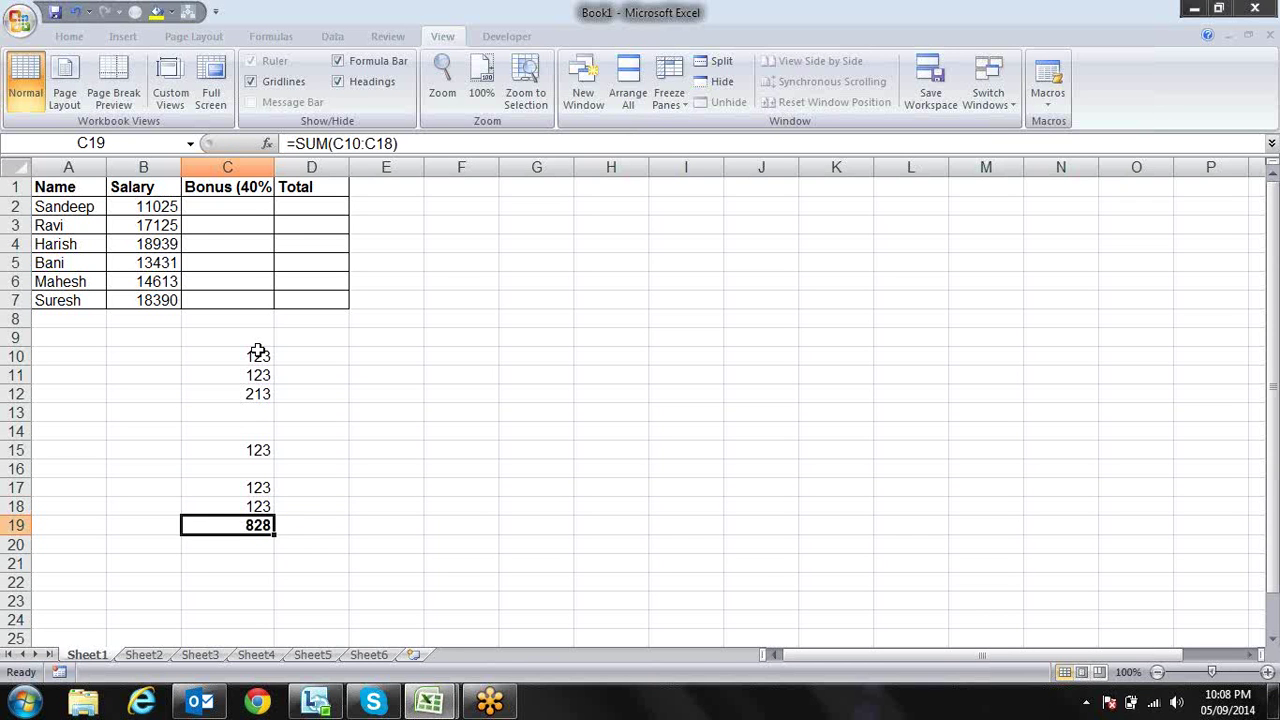
Clear the test numbers and their total from C10:C19.
key("Up")
key("Up")
key("Up")
key("Up")
key("Up")
key("Up")
key("Down")
key("shift+Down")
key("shift+Down")
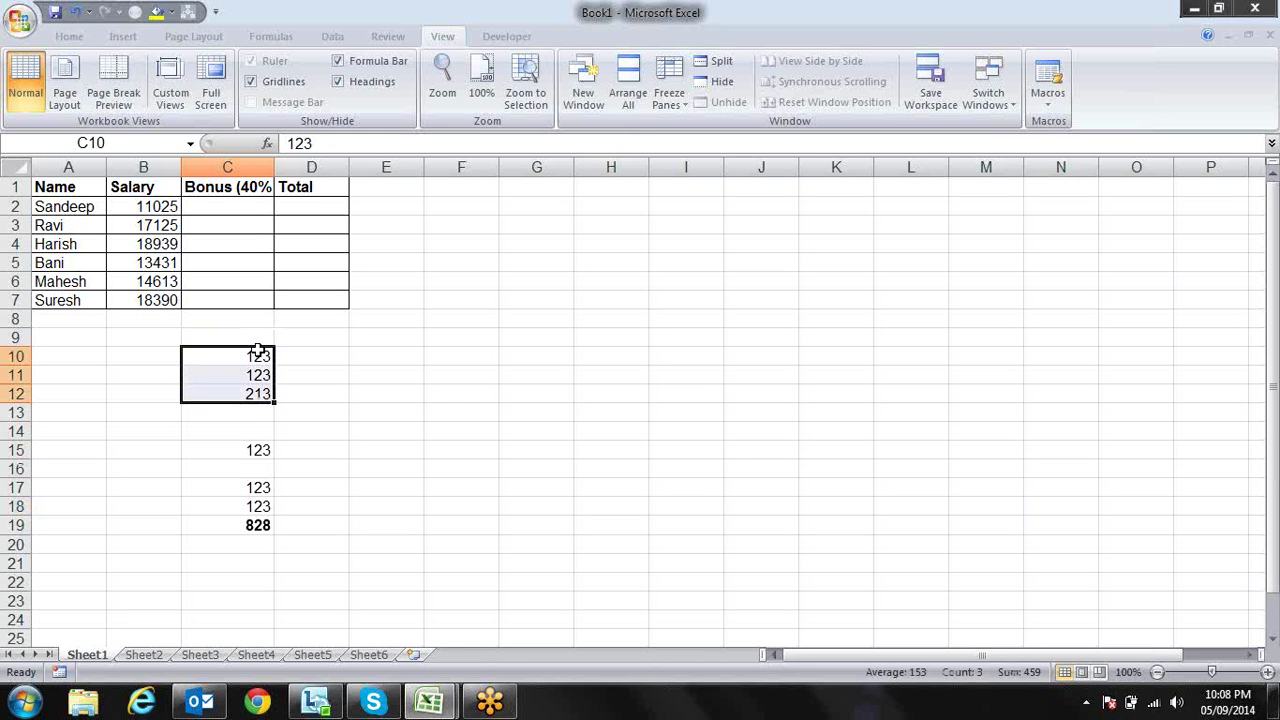
key("shift+Down")
key("shift+Down")
key("shift+Down")
key("shift+Down")
key("shift+Down")
key("shift+Down")
key("Delete")
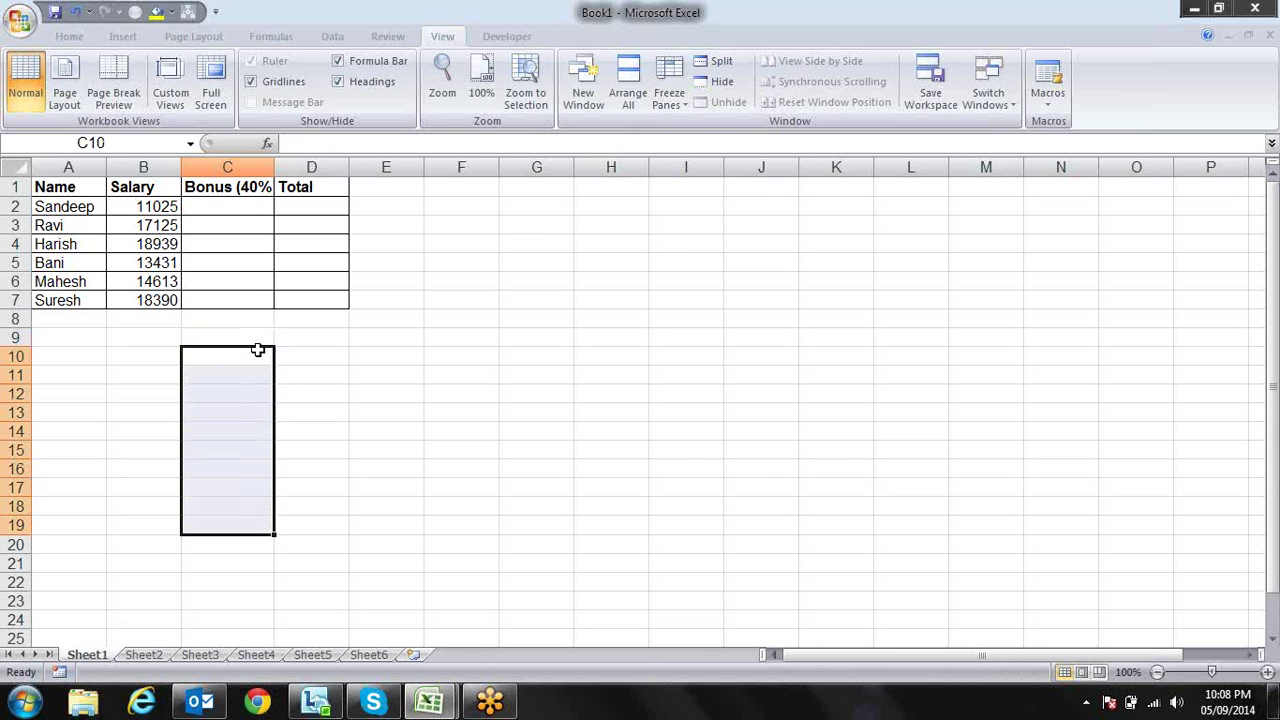
left_click(258, 350)
key("alt+F11")
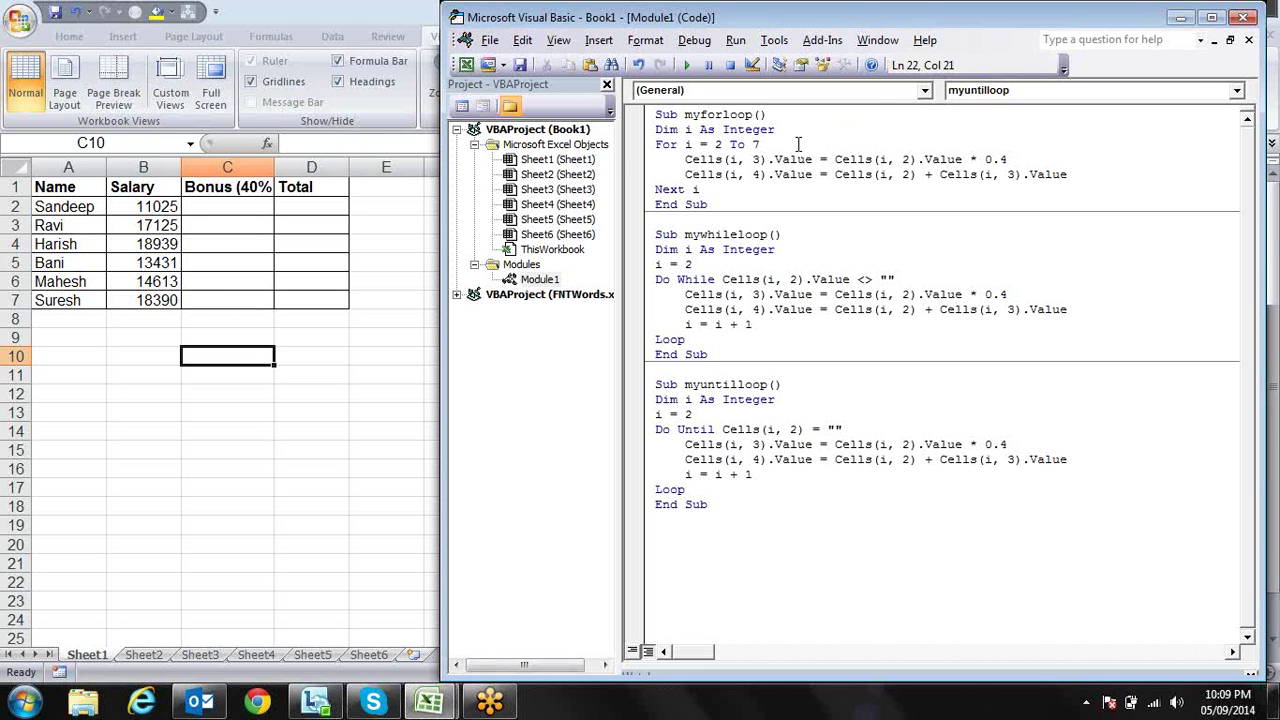
left_click(773, 143)
left_click(693, 429)
left_click(713, 431)
left_click(817, 430)
left_click(845, 429)
left_click_drag(845, 429, 714, 418)
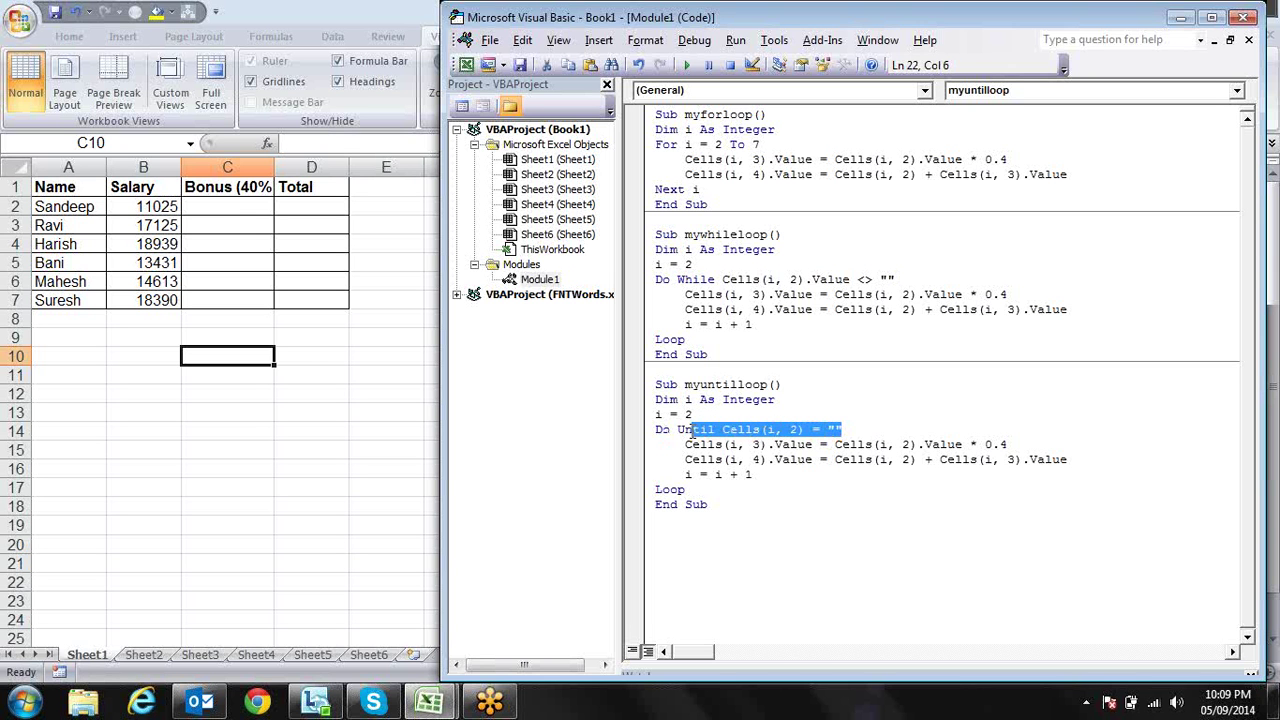
left_click_drag(714, 418, 678, 432)
left_click(760, 459)
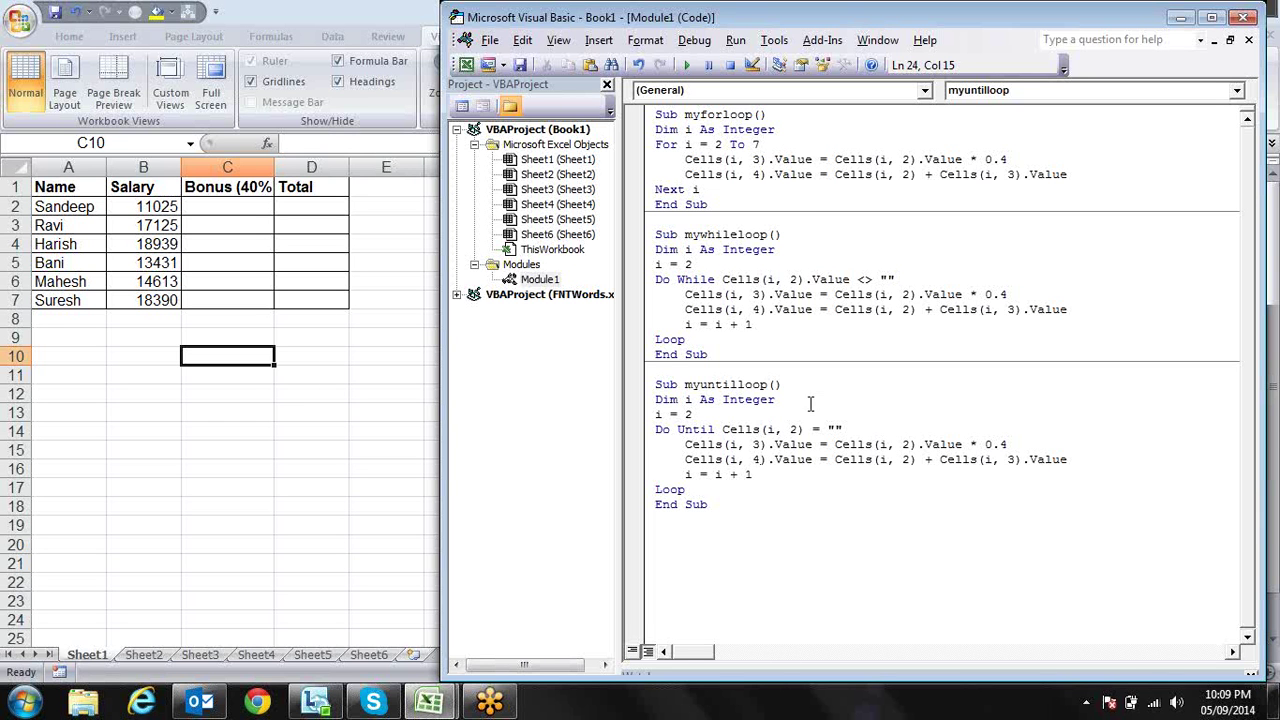
left_click(815, 309)
left_click(897, 283)
Duplicate the myforloop procedure at the end of the module and rename the copy myforloop2.
left_click_drag(726, 205, 650, 112)
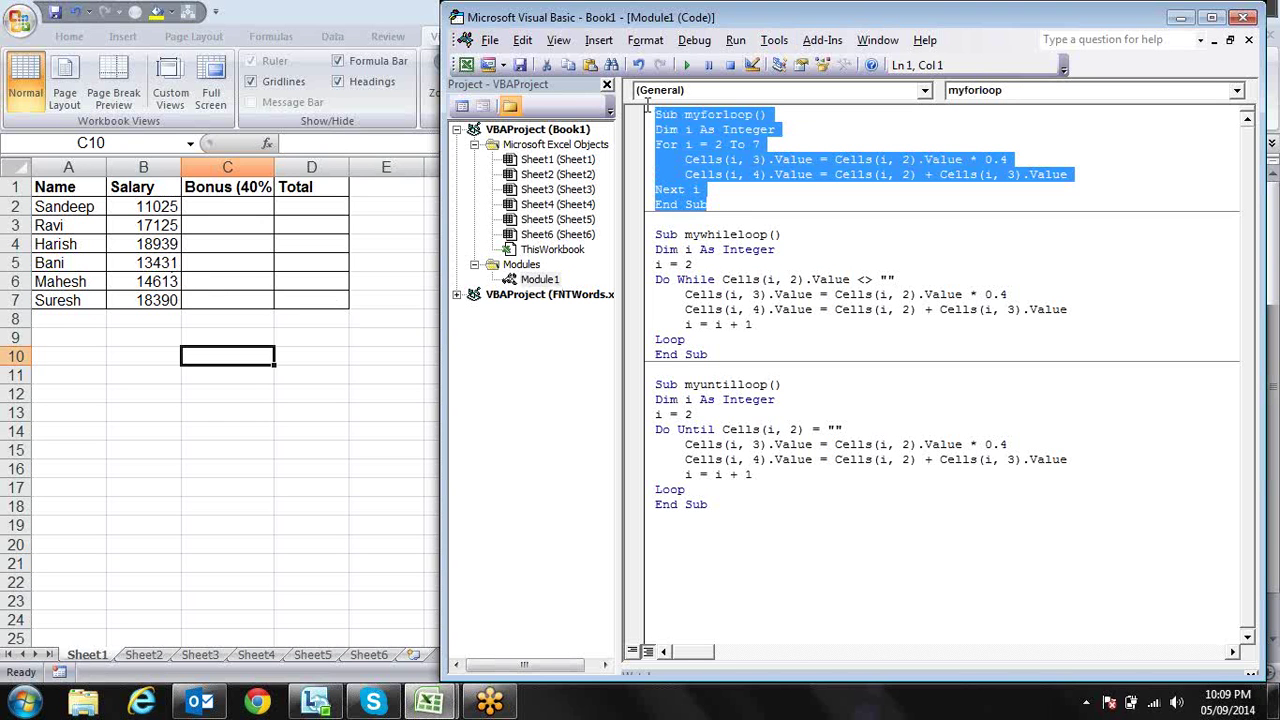
left_click(732, 539)
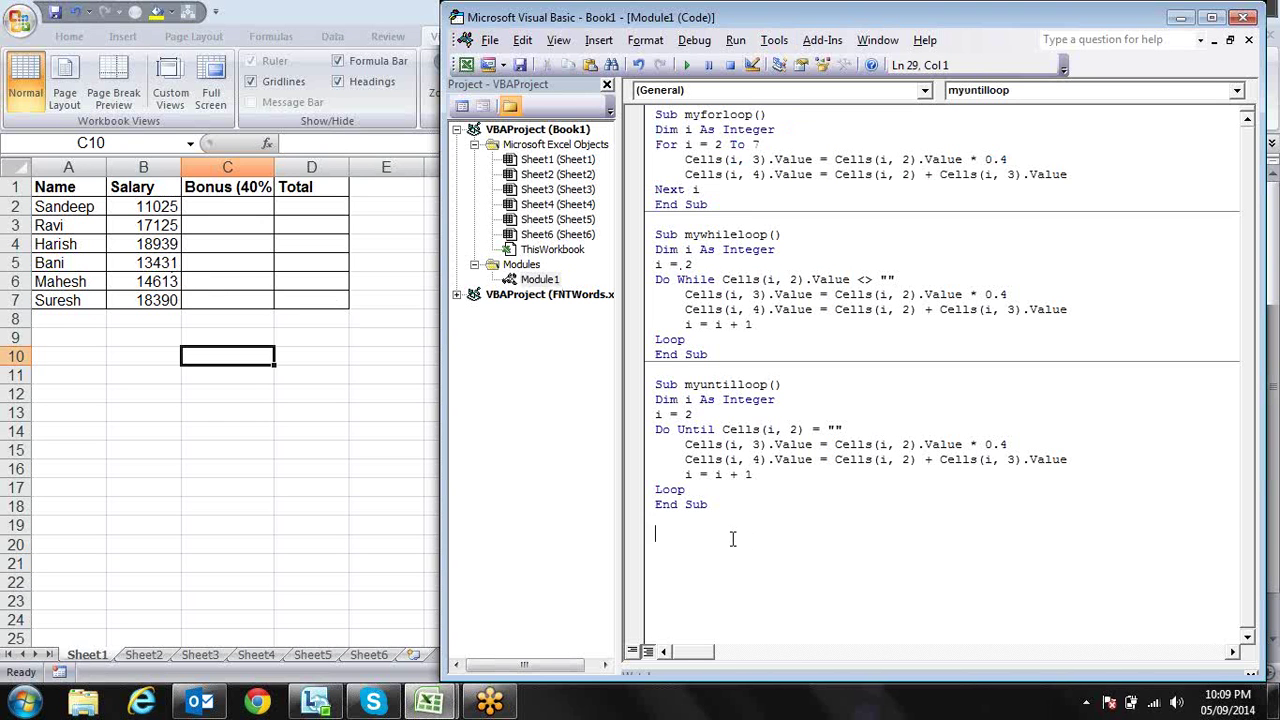
key("ctrl+v")
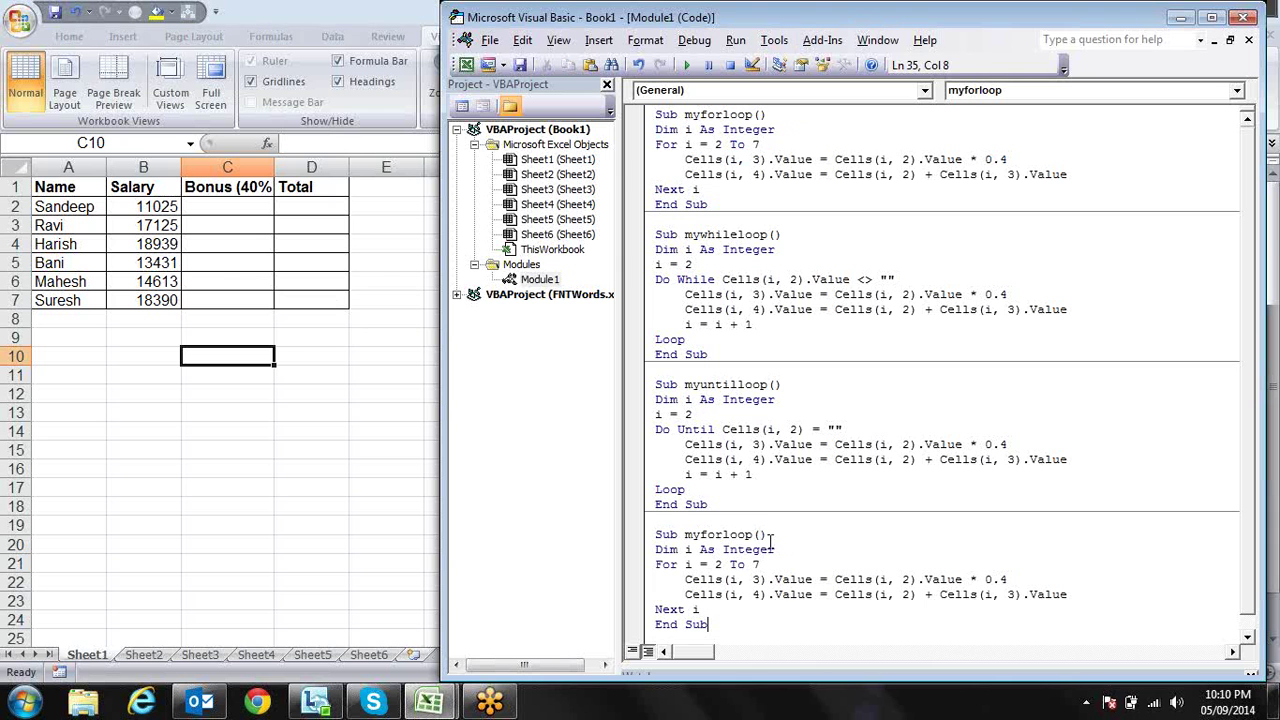
left_click(748, 535)
left_click(756, 535)
type("2")
Replace myforloop2's loop limit 7 with Range("b6500").End(xlUp).Row.
left_click(761, 565)
left_click(1247, 636)
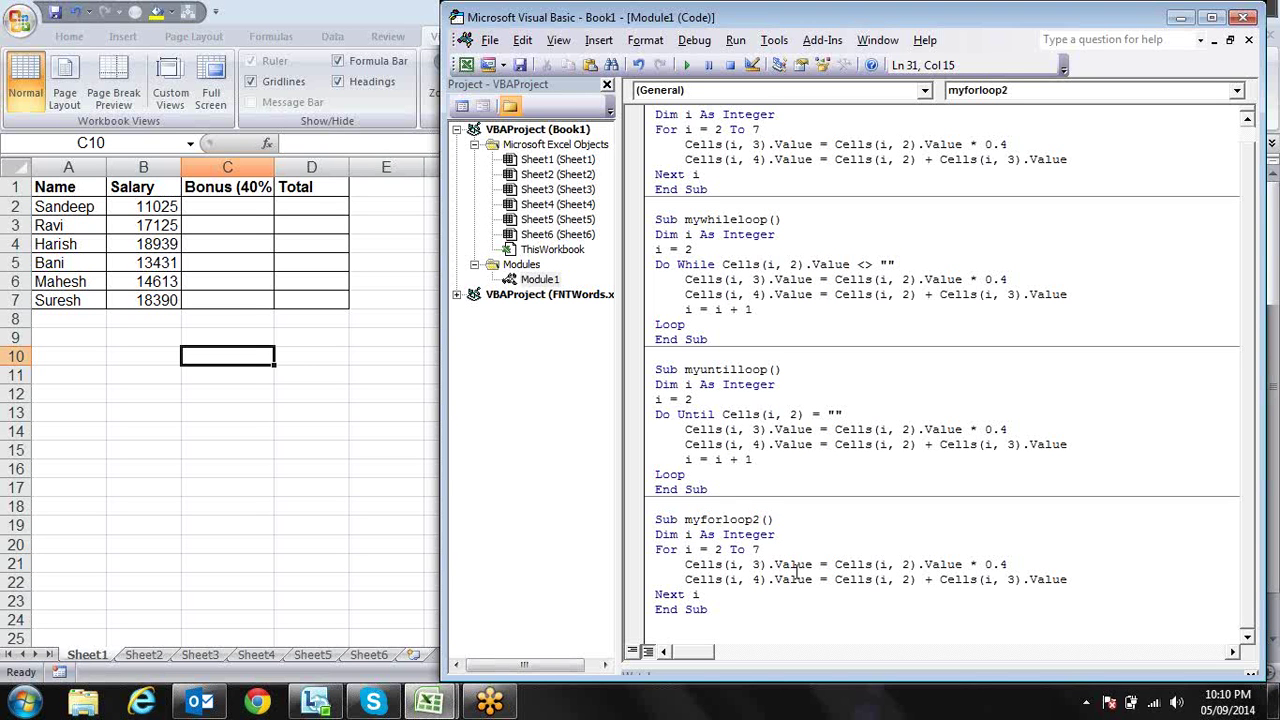
key("BackSpace")
type("r")
type("ange")
type("(")
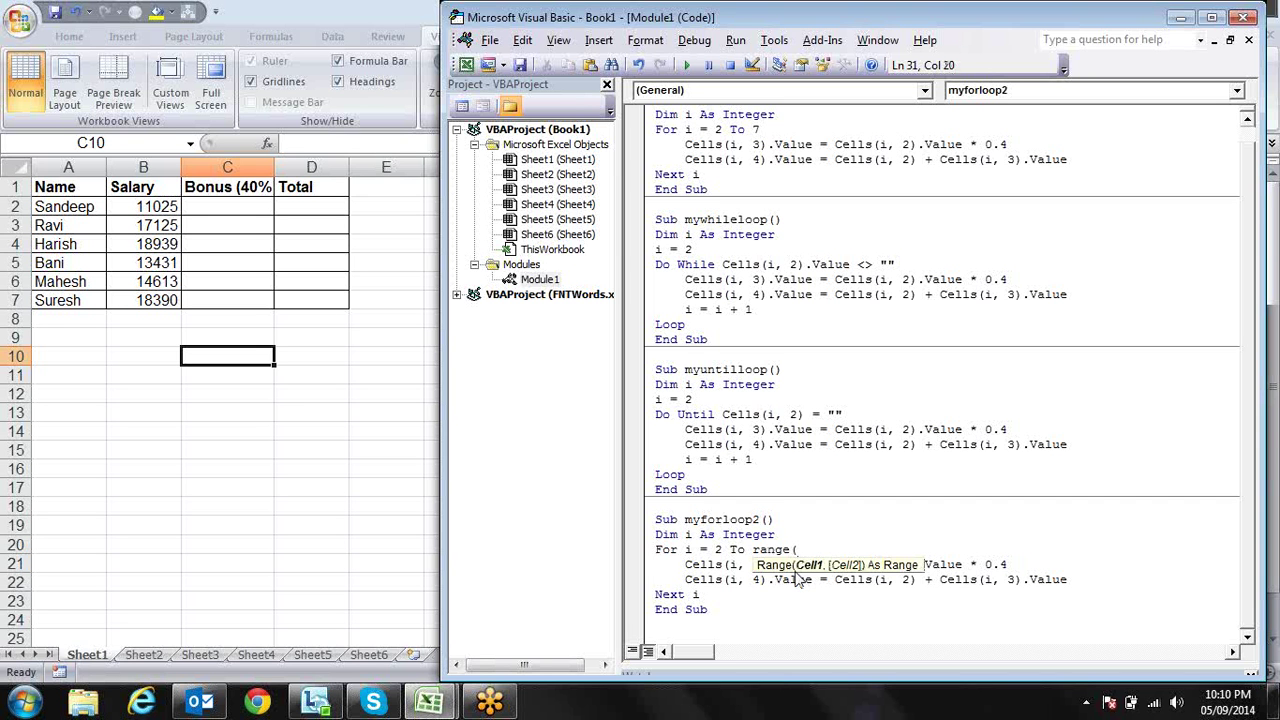
type("\"b")
type("6500")
type("\"")
type(")")
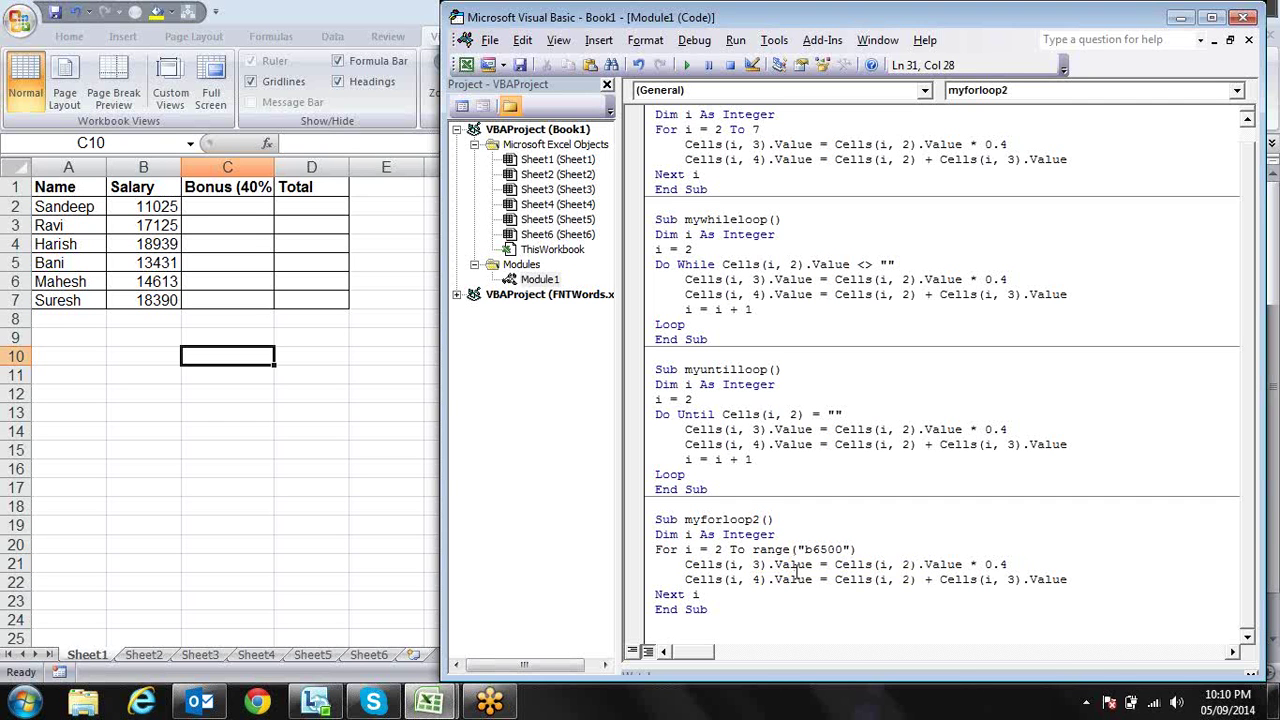
type(".en")
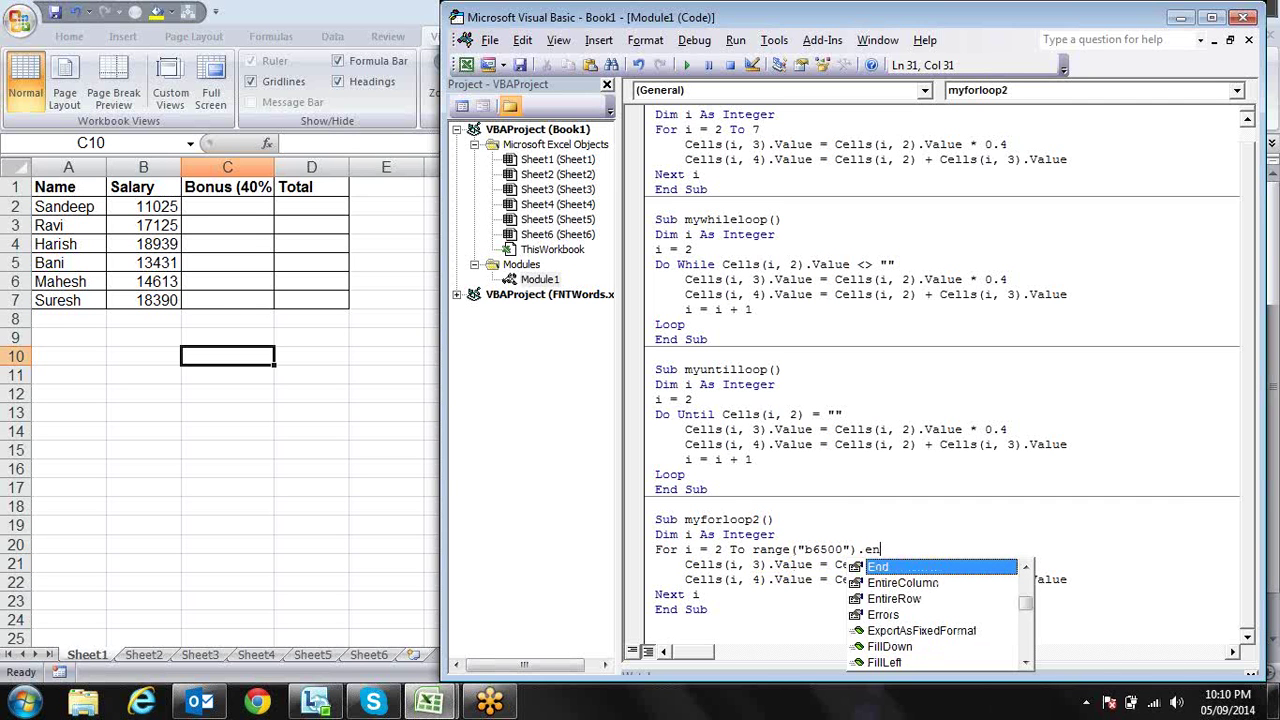
key("Tab")
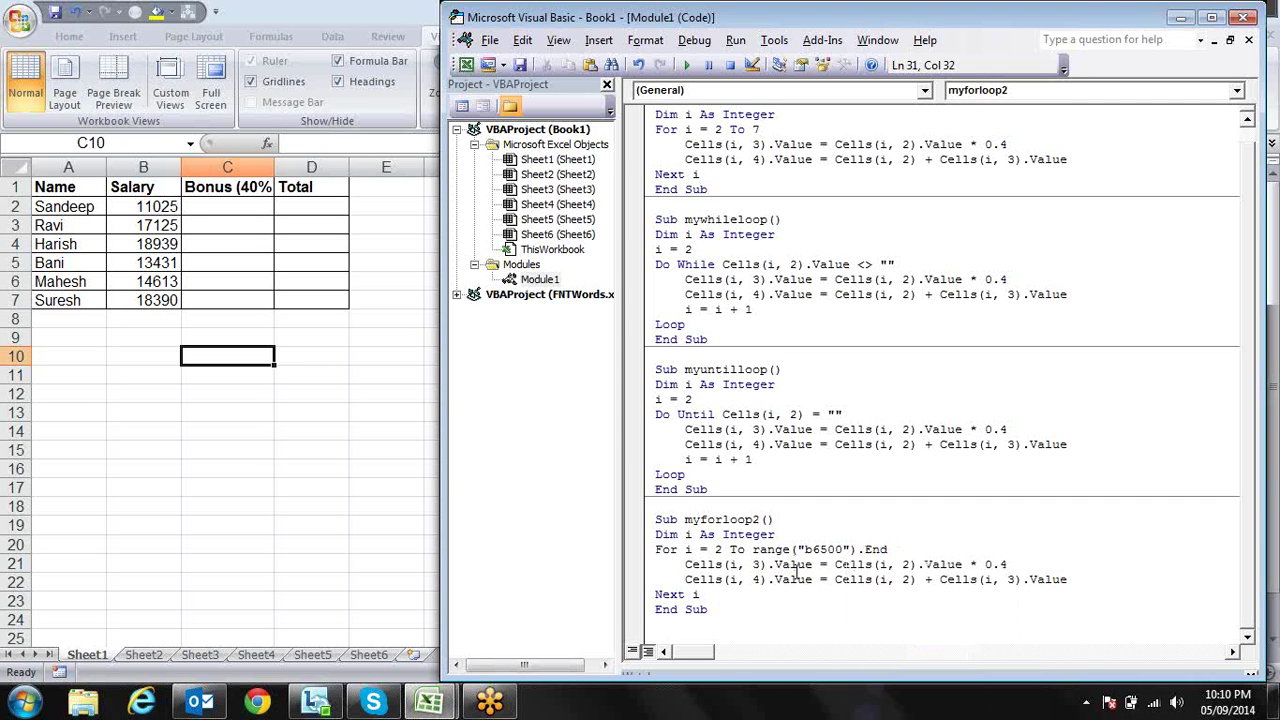
type("(xlu")
key("Tab")
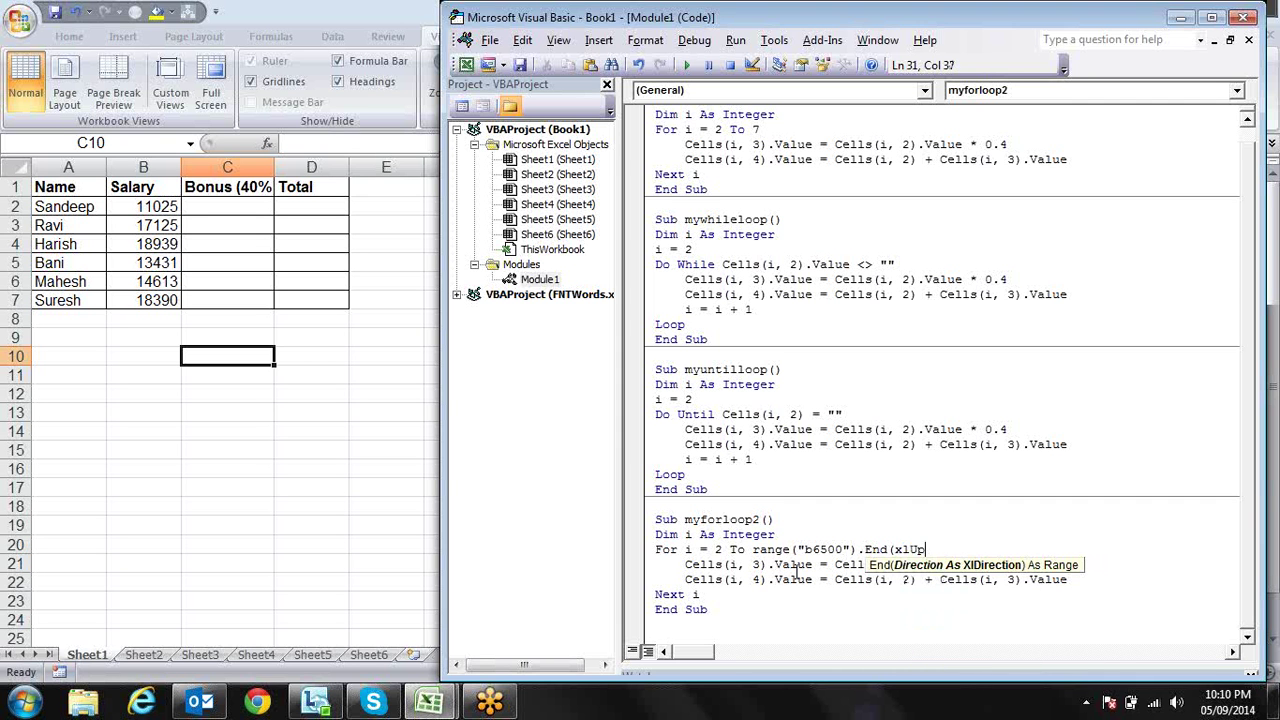
type(")")
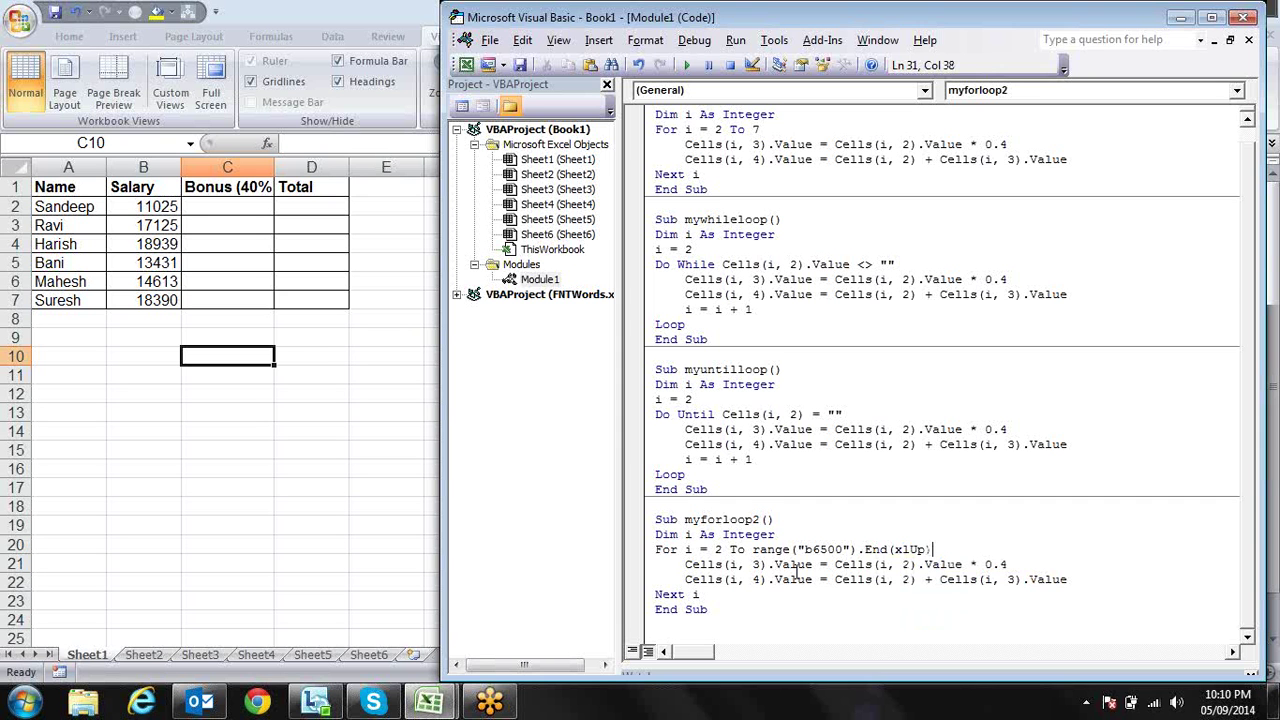
type(".")
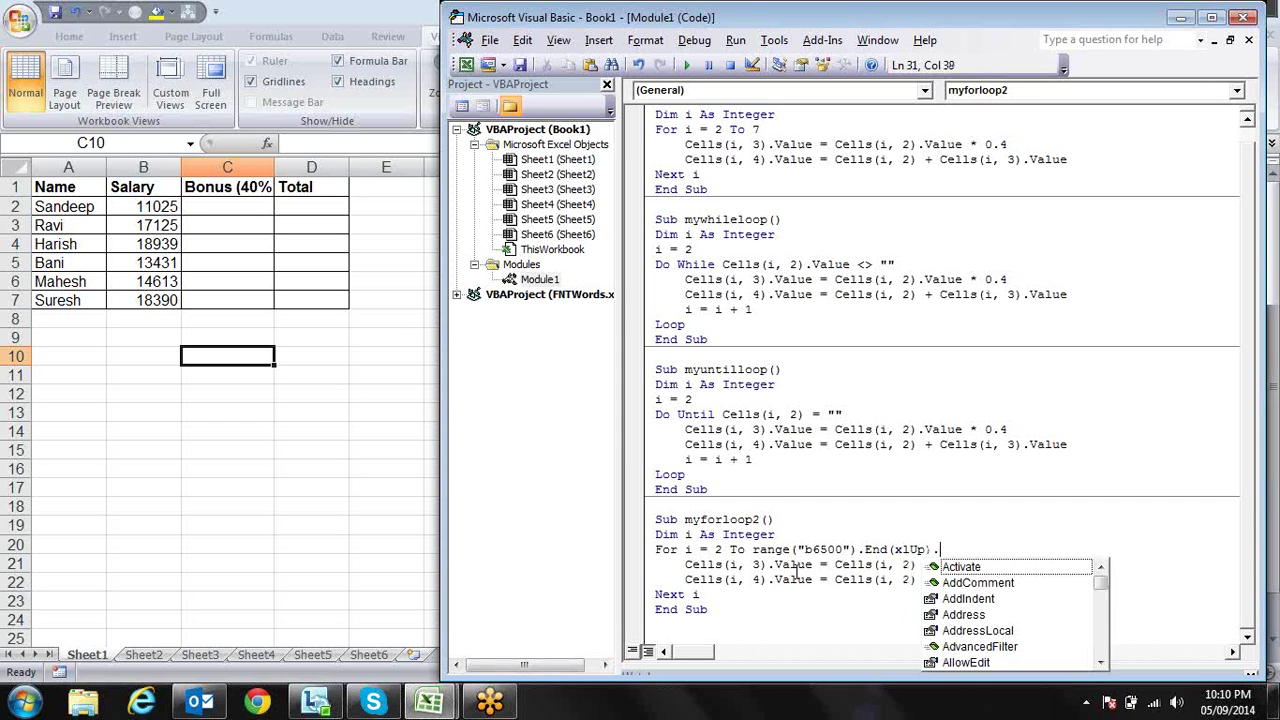
type("ro")
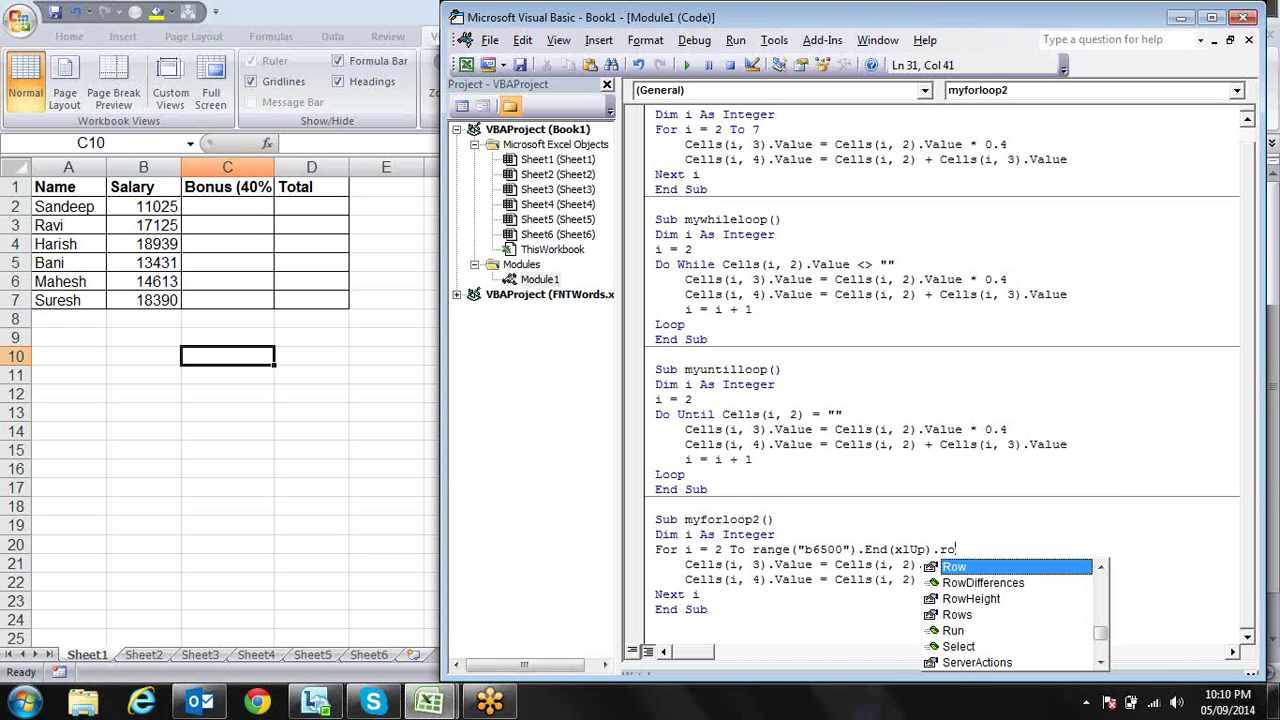
key("Tab")
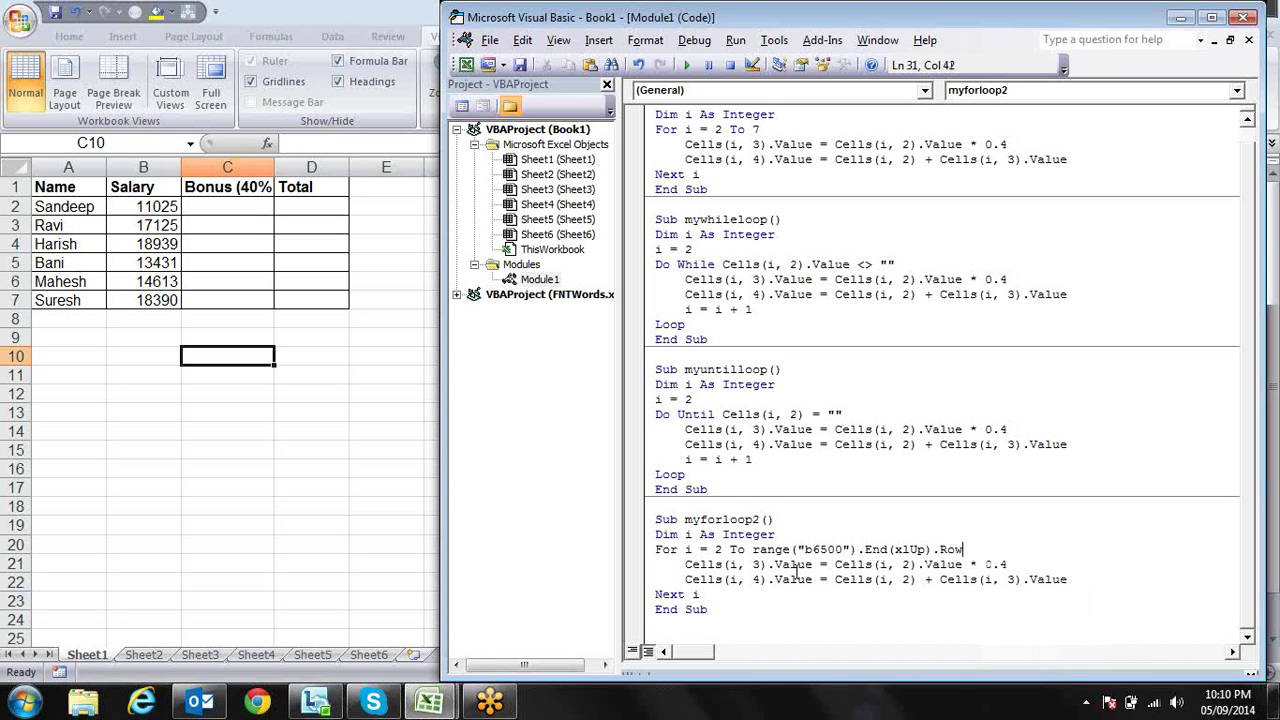
key("Down")
key("Up")
Enter a salary of 1234 in cell B9 of the table.
left_click(782, 549)
left_click(163, 340)
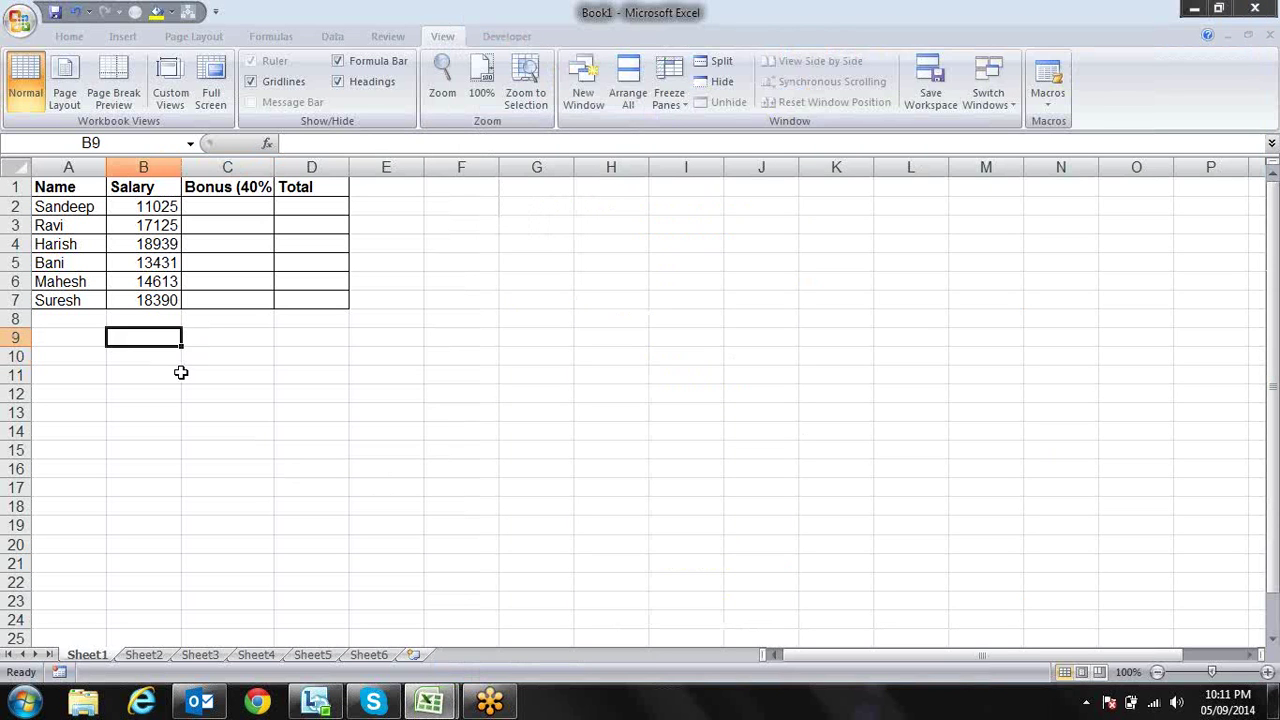
type("1234")
key("Return")
key("Up")
left_click(214, 335)
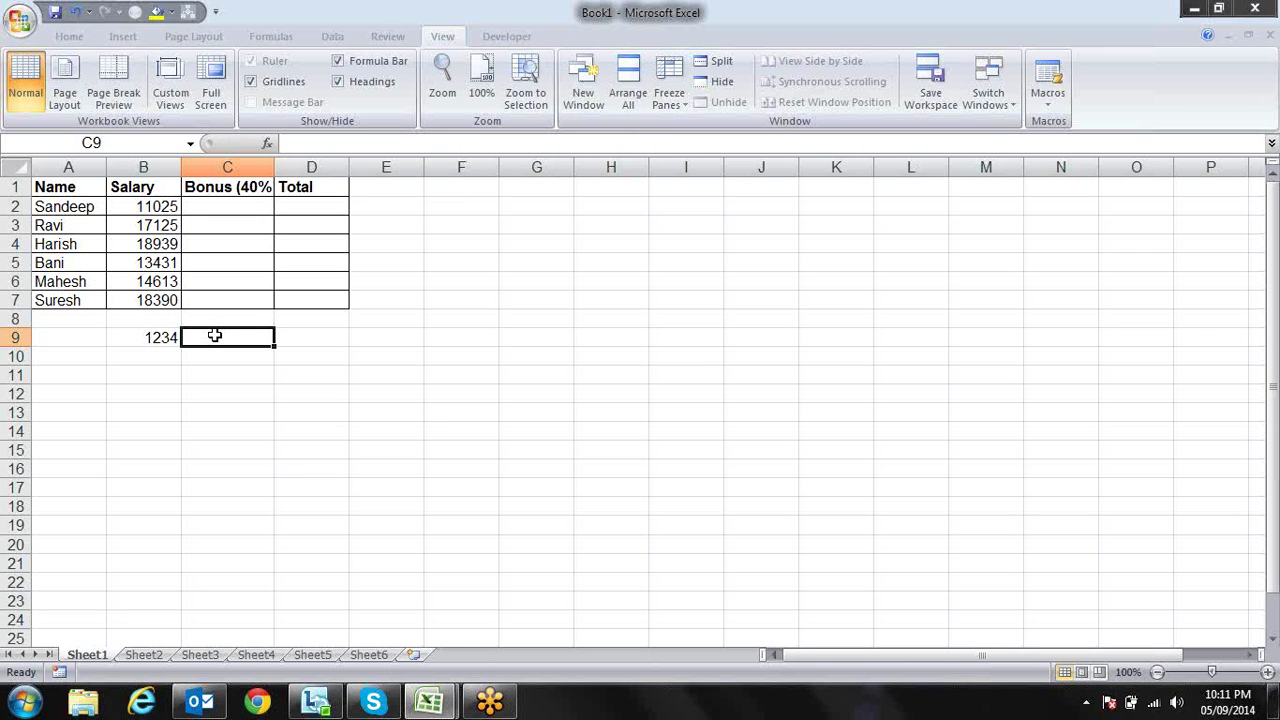
Run myforloop2 from the VBA editor so Bonus and Total fill through row 9.
key("alt+F11")
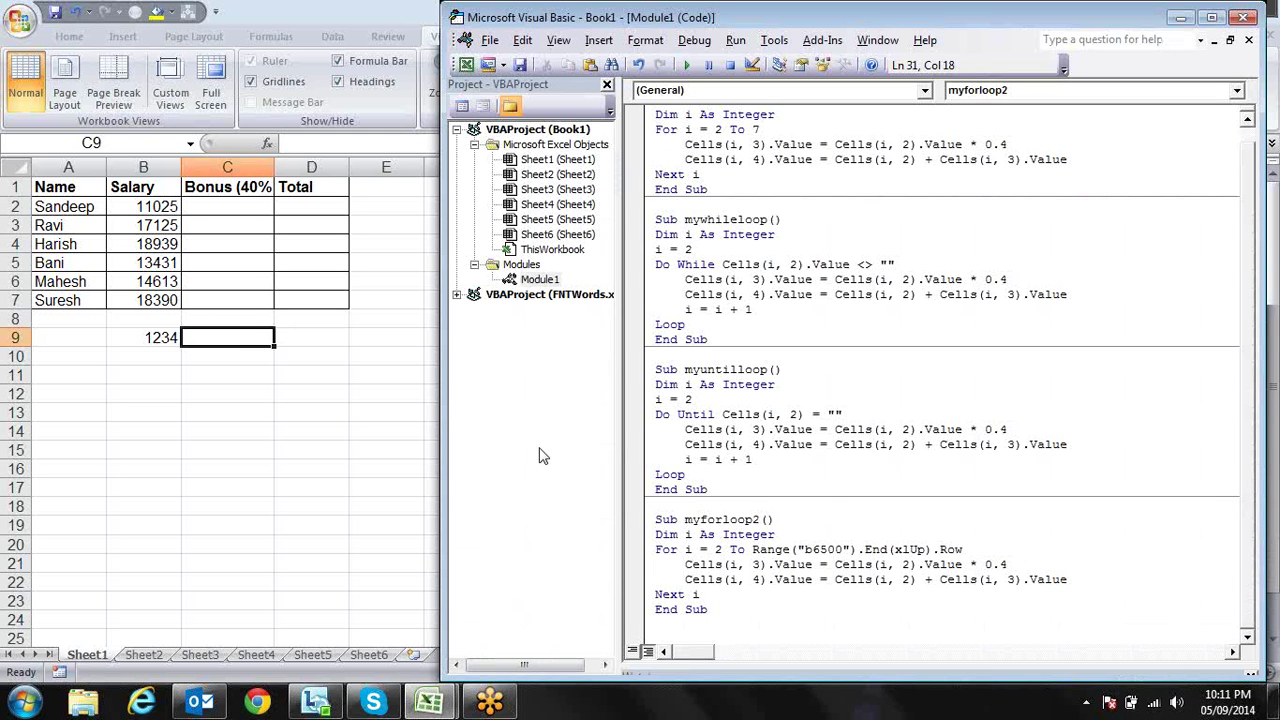
left_click(686, 64)
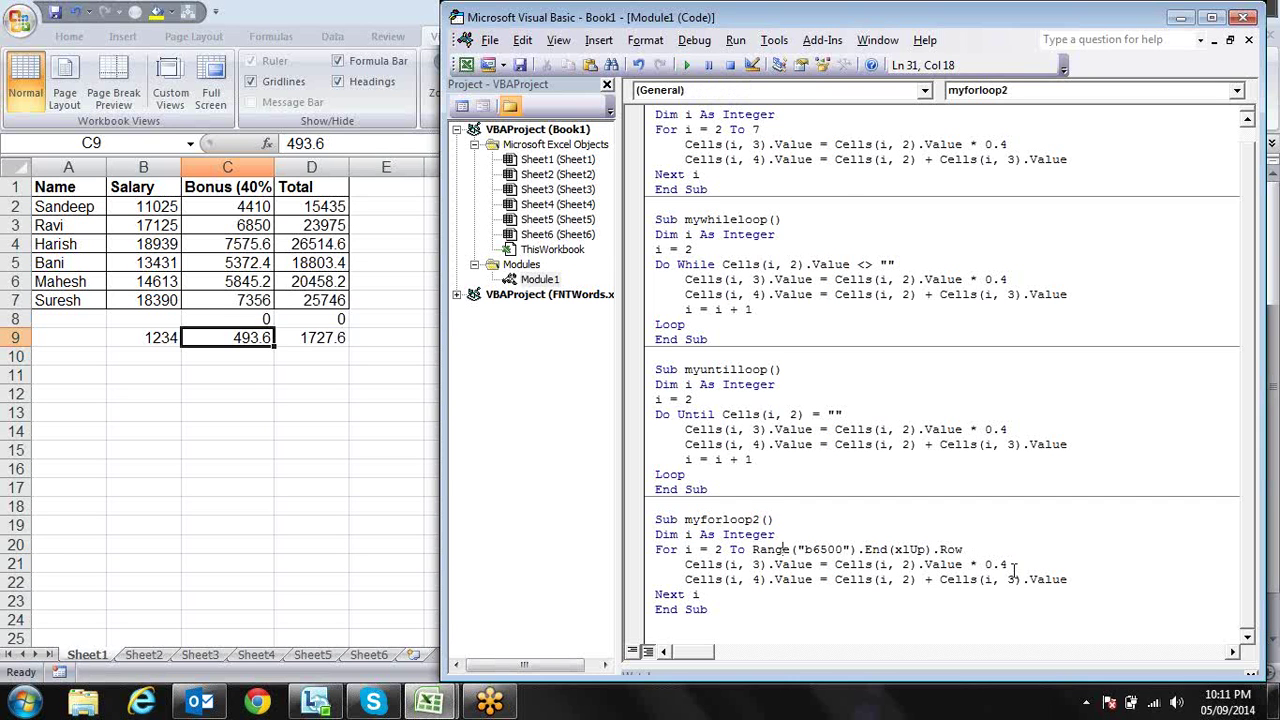
left_click(966, 549)
double_click(955, 549)
left_click(966, 549)
Enter the value 12323 in cell B14, below the salary table.
key("Down")
left_click(238, 373)
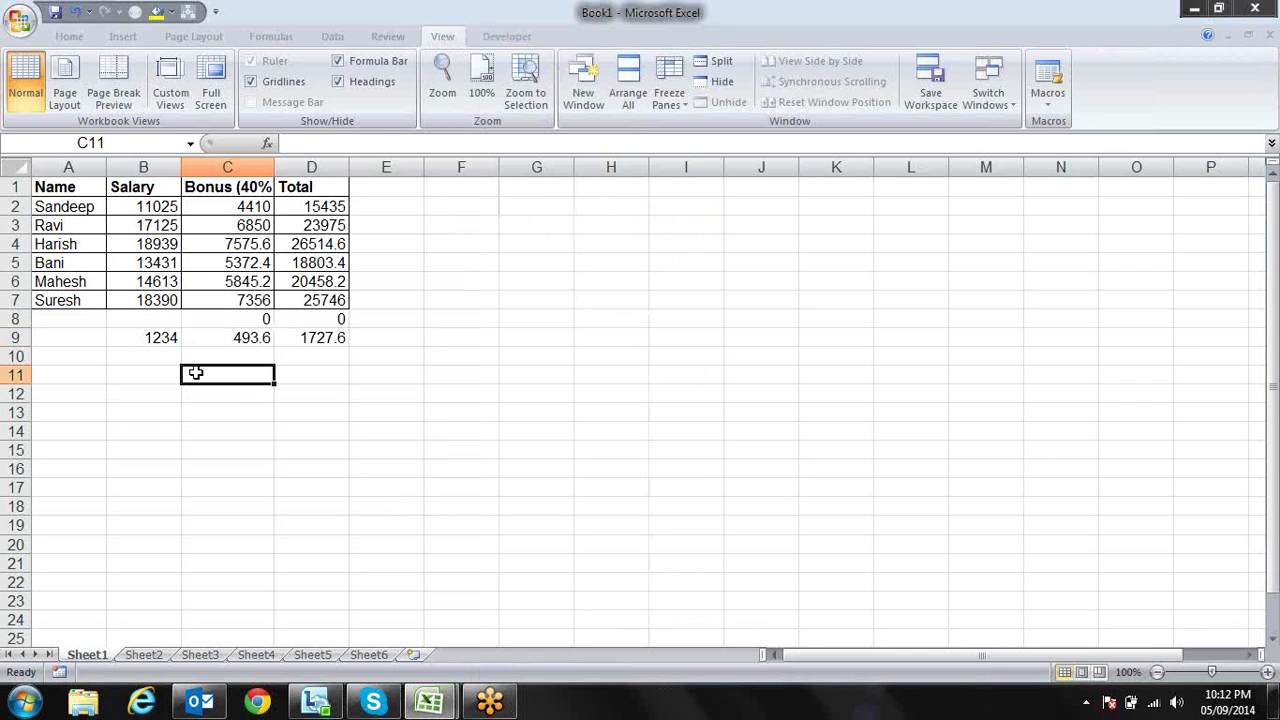
left_click(160, 432)
type("dsfdsf")
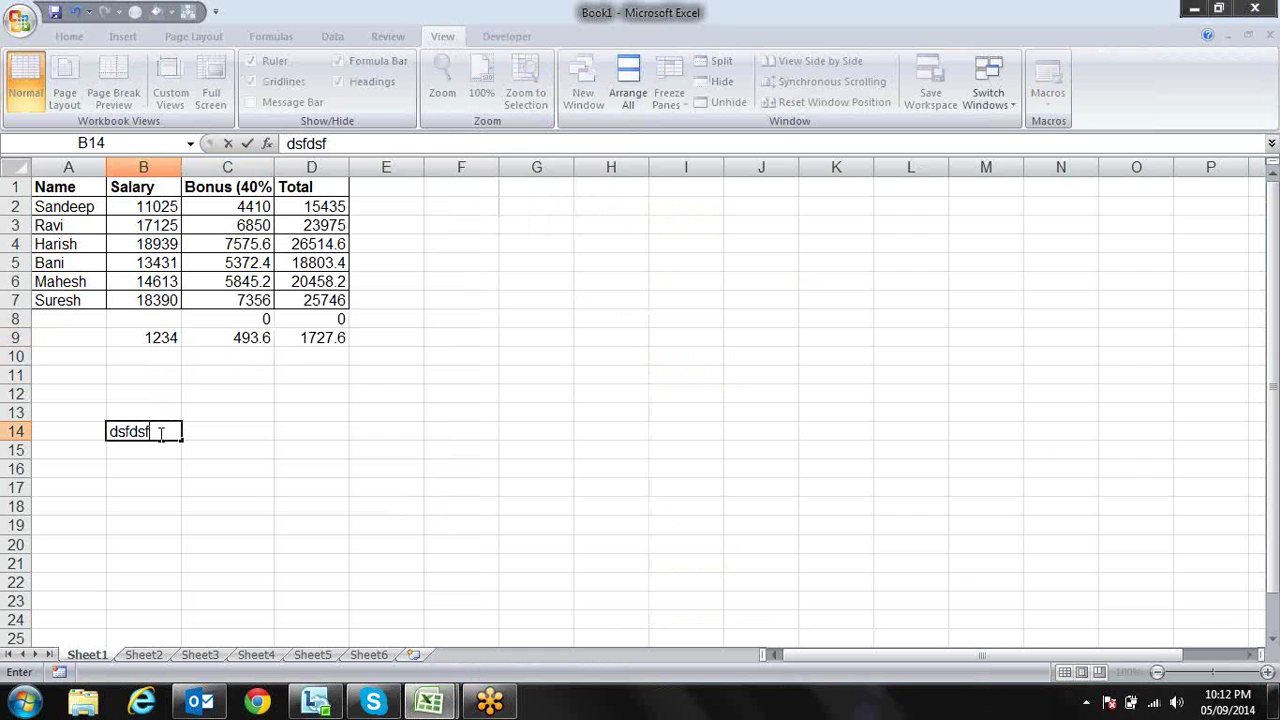
key("BackSpace")
key("BackSpace")
key("BackSpace")
key("BackSpace")
key("BackSpace")
type("123")
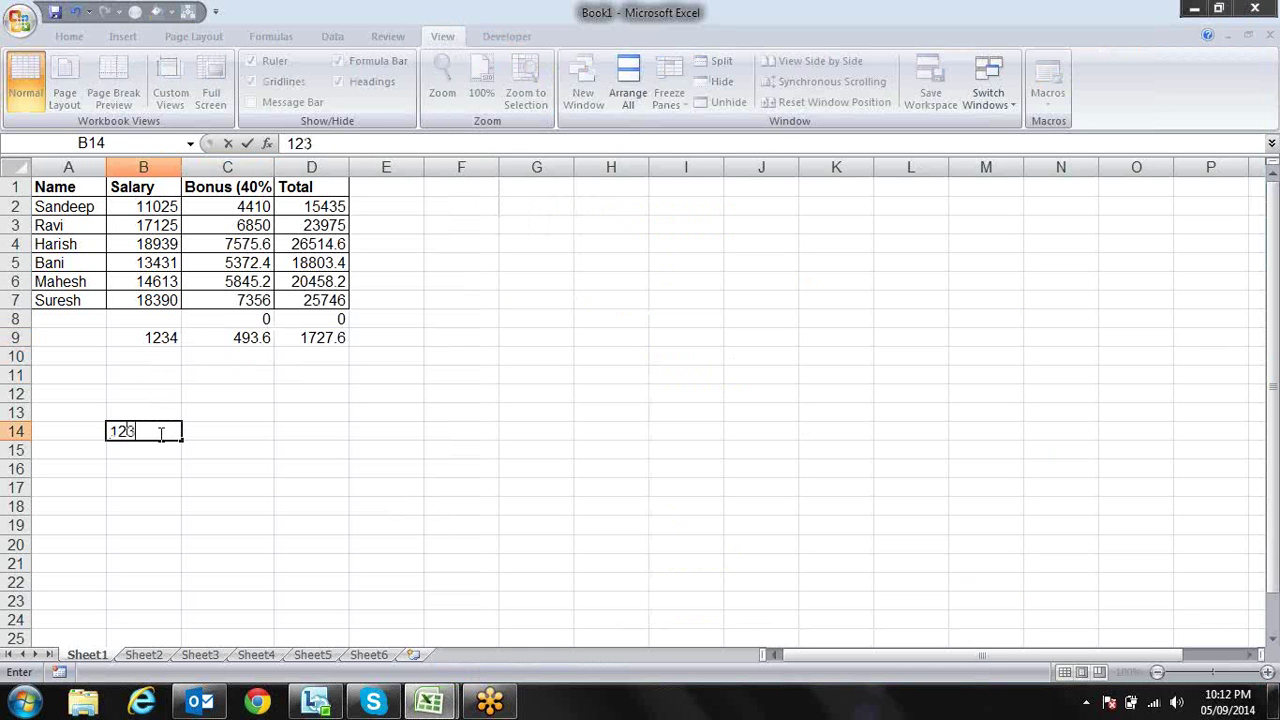
type("23")
key("Return")
Go to B6500 and jump up to B14, column B's last filled cell, then show the code.
left_click(161, 432)
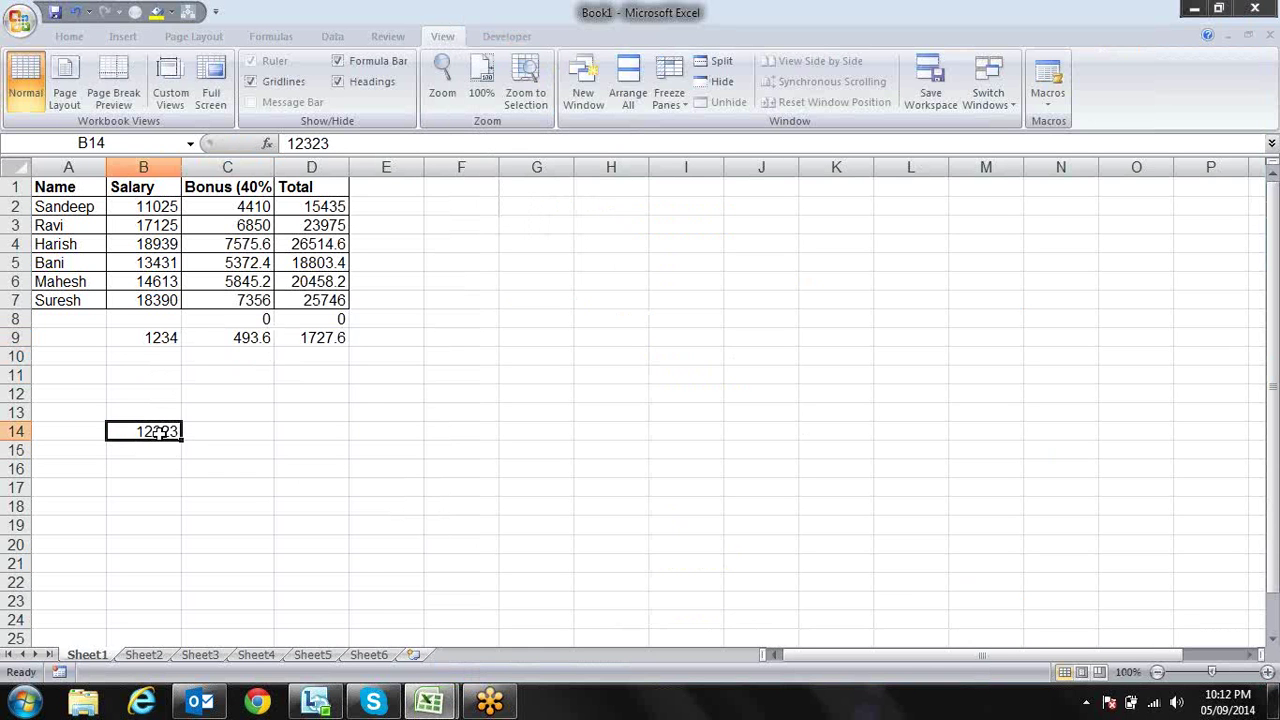
key("ctrl+Down")
key("Up")
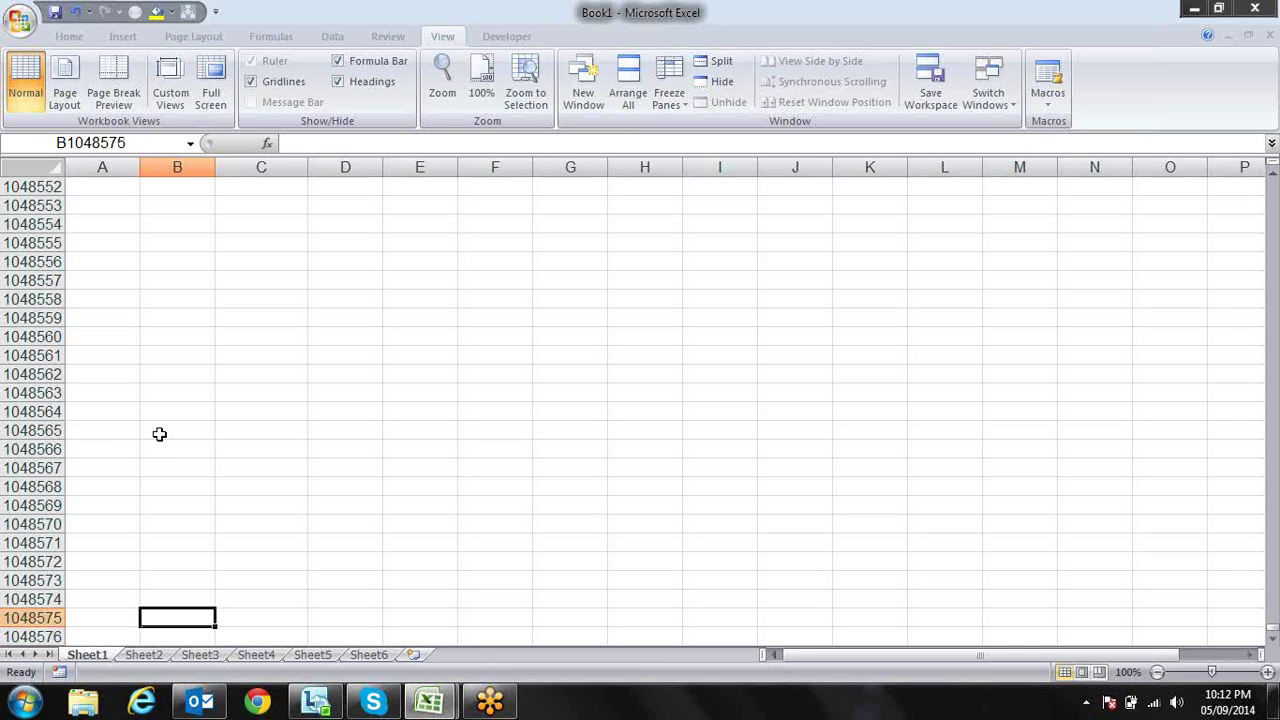
key("ctrl+g")
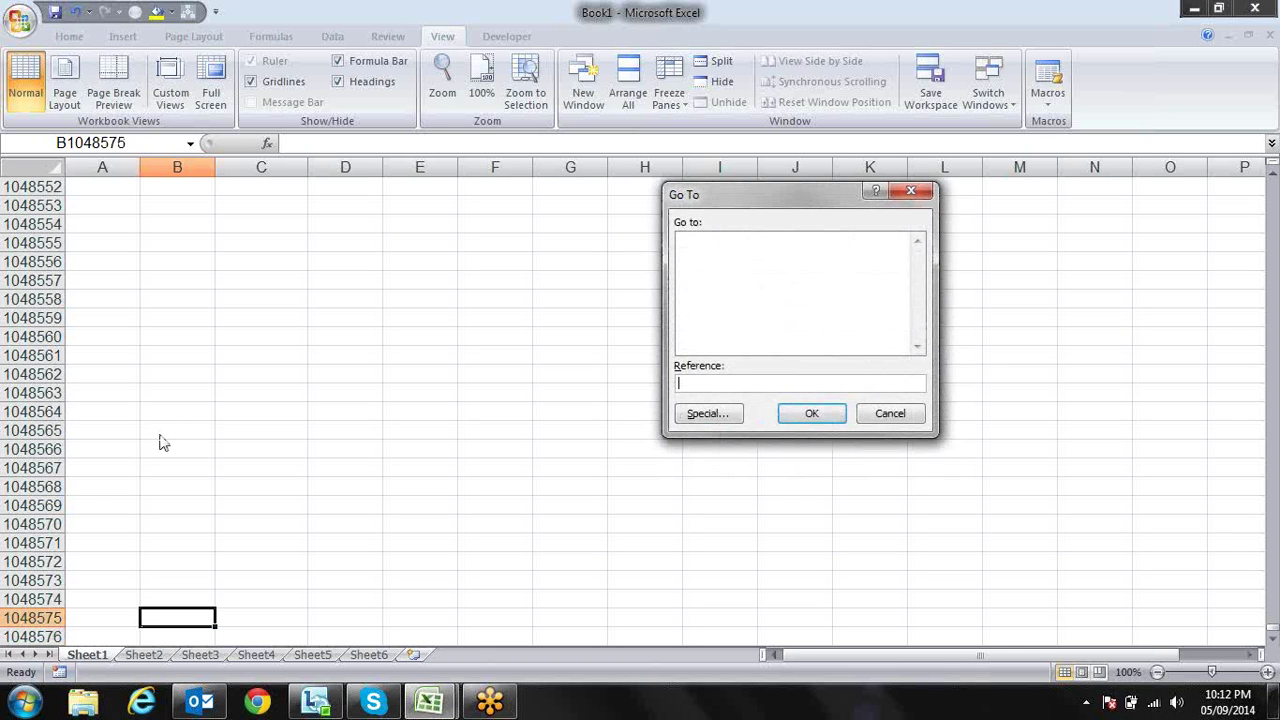
type("b 66")
key("BackSpace")
key("BackSpace")
key("BackSpace")
type("6500")
key("Return")
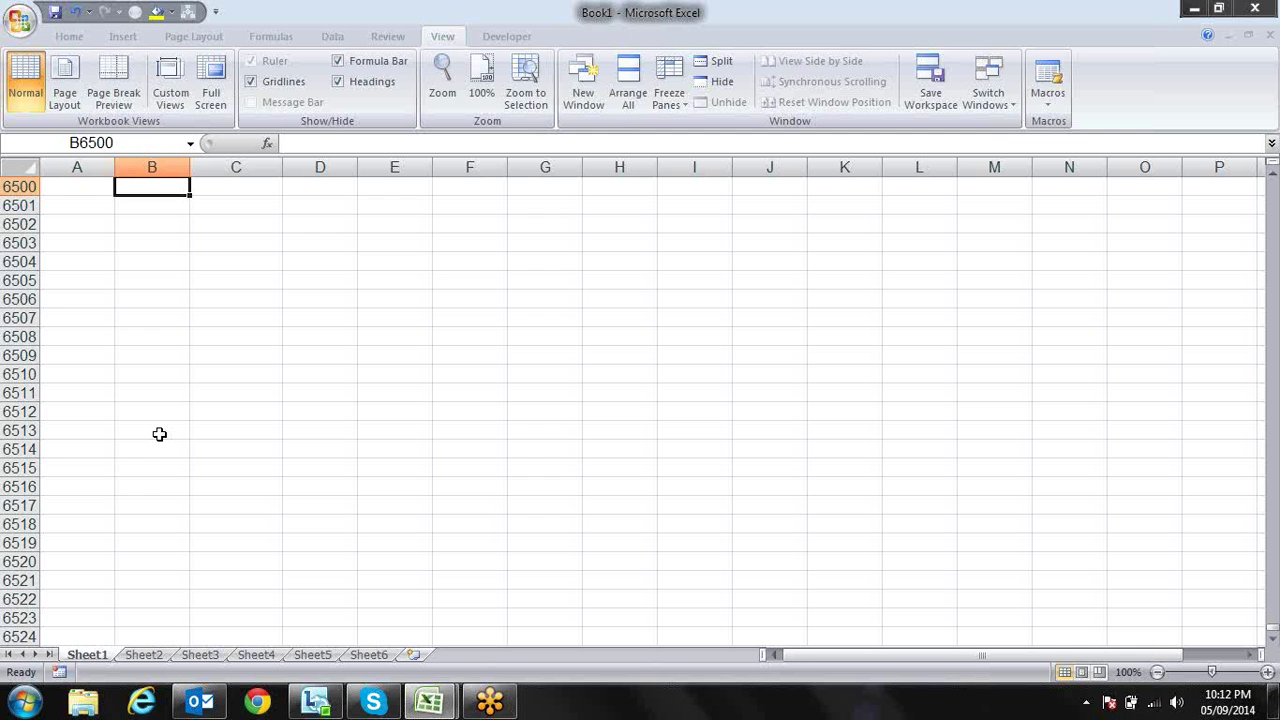
key("ctrl+Up")
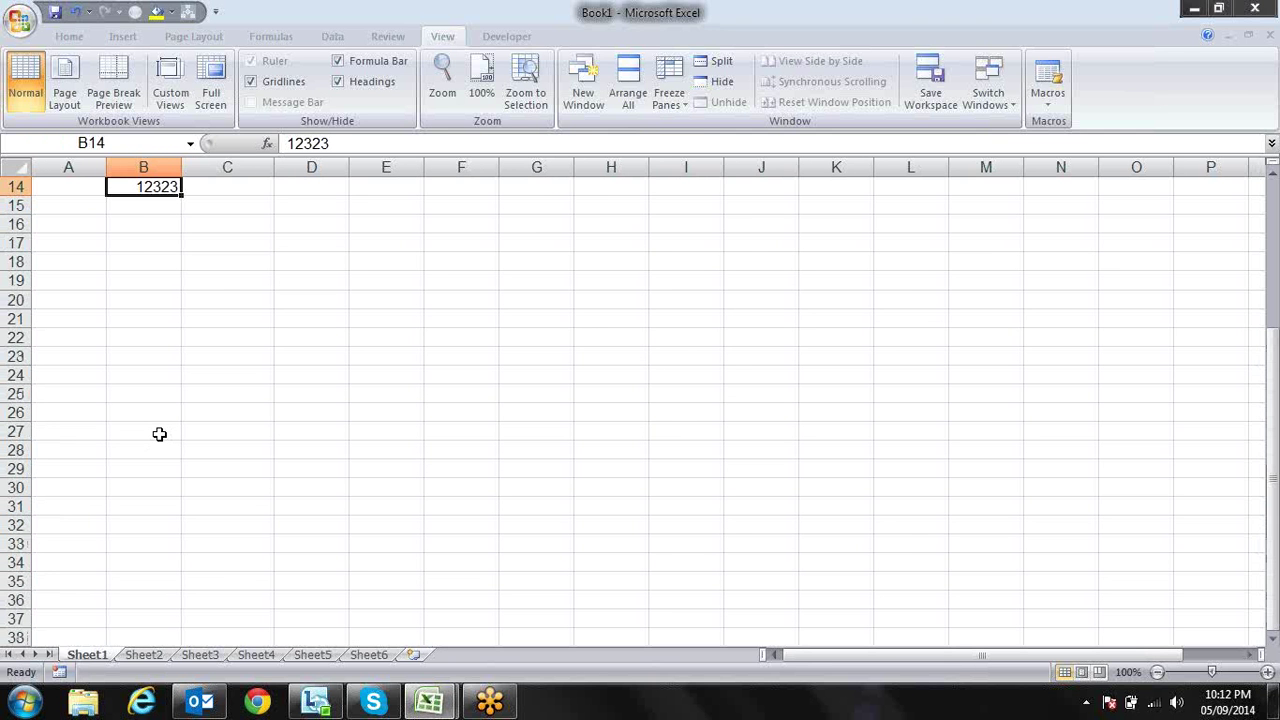
key("alt+F11")
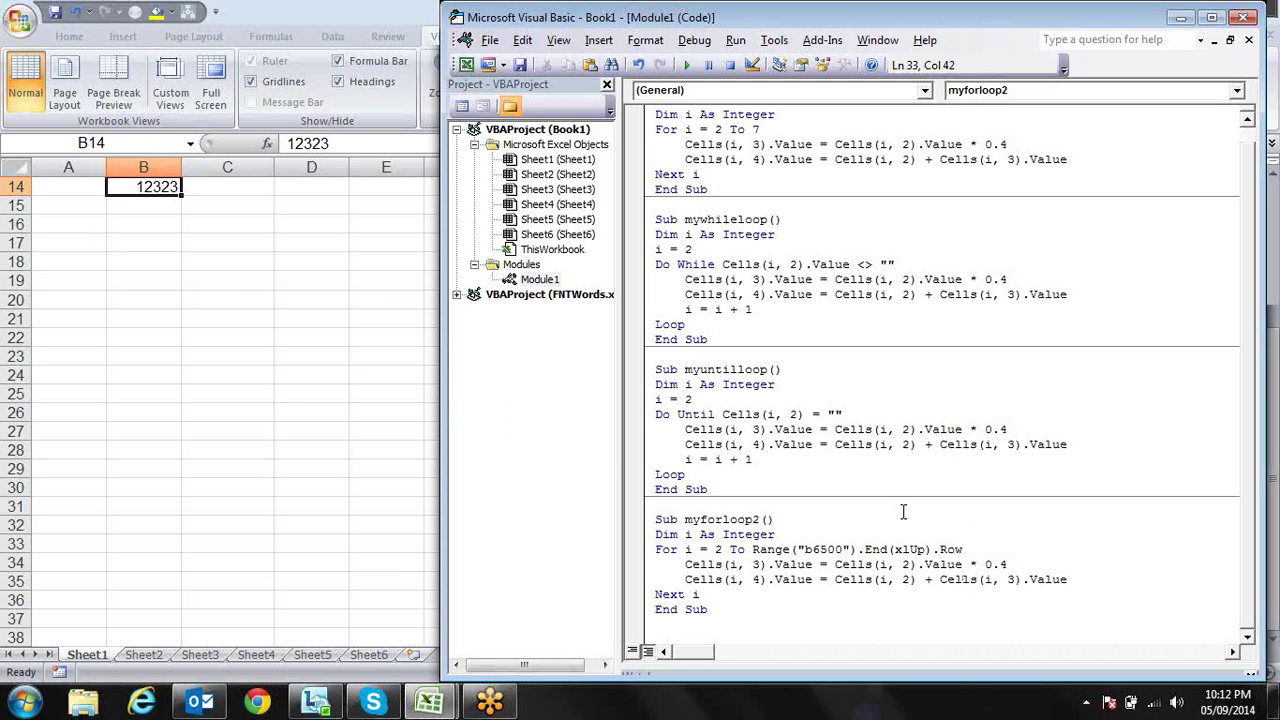
Enter =ROW() in C14 to confirm the last salary sits in row 14, then check the code.
key("alt+F11")
key("Right")
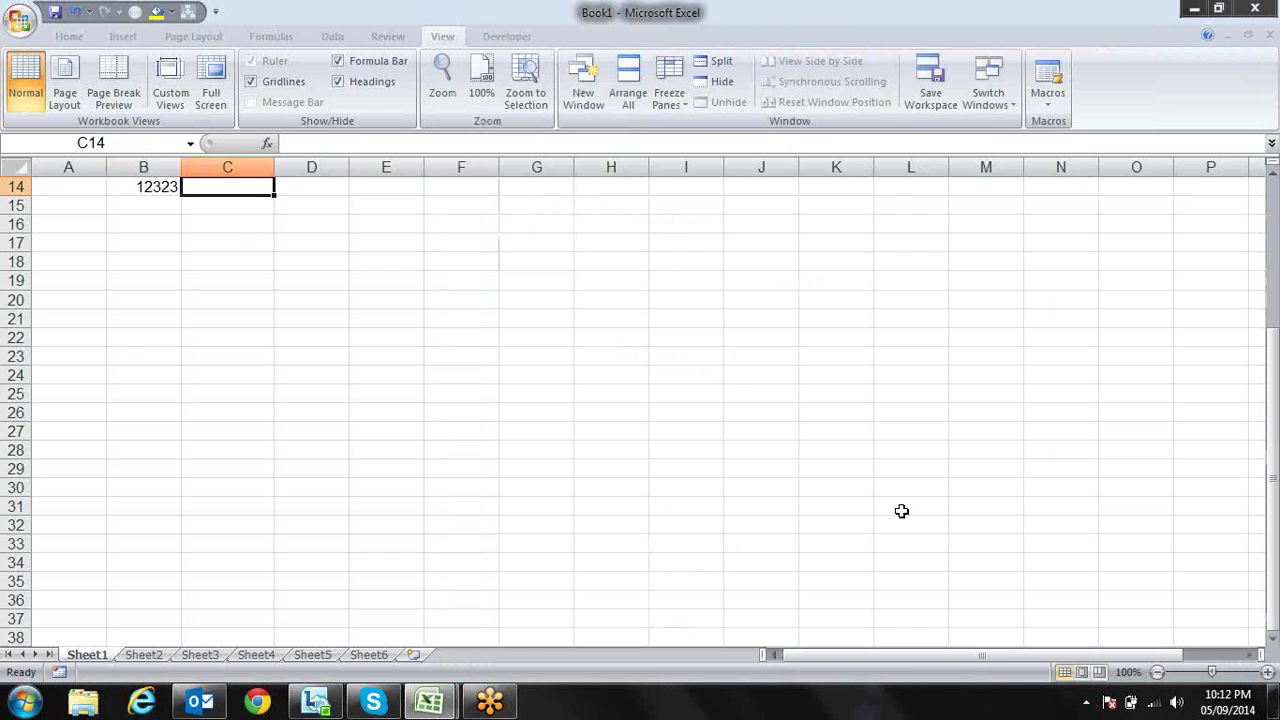
type("=row")
key("Tab")
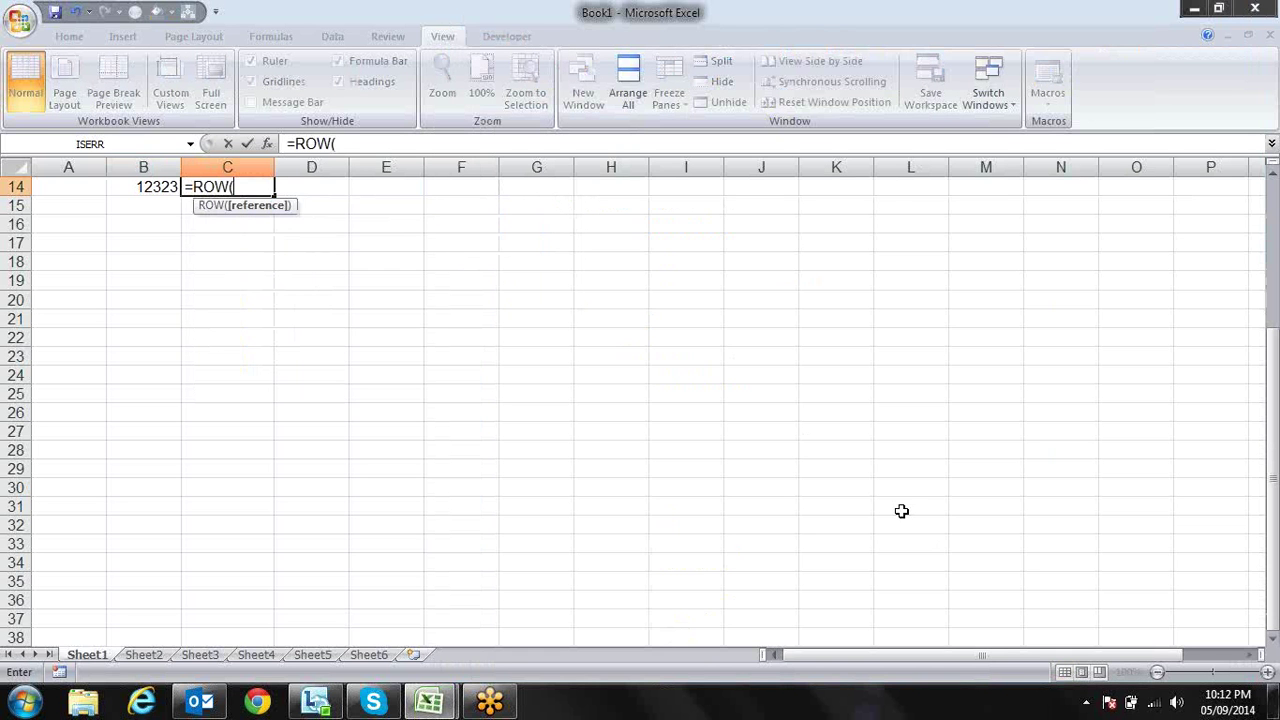
type(")")
key("Return")
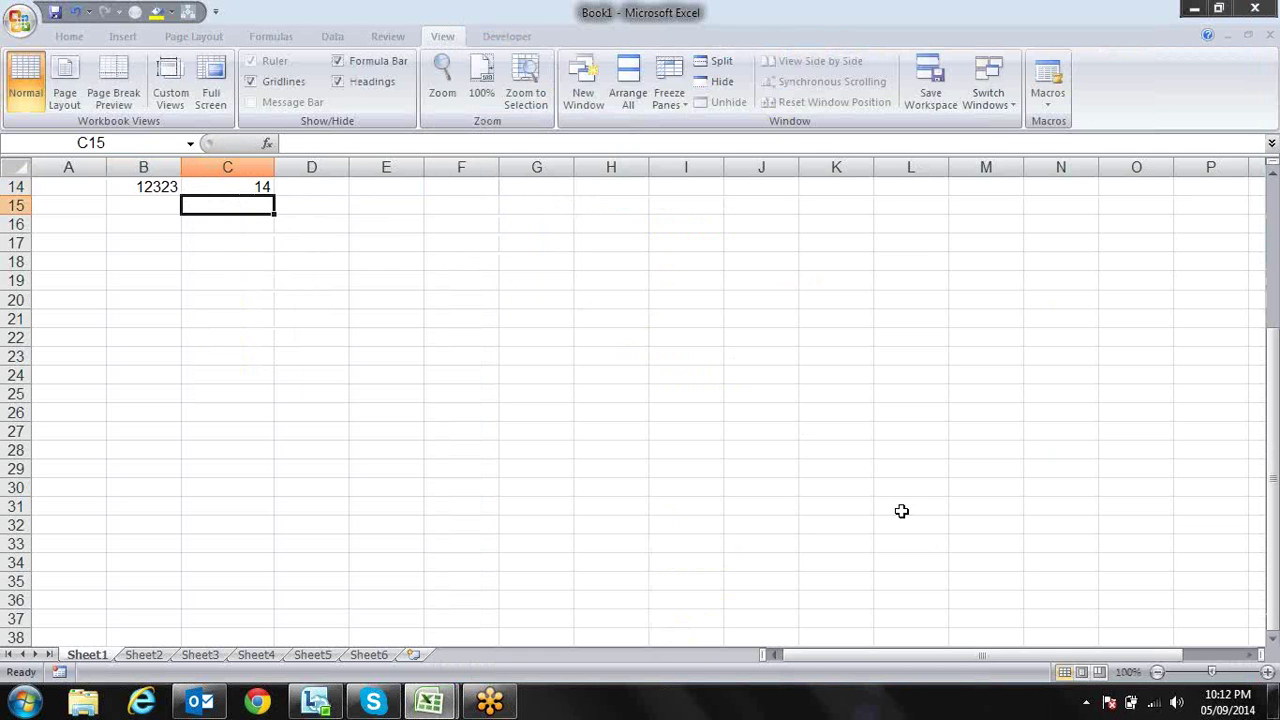
key("alt+F11")
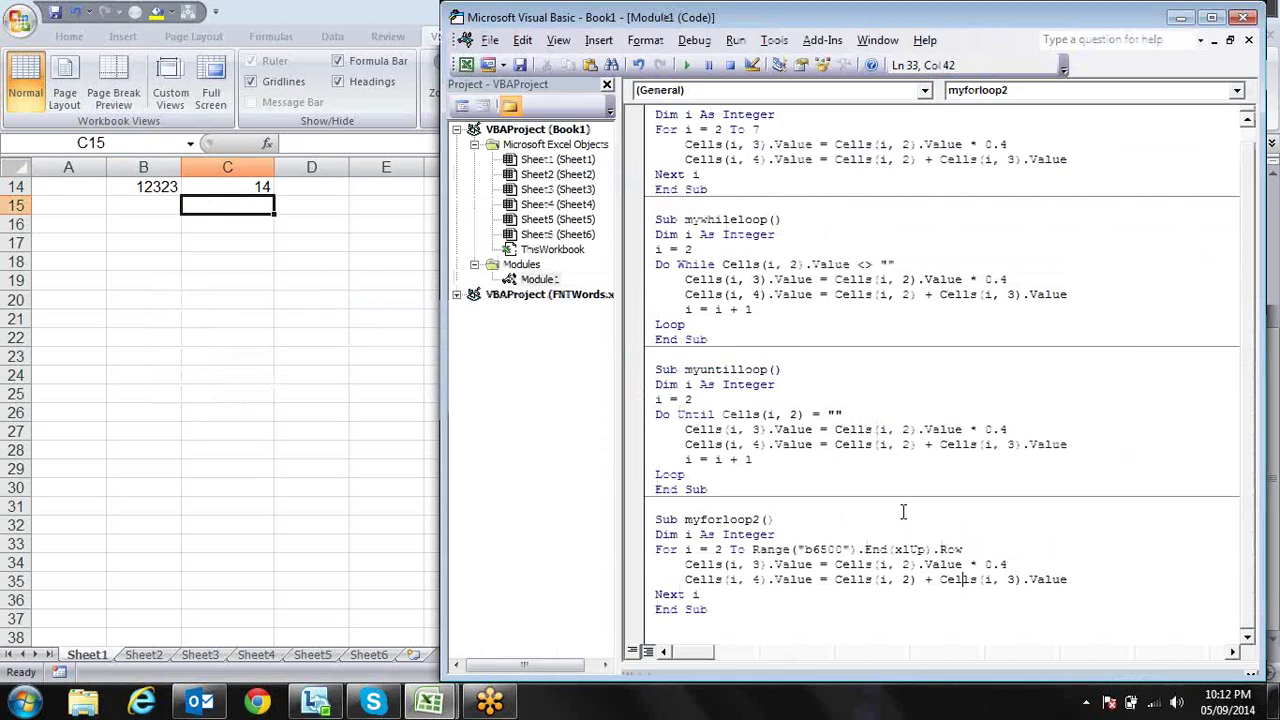
left_click(940, 549)
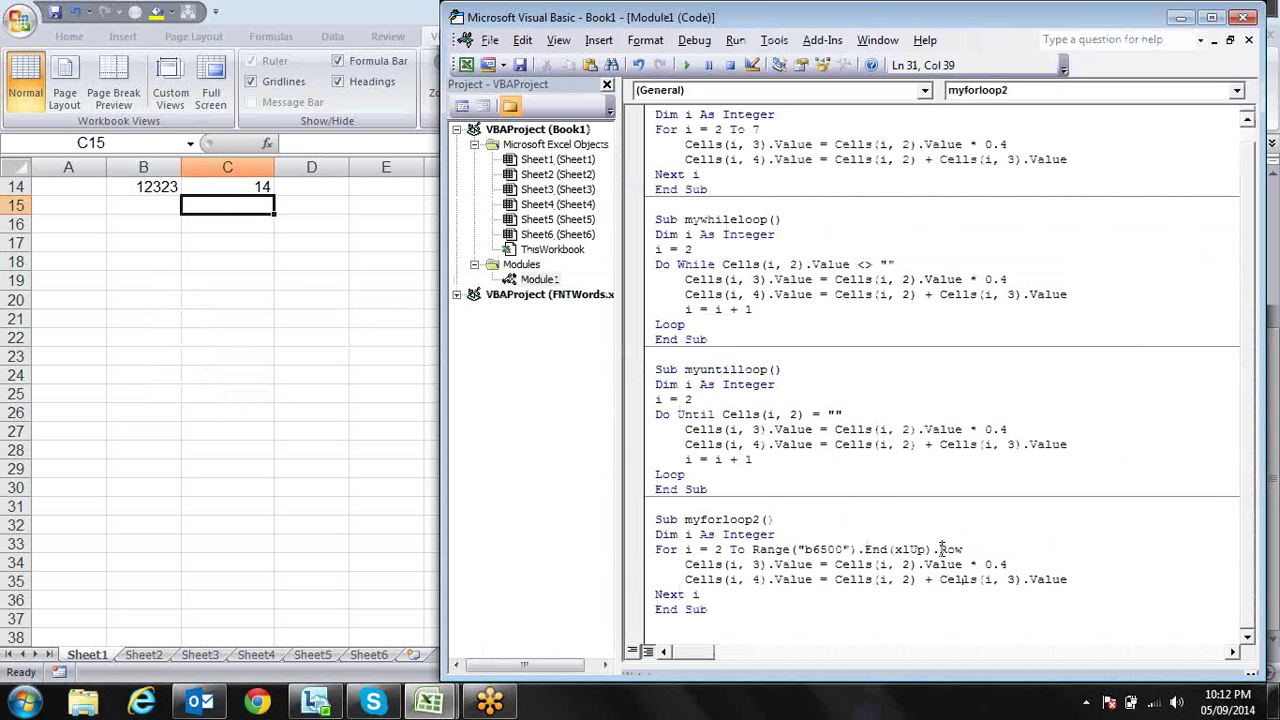
key("Up")
Delete the =ROW() test formula from C14 and return to the macro code.
key("alt+F11")
key("Up")
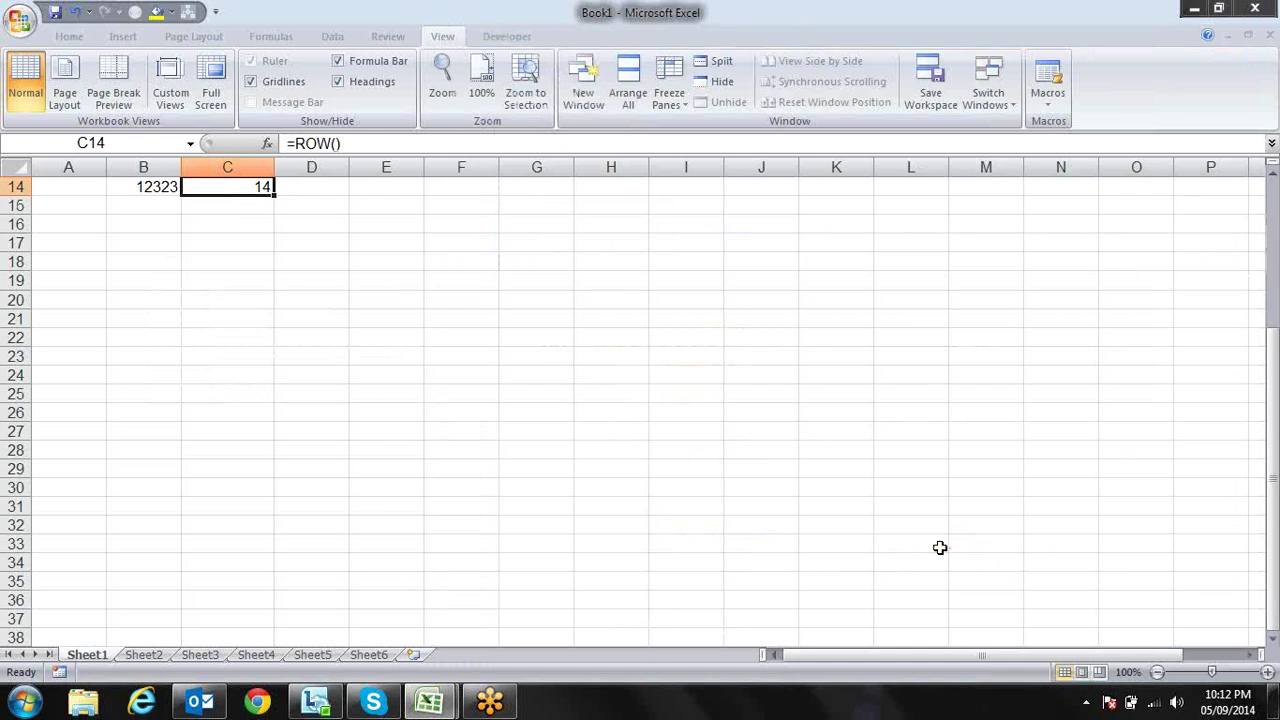
key("Delete")
key("Down")
key("Up")
key("Up")
key("Up")
key("Up")
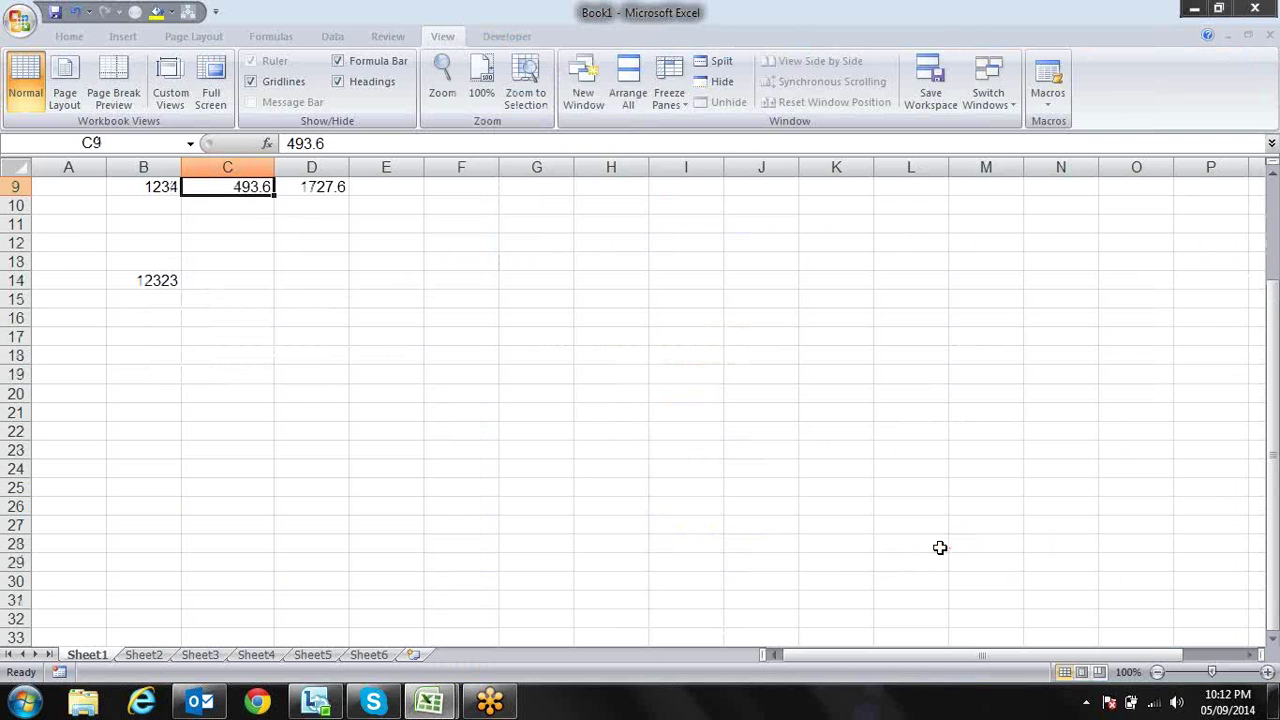
key("Up")
key("ctrl+Up")
key("Down")
key("alt+F11")
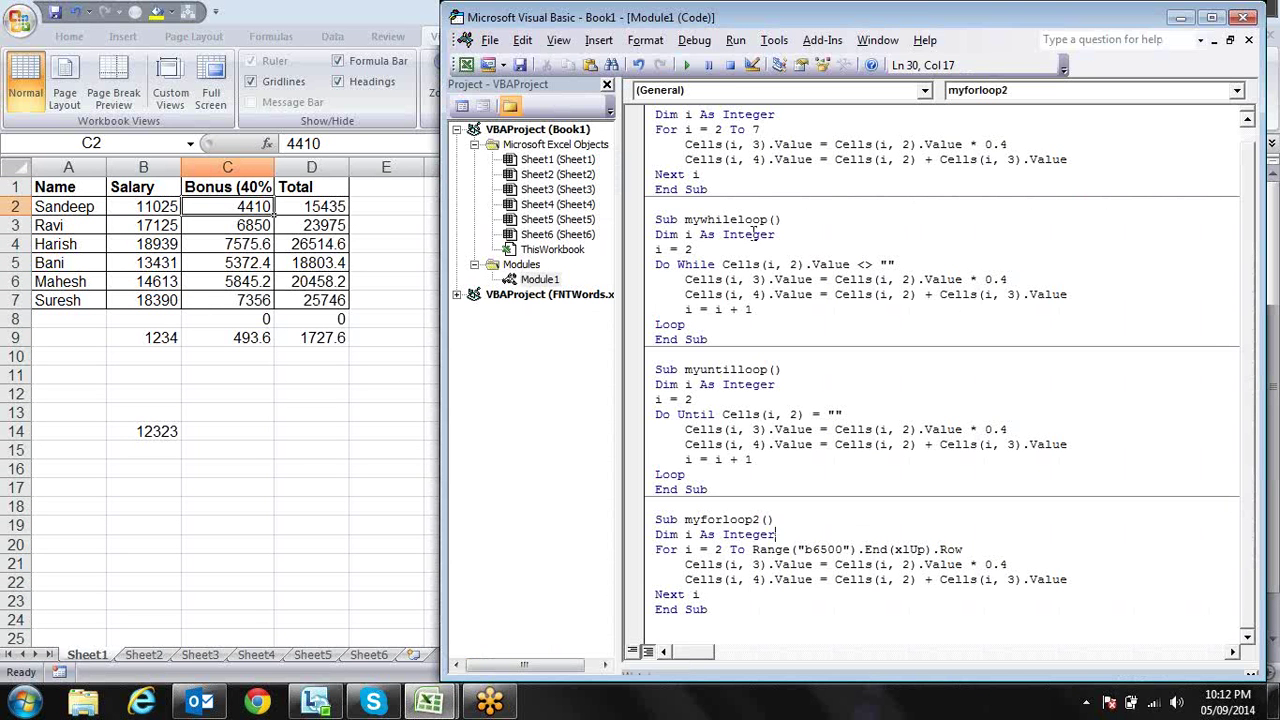
Run myforloop2 to fill Bonus and Total down to row 14, then view the worksheet.
left_click(688, 65)
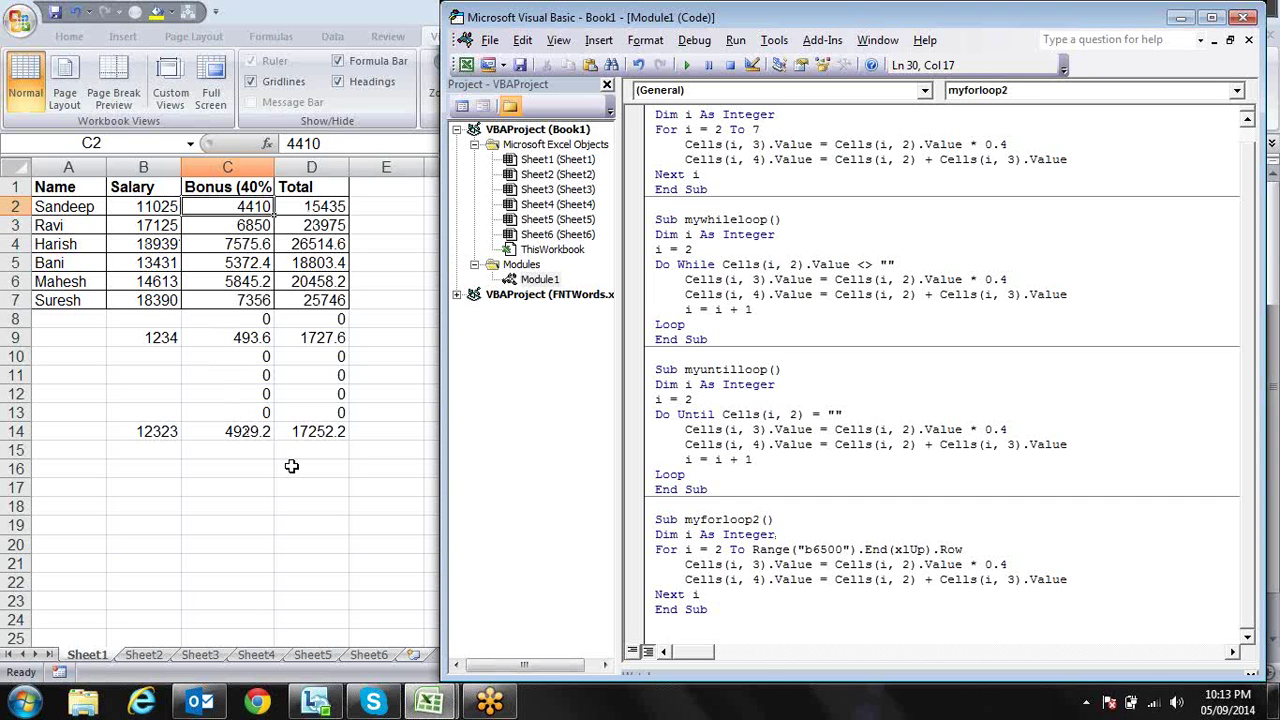
left_click(291, 467)
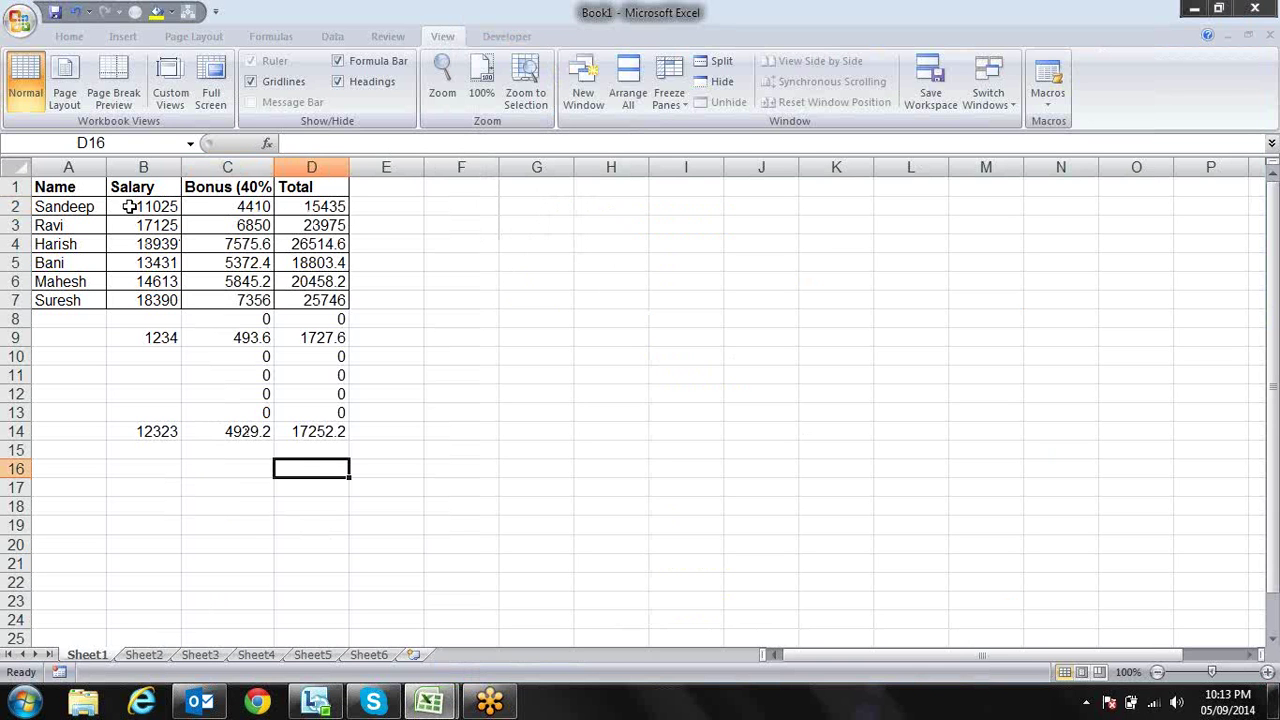
Copy the Name/Salary/Bonus/Total table from Sheet1 and paste it at A1 of Sheet3.
left_click_drag(78, 188, 331, 302)
key("ctrl+c")
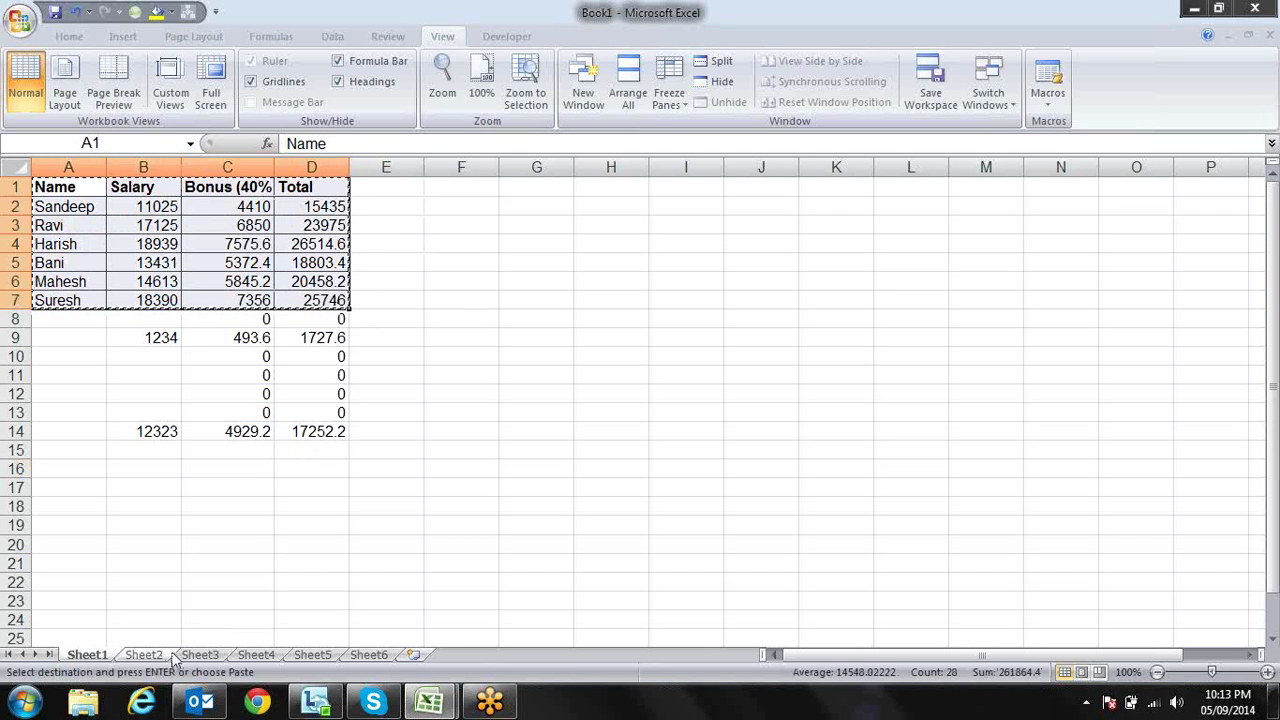
left_click(150, 655)
left_click(232, 655)
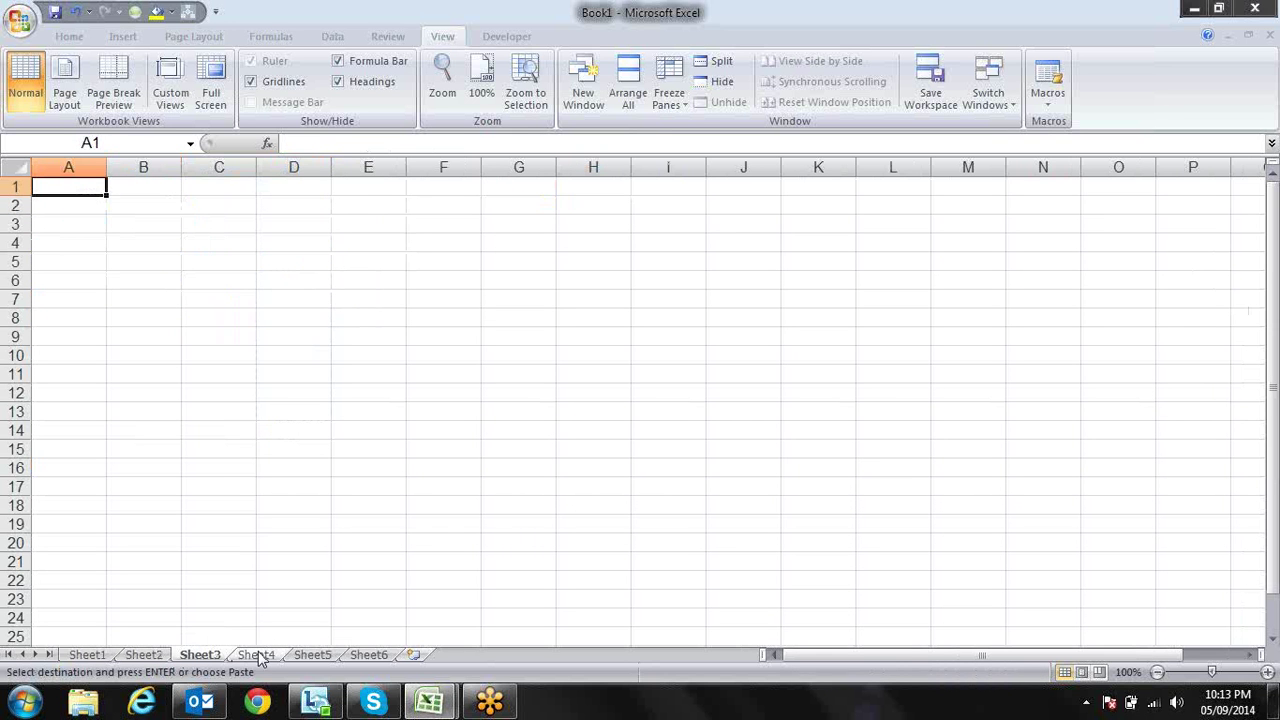
key("ctrl+v")
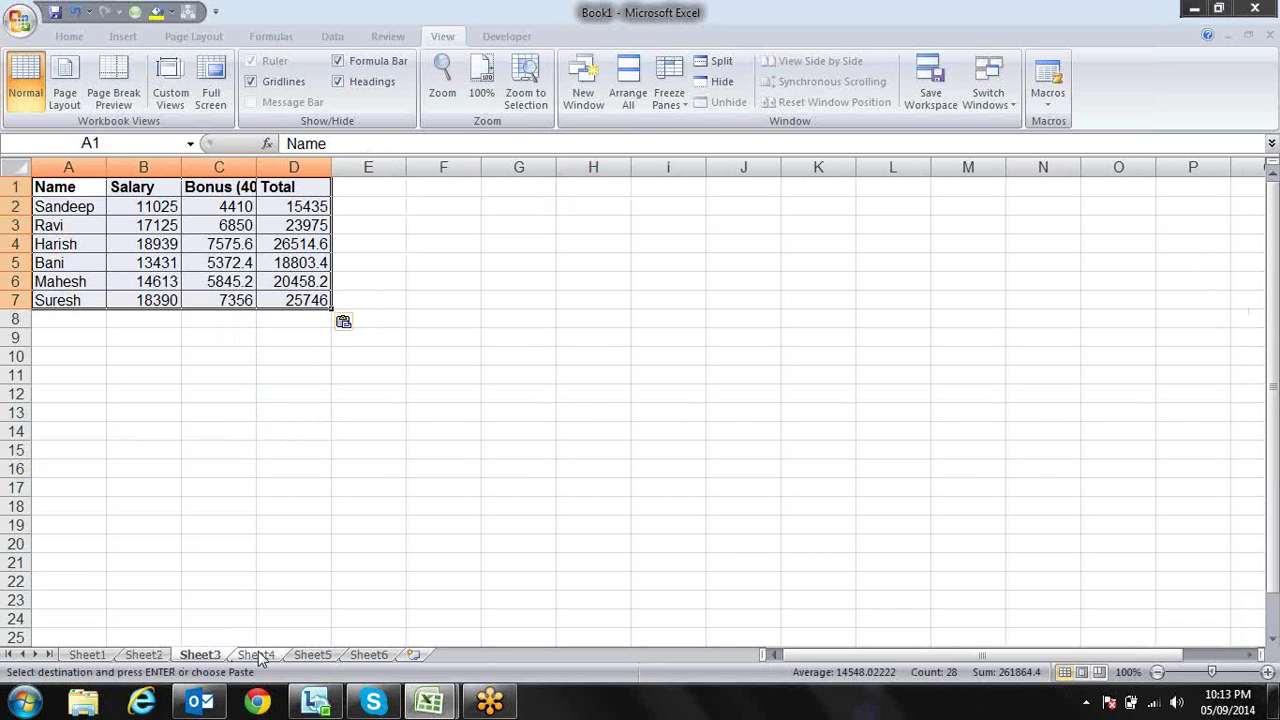
Paste a second copy of the salary table at A9 on Sheet3.
key("Down")
key("Down")
key("Down")
key("Down")
key("Down")
key("Down")
key("Down")
key("Down")
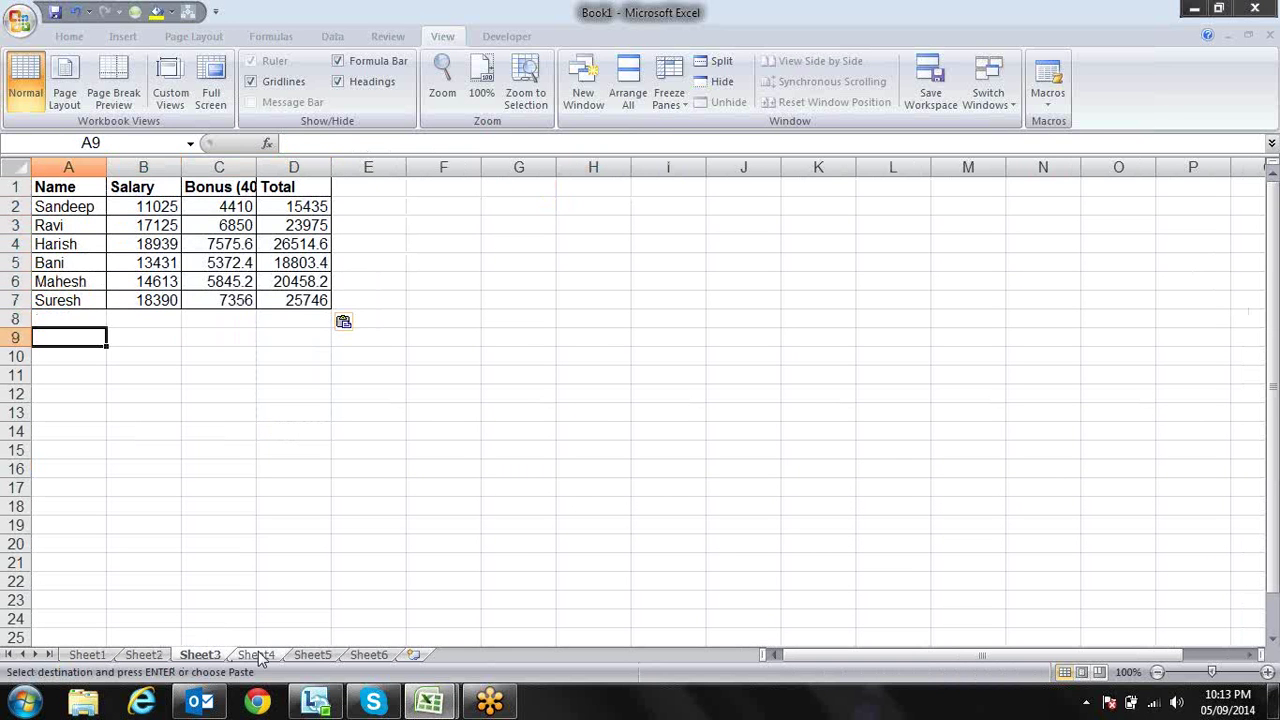
key("Up")
key("Up")
key("Down")
key("Down")
key("Down")
key("Down")
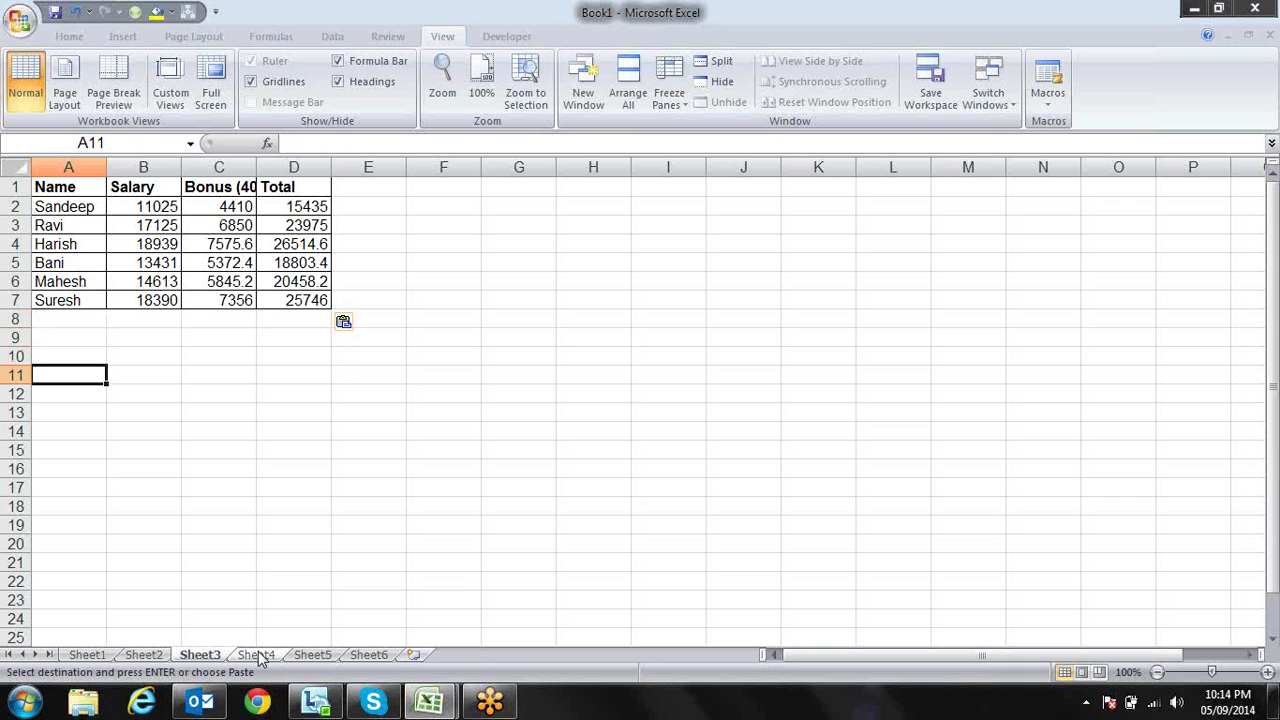
key("Up")
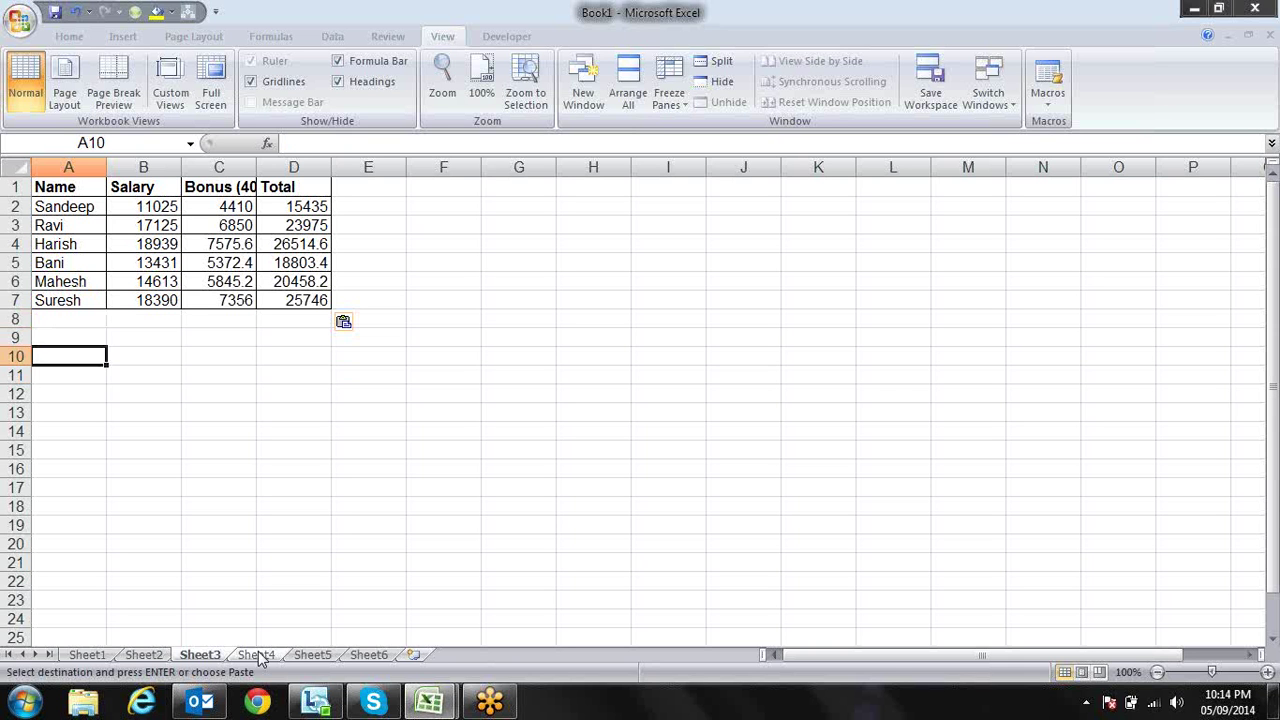
key("Up")
key("Up")
key("Up")
key("Up")
key("Up")
key("Up")
key("ctrl+a")
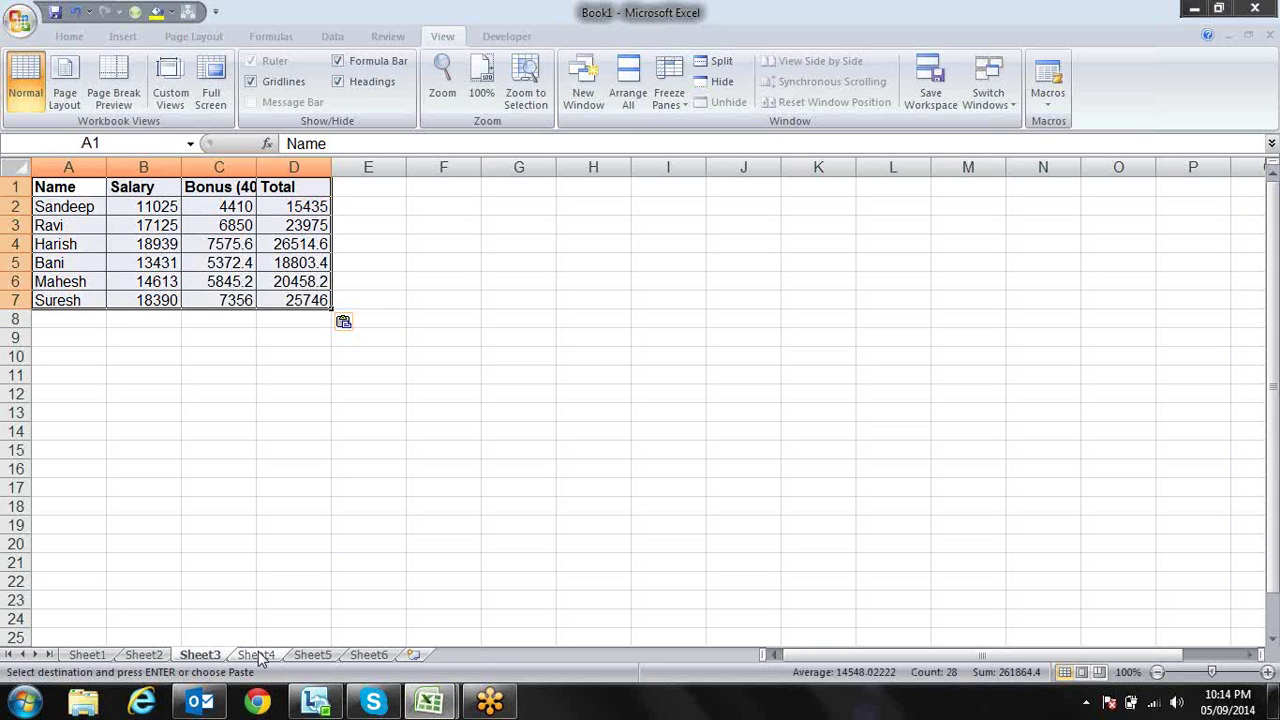
key("ctrl+c")
key("Down")
key("Down")
key("Down")
key("Down")
key("Down")
key("Down")
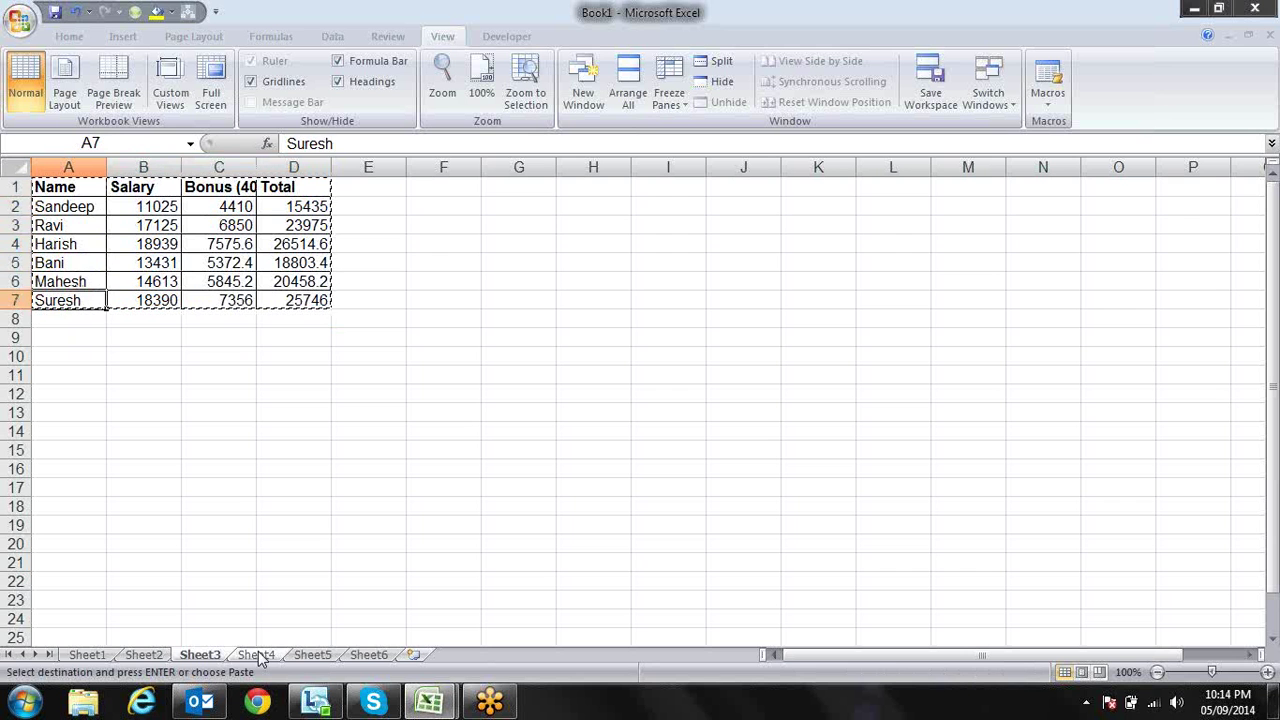
key("Down")
Paste a third copy at A17, then undo both extra copies.
key("Down")
key("Return")
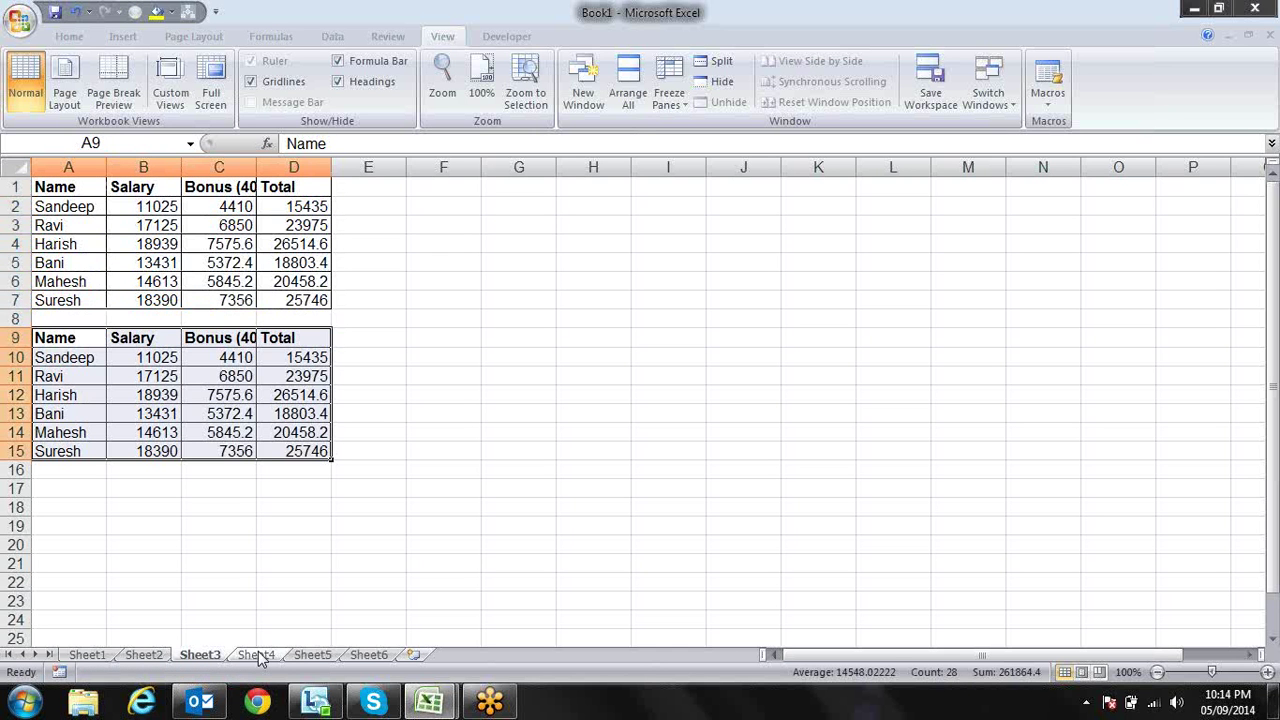
key("ctrl+c")
key("Down")
key("Down")
key("Down")
key("Down")
key("Down")
key("Down")
key("Down")
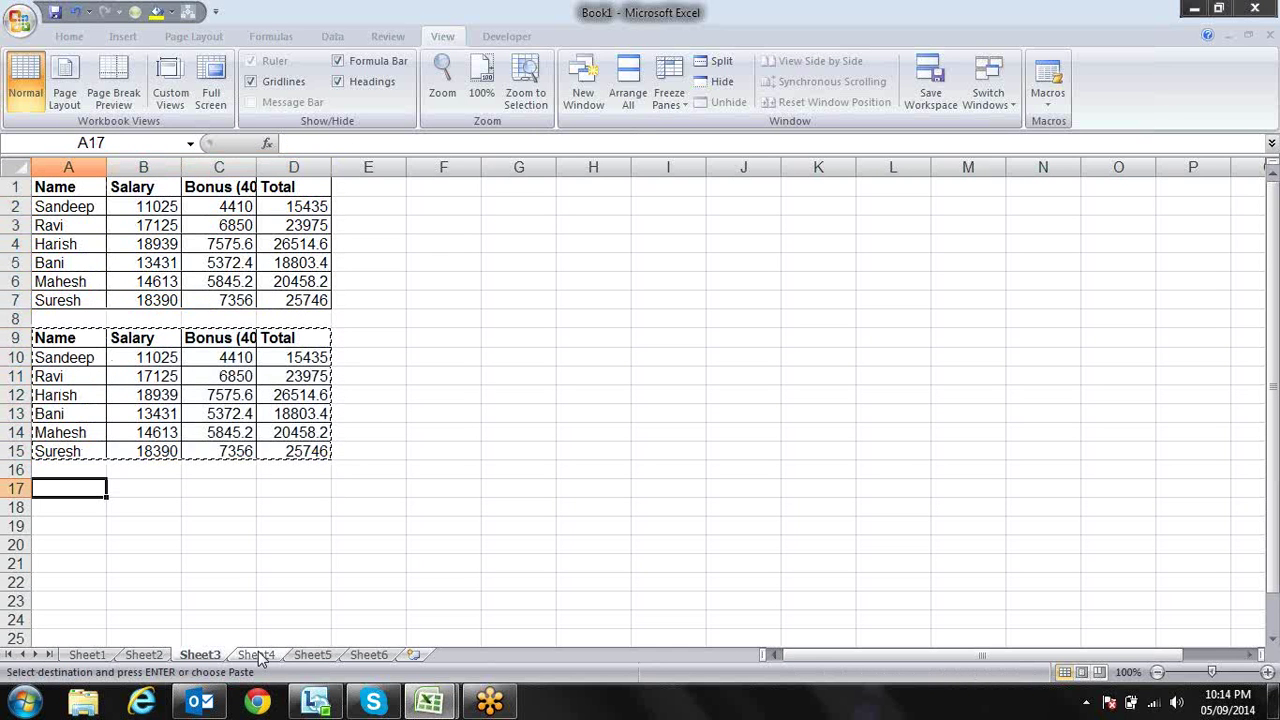
key("ctrl+v")
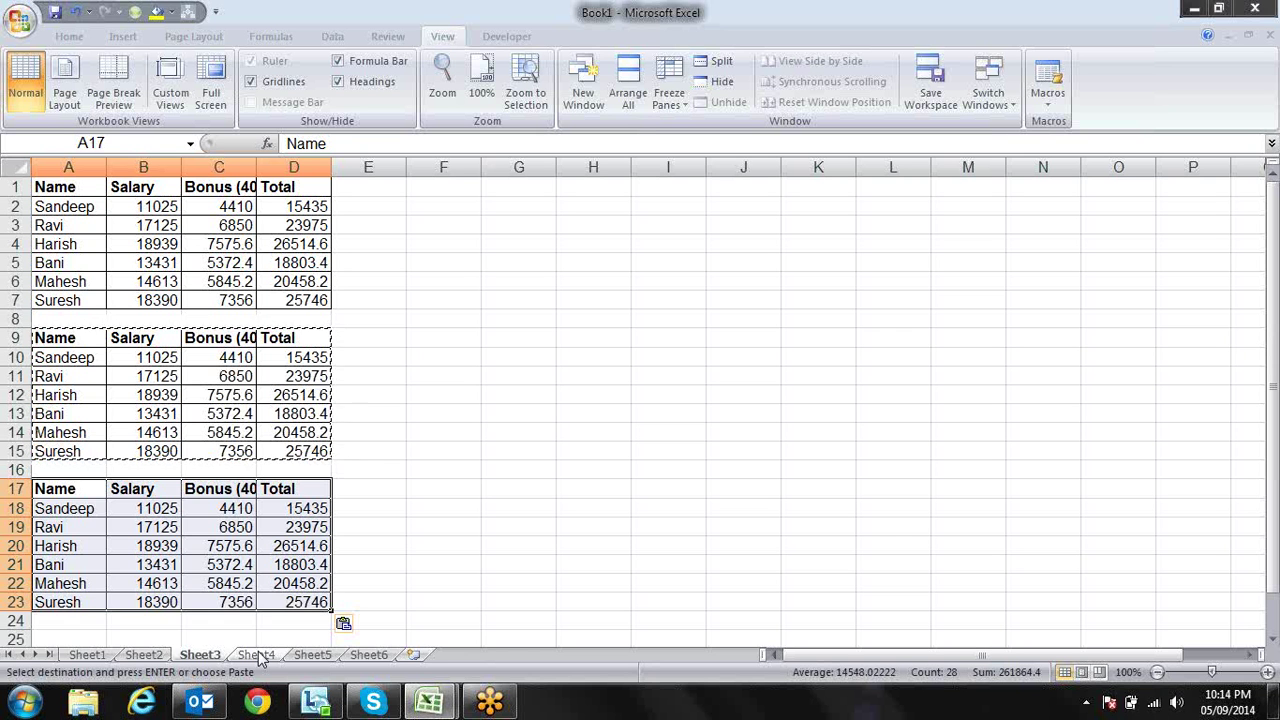
key("ctrl+z")
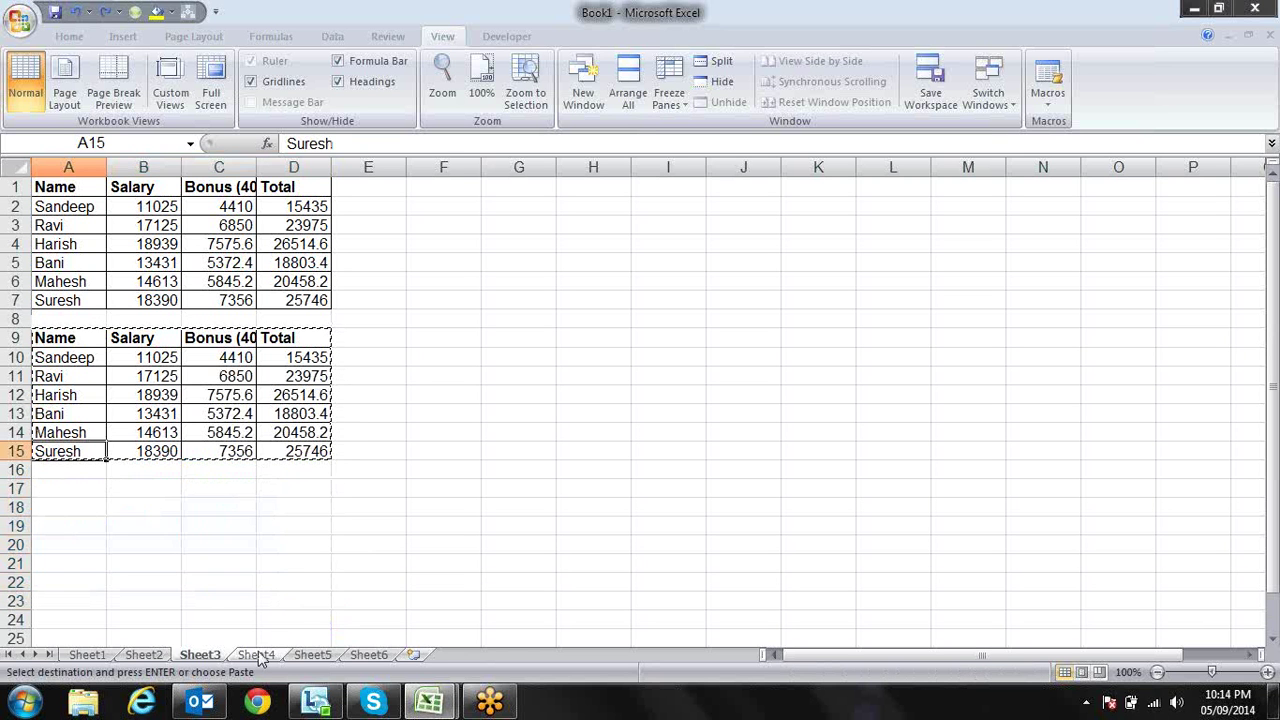
key("ctrl+z")
key("ctrl+z")
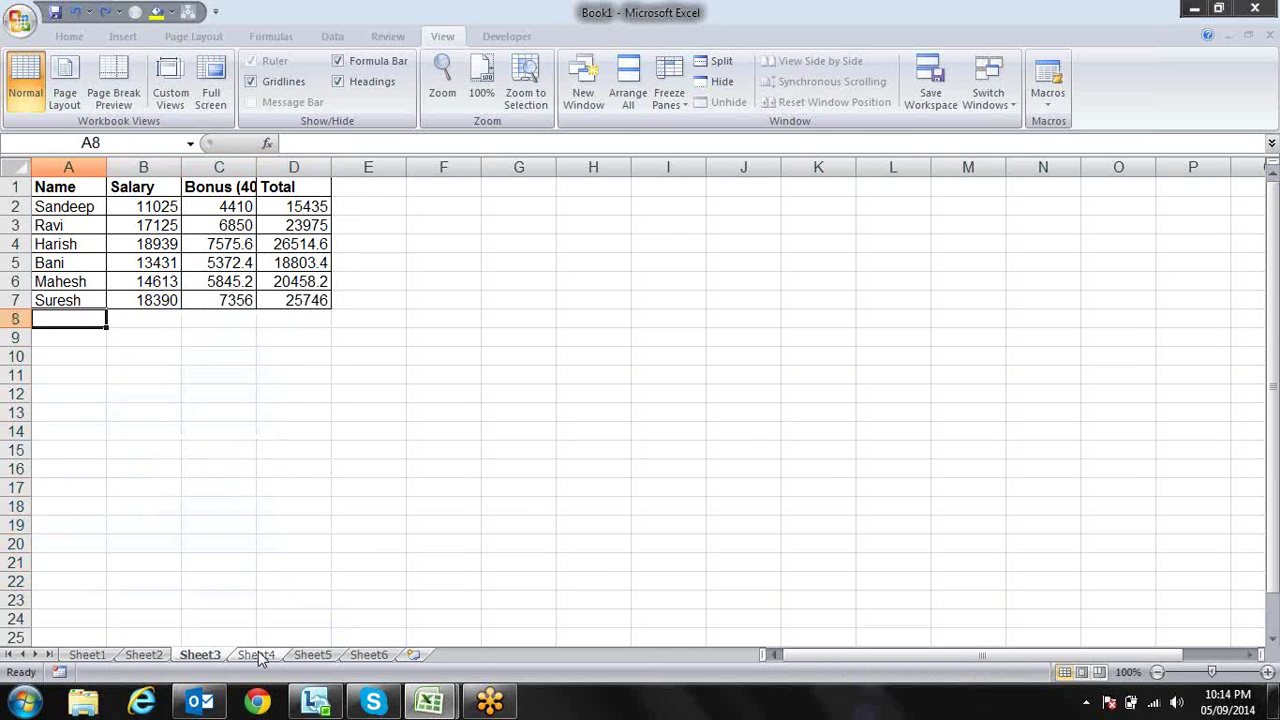
key("Up")
Move to the blank line below myforloop2's End Sub in Module1.
key("alt+F11")
key("Down")
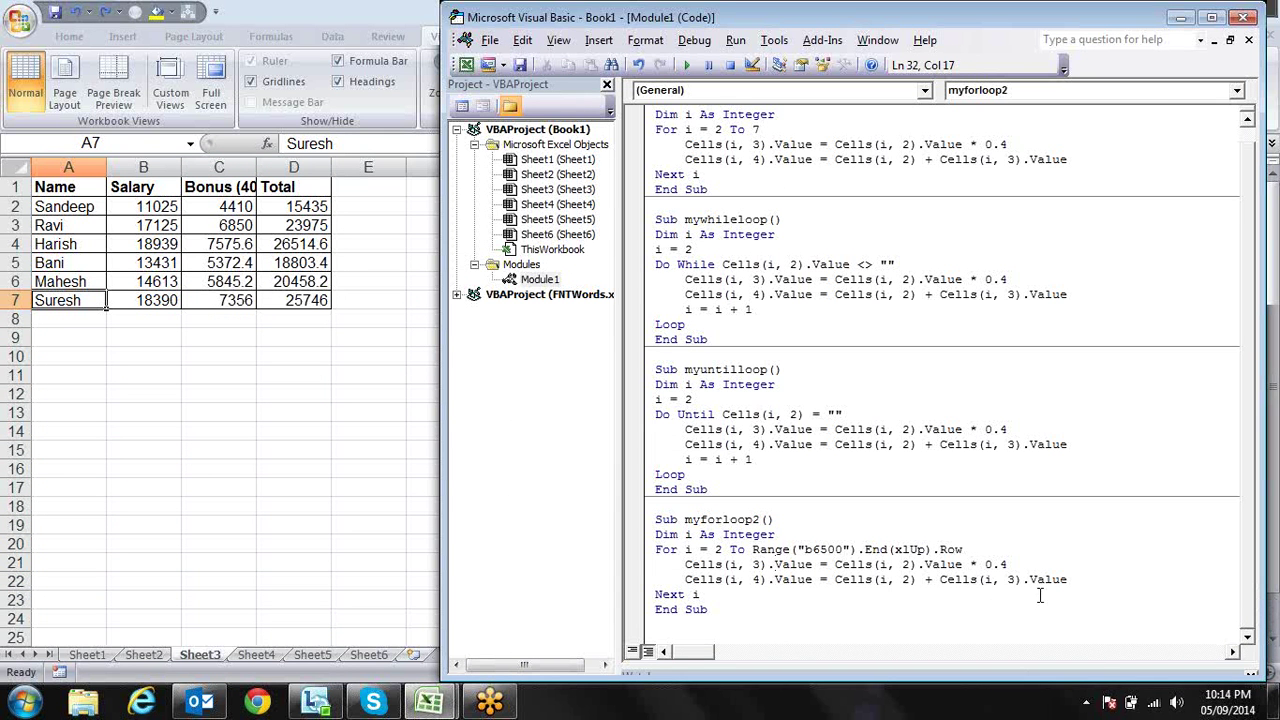
left_click(718, 618)
scroll(1247, 622, "down", 1)
left_click(656, 594)
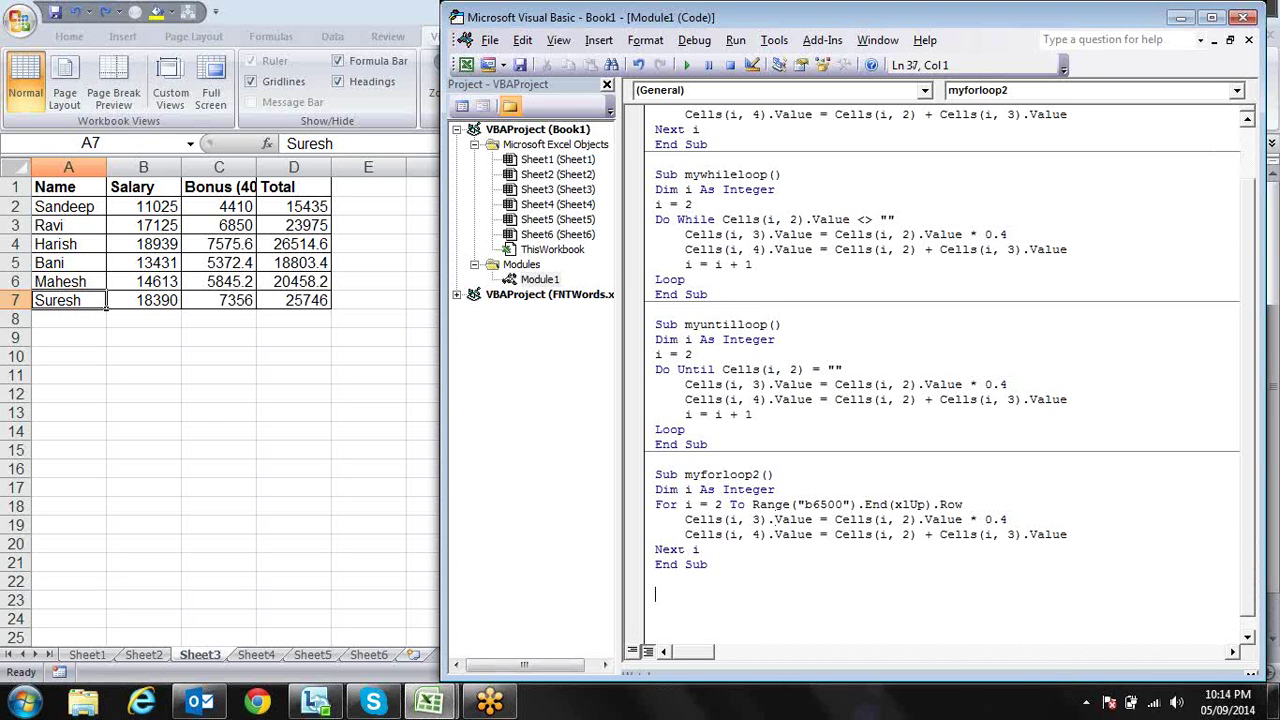
Create the empty Sub copyproc procedure and place the cursor inside it.
type("sub ")
type("cop")
type("yd")
key("BackSpace")
key("BackSpace")
type("y")
key("BackSpace")
type("t")
key("BackSpace")
type("yp")
type("roc")
key("Return")
key("Return")
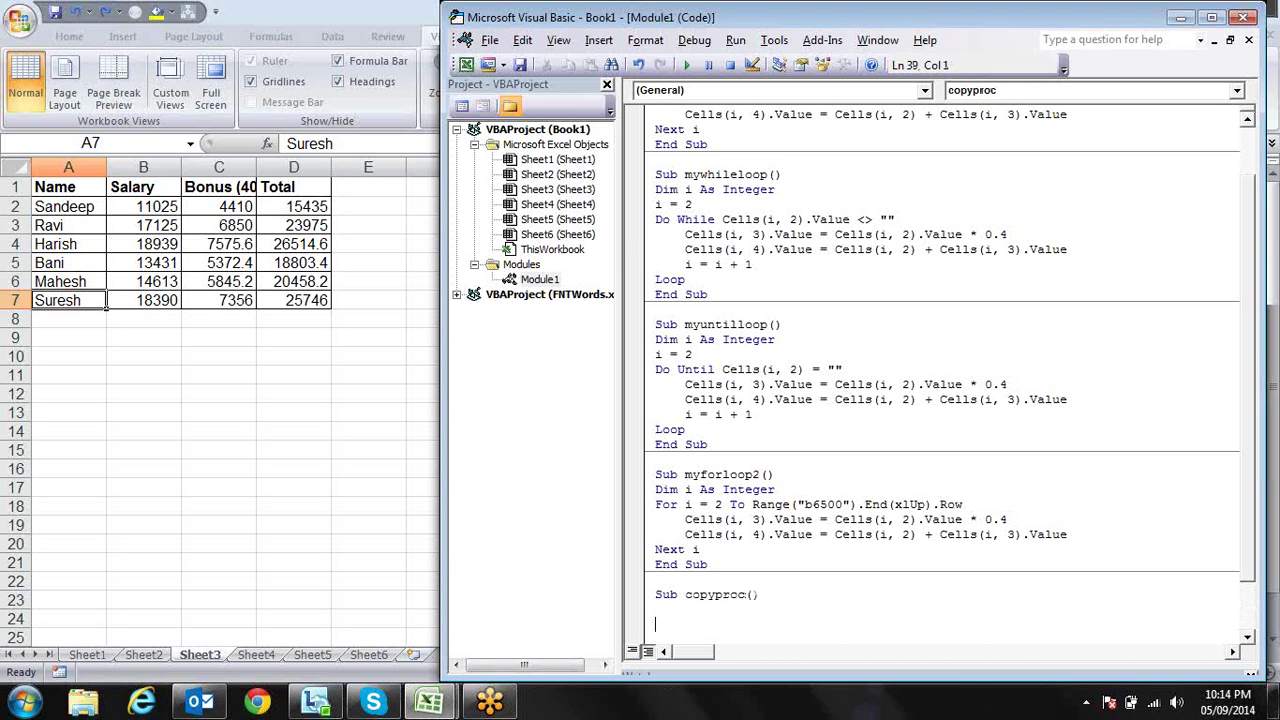
key("Return")
key("Down")
key("Down")
left_click(656, 565)
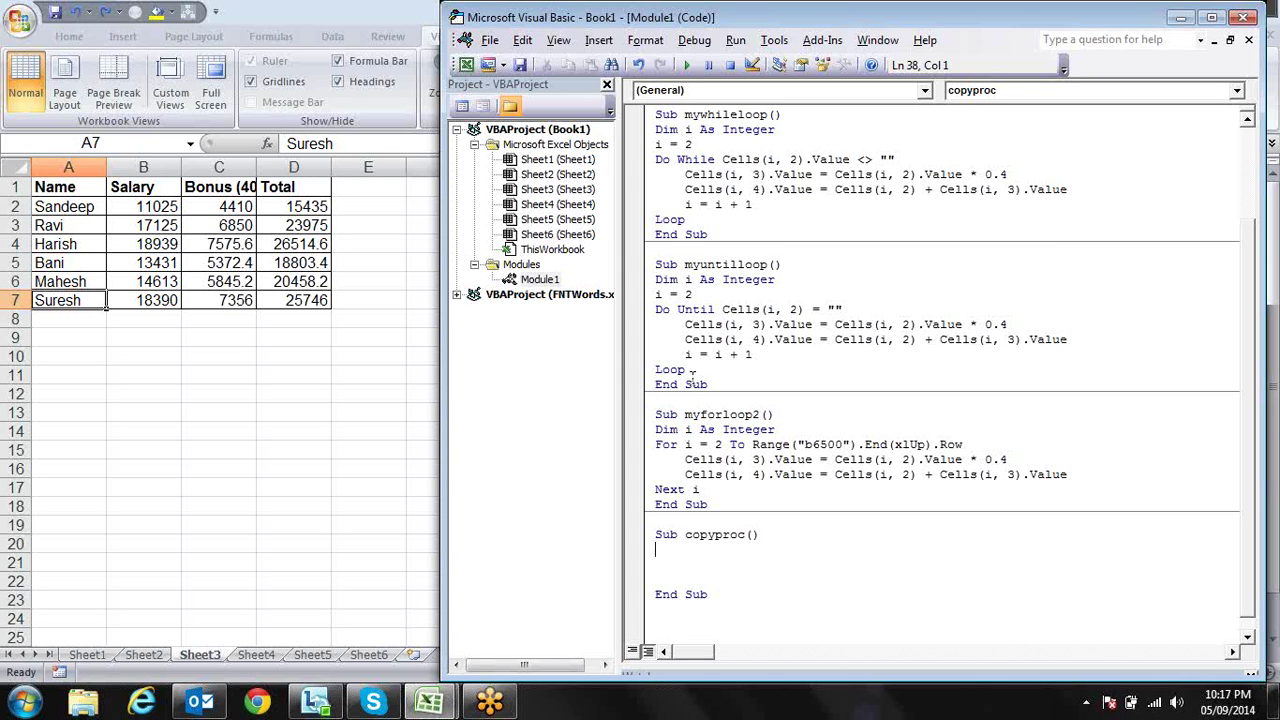
Google 'waht is compiler' in Chrome and open the Compiler Wikipedia result.
left_click(258, 703)
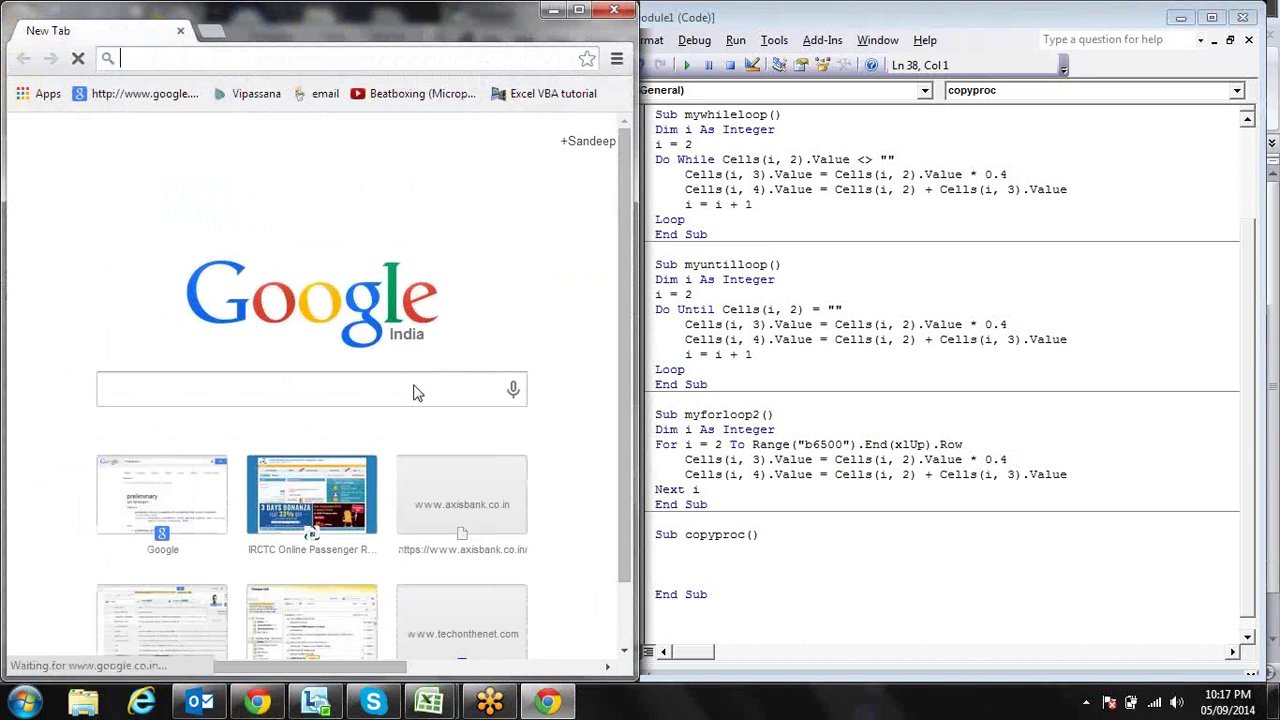
left_click(415, 386)
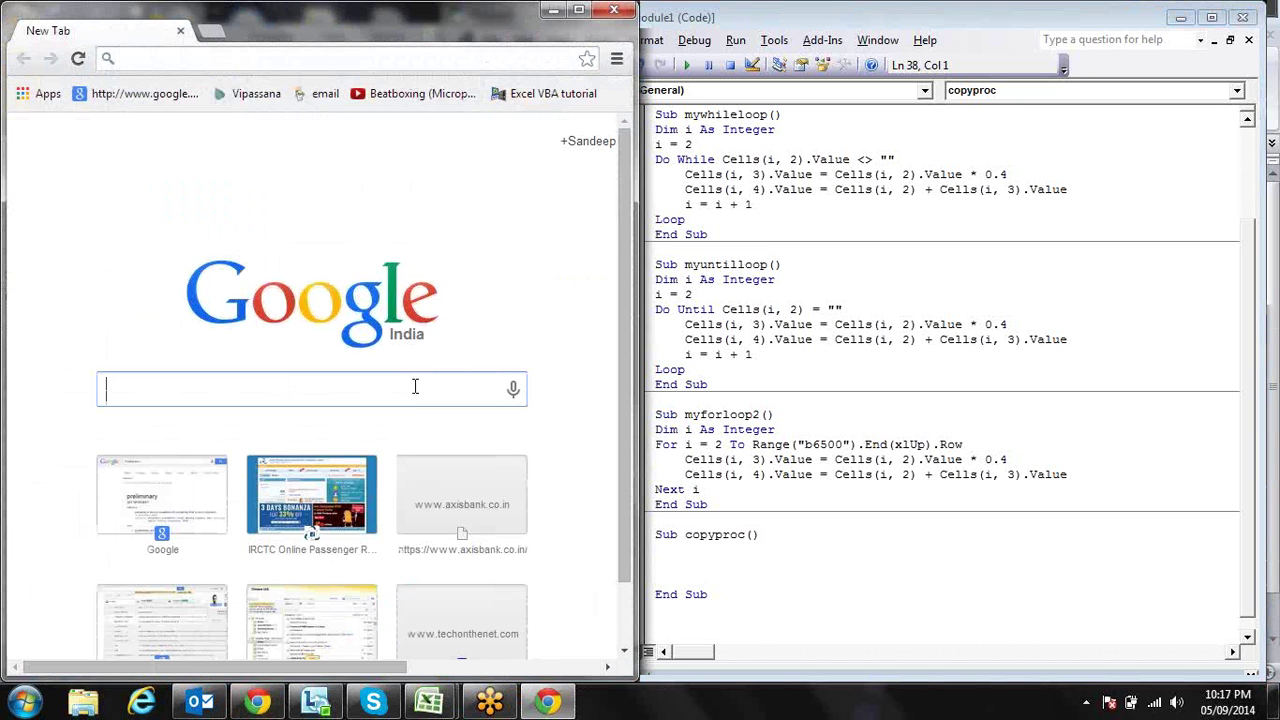
type("waht is com")
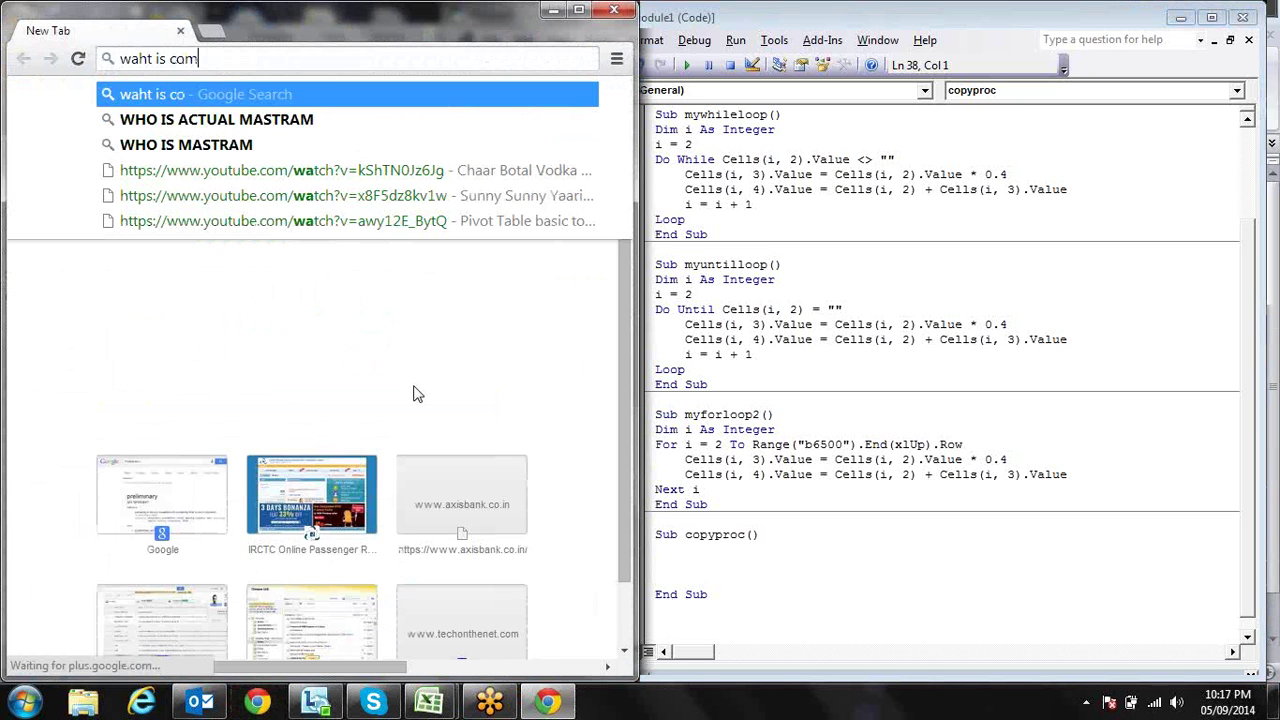
type("piler")
key("Return")
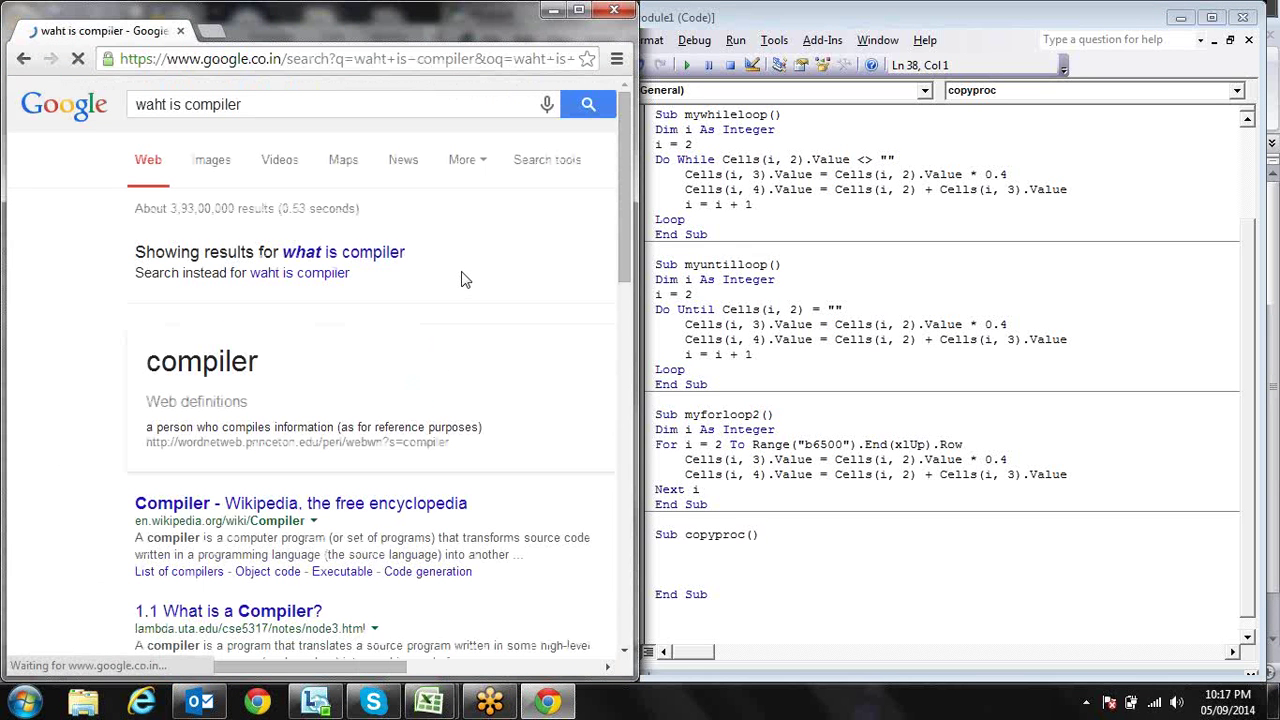
left_click(432, 510)
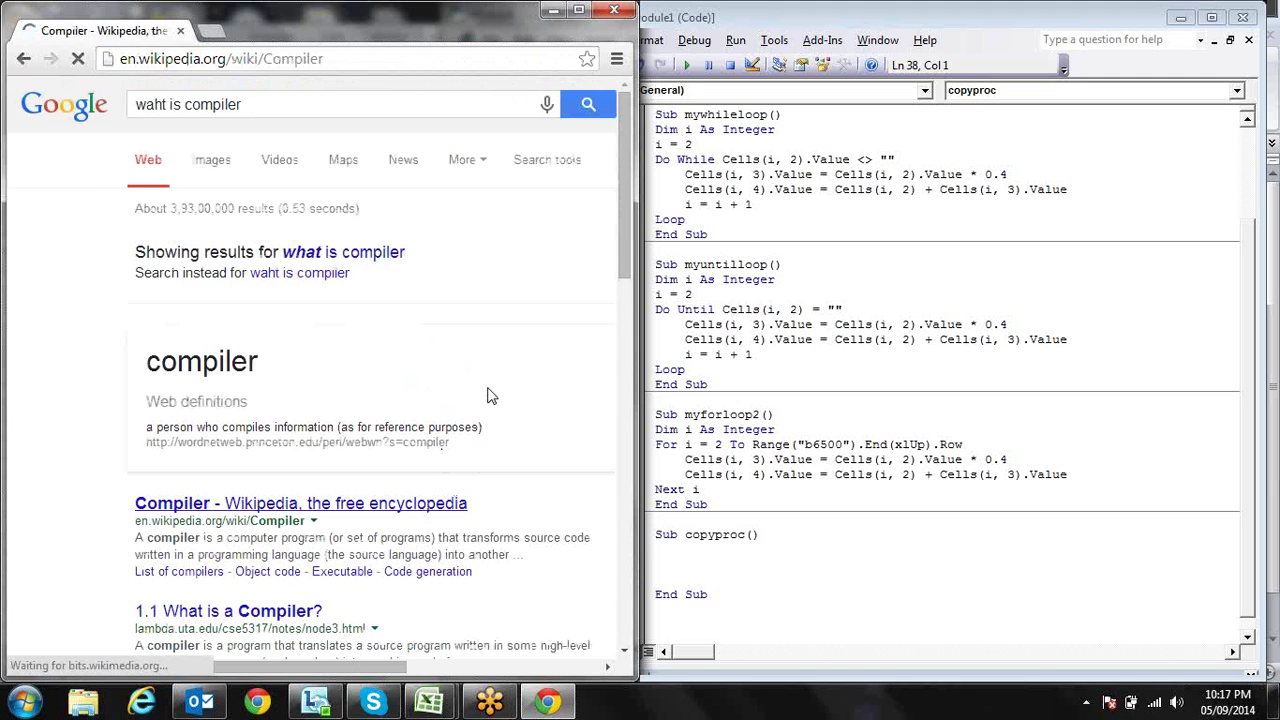
Maximise Chrome, read the Compiler article, and open the Compiler.svg diagram at full size.
left_click(584, 10)
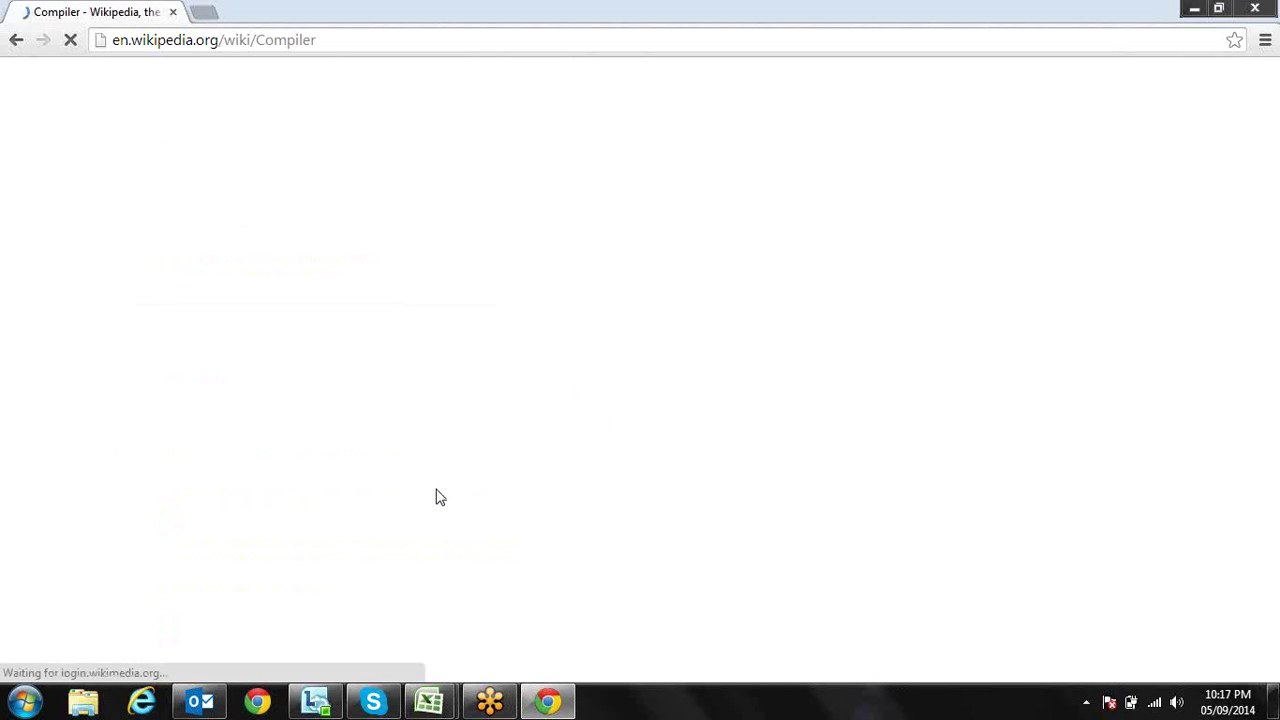
scroll(440, 500, "down", 2)
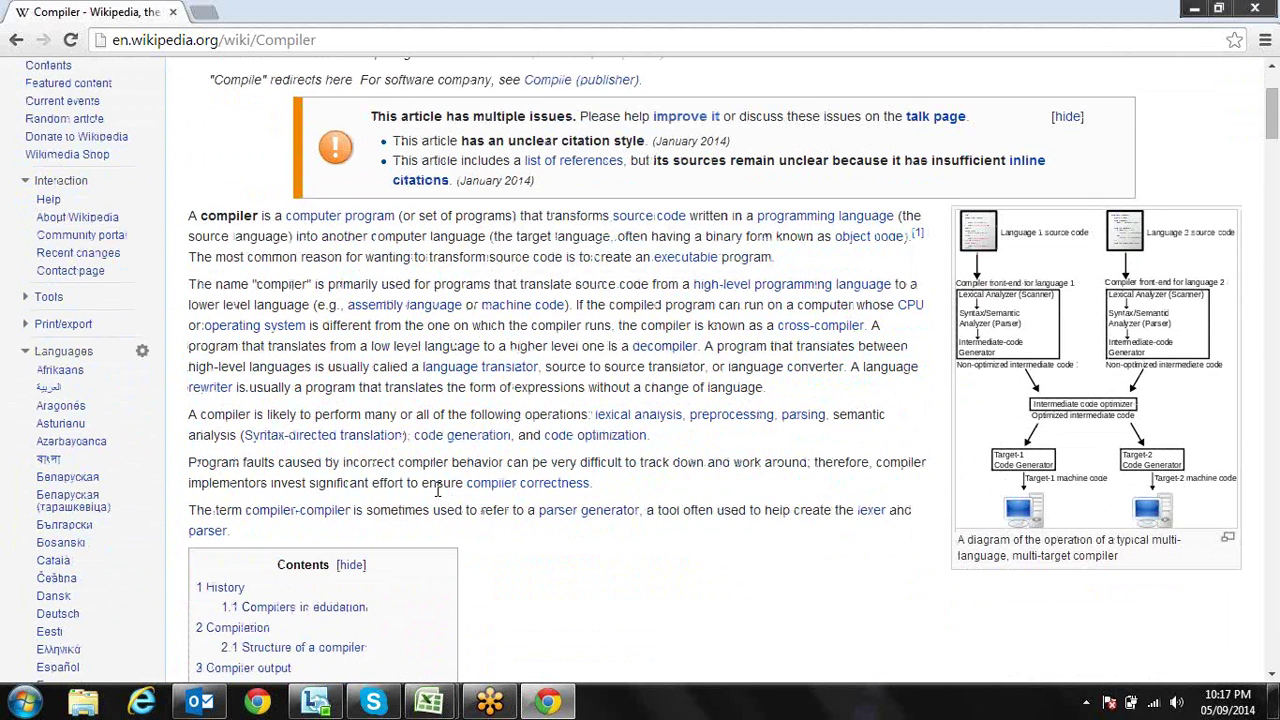
left_click(1103, 373)
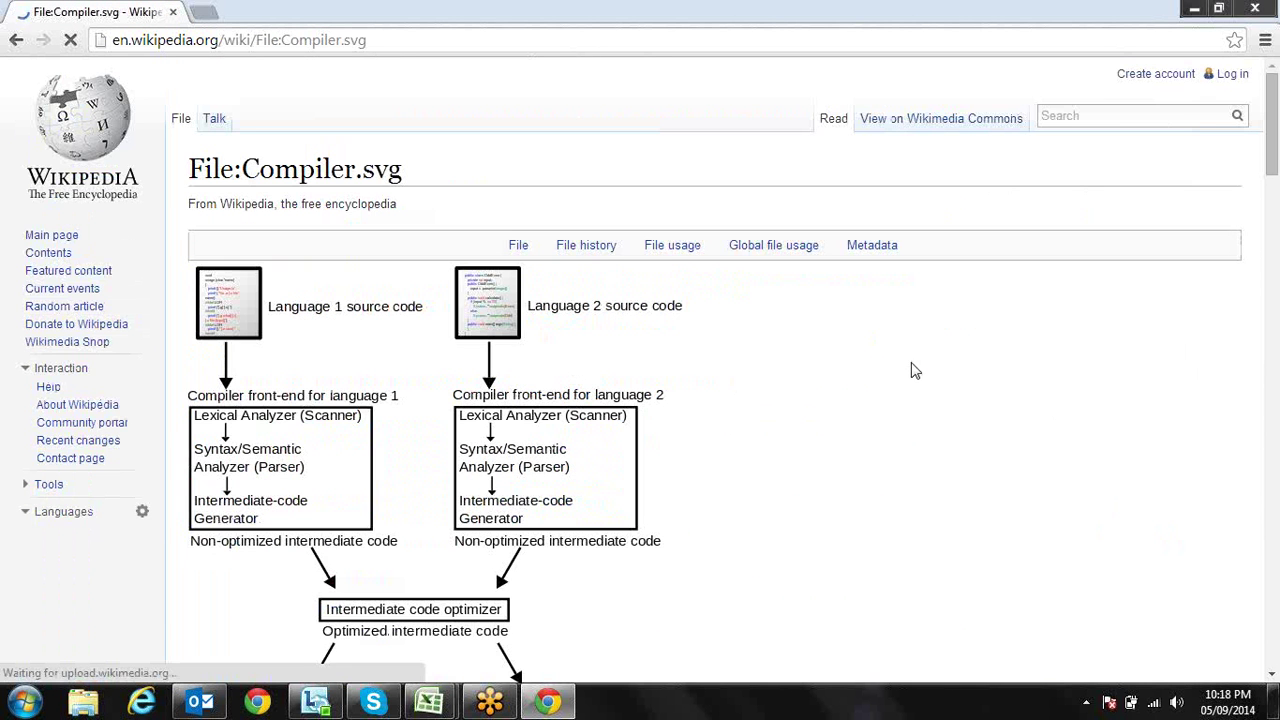
scroll(815, 384, "down", 1)
scroll(815, 384, "down", 1)
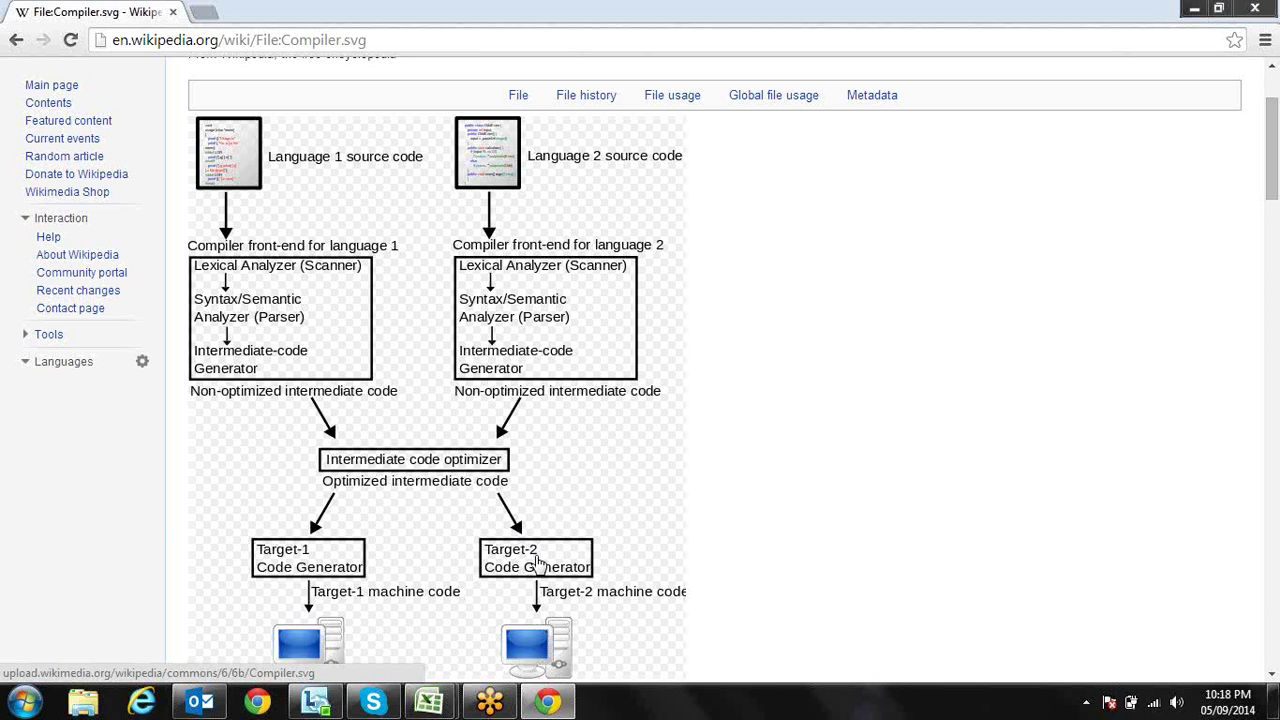
scroll(537, 563, "down", 3)
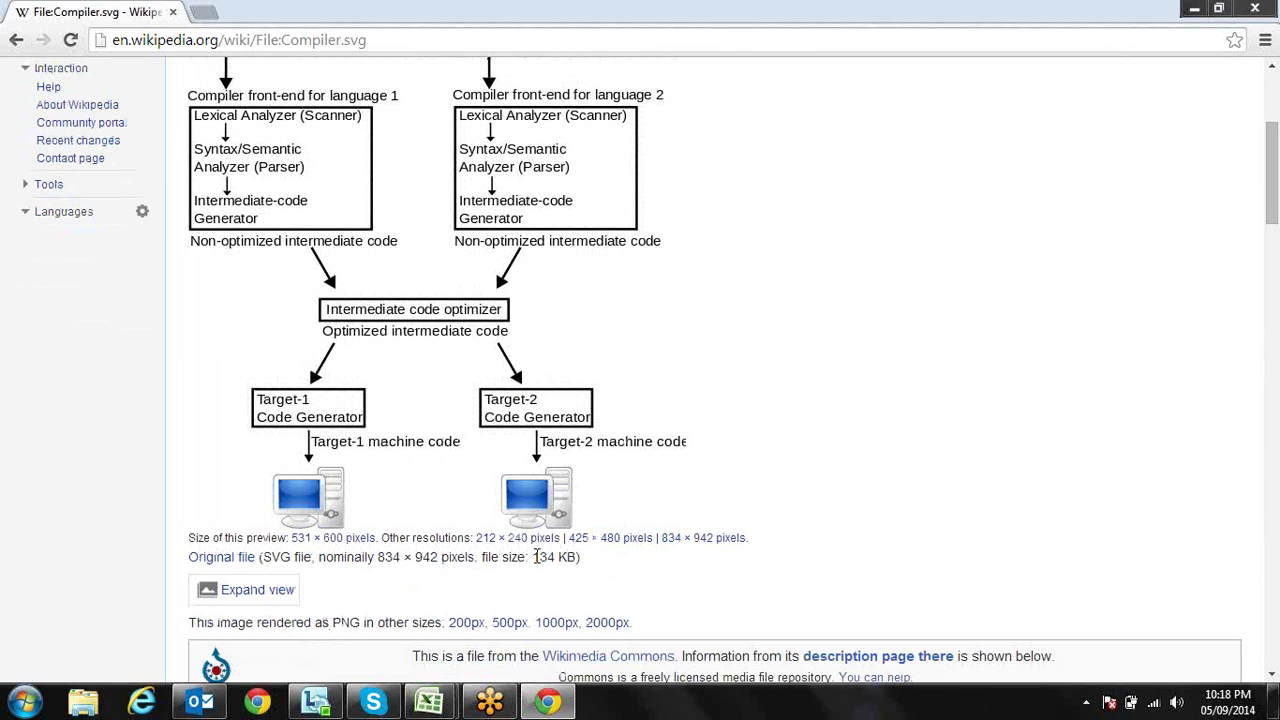
scroll(537, 557, "up", 3)
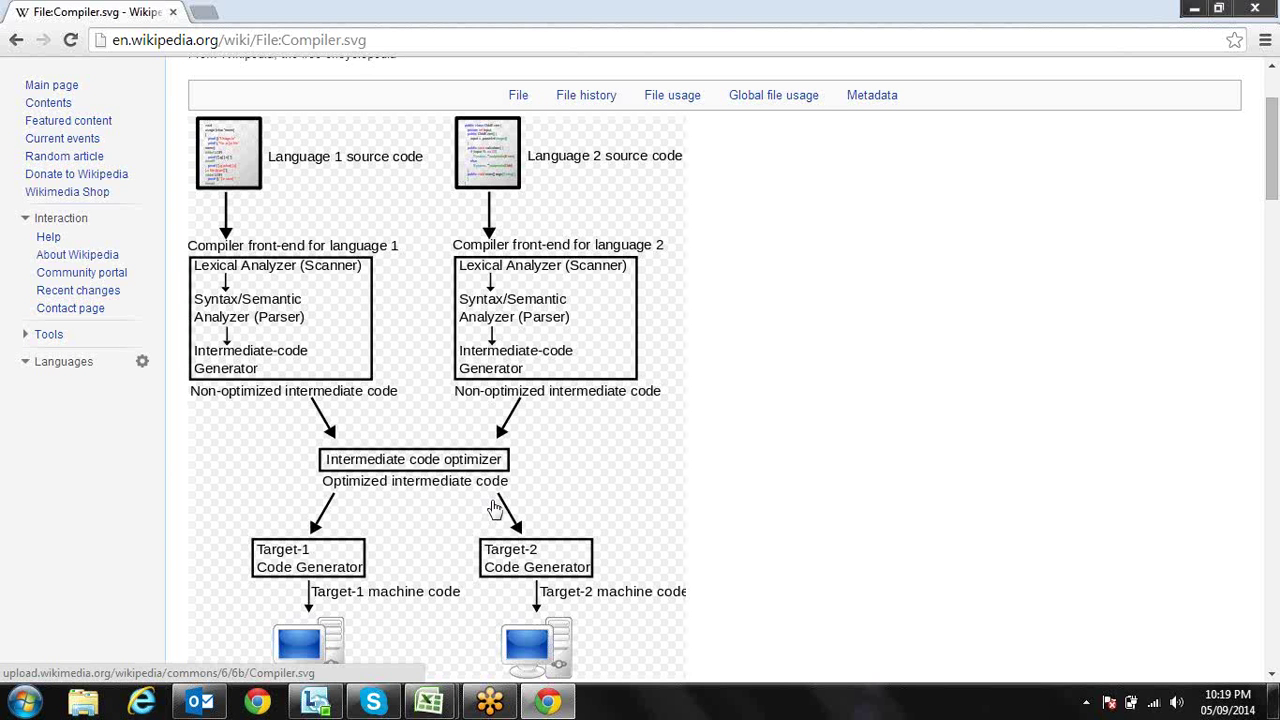
left_click(437, 245)
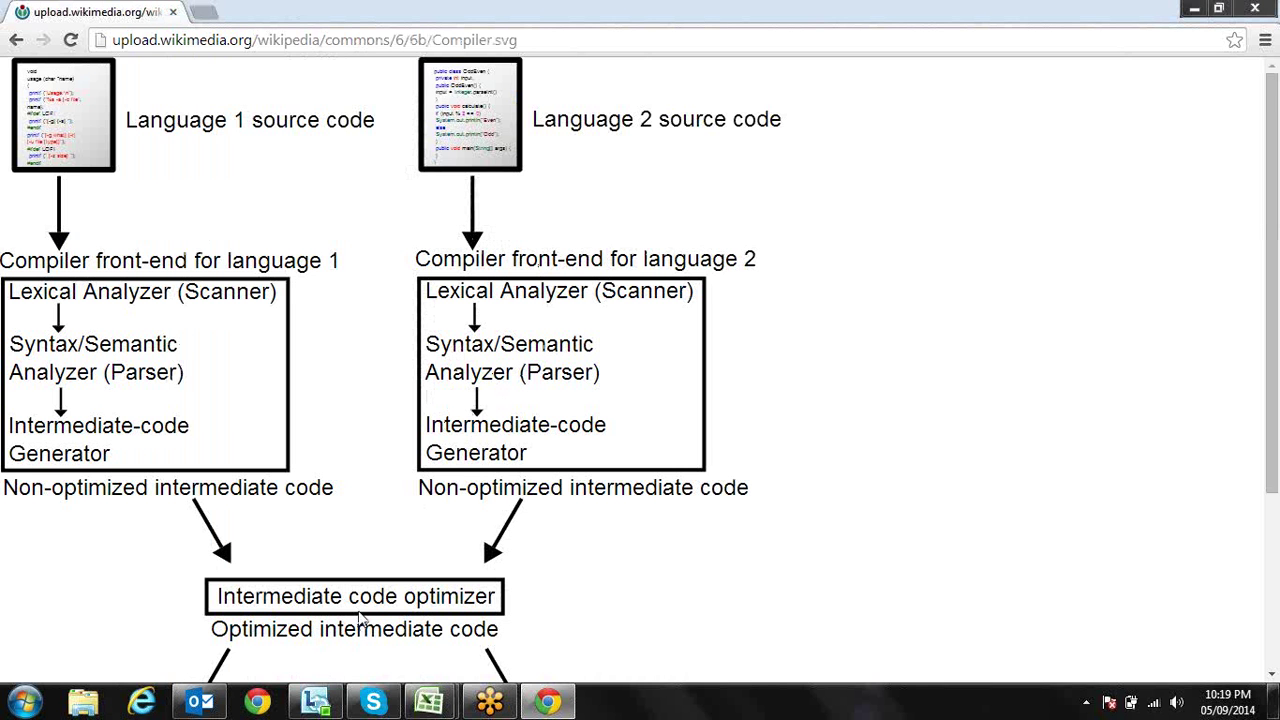
Scroll through the Compiler.svg diagram, then close Chrome to return to the VBA editor.
scroll(360, 618, "down", 1)
scroll(360, 618, "down", 5)
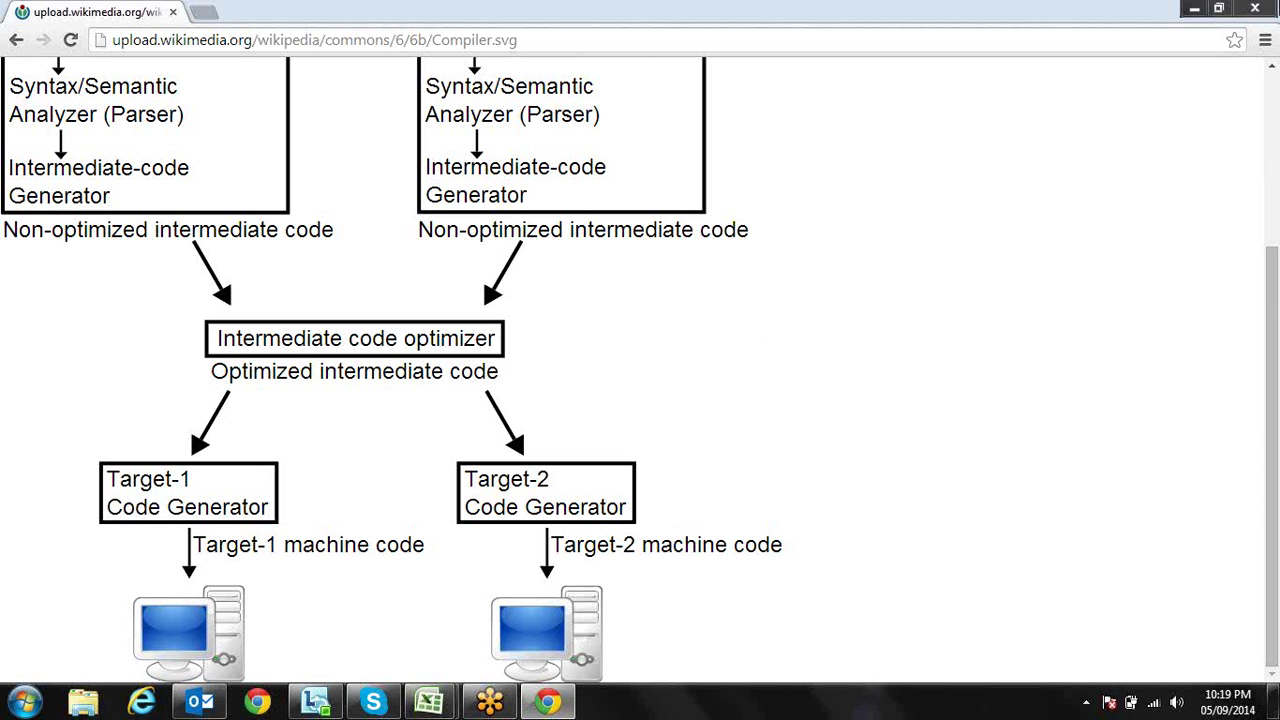
left_click(1268, 8)
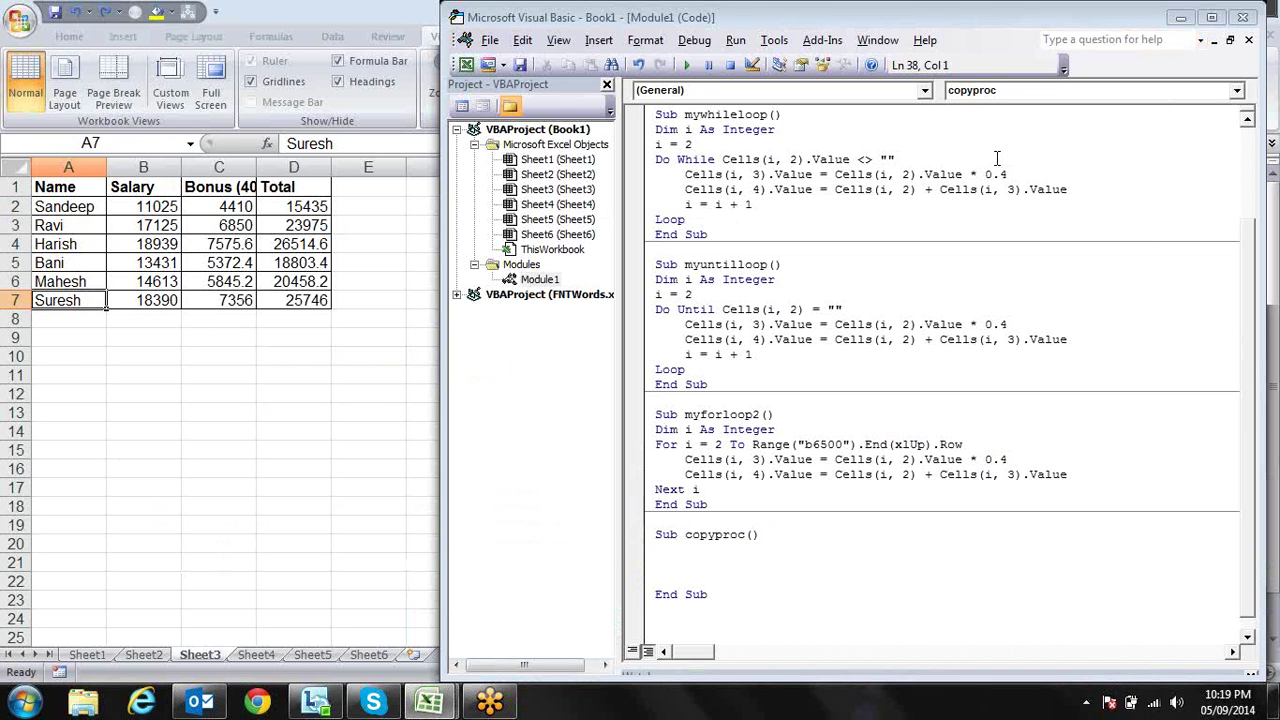
left_click(378, 396)
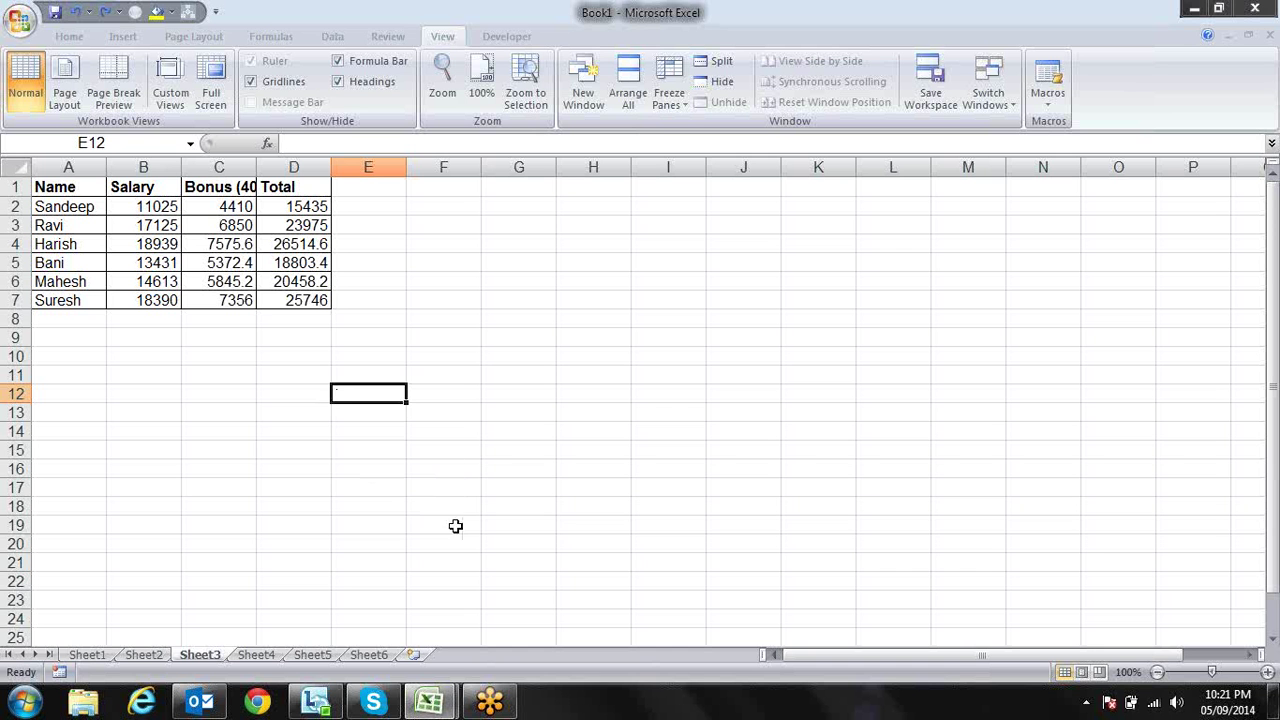
left_click(430, 700)
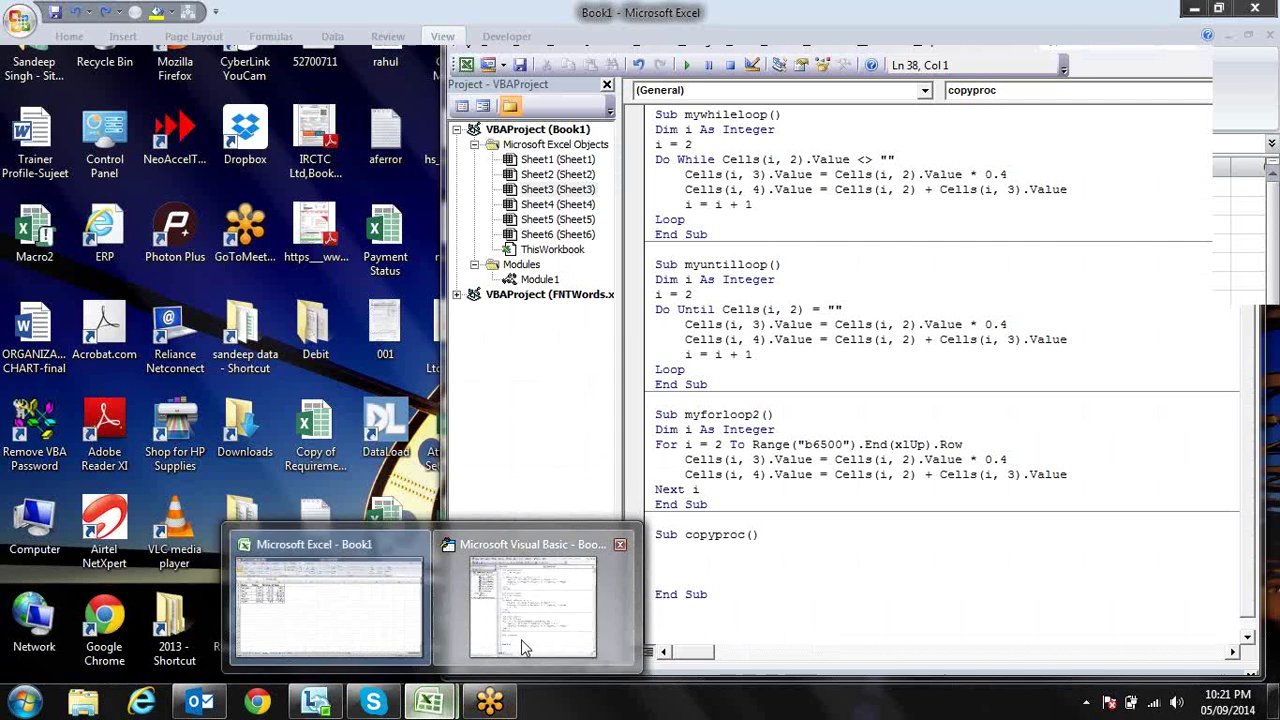
left_click(521, 639)
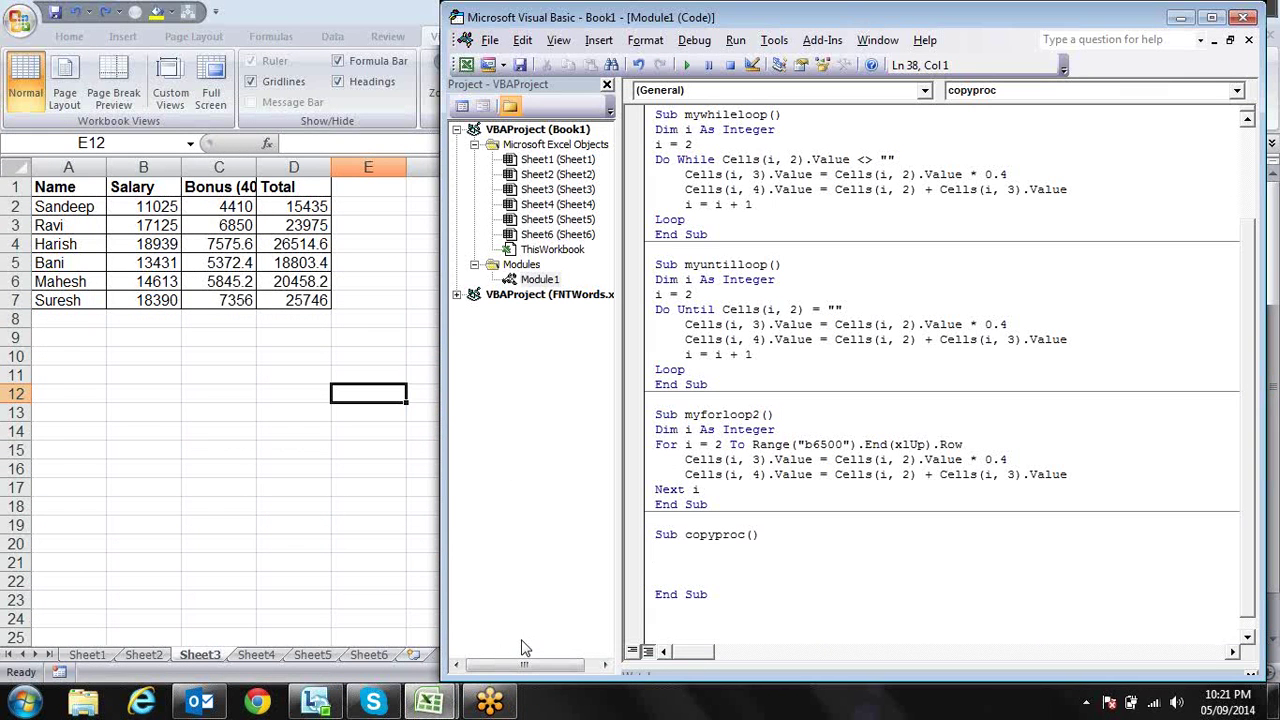
Add the line Range("a1:d7").Copy to copyproc, fixing the missing quotes after the compile error.
key("Return")
type("range")
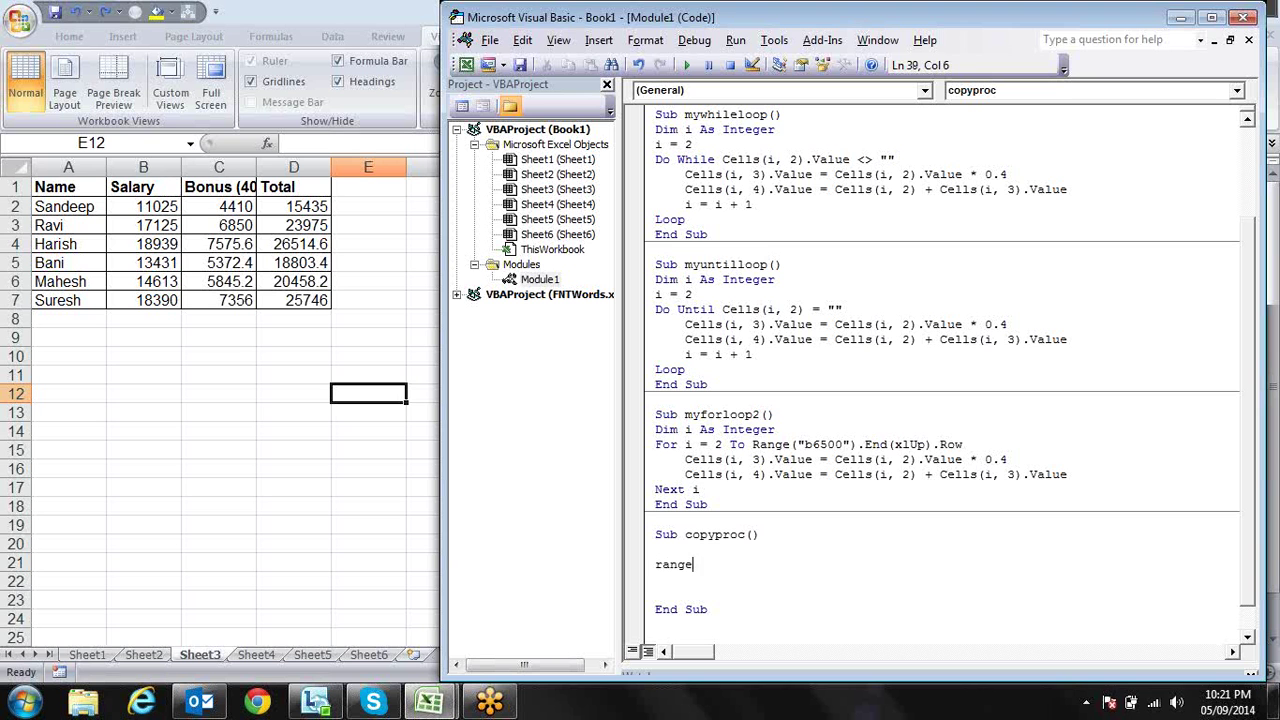
type("(a")
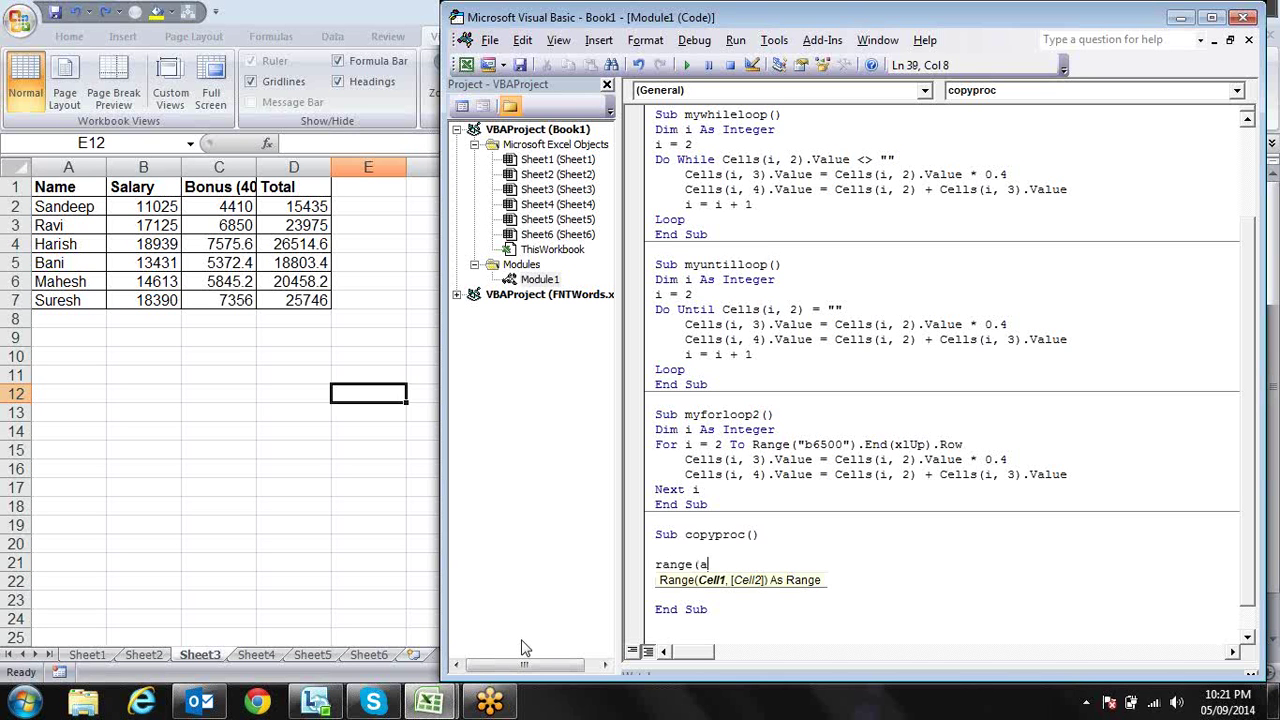
type("1:")
type("d")
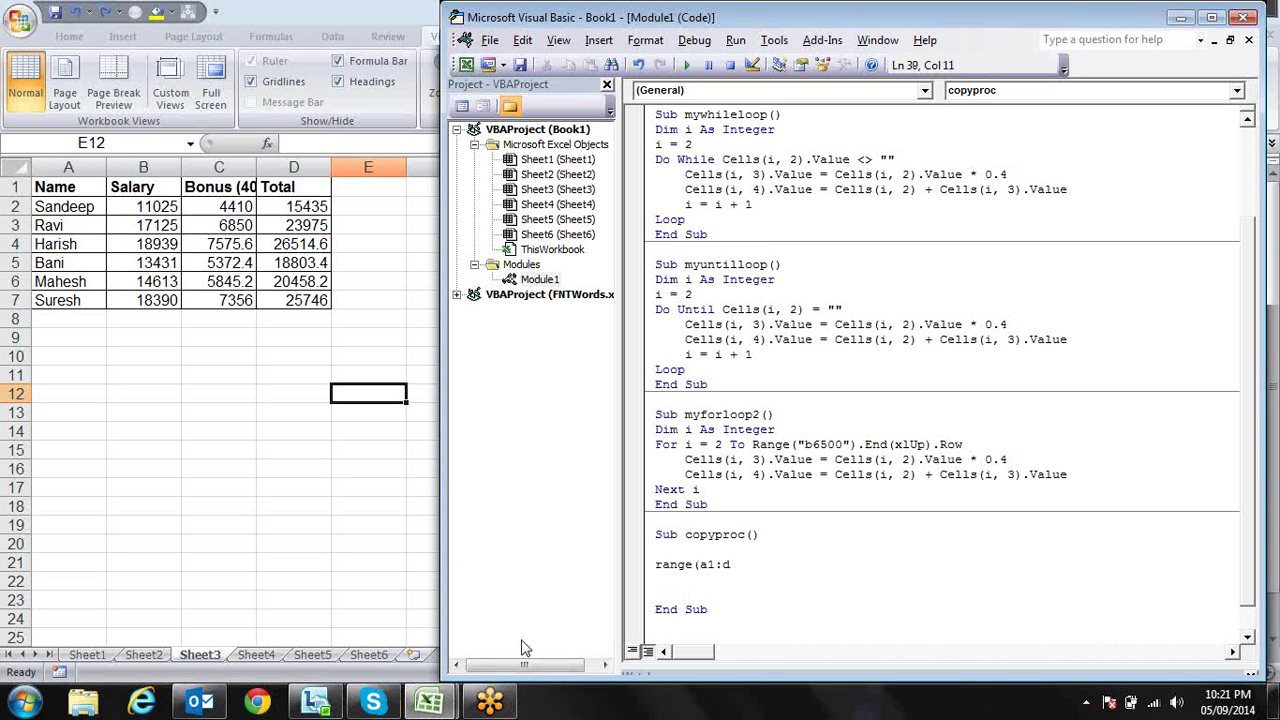
type("7")
type(")")
type(".copy")
key("Return")
key("Return")
key("Left")
key("Left")
key("Down")
key("Up")
type("\"")
key("Right")
key("Right")
key("Right")
key("Right")
key("Right")
type("\"")
key("Return")
Add Range("A6500").End(xlUp).Offset(2, 0).PasteSpecial and insert a blank line under Sub copyproc().
type("rang")
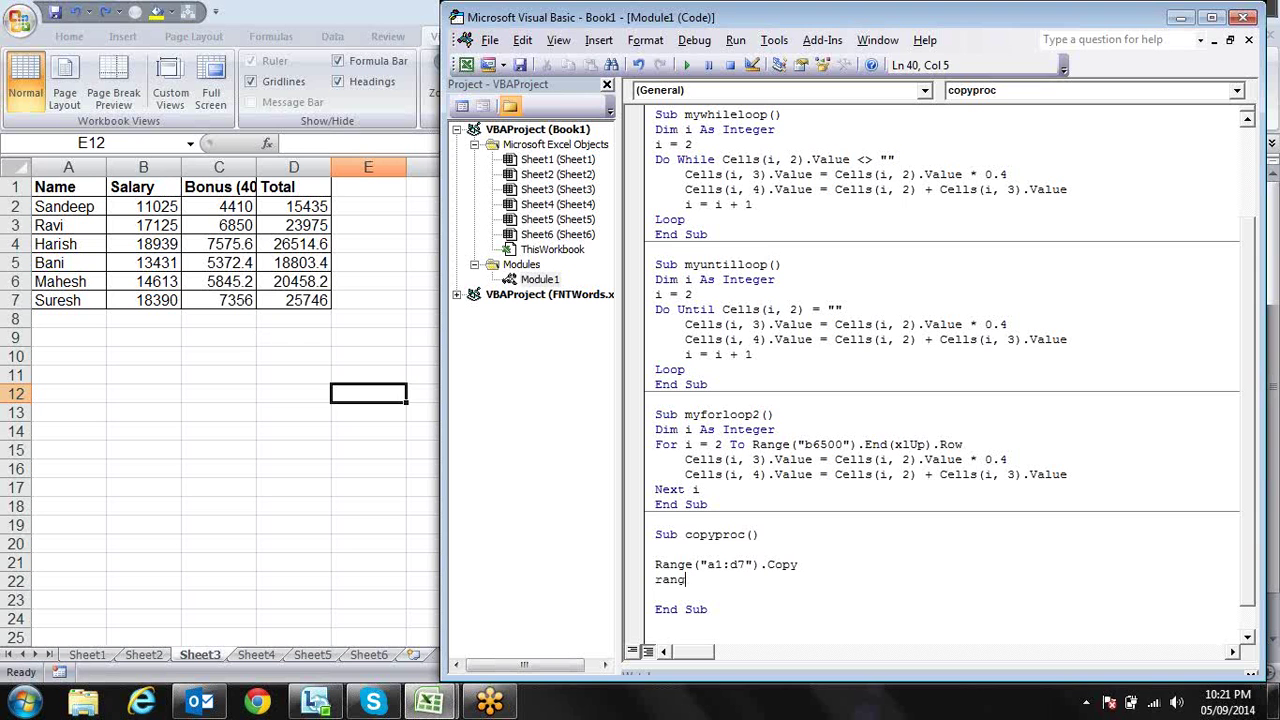
type("e(")
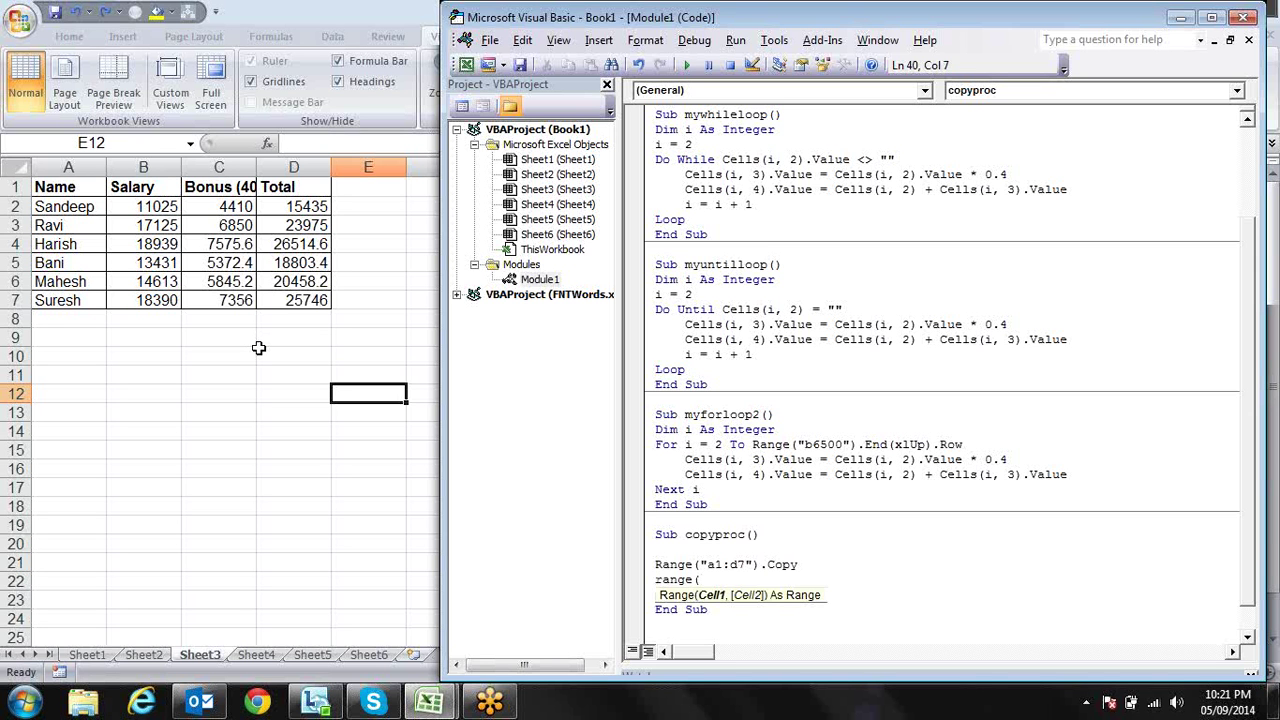
type("\"A")
type("65000")
key("BackSpace")
type("\"")
type(")")
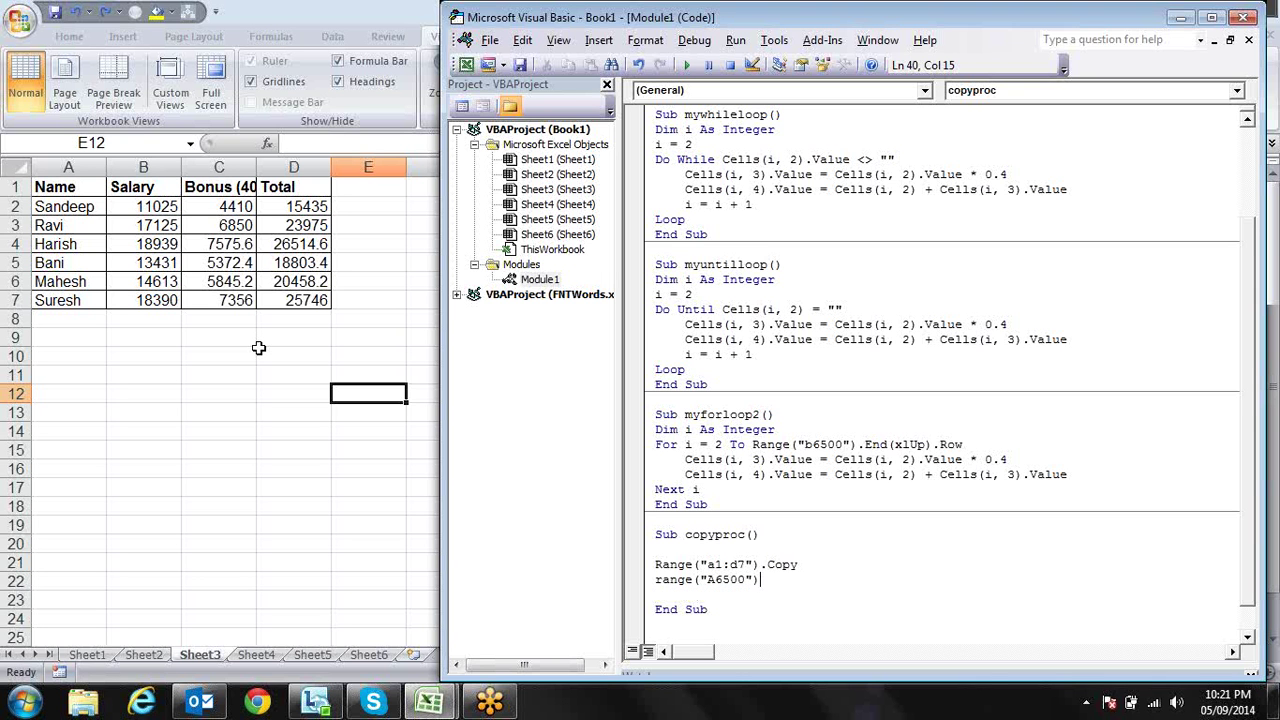
type(".en")
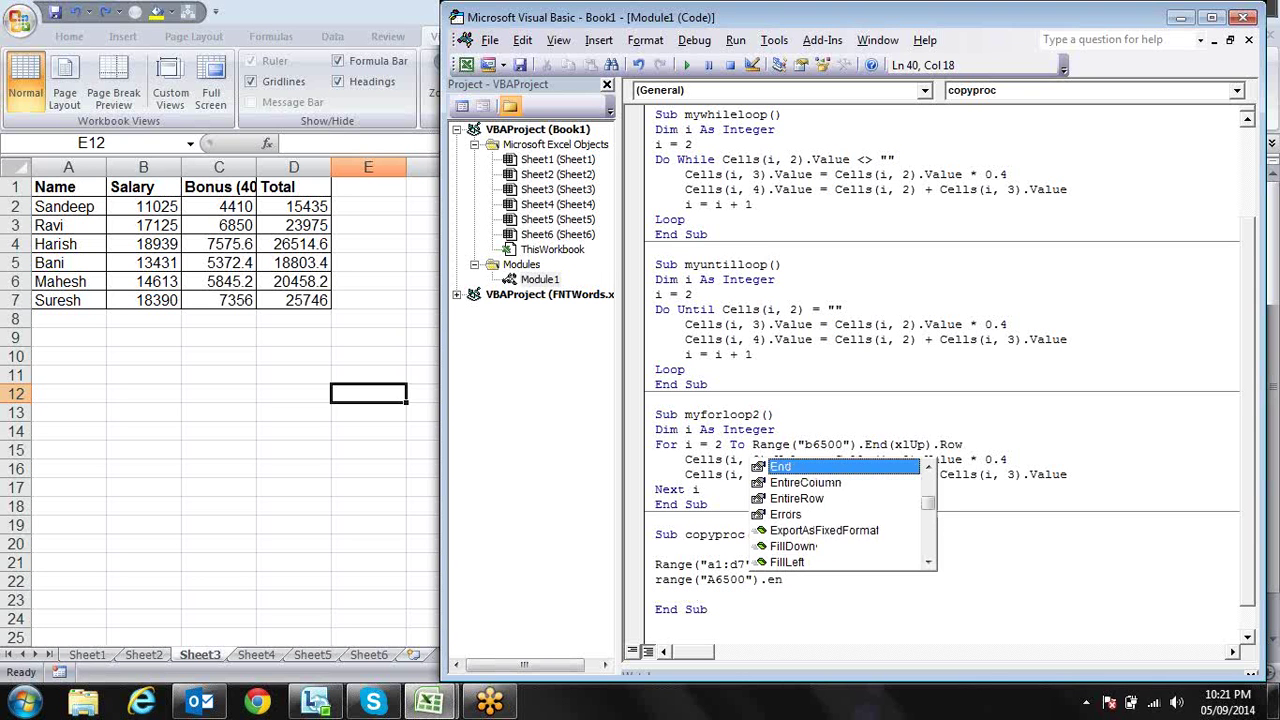
key("Tab")
type("(")
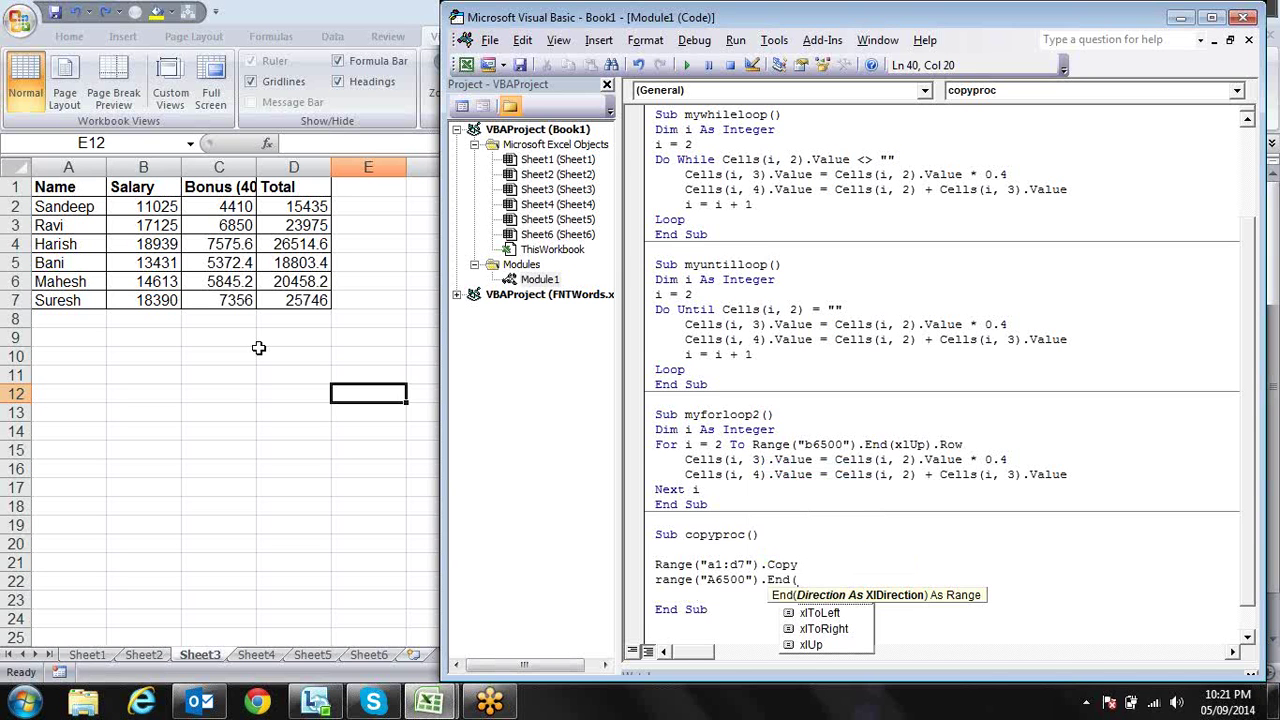
key("Down")
key("Down")
key("Down")
key("Down")
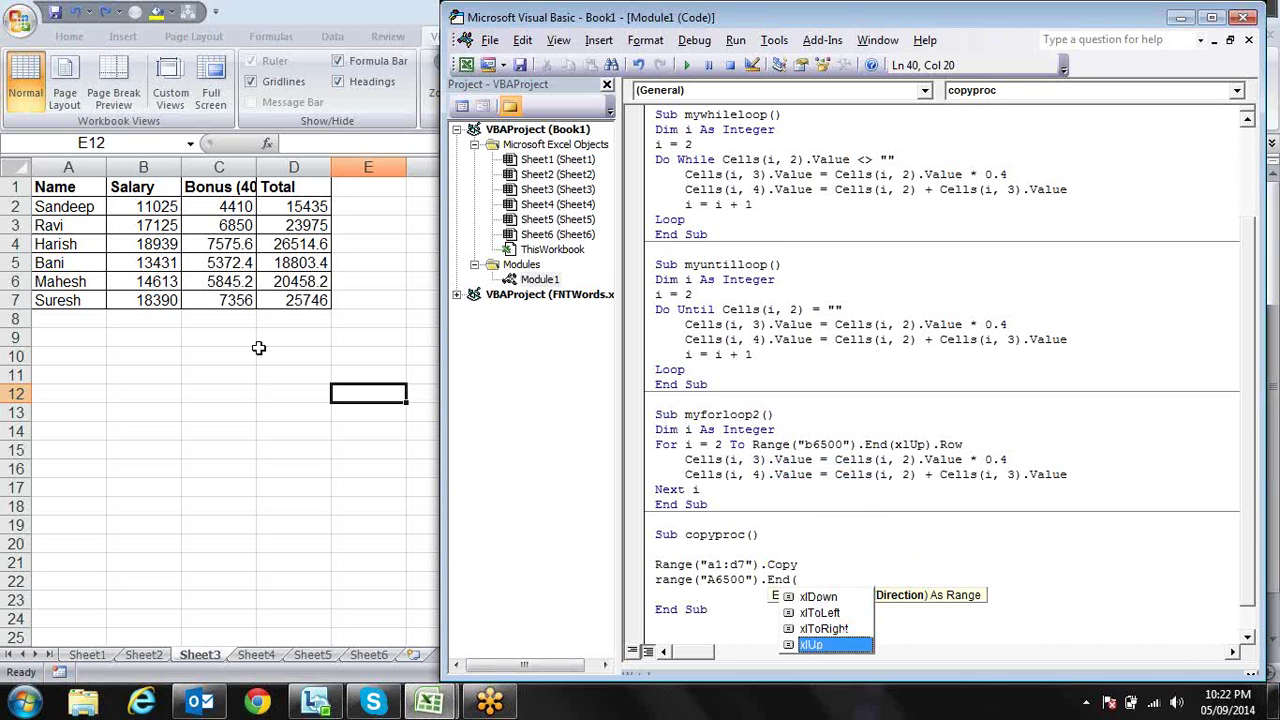
key("Tab")
type(")")
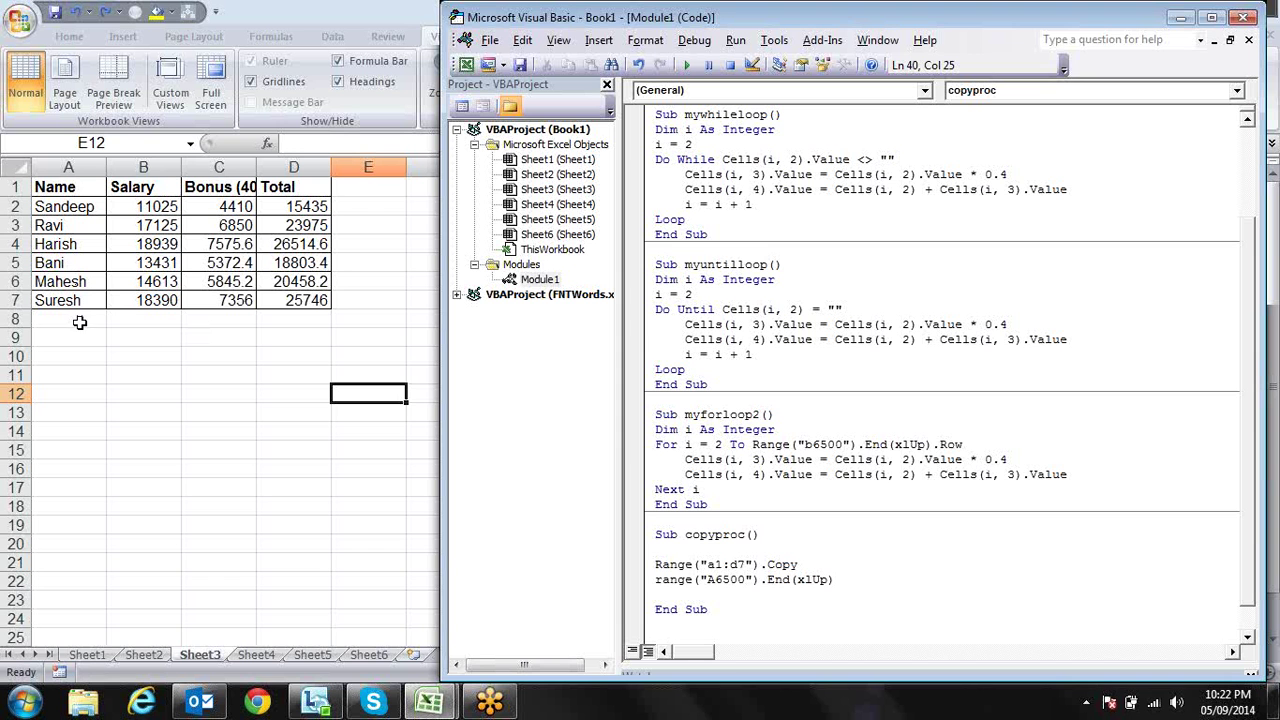
type(".of")
key("Tab")
type("(")
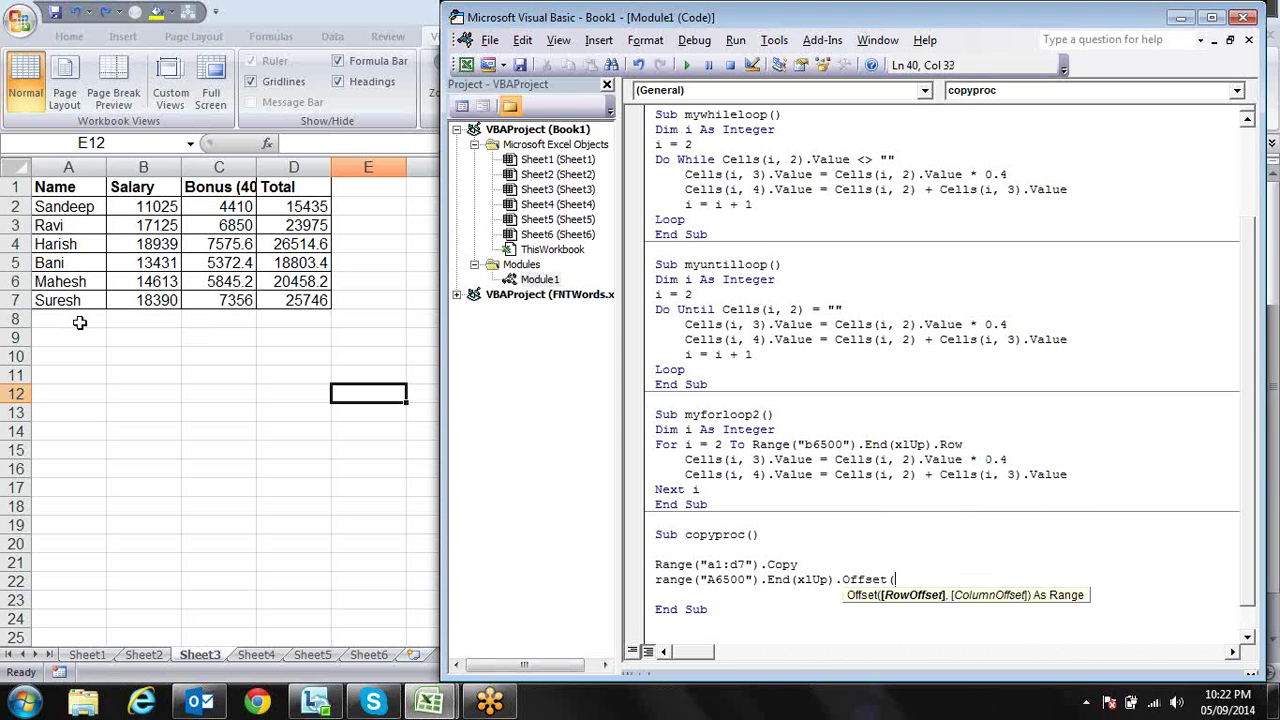
type("2")
type(",")
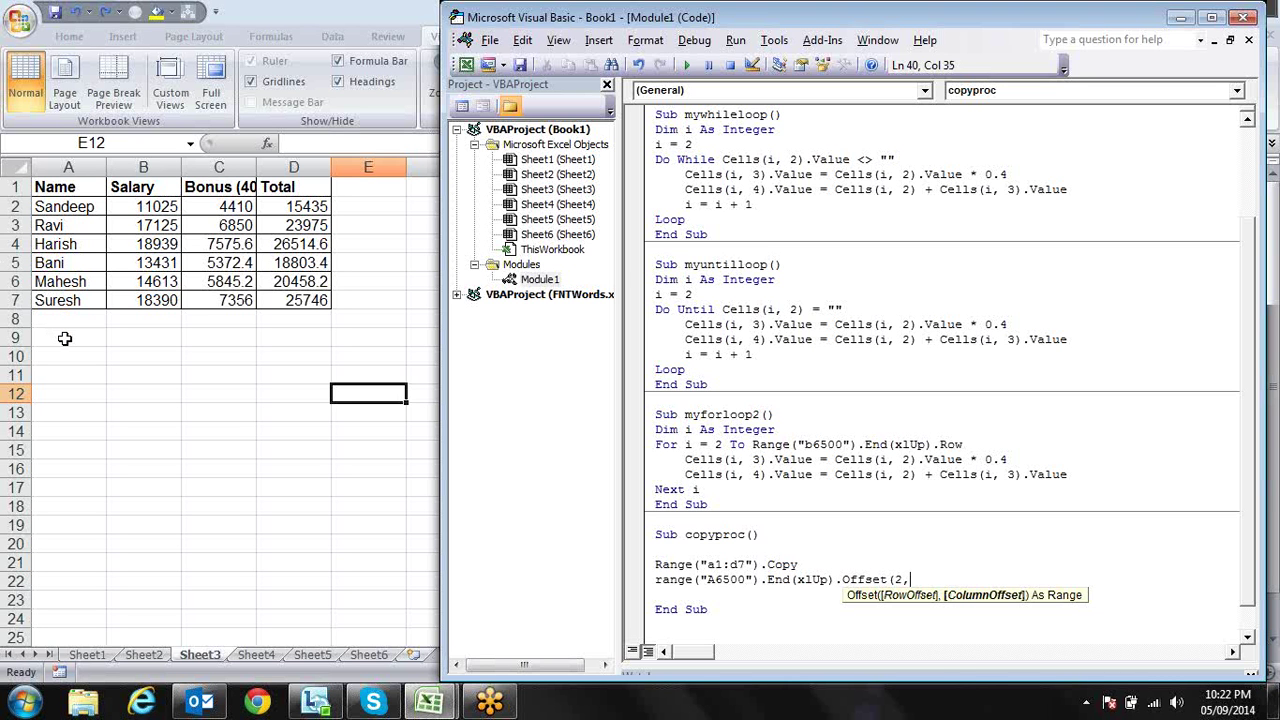
type("0")
type(")")
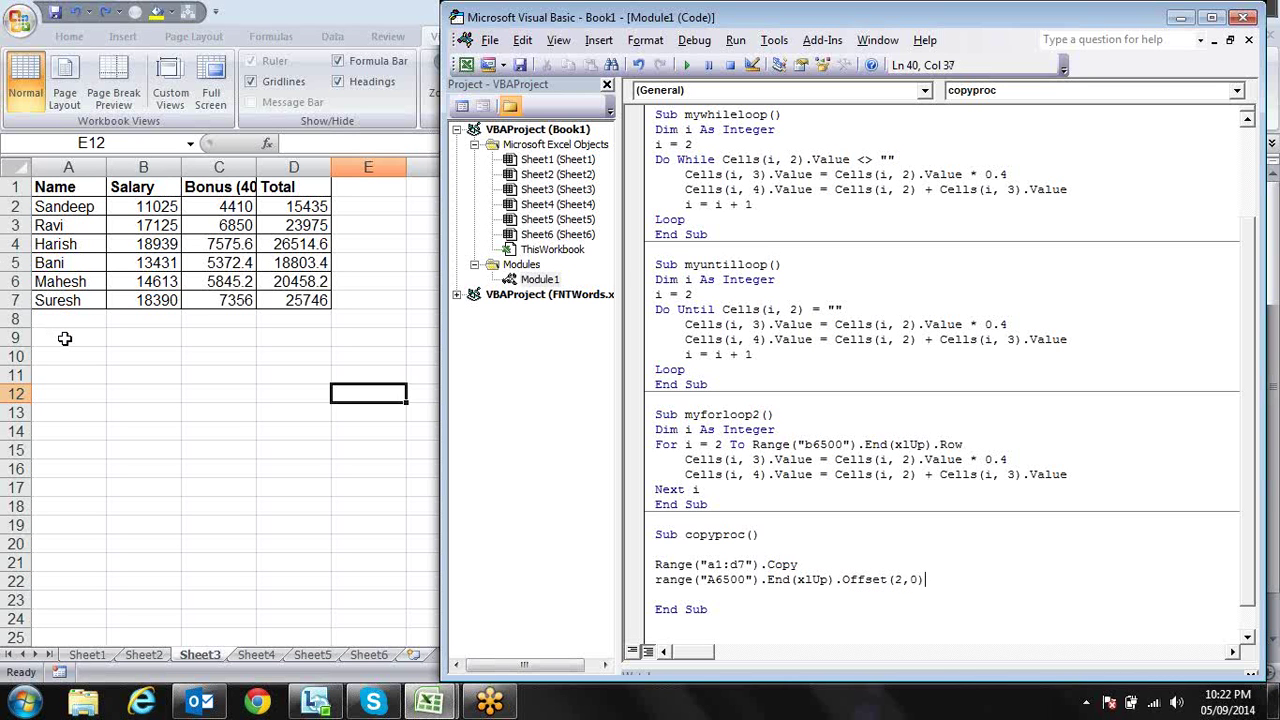
type(".")
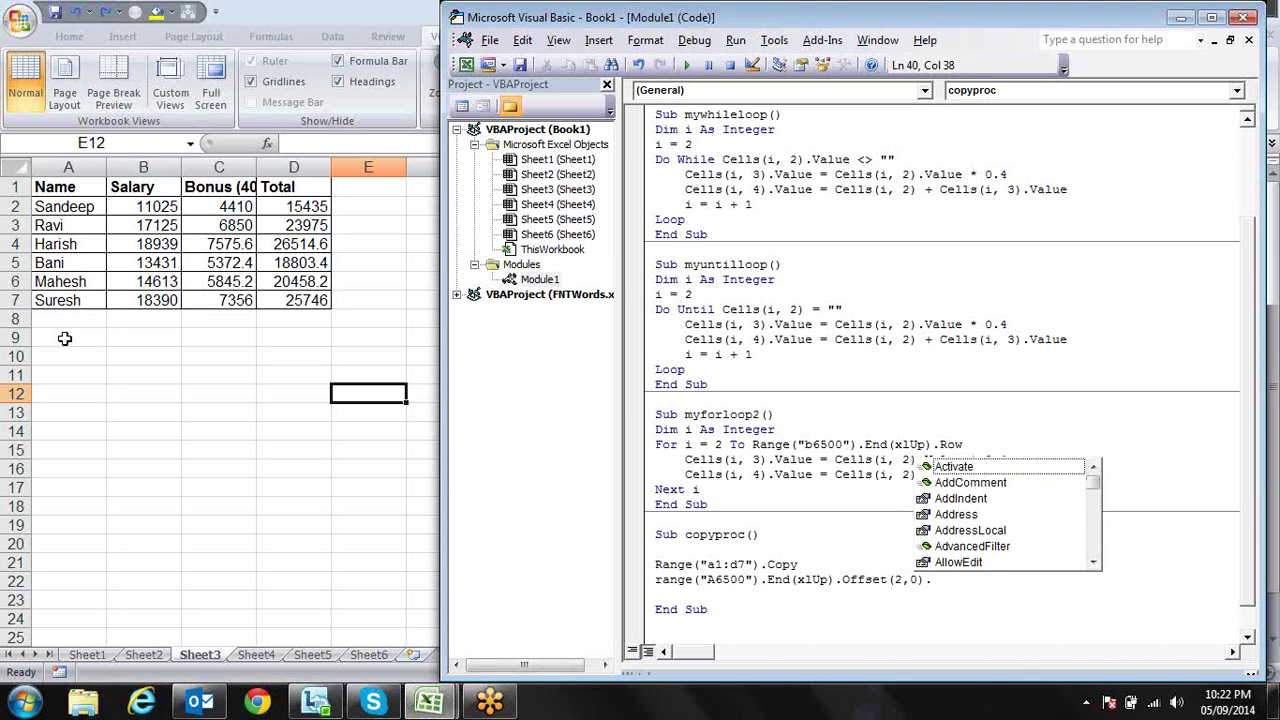
type("pas")
key("Tab")
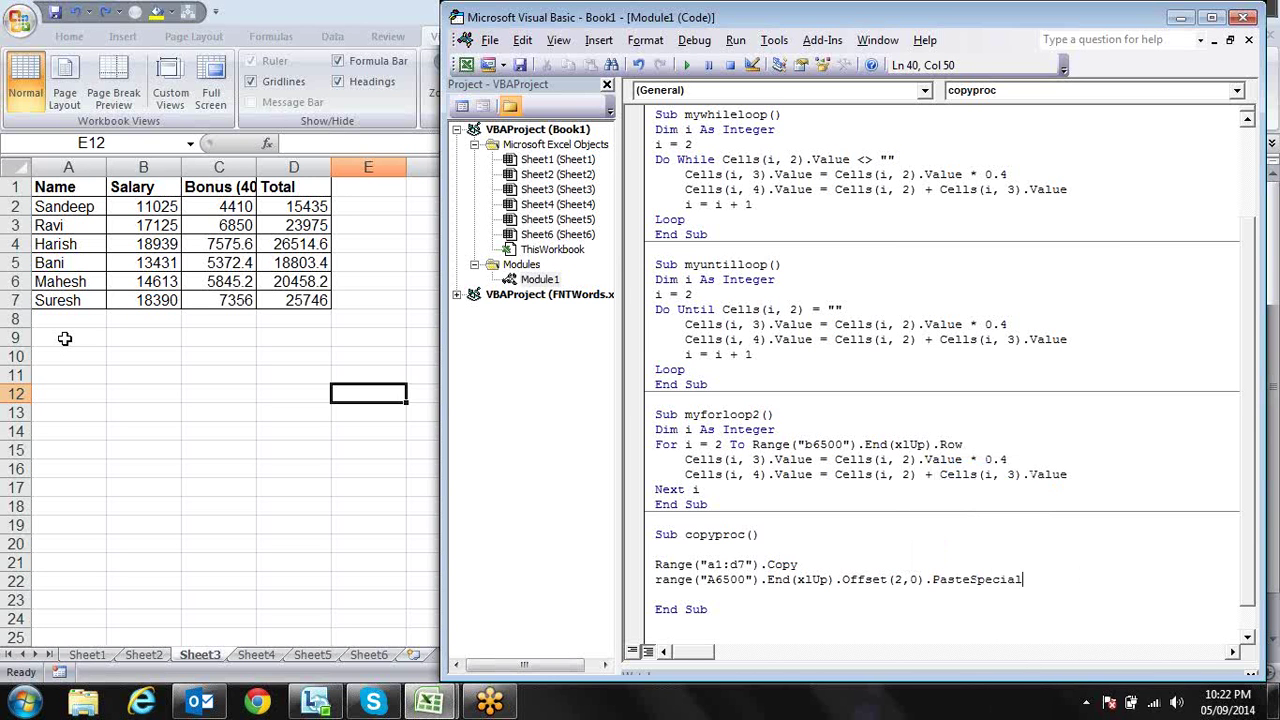
key("Return")
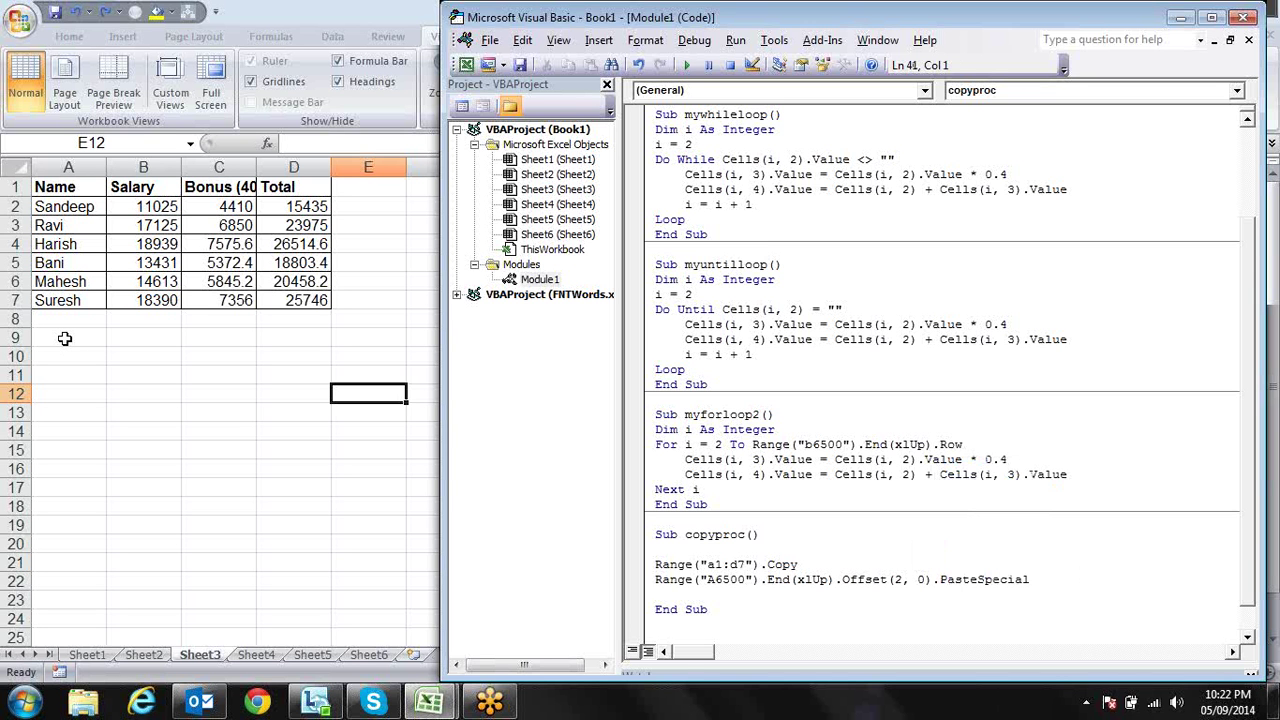
key("Up")
key("Up")
key("Up")
key("Return")
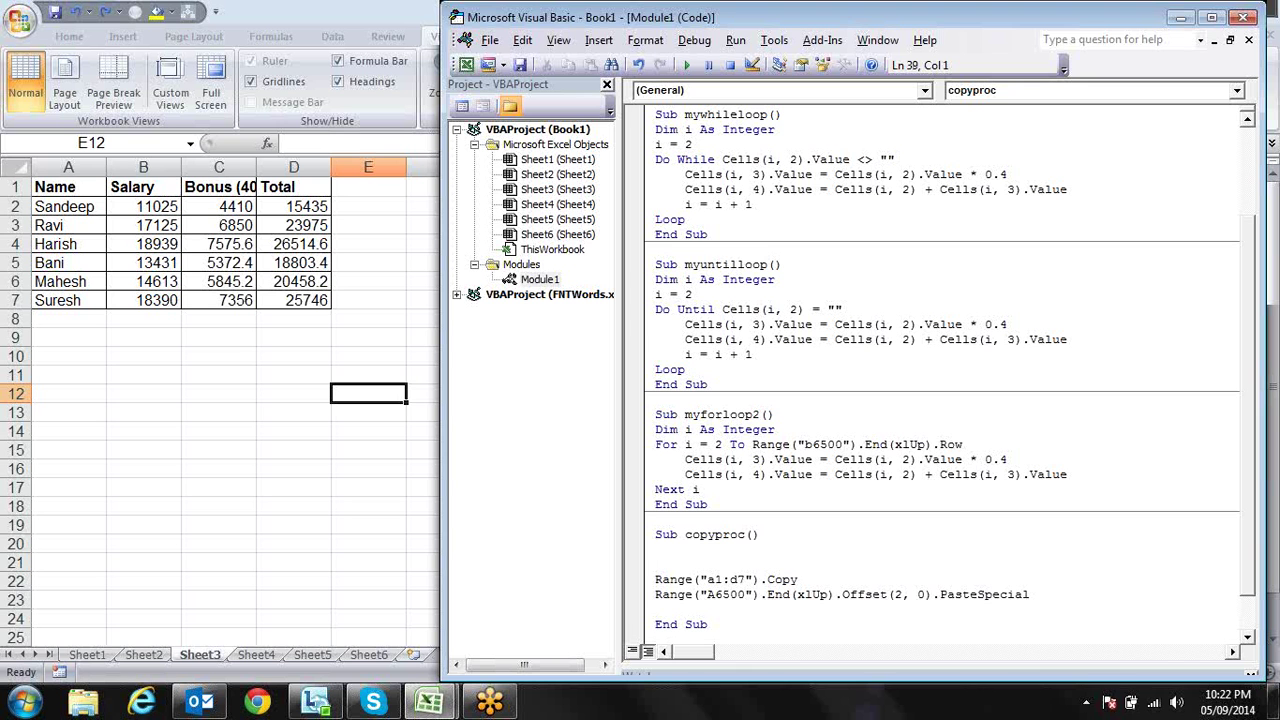
Enclose the Range copy and PasteSpecial lines between For i = 1 To 10 and Next i.
type("for i ")
type("to 10")
key("Left")
key("Left")
key("Left")
key("Left")
key("Left")
type("=1")
left_click(754, 564)
key("Down")
key("Down")
key("Down")
type("next")
type("i")
key("Down")
left_click(700, 566)
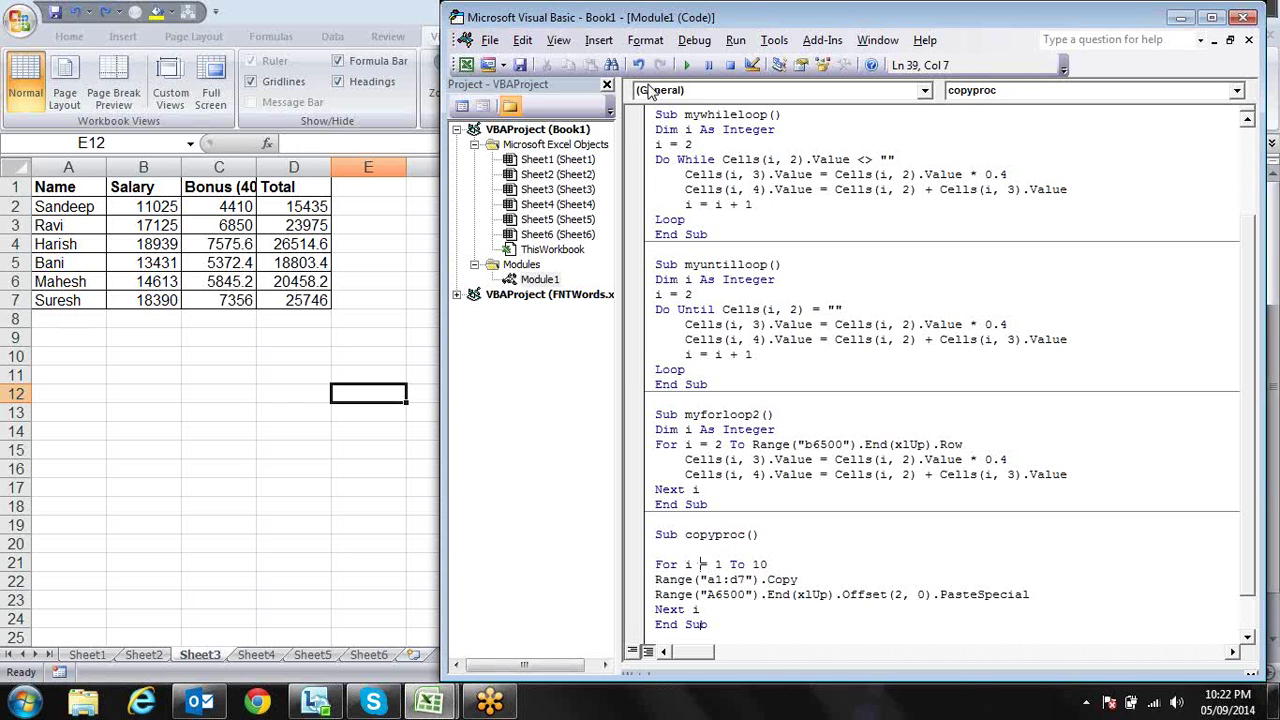
Run copyproc and browse the salary table copies at rows 9, 17 and 25 on Sheet3.
left_click(687, 64)
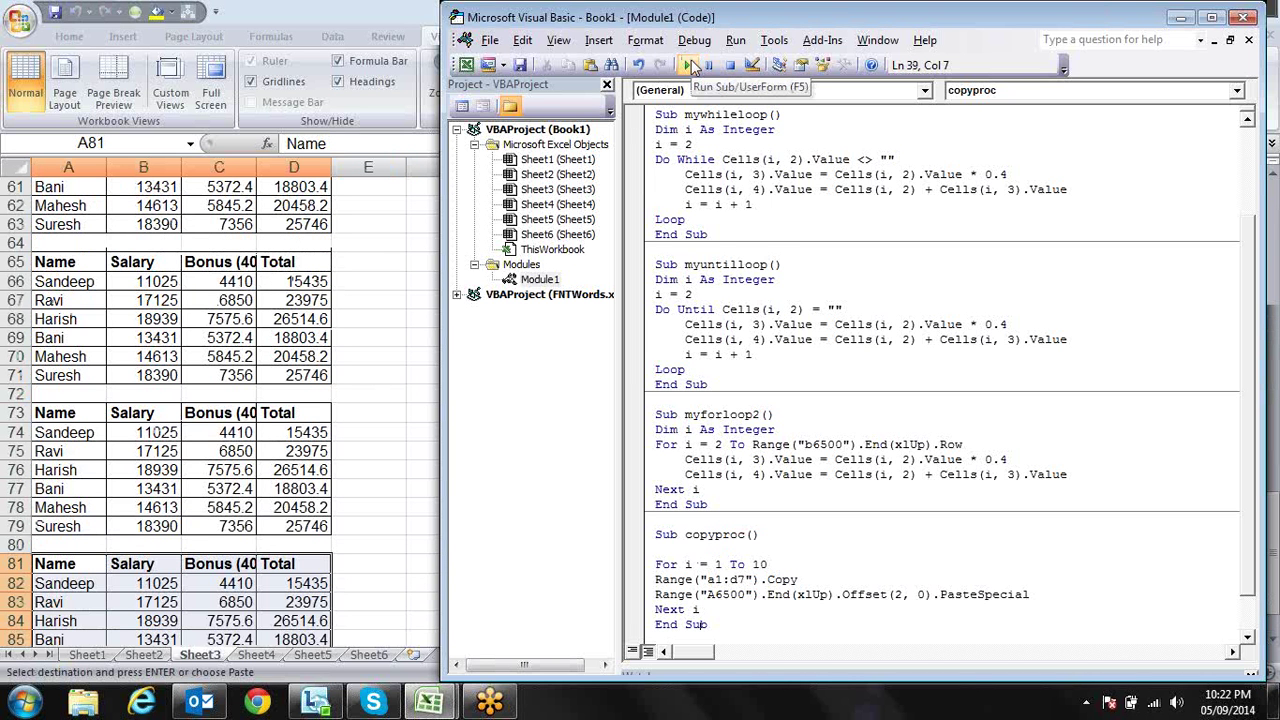
key("Up")
key("Up")
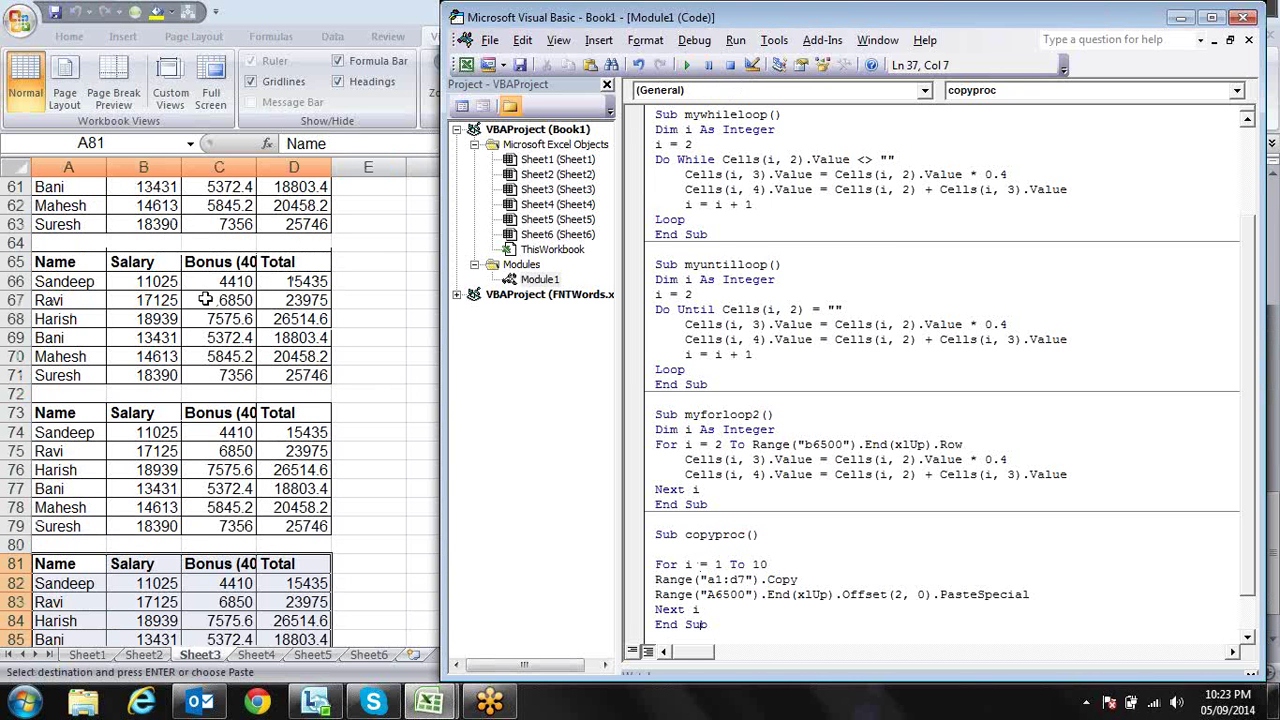
left_click(180, 337)
key("Up")
key("Up")
key("Up")
key("Up")
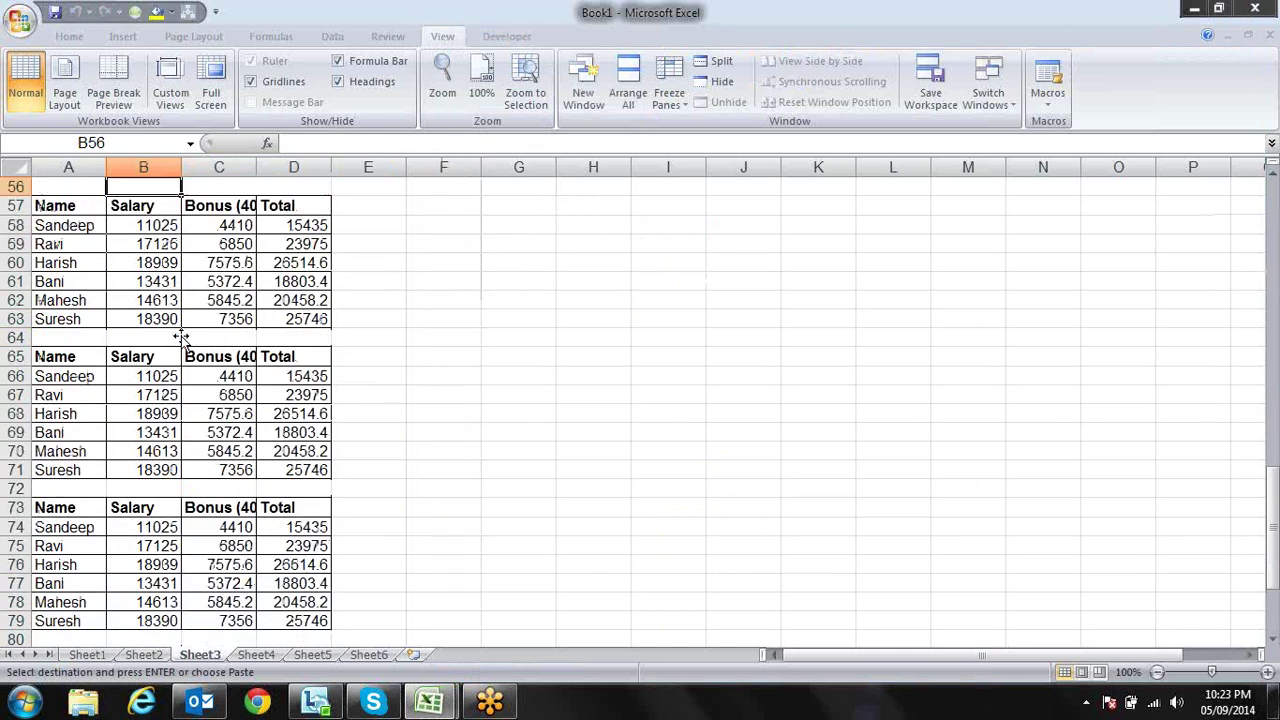
key("Up")
key("Up")
key("Up")
key("Up")
key("Up")
key("Up")
key("Up")
key("Up")
key("Up")
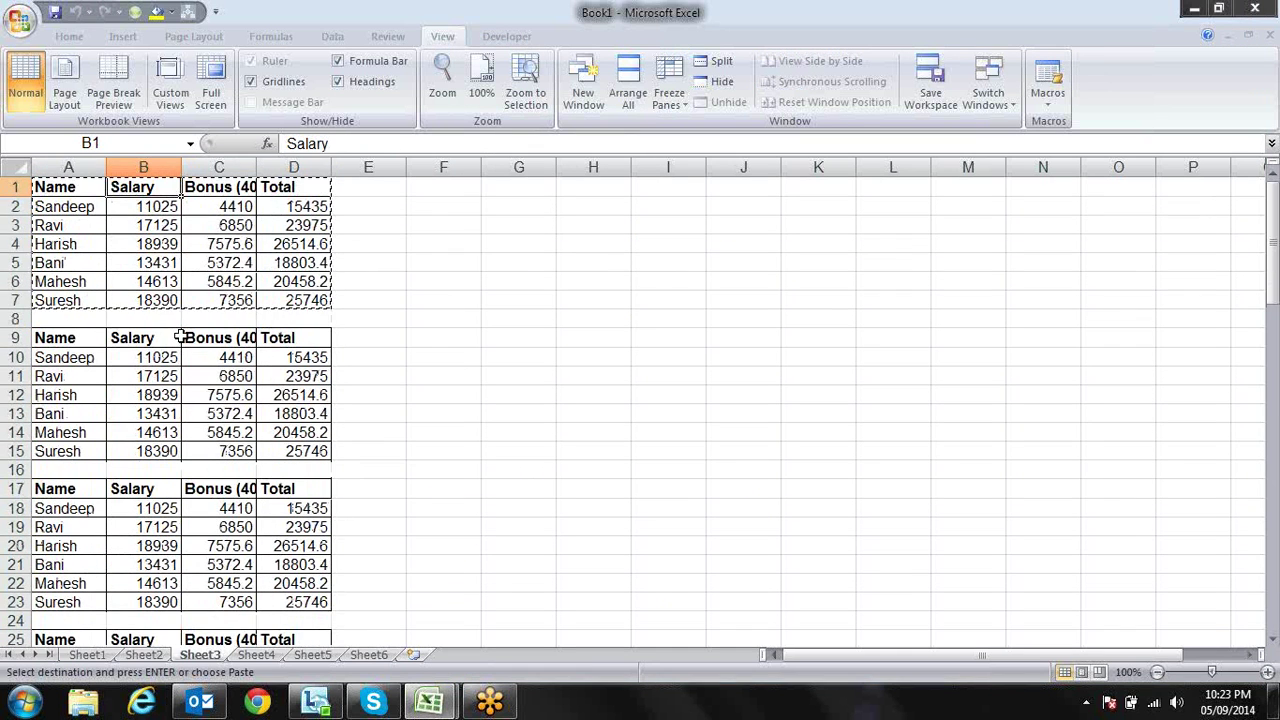
key("Down")
key("Down")
key("Down")
key("Down")
key("Down")
key("Down")
key("Down")
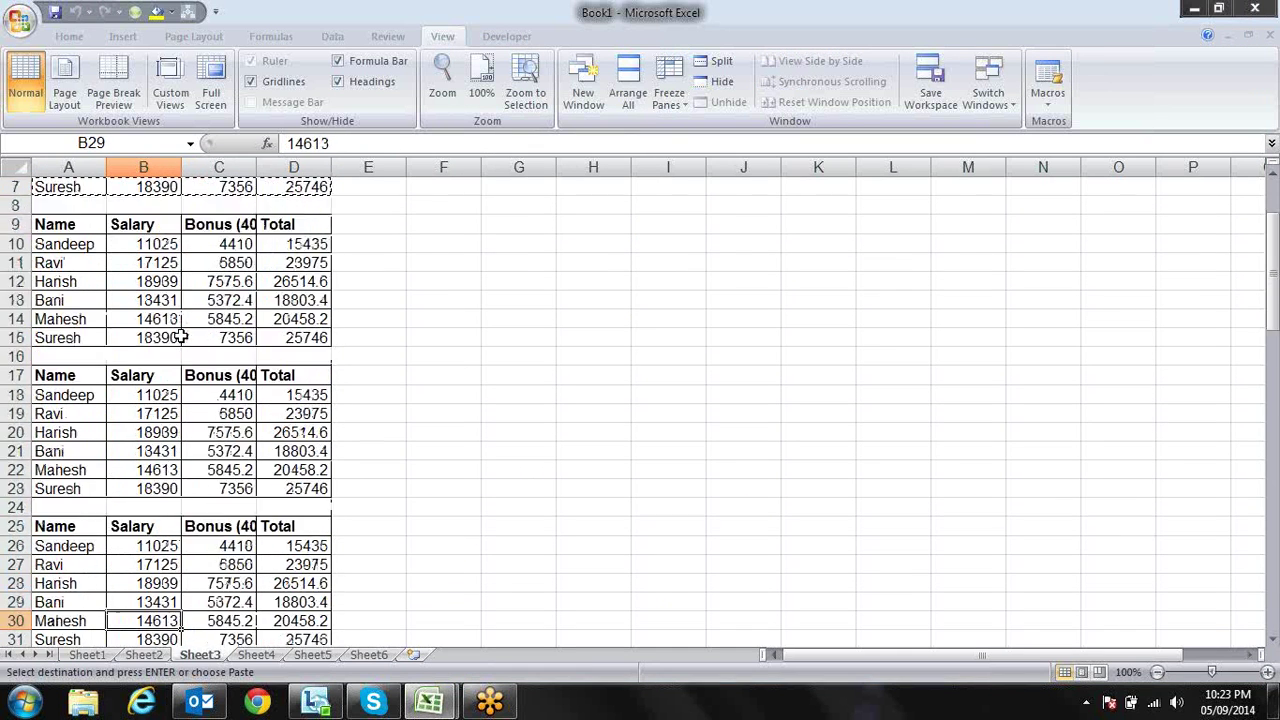
key("Down")
key("Down")
key("Down")
key("Down")
key("Down")
key("Down")
key("Down")
key("Down")
key("Down")
key("Down")
key("Down")
key("Down")
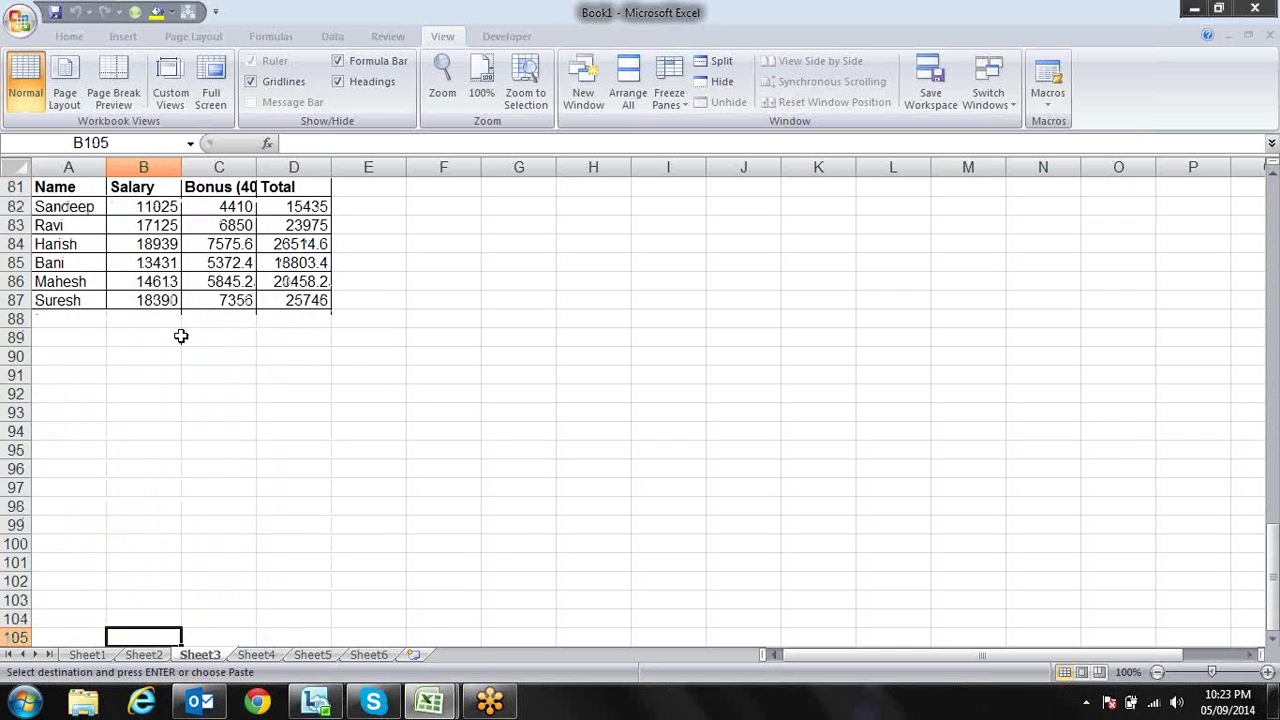
key("Up")
key("Up")
key("Up")
key("Up")
key("Up")
key("Up")
key("Up")
key("Up")
key("Up")
key("Up")
key("Up")
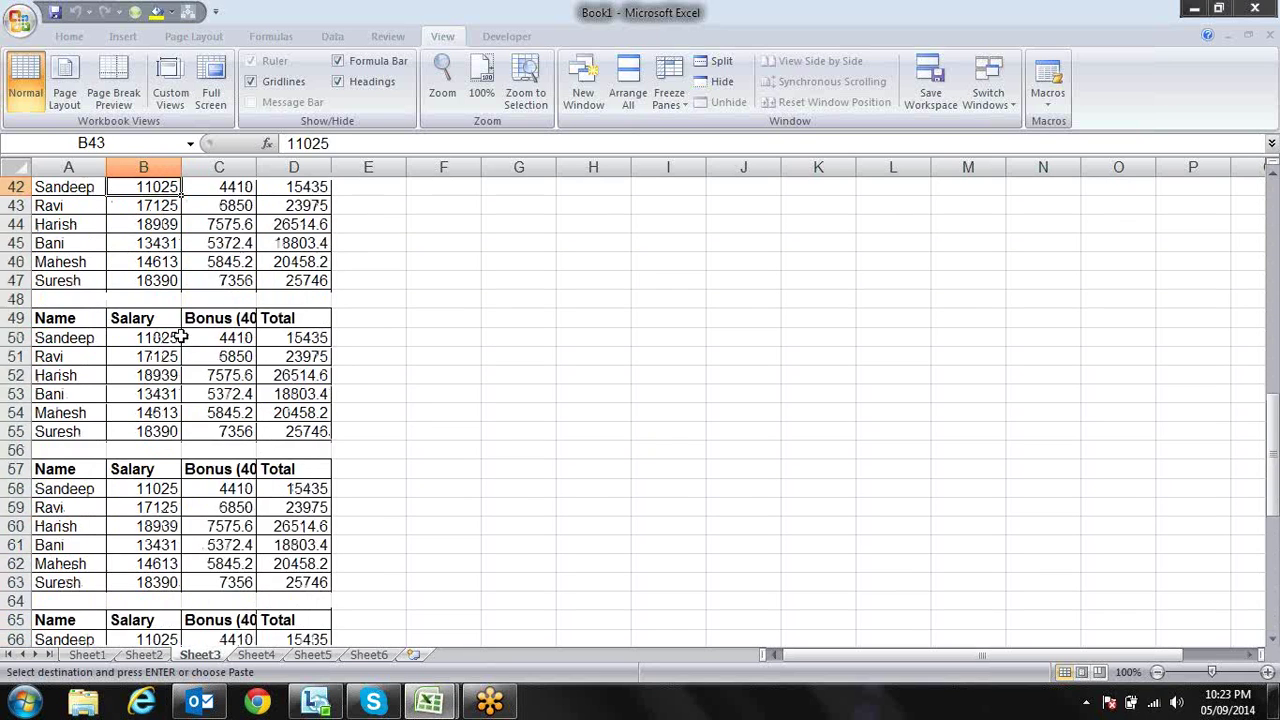
key("Up")
key("Up")
key("Up")
key("Up")
key("Up")
key("Up")
key("Escape")
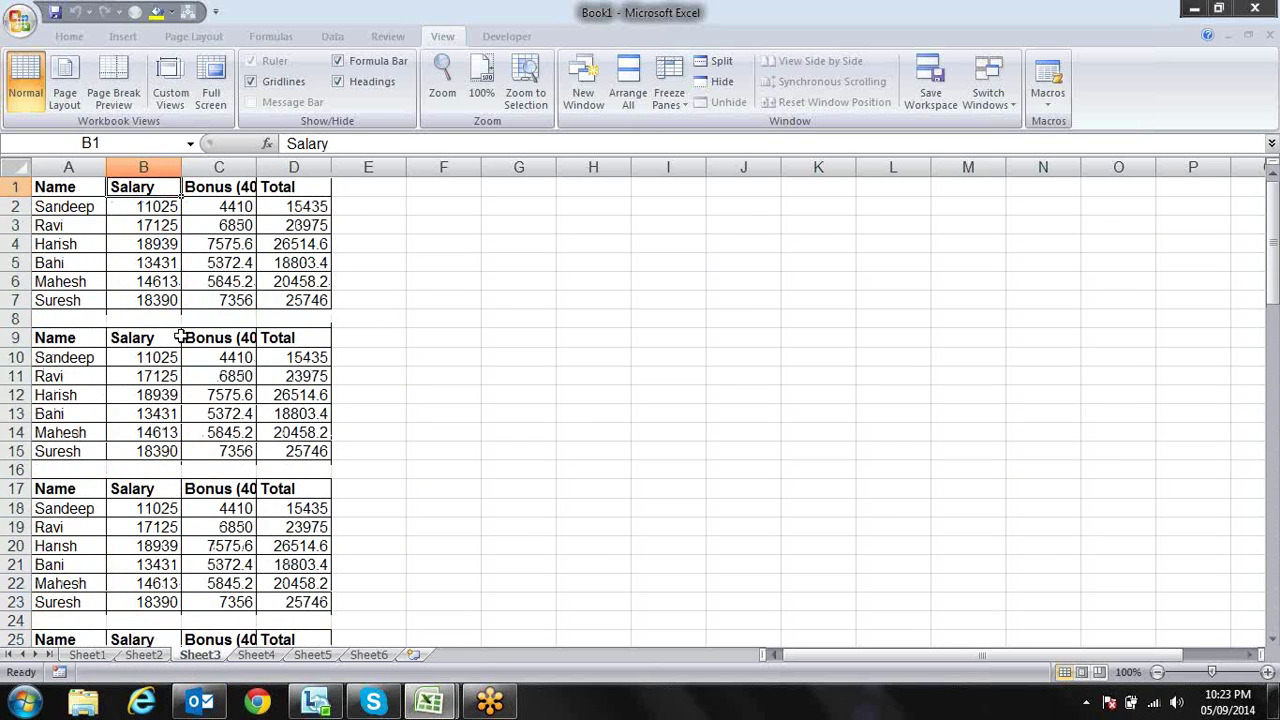
key("alt+F11")
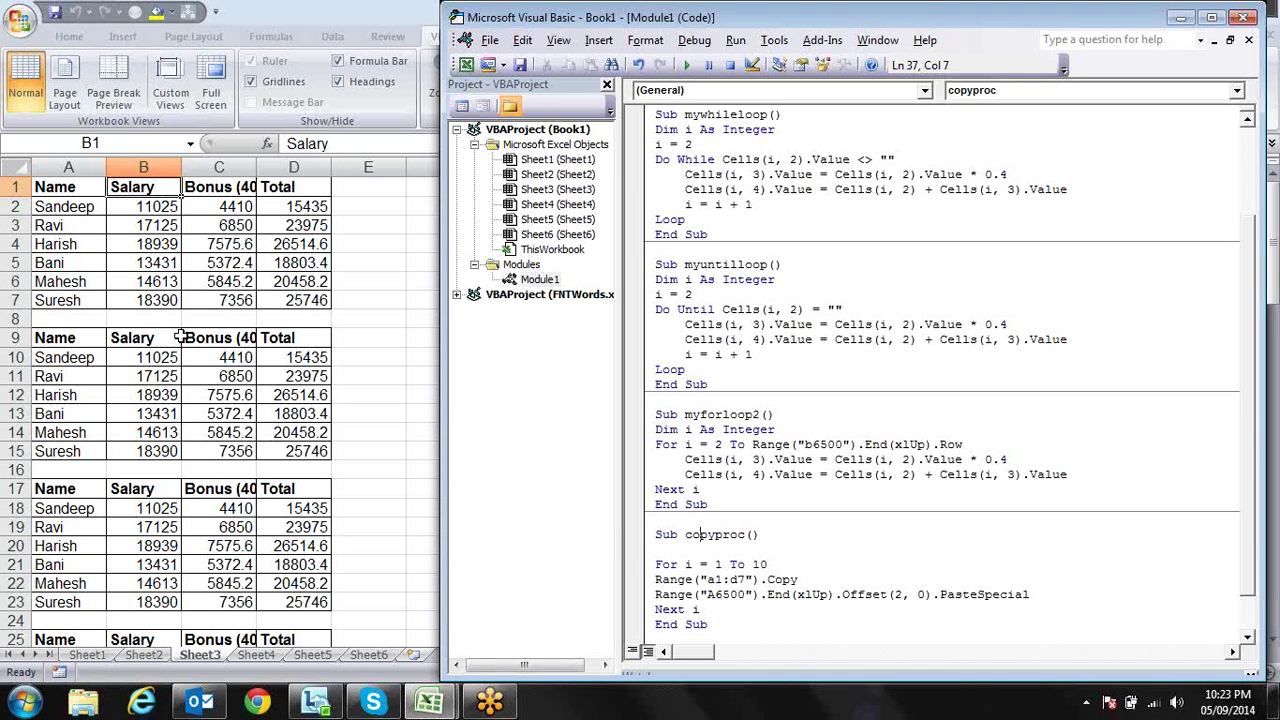
left_click(67, 338)
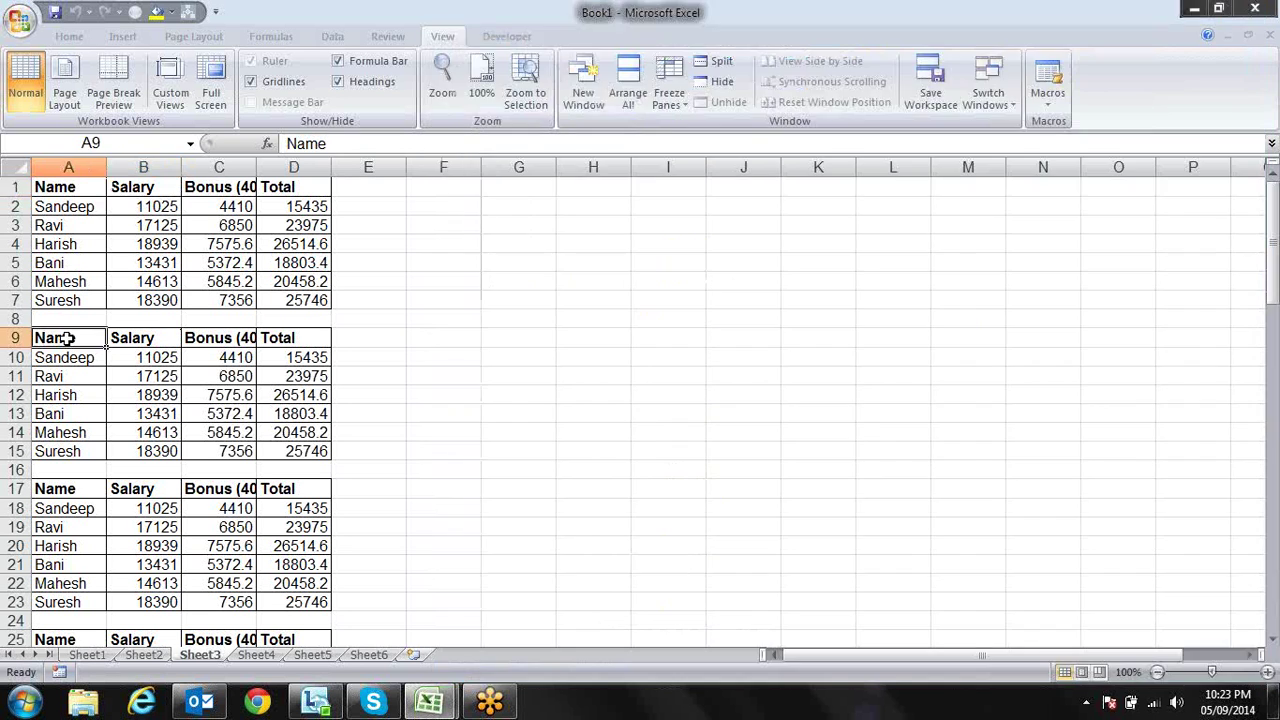
Select A8:D8 down to the last copy, delete it, and return to the VBA editor.
left_click(302, 320)
left_click_drag(302, 320, 8, 376)
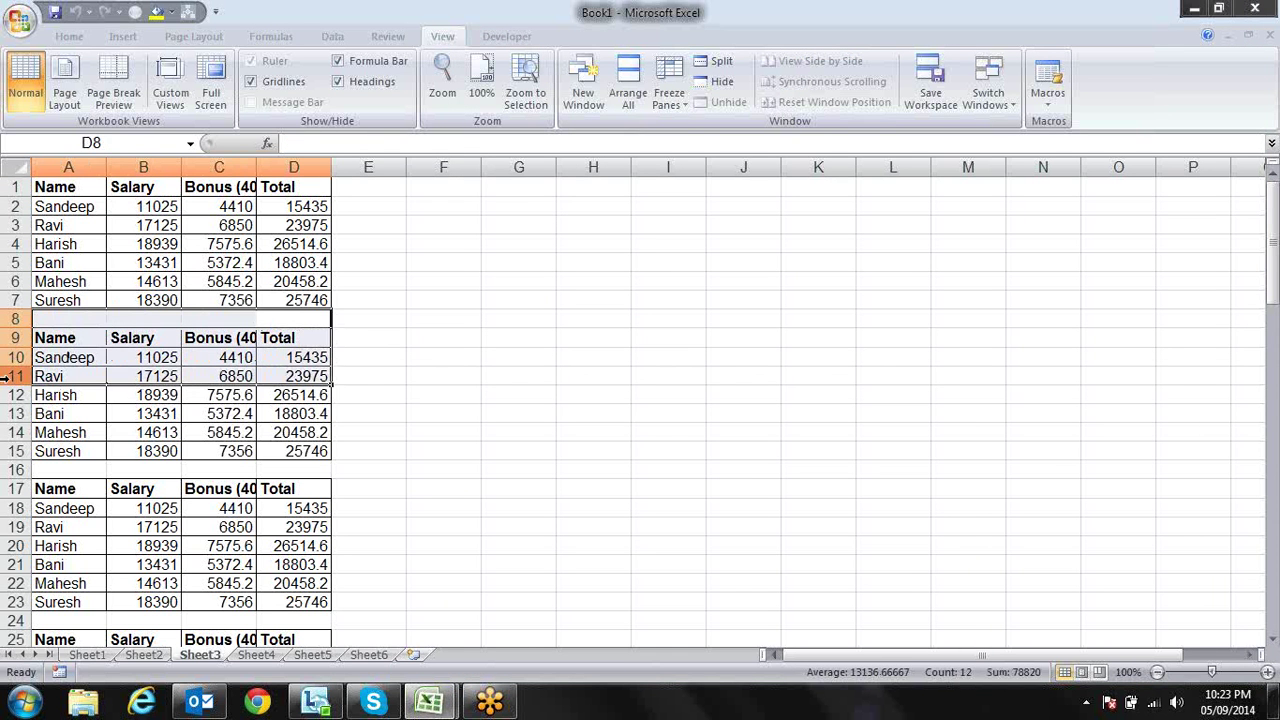
key("ctrl+shift+Down")
key("ctrl+shift+Down")
key("ctrl+shift+Down")
key("ctrl+shift+Down")
key("ctrl+shift+Down")
key("ctrl+shift+Down")
key("Delete")
key("ctrl+BackSpace")
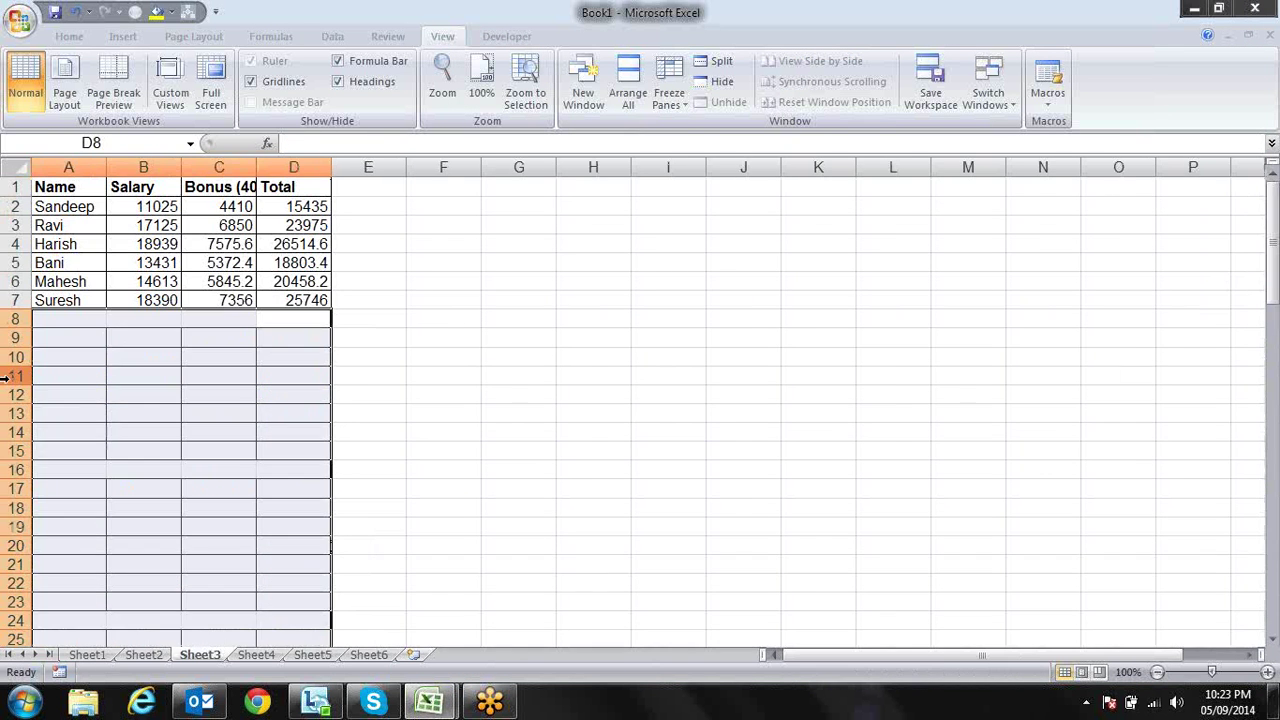
key("Up")
key("Up")
key("Up")
key("Up")
key("Up")
key("Up")
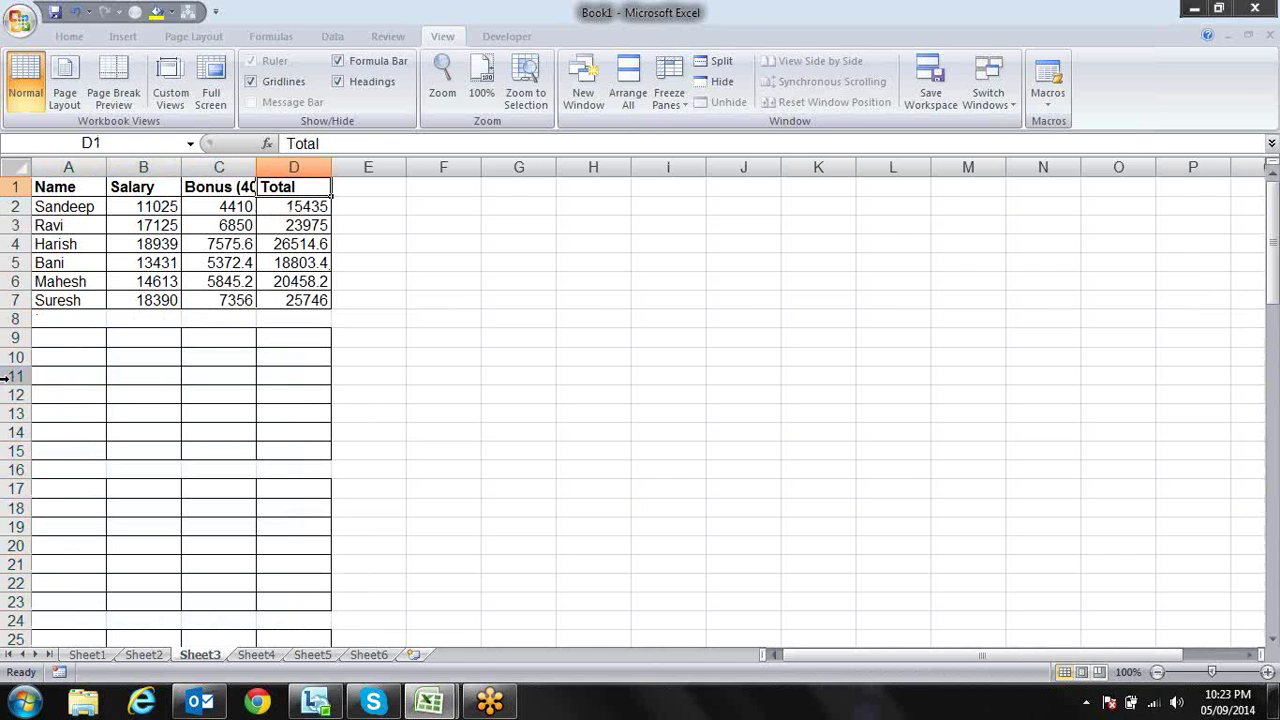
key("alt+F11")
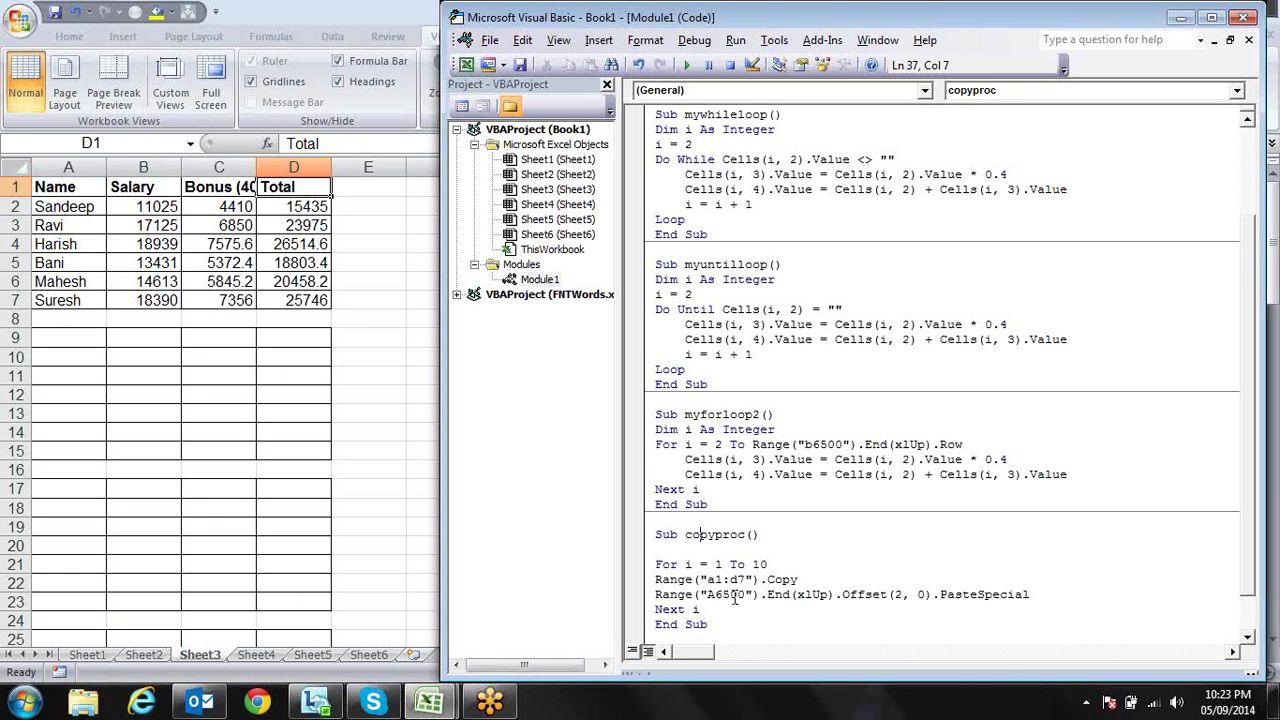
Check the last filled row in Sheet3's column A to count the gap rows.
left_click(905, 607)
left_click(904, 596)
left_click(103, 509)
key("ctrl+Down")
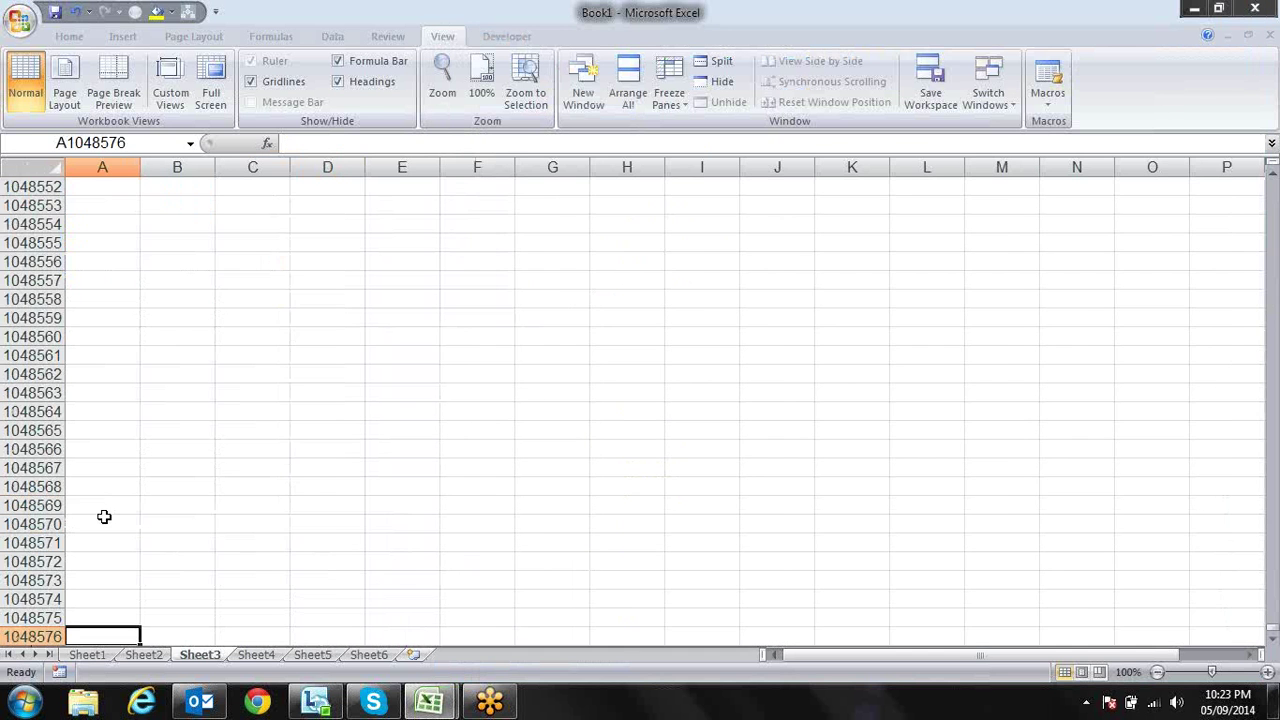
key("ctrl+Up")
key("Down")
key("Down")
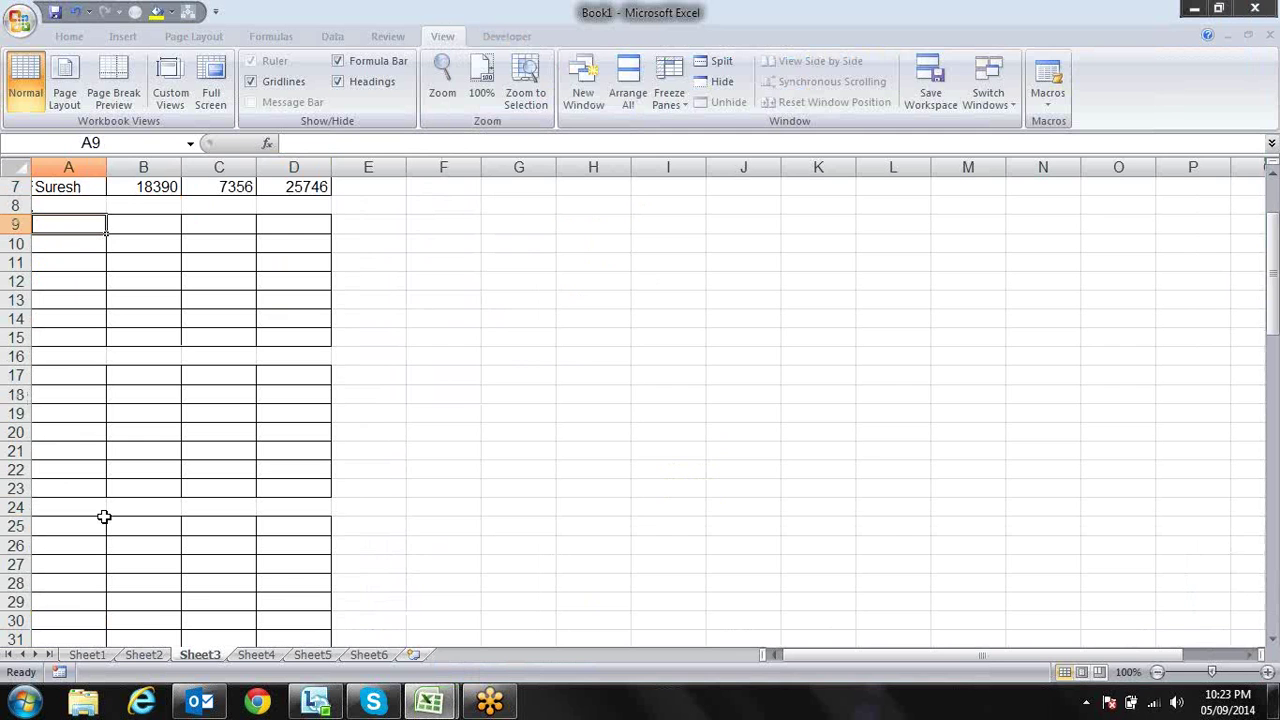
key("alt+F11")
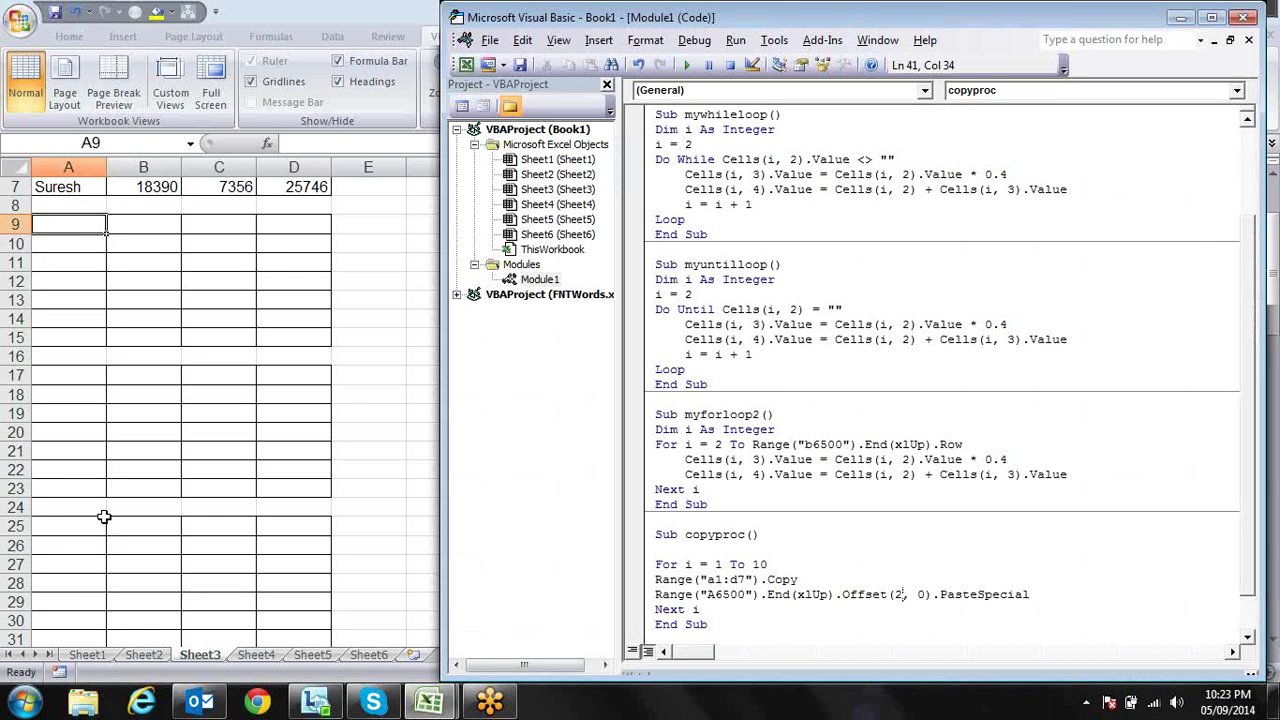
Change the Offset row value from 2 to 3 and rerun copyproc.
key("BackSpace")
type("3")
left_click(84, 244)
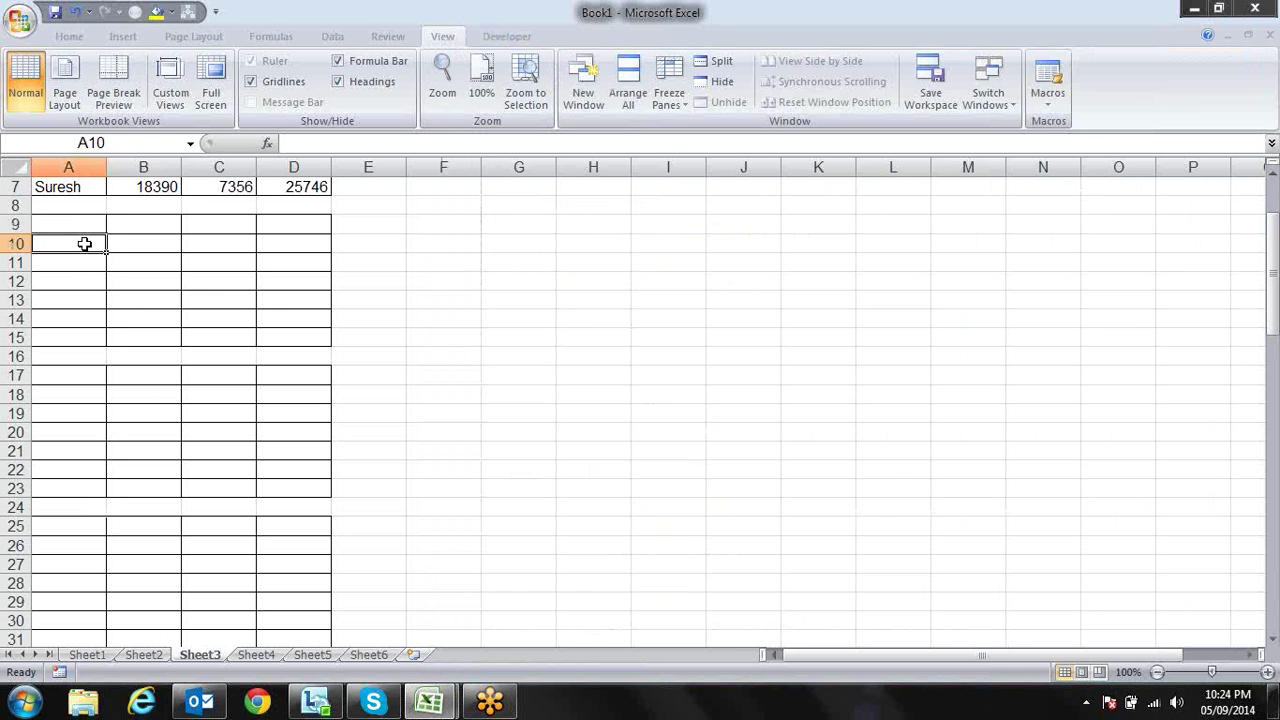
key("alt+F11")
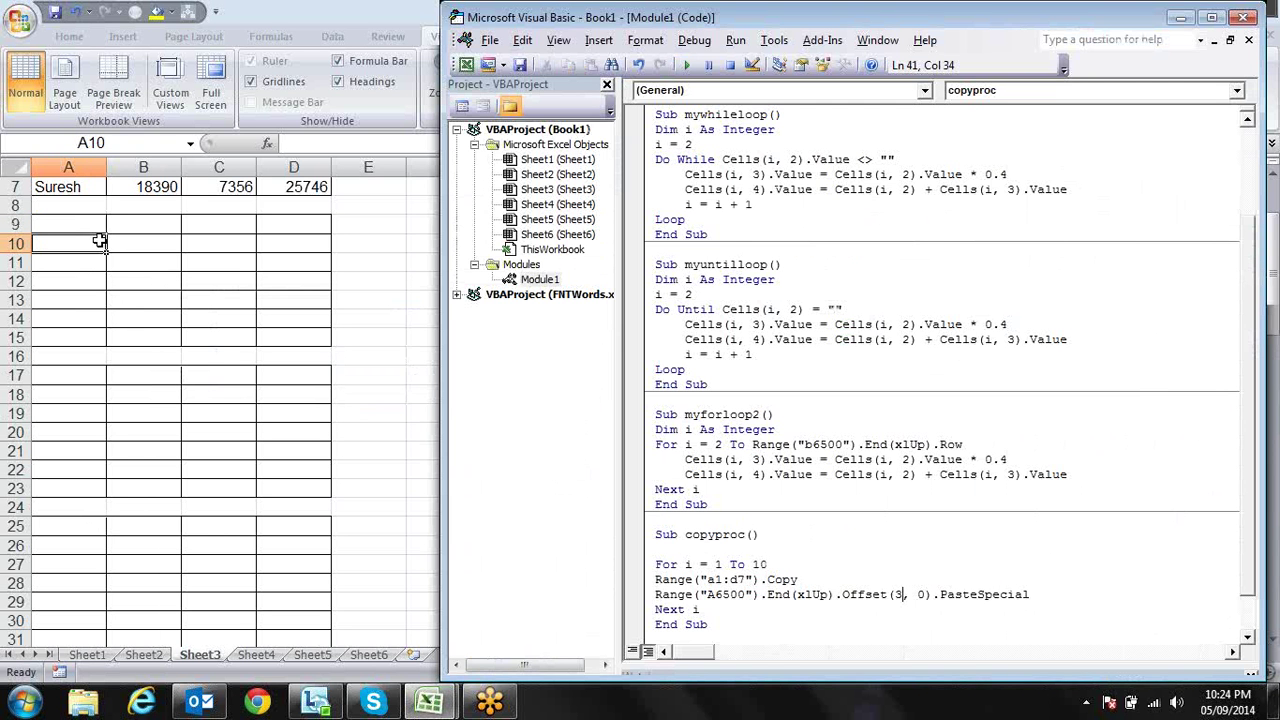
left_click(686, 64)
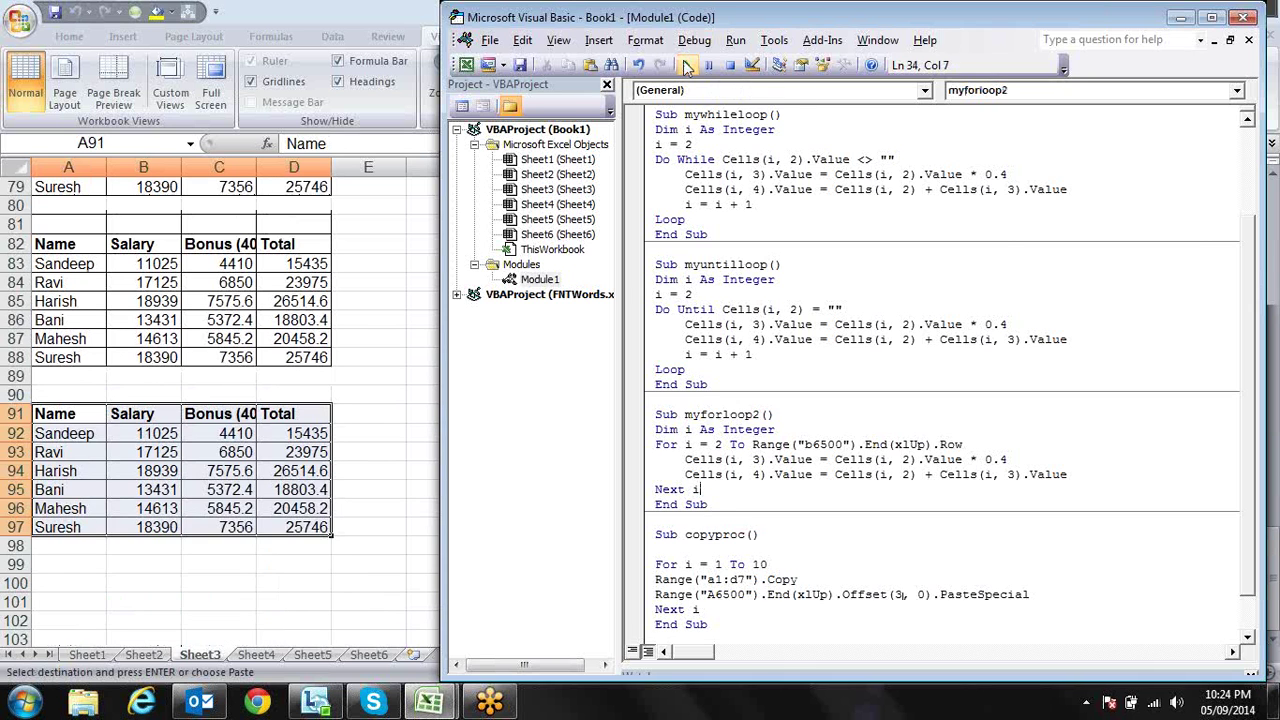
Cancel the pending copy and browse the table copies at rows 46, 55 and 64.
left_click(150, 282)
key("Up")
key("Up")
key("Up")
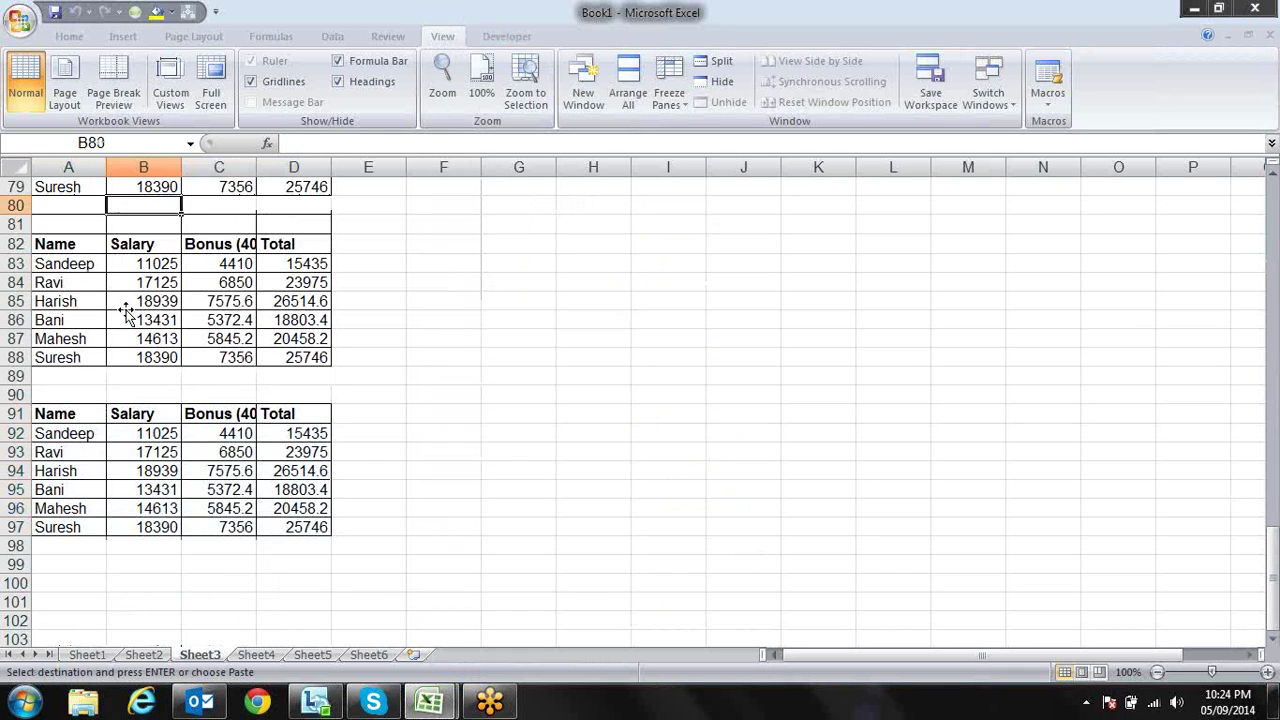
key("Up")
key("Up")
key("Up")
key("Up")
key("Up")
key("Up")
key("Up")
key("Up")
key("Up")
key("Up")
key("Up")
key("Up")
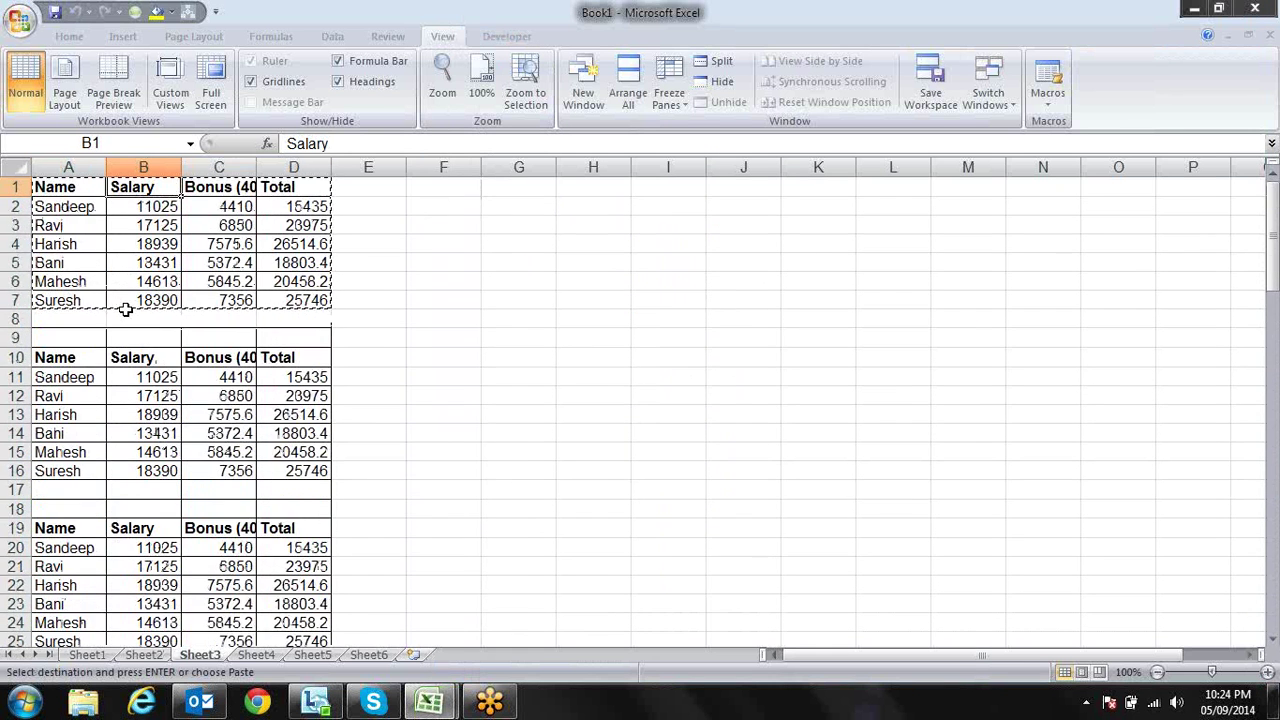
key("Escape")
key("Down")
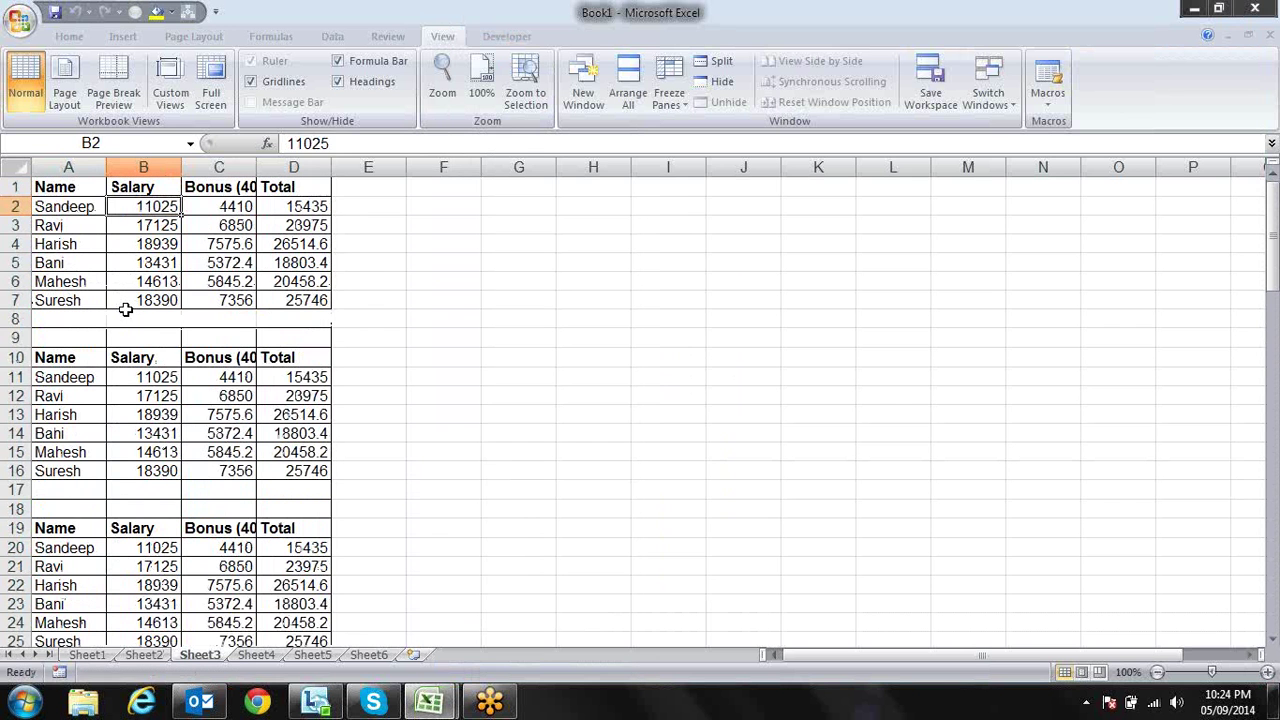
key("Down")
key("Down")
key("Down")
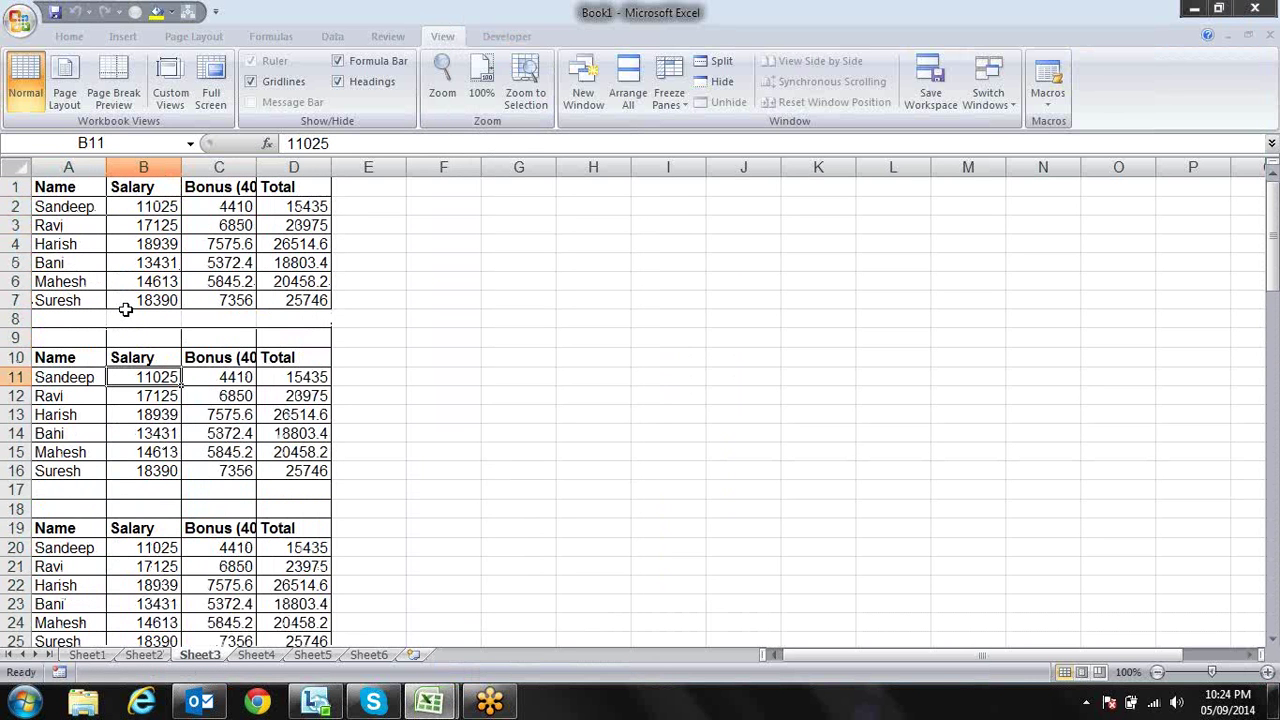
key("Down")
key("Down")
key("Down")
key("Down")
key("Down")
key("Down")
key("Down")
key("Down")
key("Down")
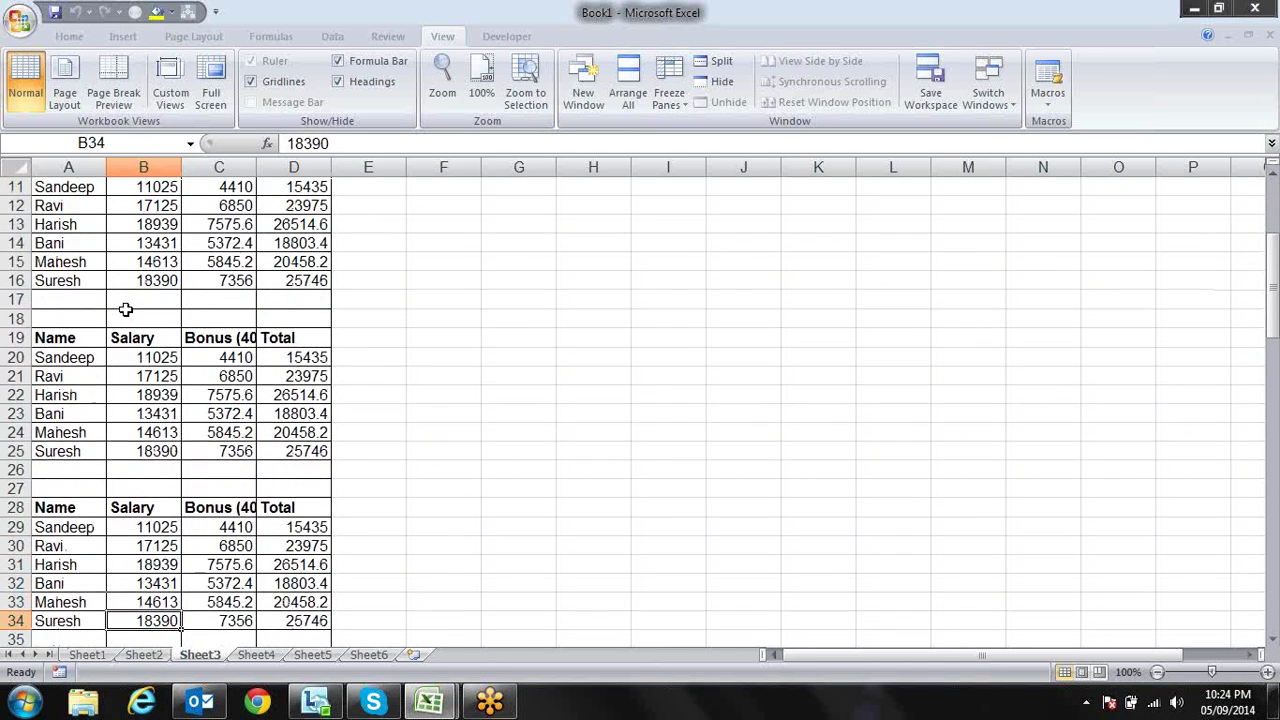
key("Down")
key("Down")
key("Down")
key("Down")
key("Down")
key("Down")
key("Down")
key("Down")
key("Down")
key("Down")
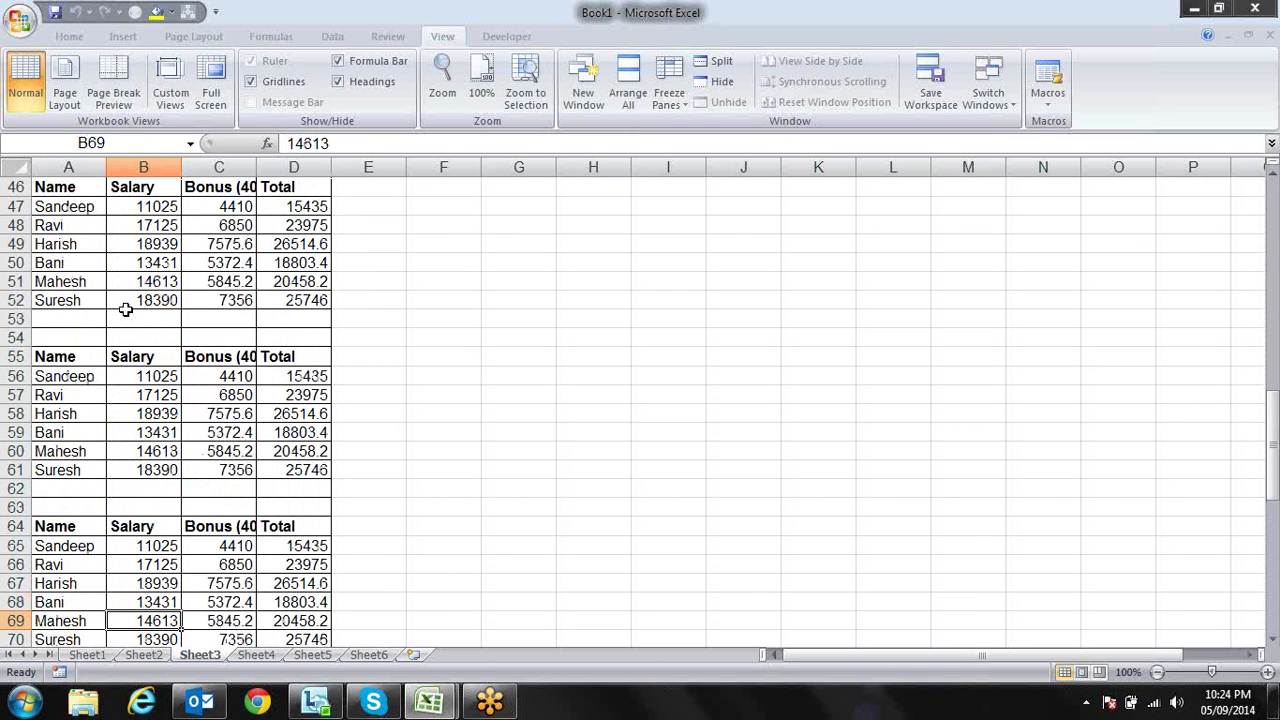
key("Up")
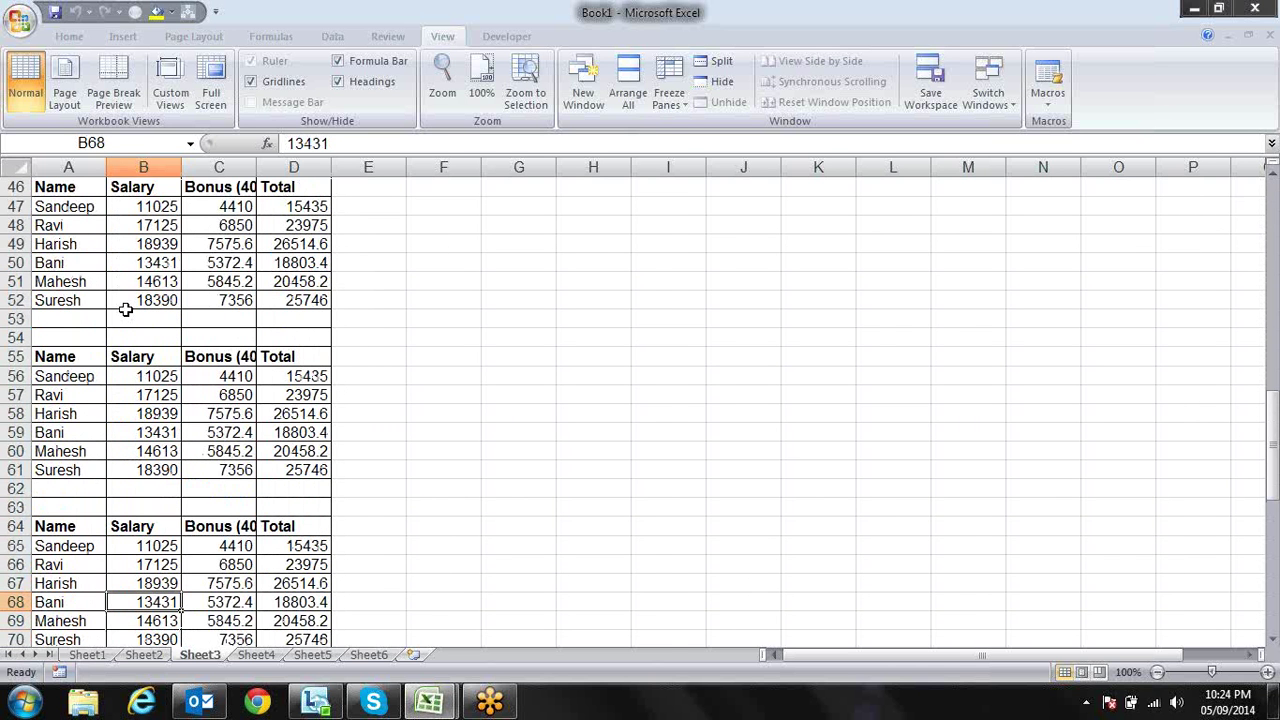
key("alt+F11")
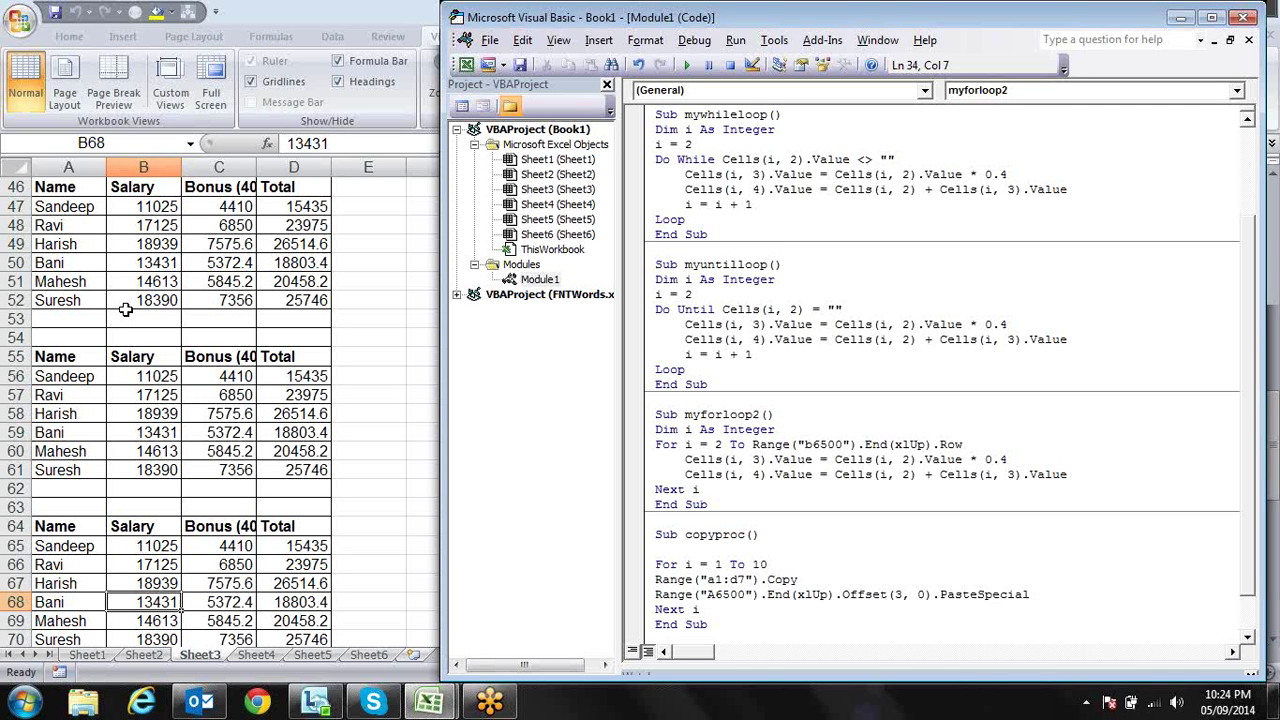
Declare Dim j As Integer on the line under Sub copyproc().
key("Down")
key("Down")
key("Down")
key("Down")
key("Down")
key("Down")
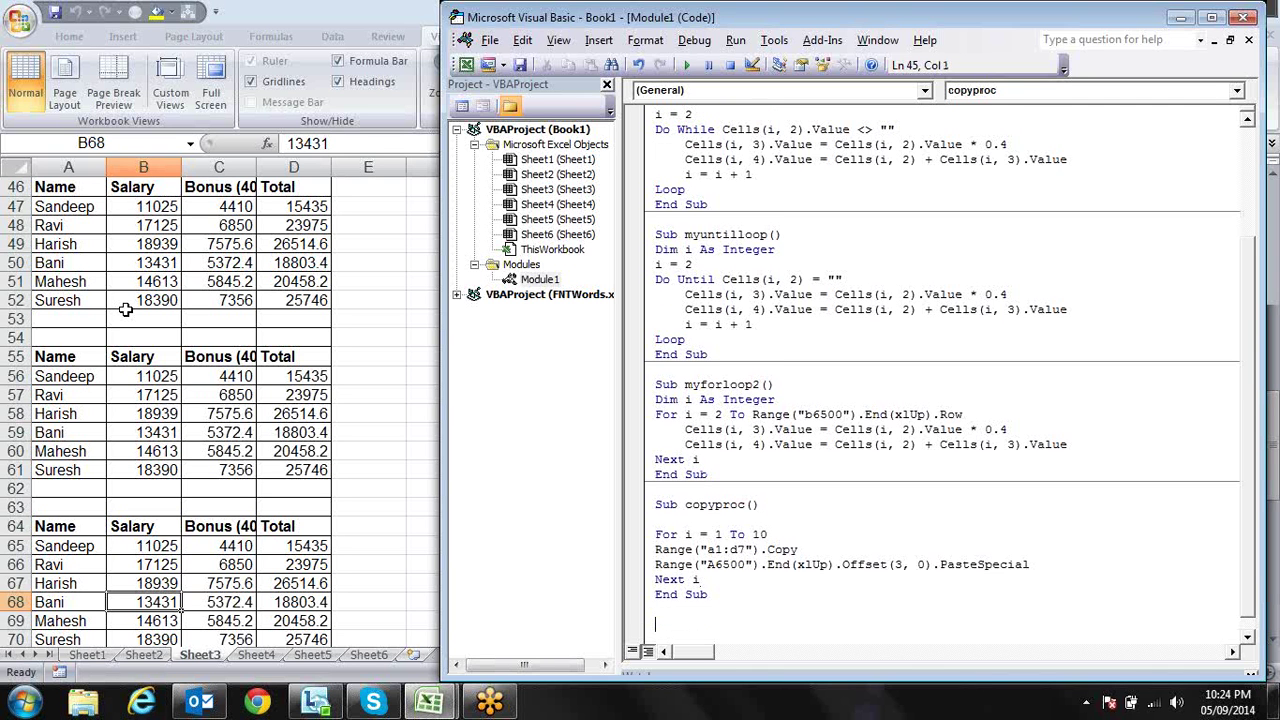
key("Up")
key("Up")
key("Up")
key("End")
key("Up")
key("Up")
key("Home")
type("dim ")
type("u")
key("BackSpace")
key("BackSpace")
type("j")
type(" as in")
key("Tab")
key("Down")
key("Up")
key("Return")
key("Return")
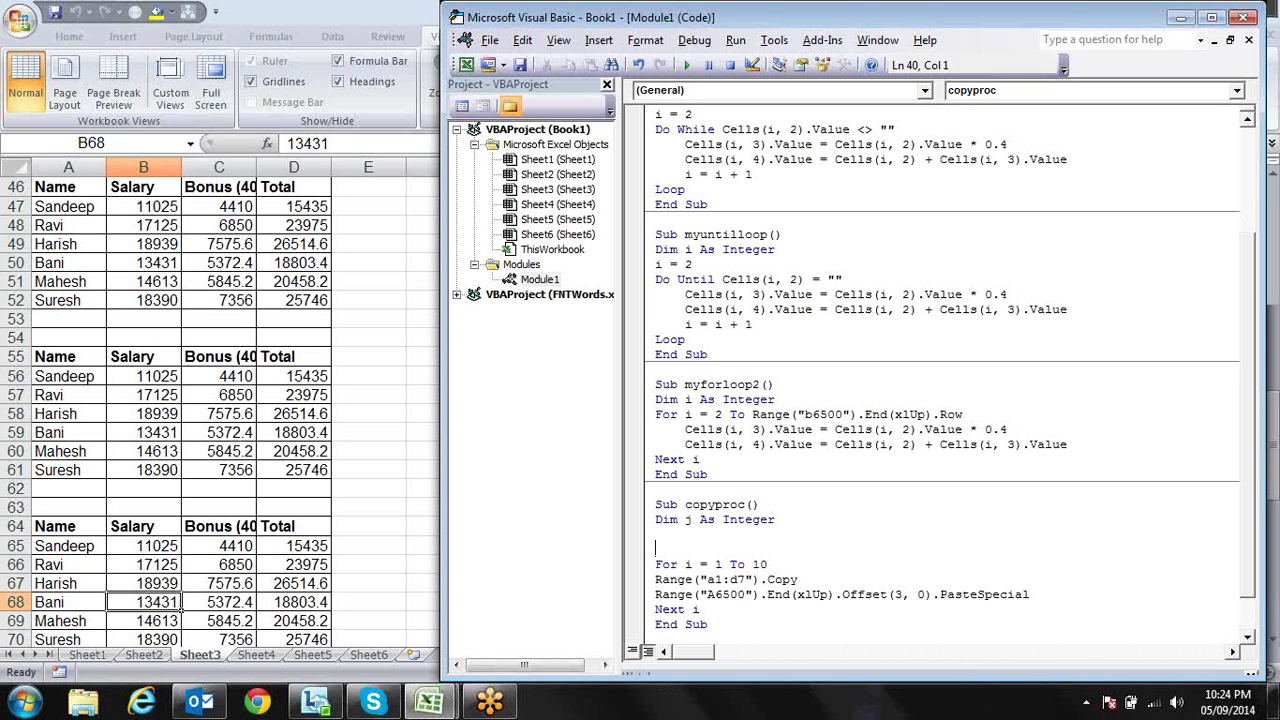
Add j = InputBox("Enter number of times to be copied") and change the loop to For i = 1 To j.
type("j ")
type("= in")
type("put")
type("(")
key("BackSpace")
type("box")
type("(")
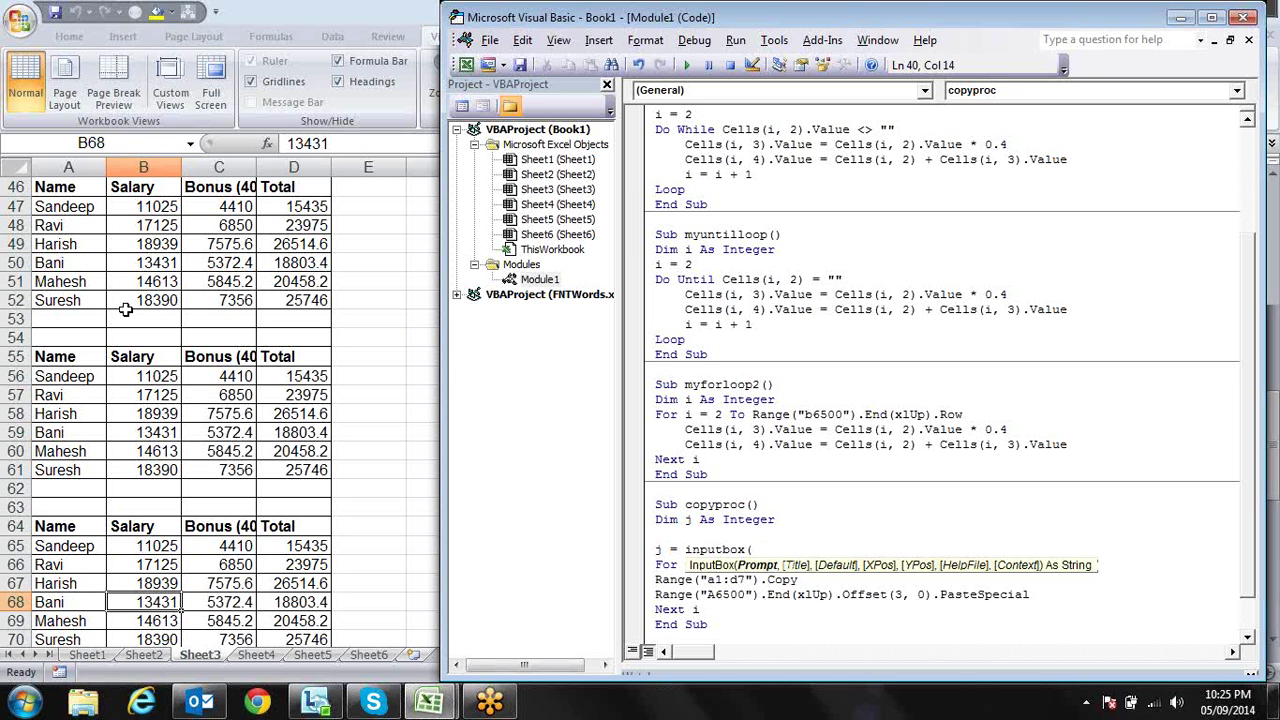
type("\"En")
type("ter numb")
type("er of times ")
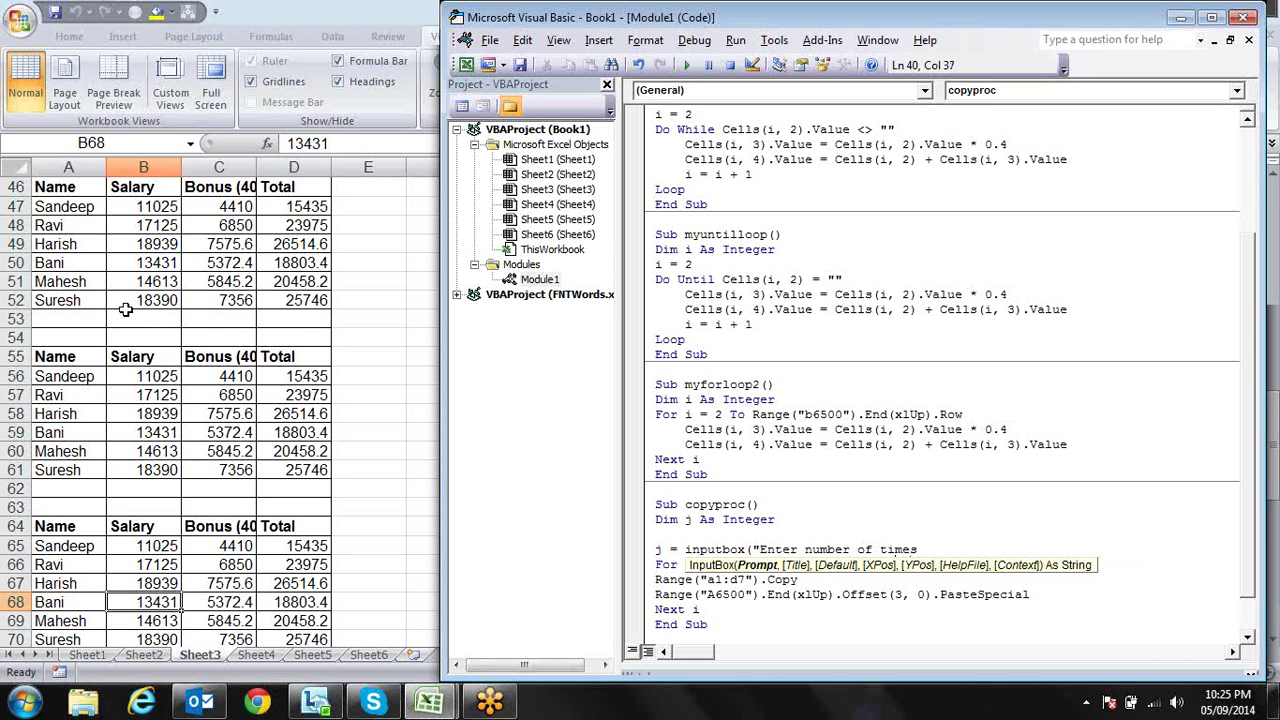
type("to be cop")
type("ied\"")
type(")")
key("Down")
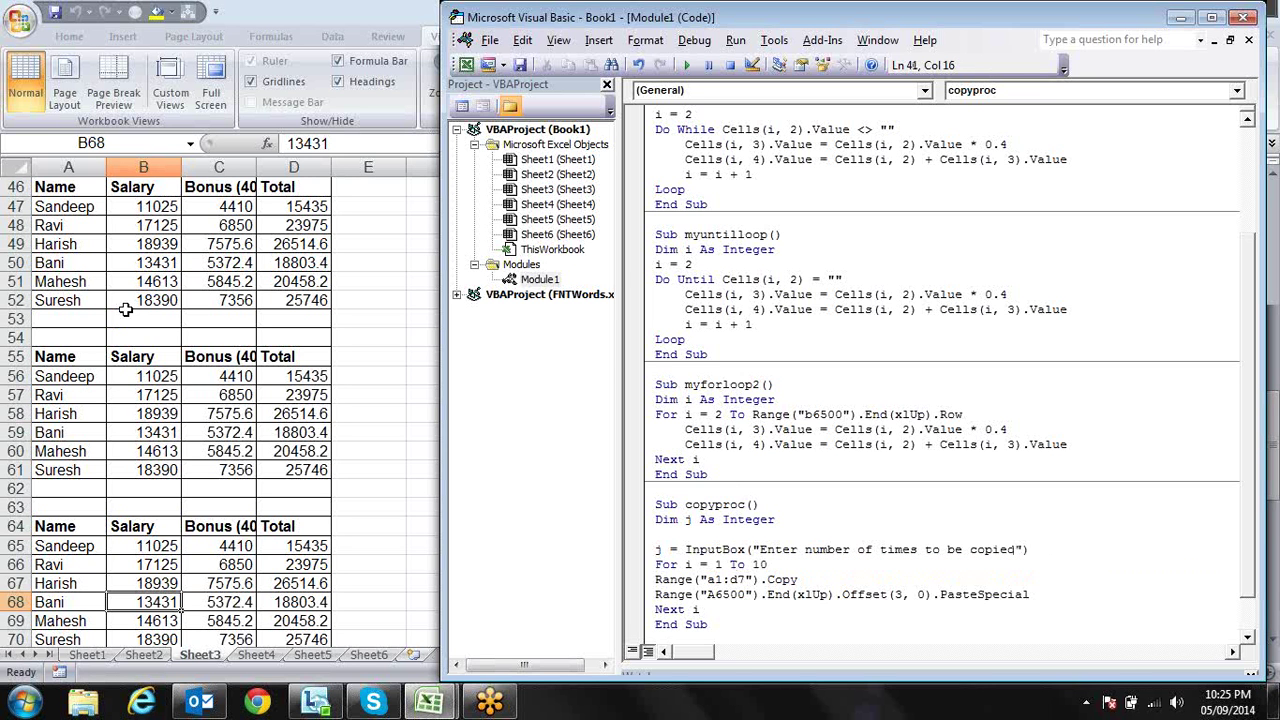
key("BackSpace")
key("BackSpace")
type("j")
Back on the worksheet, select columns A to E from row 8 down to the last row.
key("alt+F11")
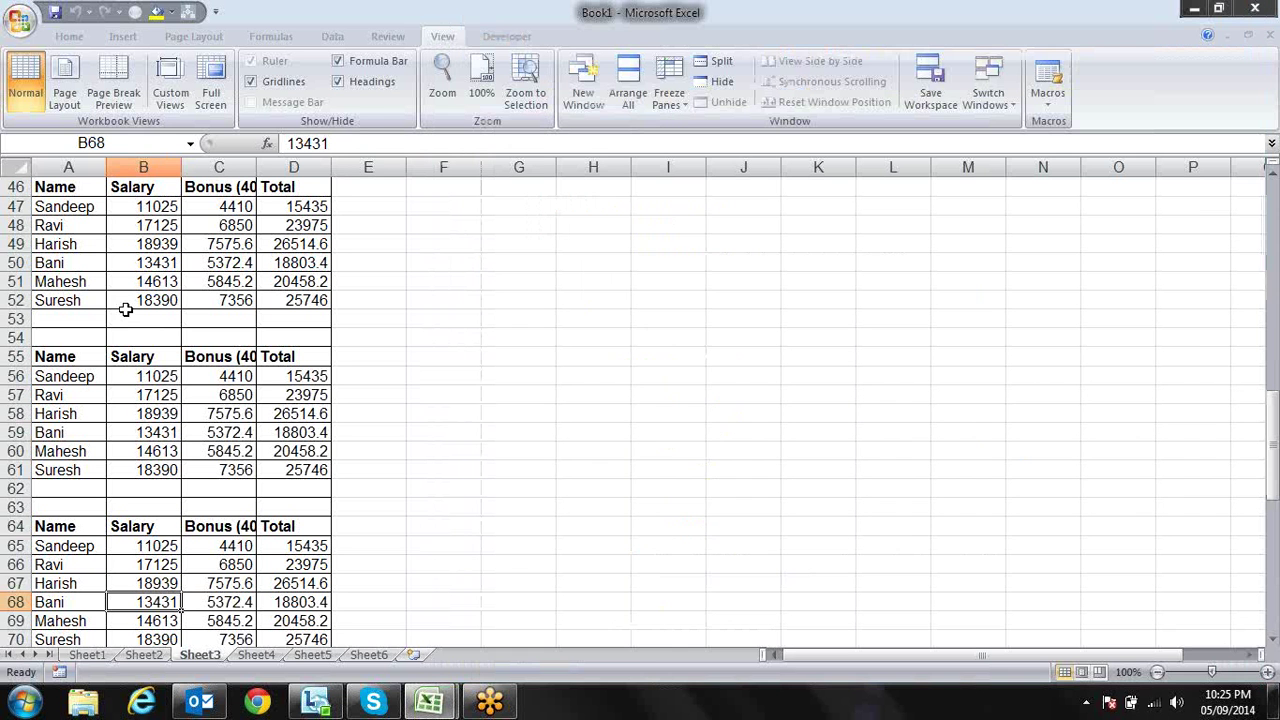
mouse_move(88, 322)
left_mouse_down()
mouse_move(346, 476)
mouse_move(283, 637)
left_mouse_up()
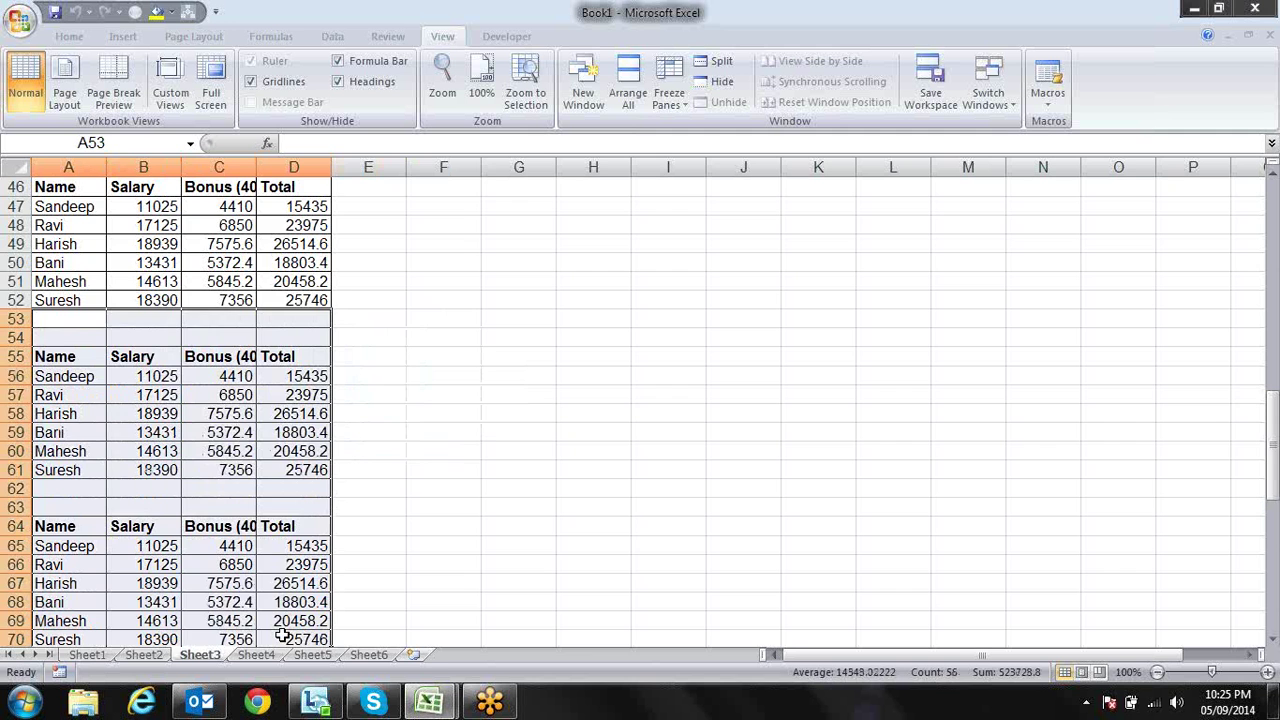
left_click_drag(283, 637, 282, 636)
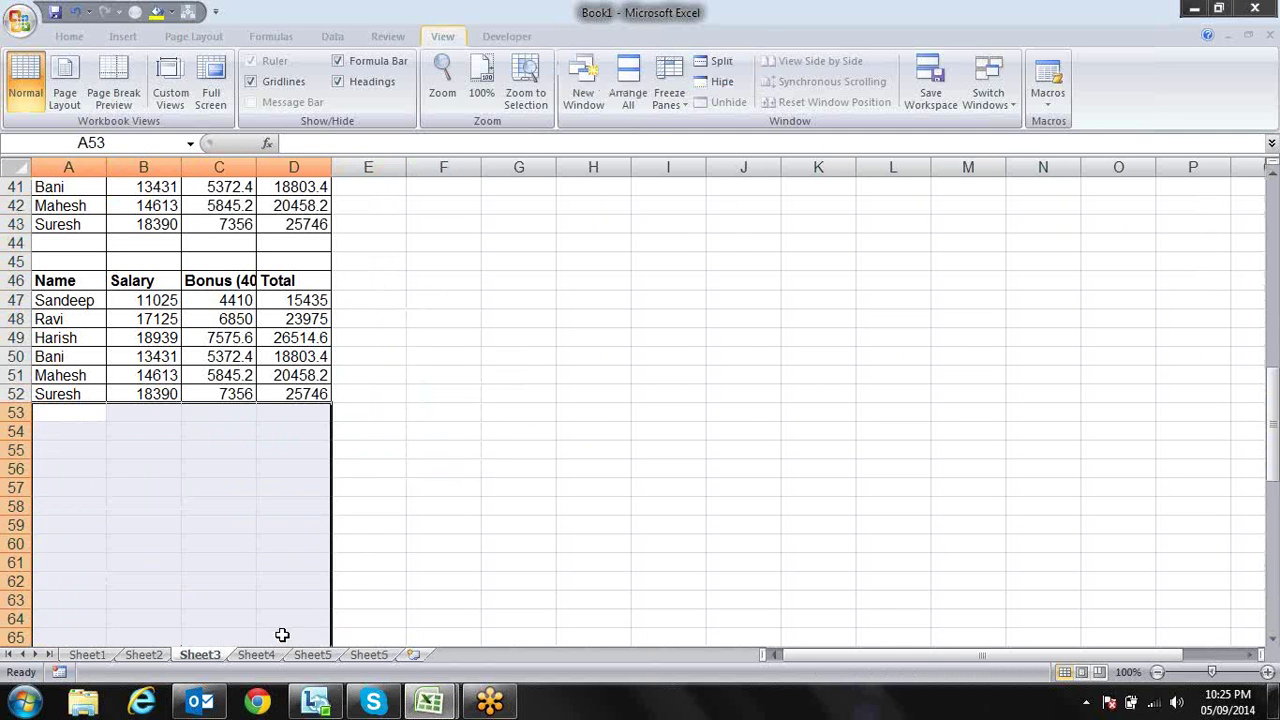
key("Up")
key("Up")
key("Up")
key("Up")
key("Up")
key("Up")
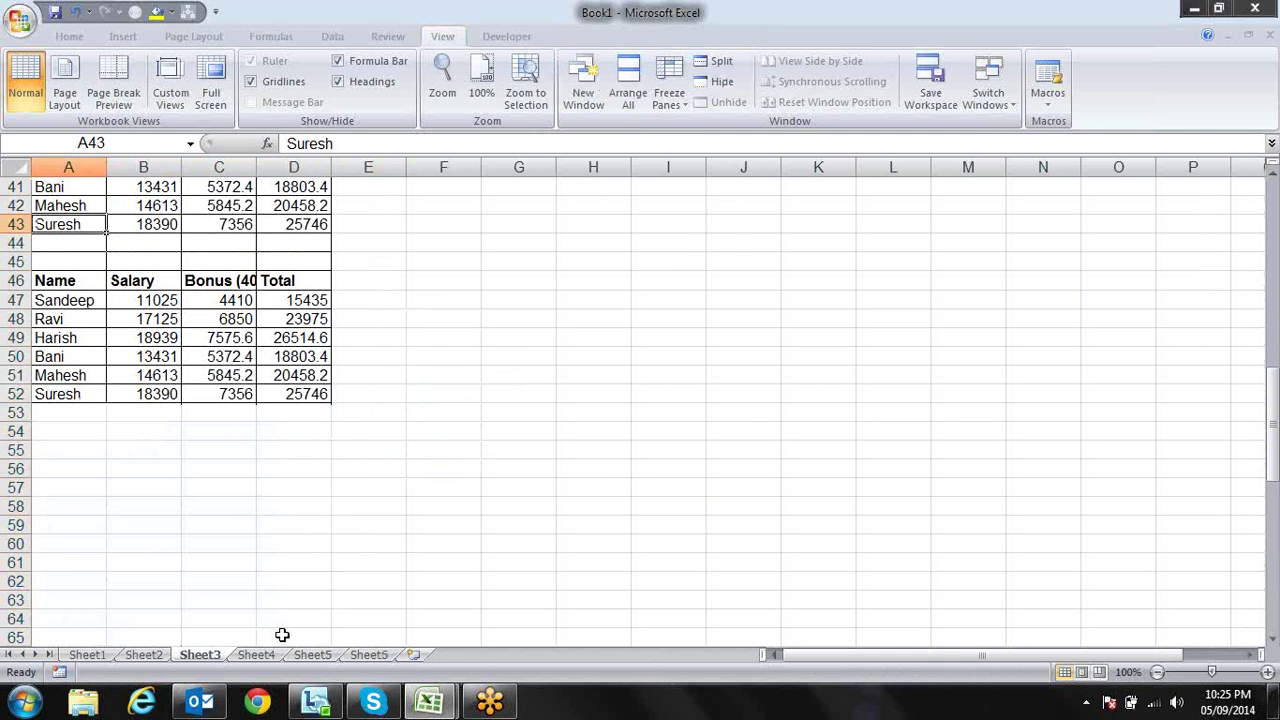
key("Right")
key("Right")
key("Right")
key("Right")
key("ctrl+Up")
key("Down")
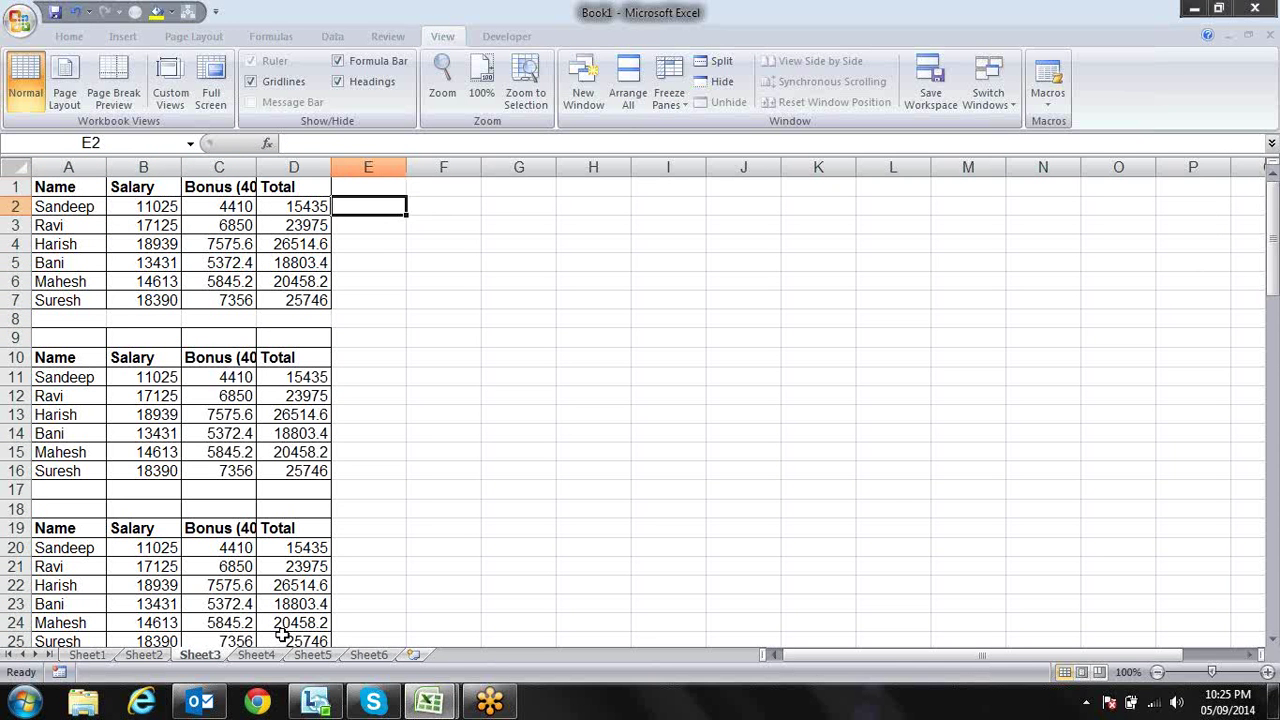
key("Down")
key("Down")
key("Down")
key("Down")
key("Down")
key("Down")
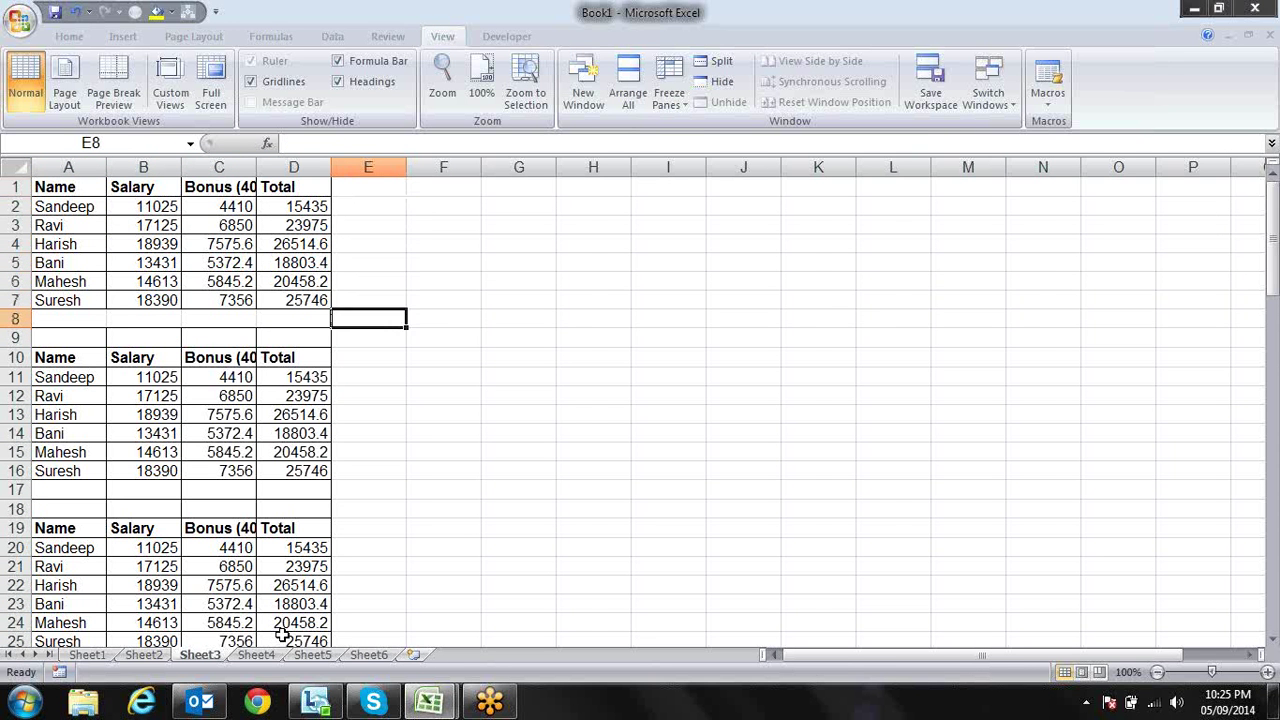
key("shift+Left")
key("shift+Left")
key("shift+Left")
key("ctrl+shift+Down")
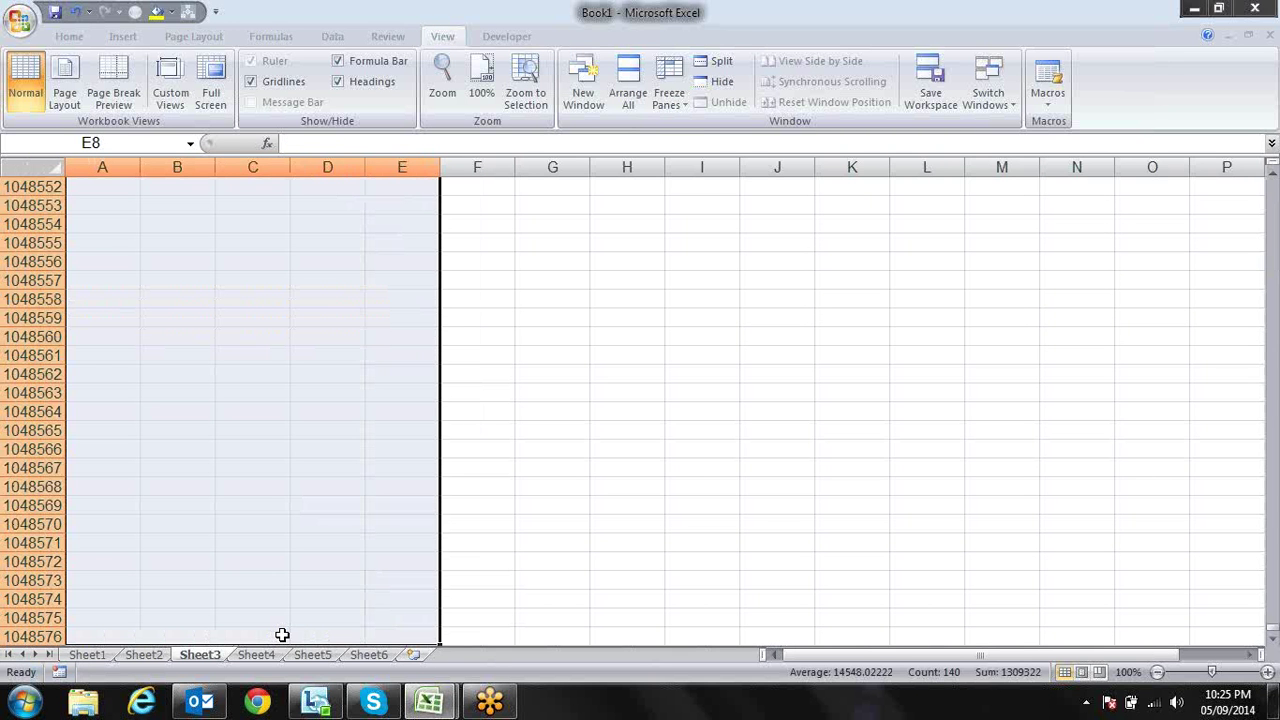
Delete the selected copies below the original table and return to cell A1.
key("alt+e")
key("a")
key("a")
key("Up")
key("Down")
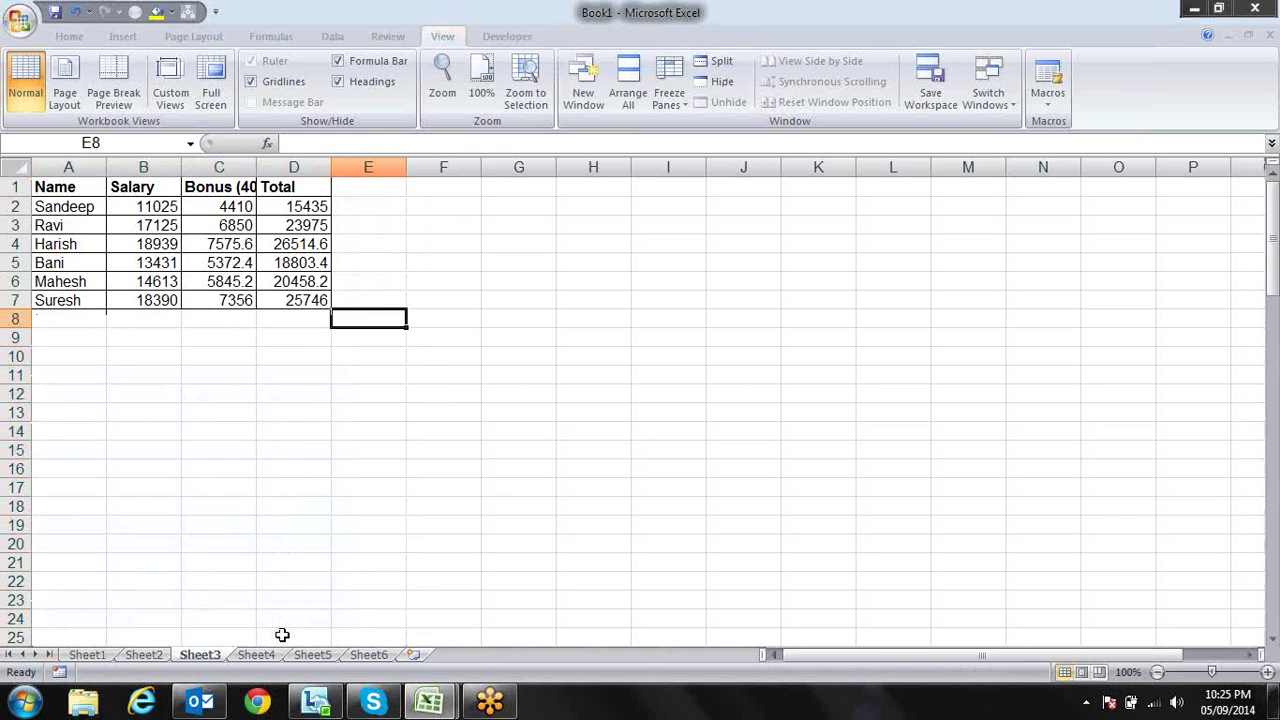
key("Up")
key("ctrl+Up")
key("Left")
key("Left")
key("Left")
key("Left")
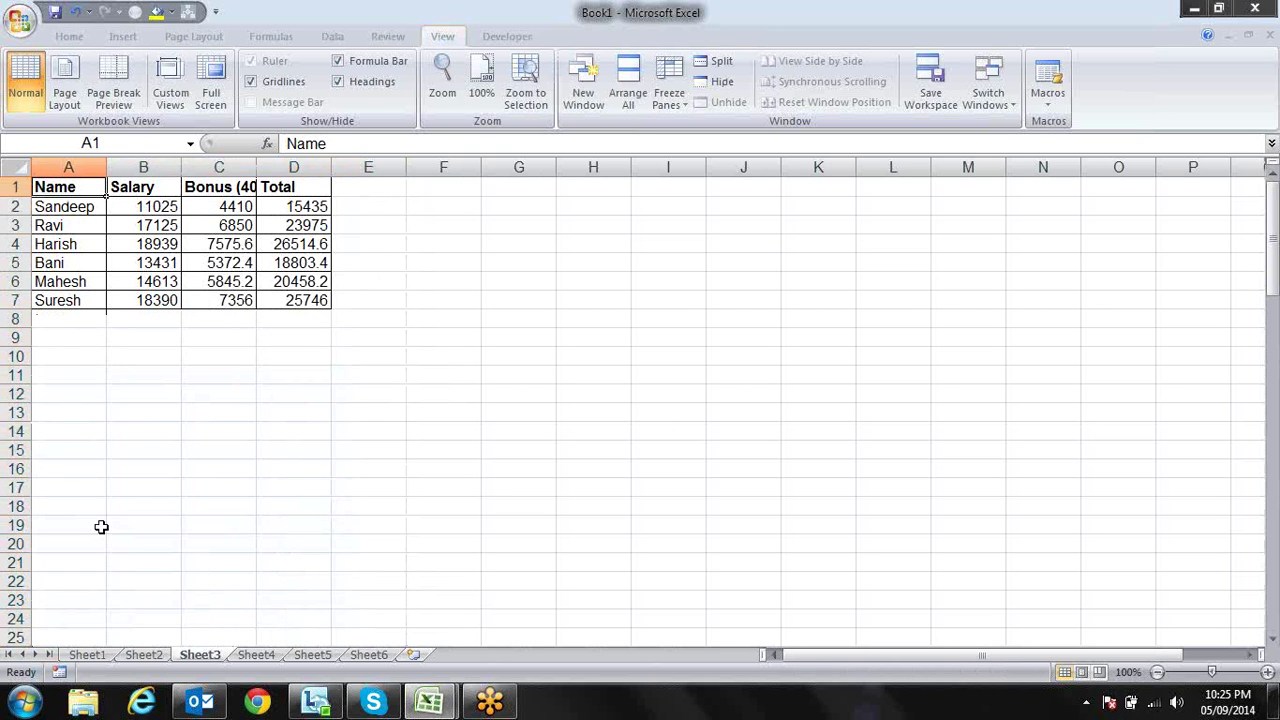
Run the copyproc macro from the Developer Macros list, entering 3 copies.
left_click(482, 38)
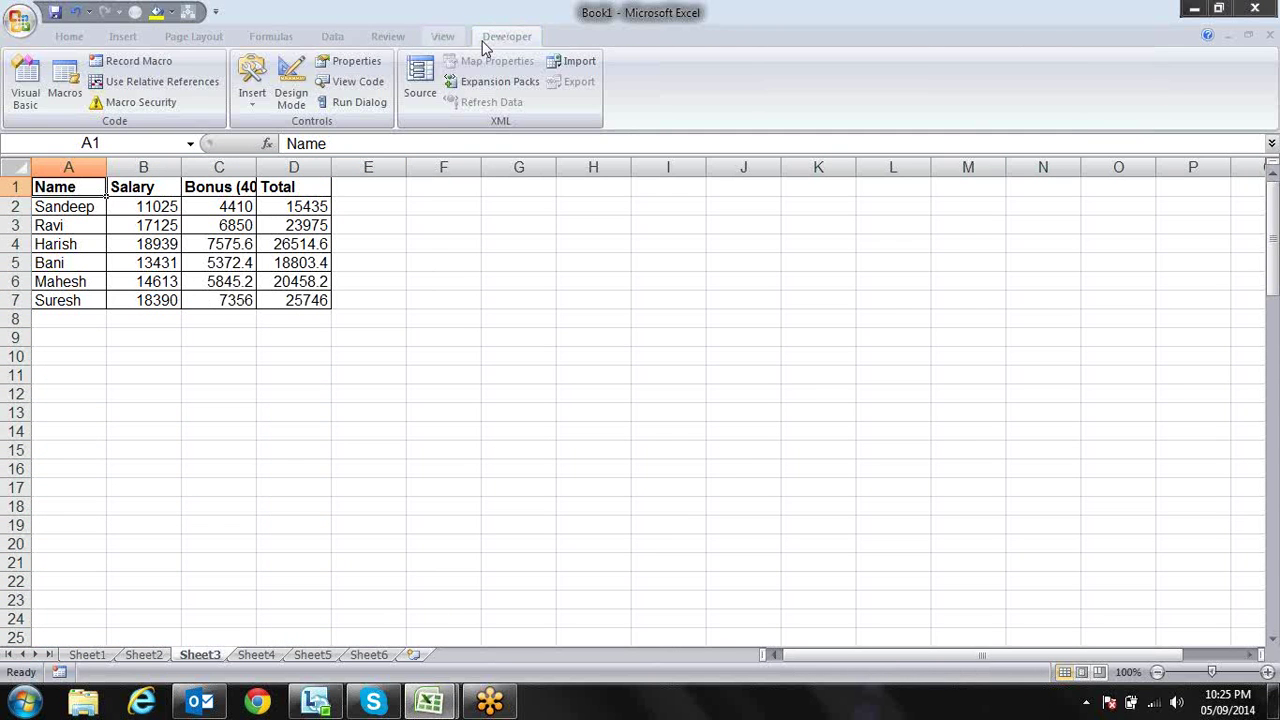
left_click(66, 86)
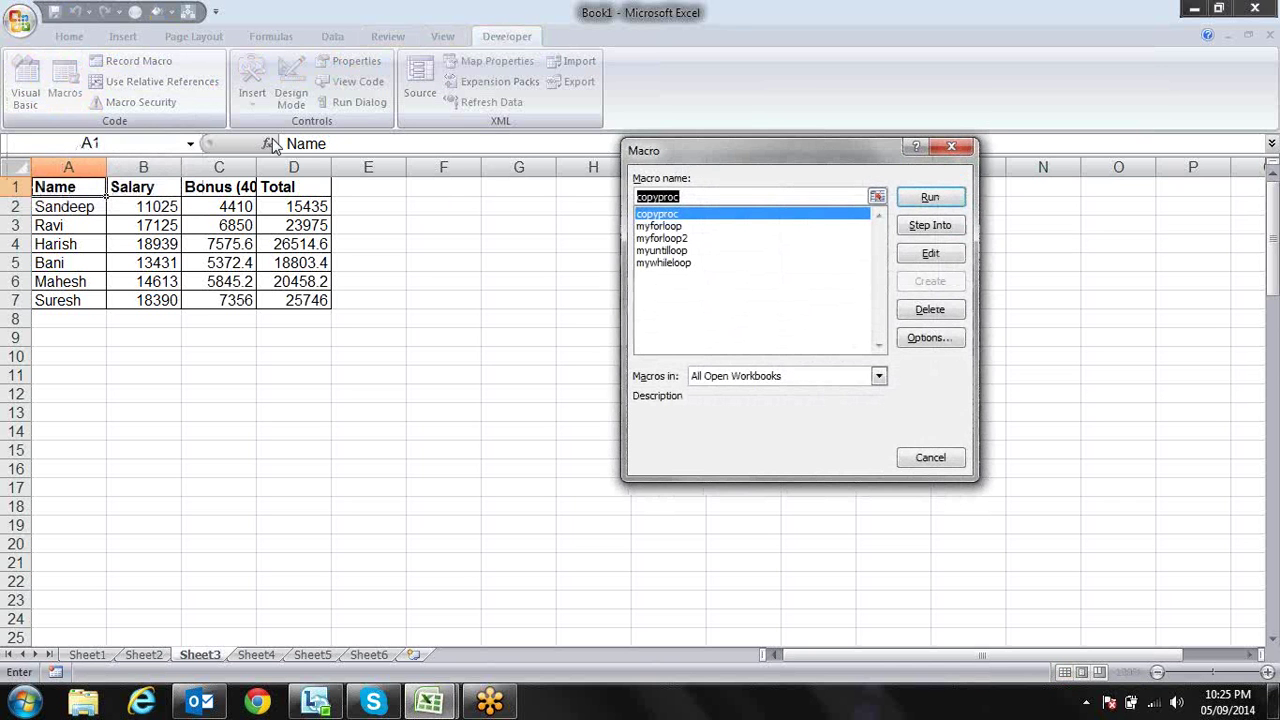
left_click(680, 239)
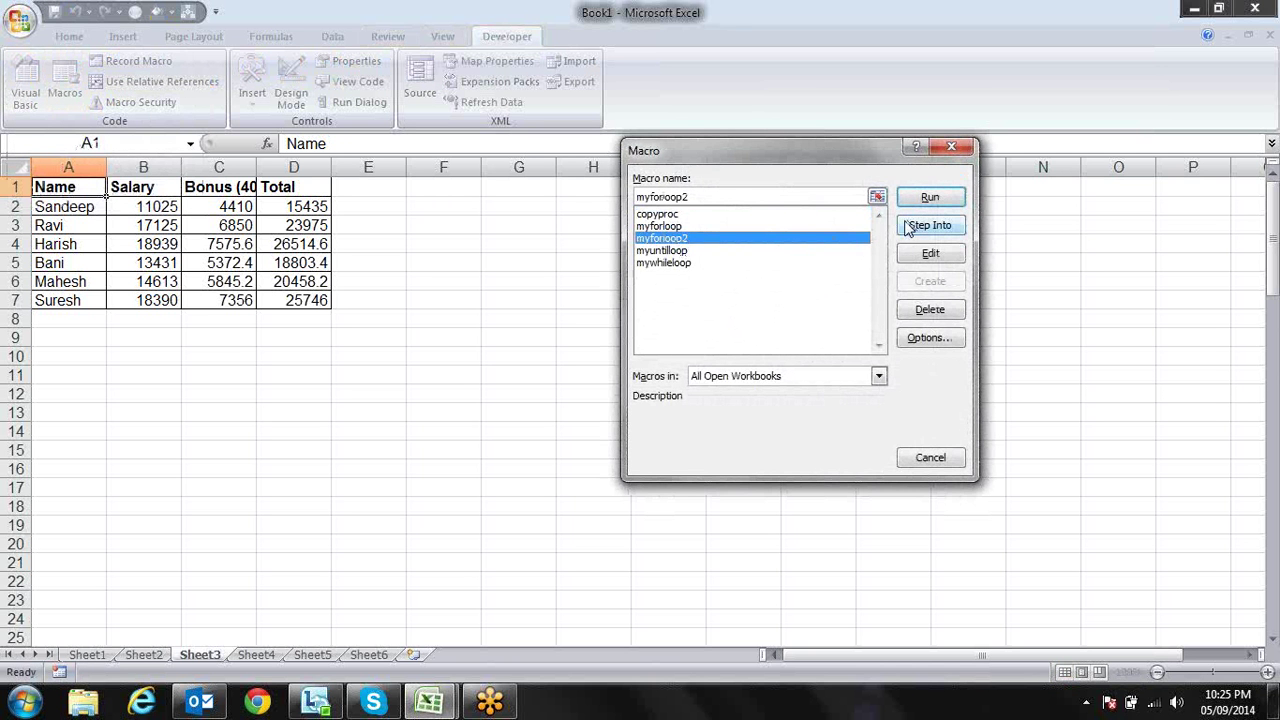
left_click(665, 214)
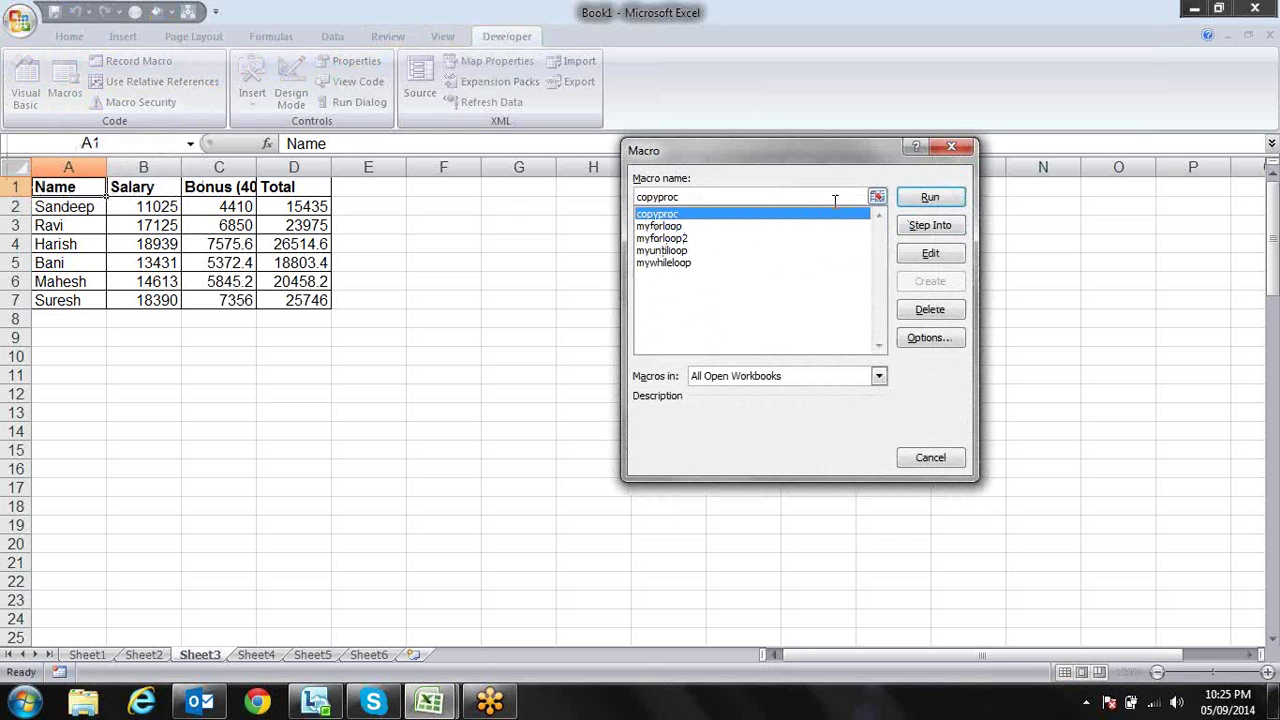
left_click(940, 199)
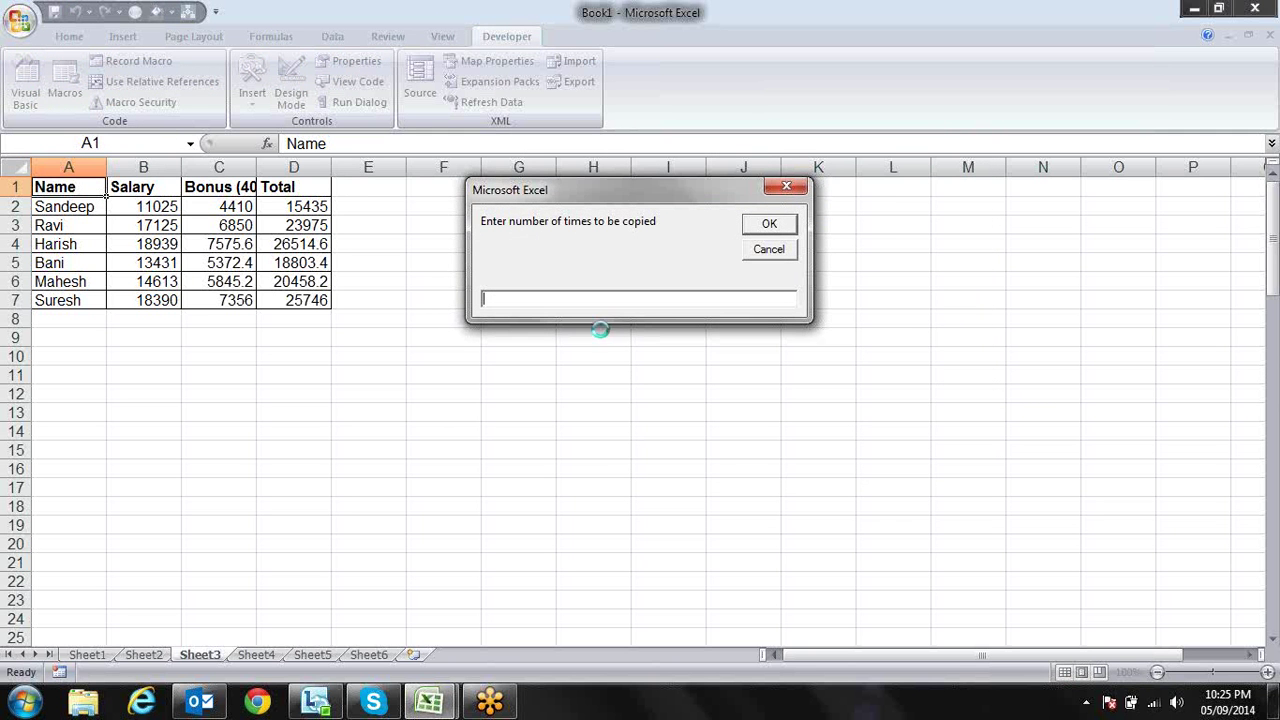
type("3")
left_click(772, 224)
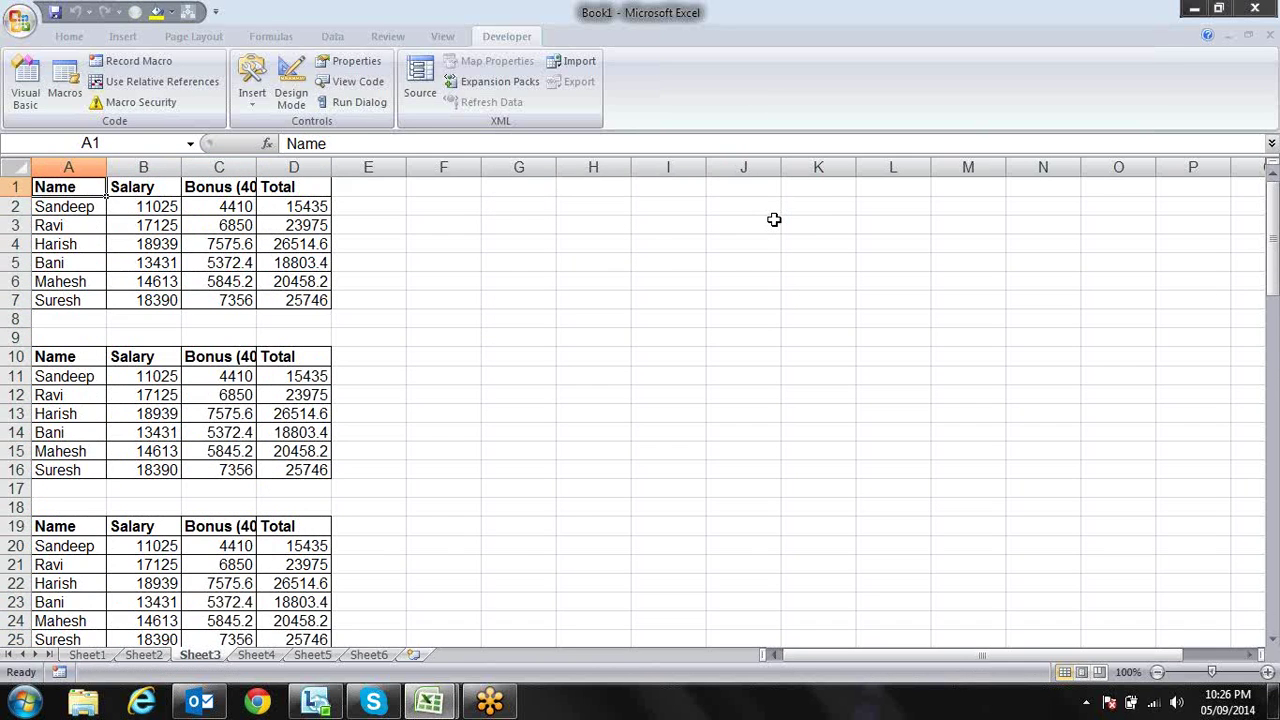
Step through the three pasted copies to check the blank gap rows between them.
key("Down")
key("ctrl+Down")
key("Down")
key("Down")
key("Up")
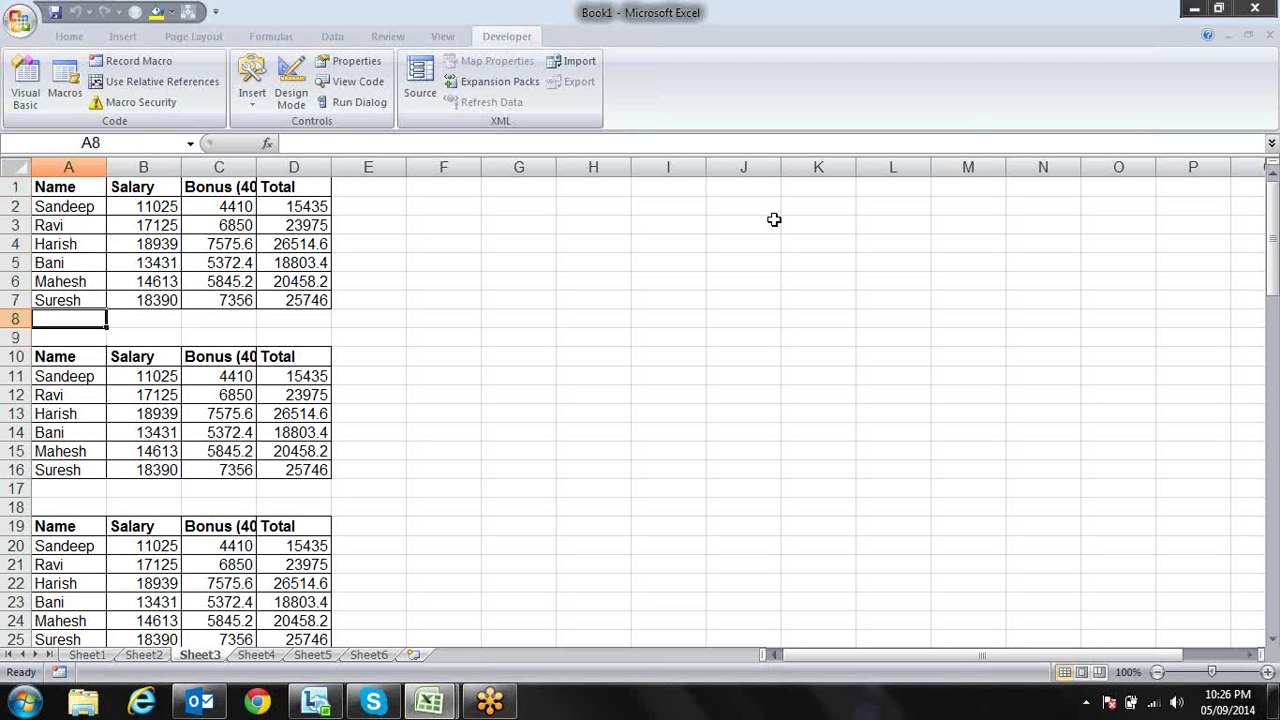
key("Down")
key("Up")
In the copyproc code, declare k alongside j as 'Dim j, k As Integer'.
key("alt+F11")
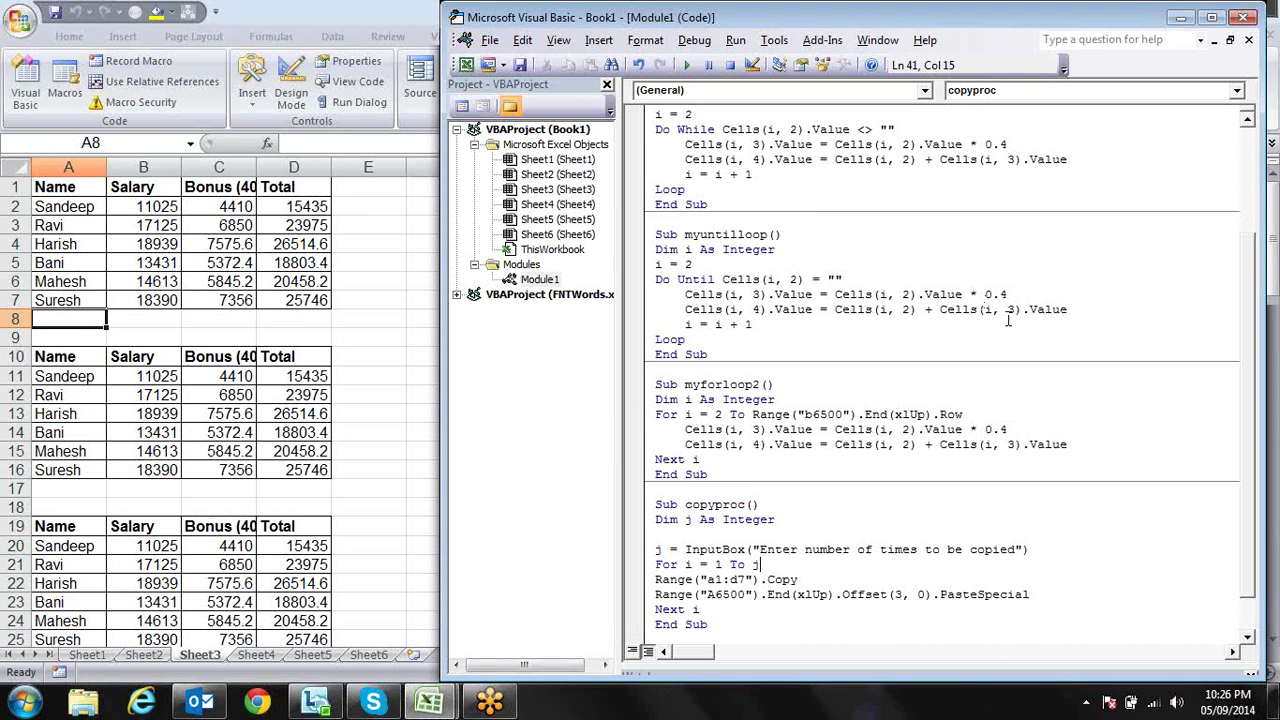
left_click(691, 520)
type(",")
type(" k")
key("Down")
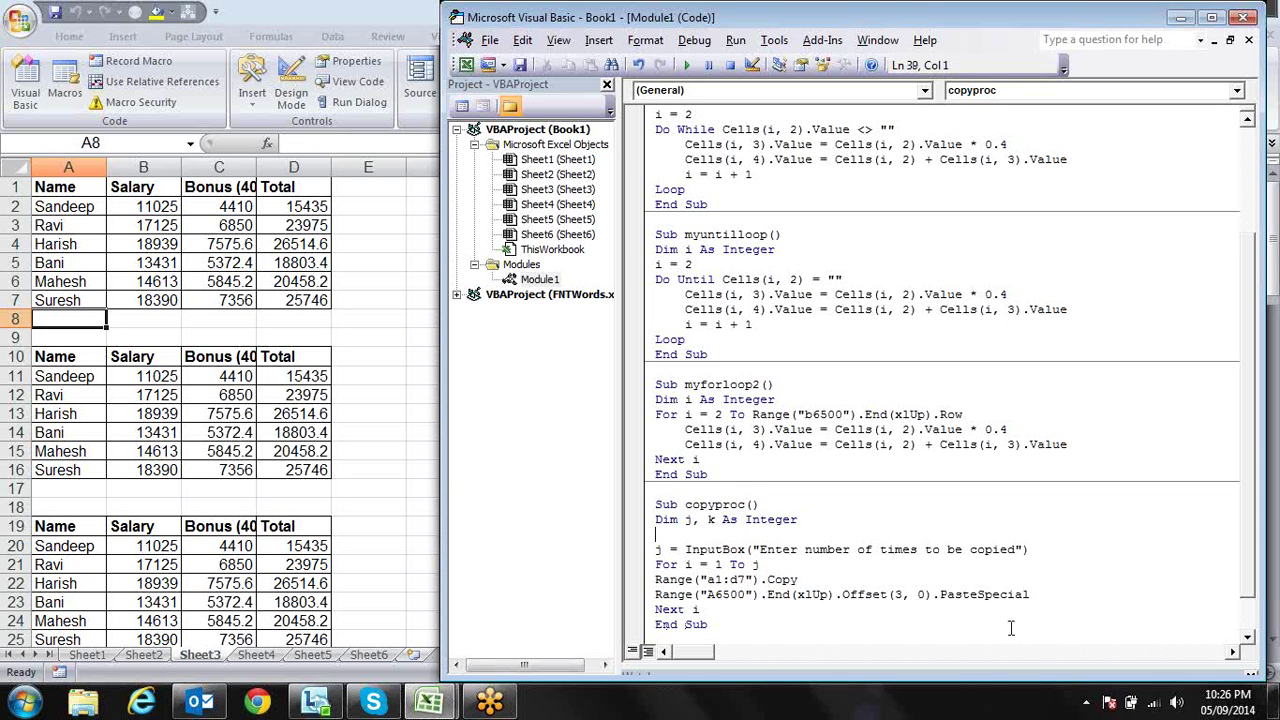
Duplicate the j InputBox line onto a new line below it.
left_click_drag(1040, 549, 669, 549)
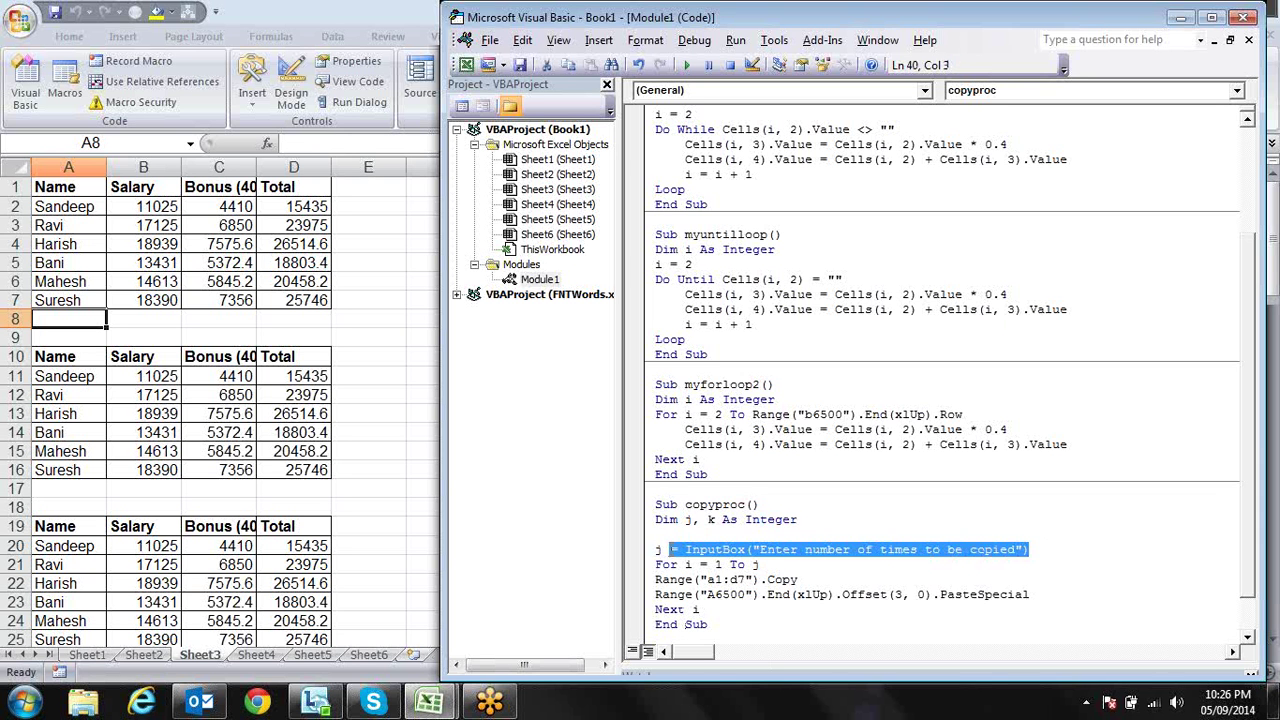
key("End")
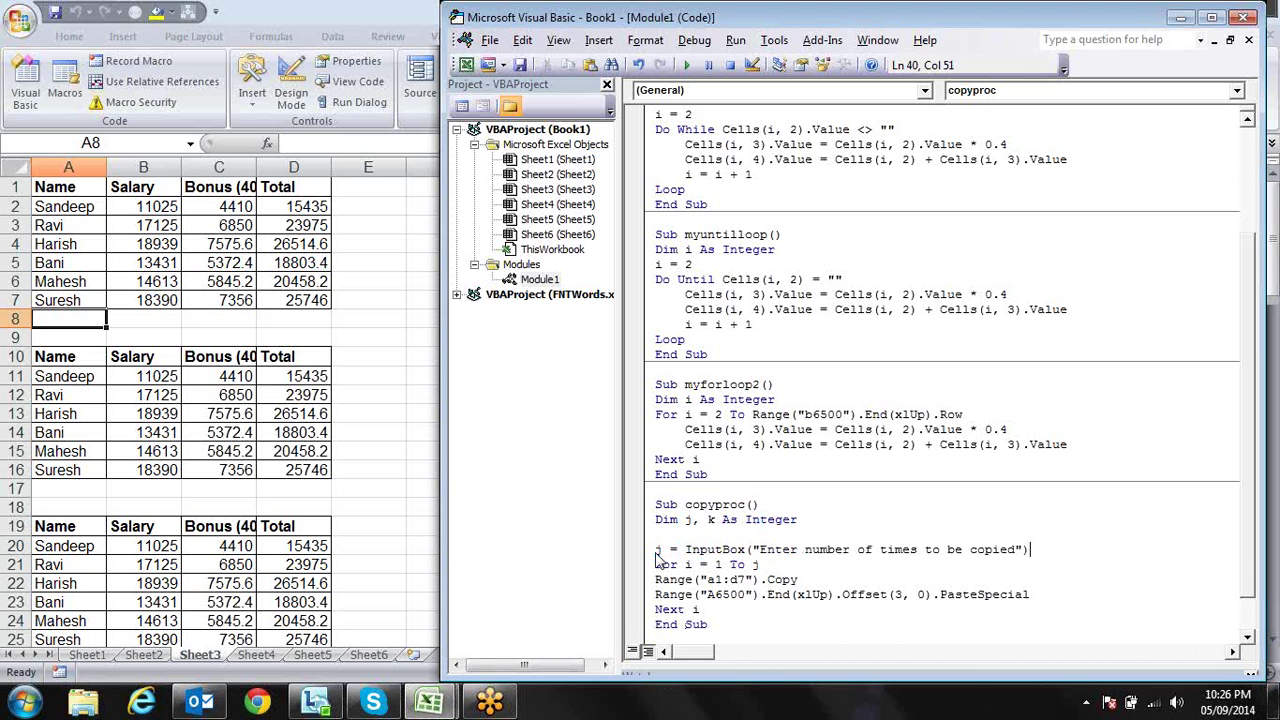
key("Return")
key("Return")
key("Up")
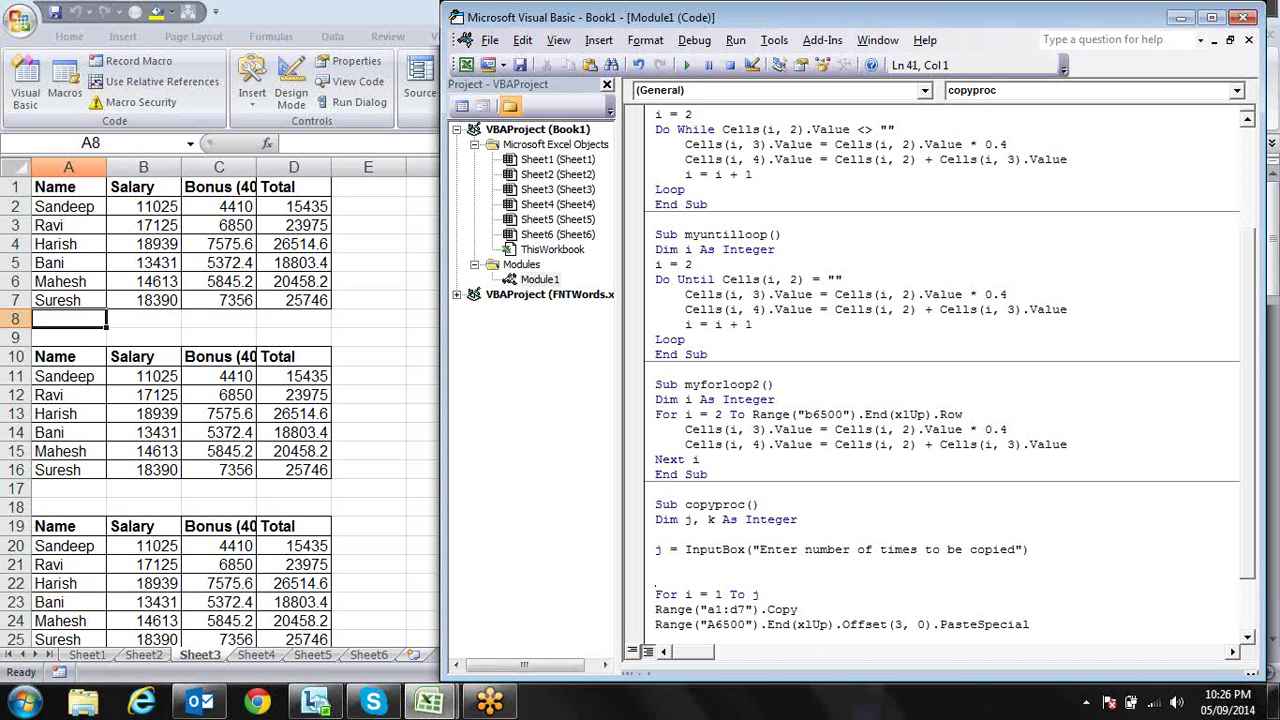
left_click(656, 579)
type("j = InputBox(\"Enter number of times to be copied\")")
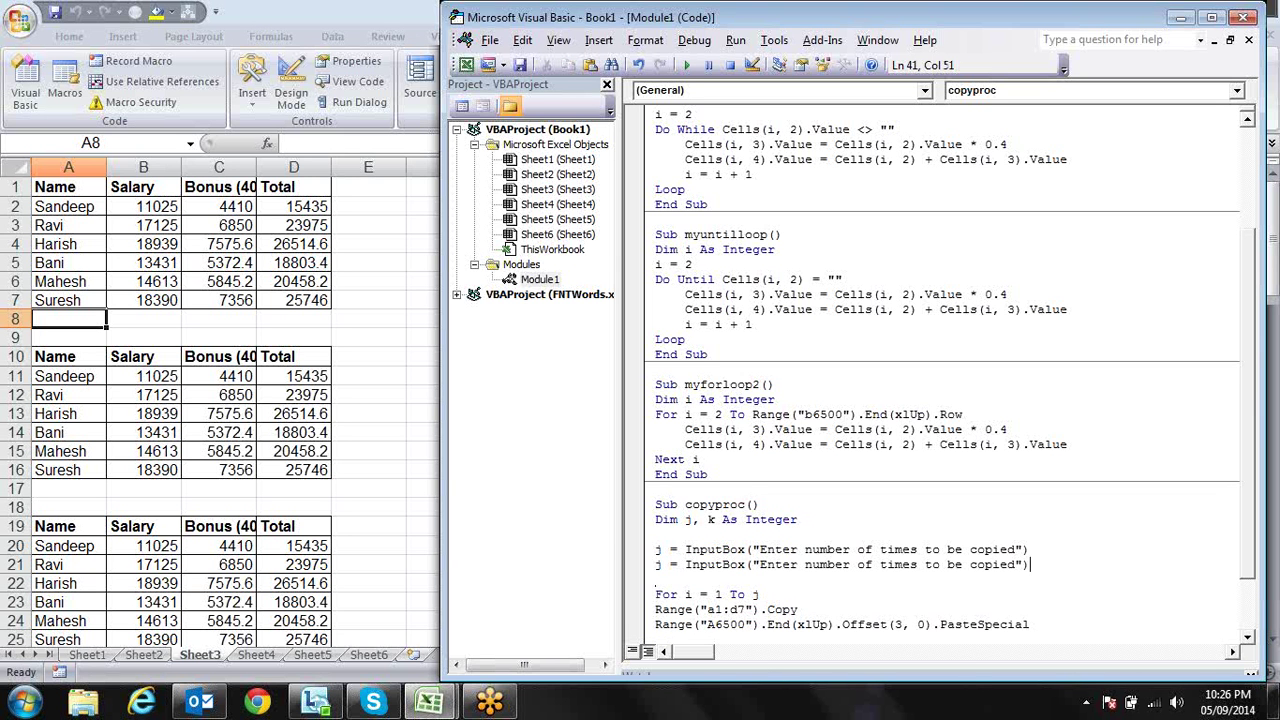
Change the duplicated line to assign k with the prompt 'Enter the row cifference'.
left_click(662, 566)
key("BackSpace")
type("k")
left_click(808, 564)
left_click_drag(805, 564, 1014, 564)
type("th")
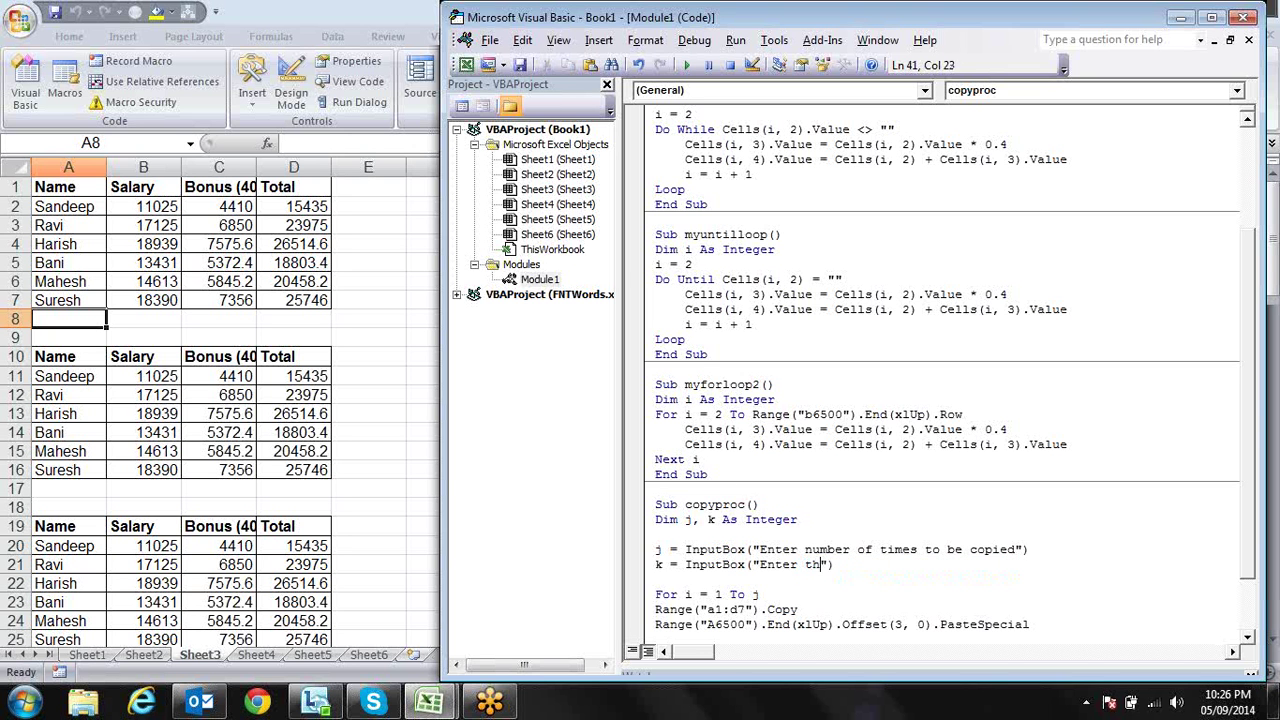
type("e row ci")
type("fference")
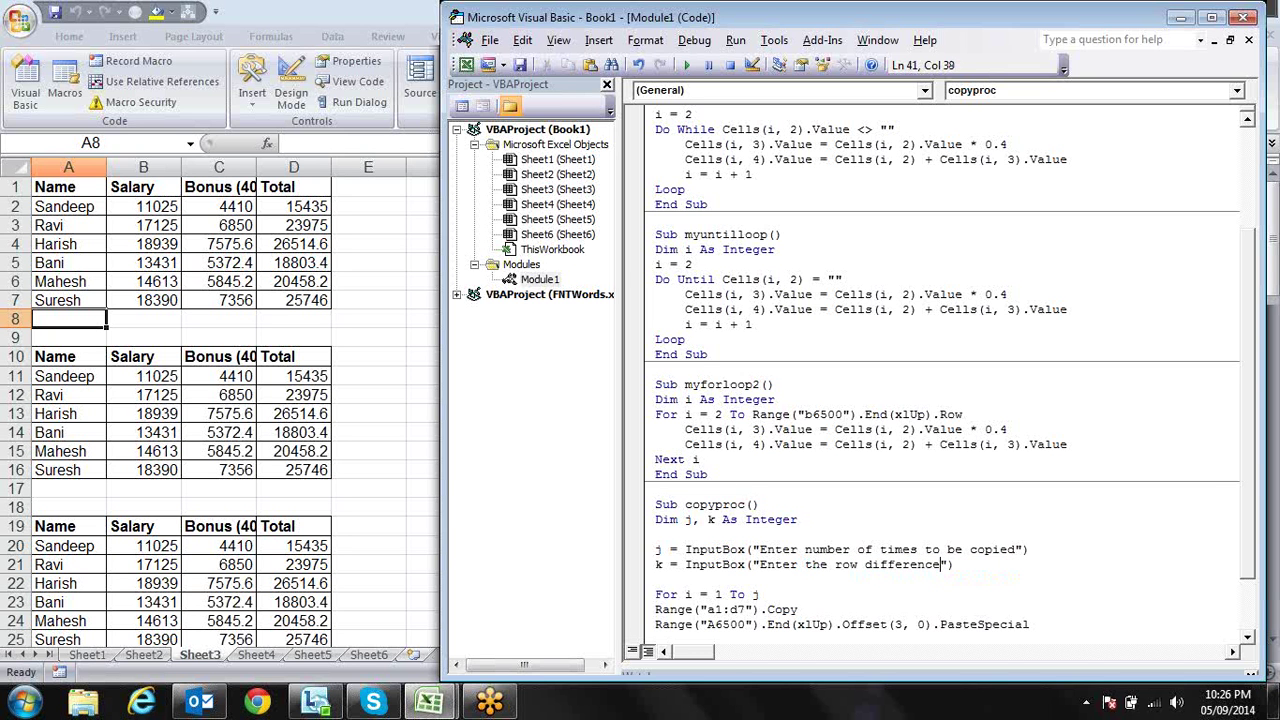
left_click(656, 579)
Change Offset(3, 0) to Offset(k + 1, 0) and add a 'Next i' line below it.
left_click(895, 624)
key("Delete")
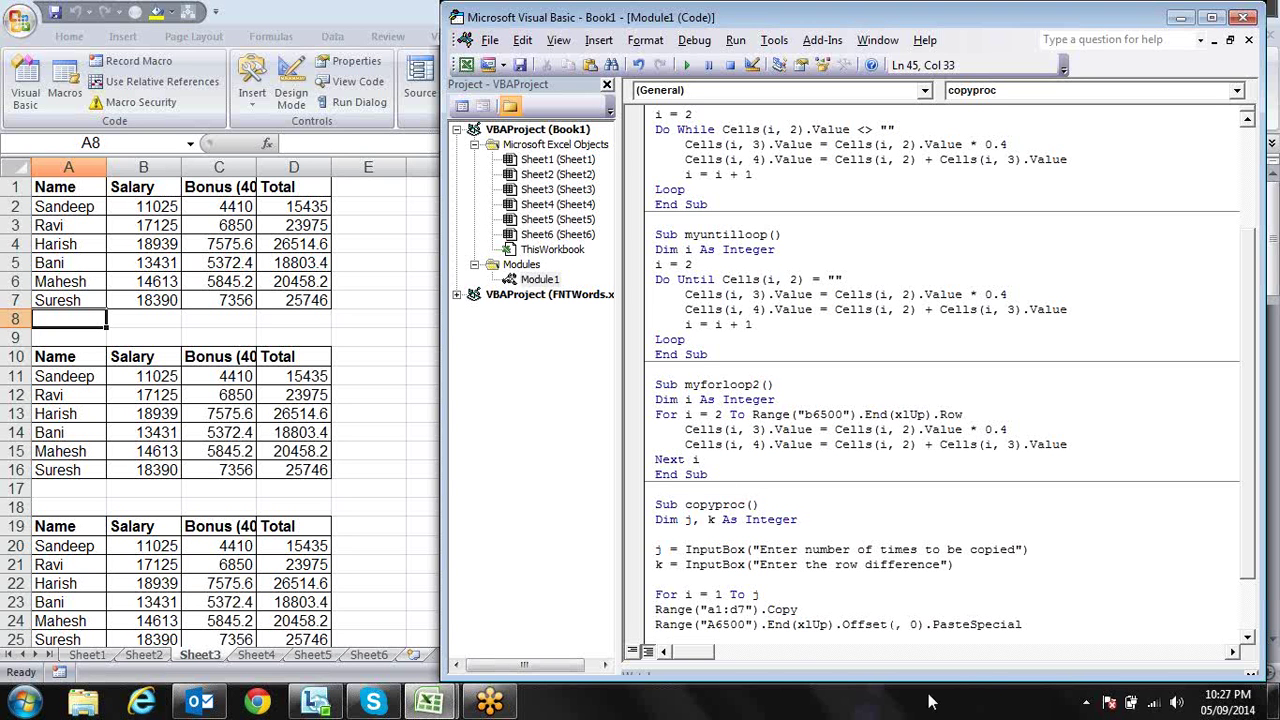
type("k ")
type("+ ")
type("1")
key("Return")
type("Next i")
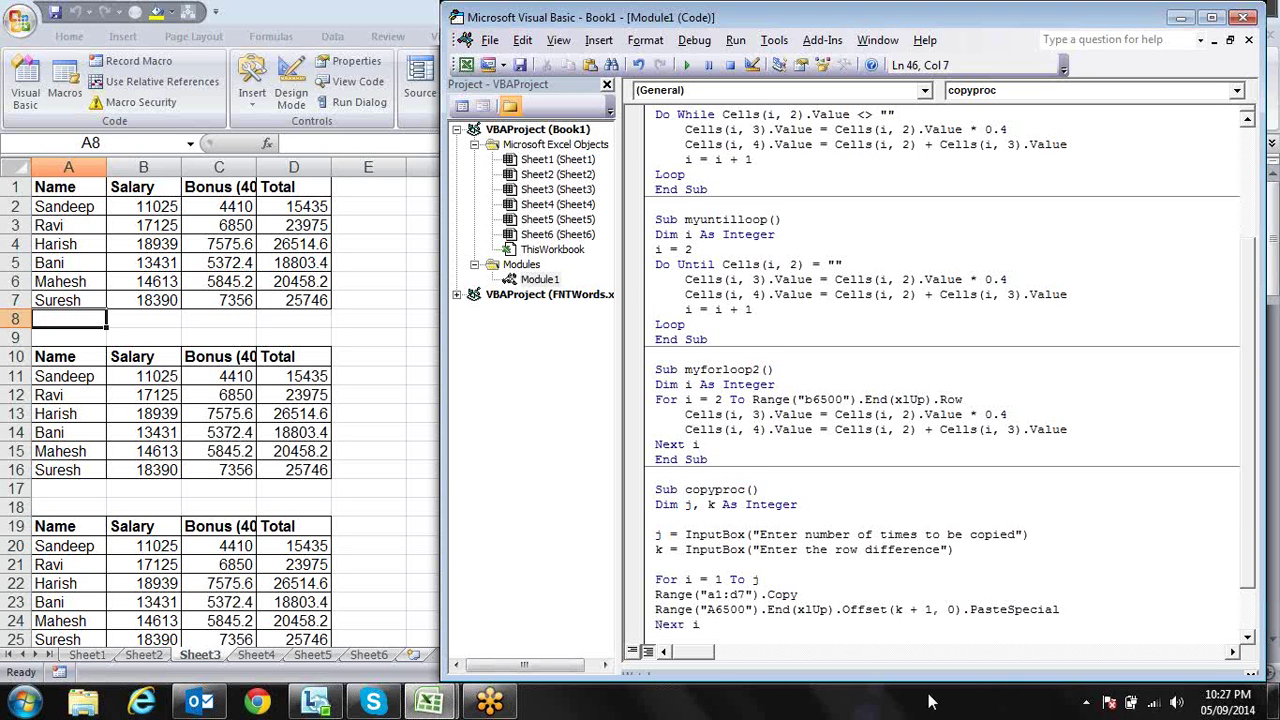
key("Up")
Clear everything from row 8 down with Edit > Clear, then open the macro list with Alt+F8.
key("alt+F11")
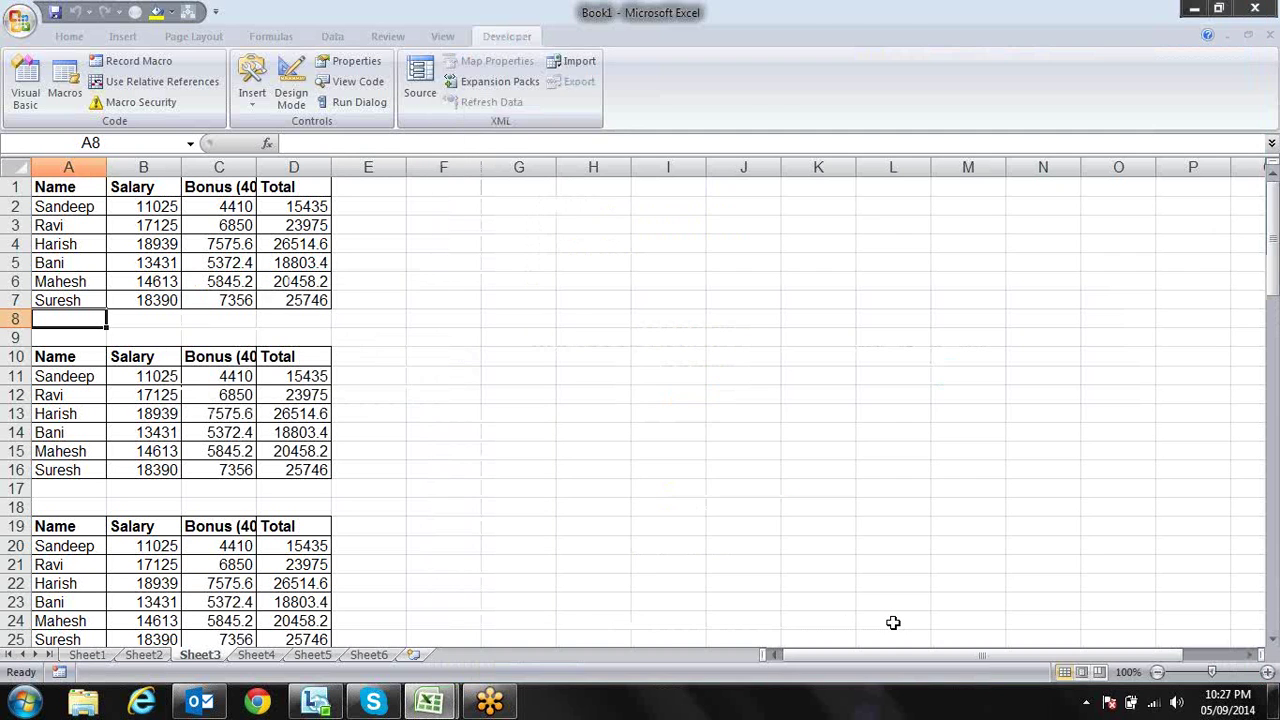
key("Right")
key("Right")
key("Right")
key("Right")
key("ctrl+shift+Left")
key("ctrl+shift+Down")
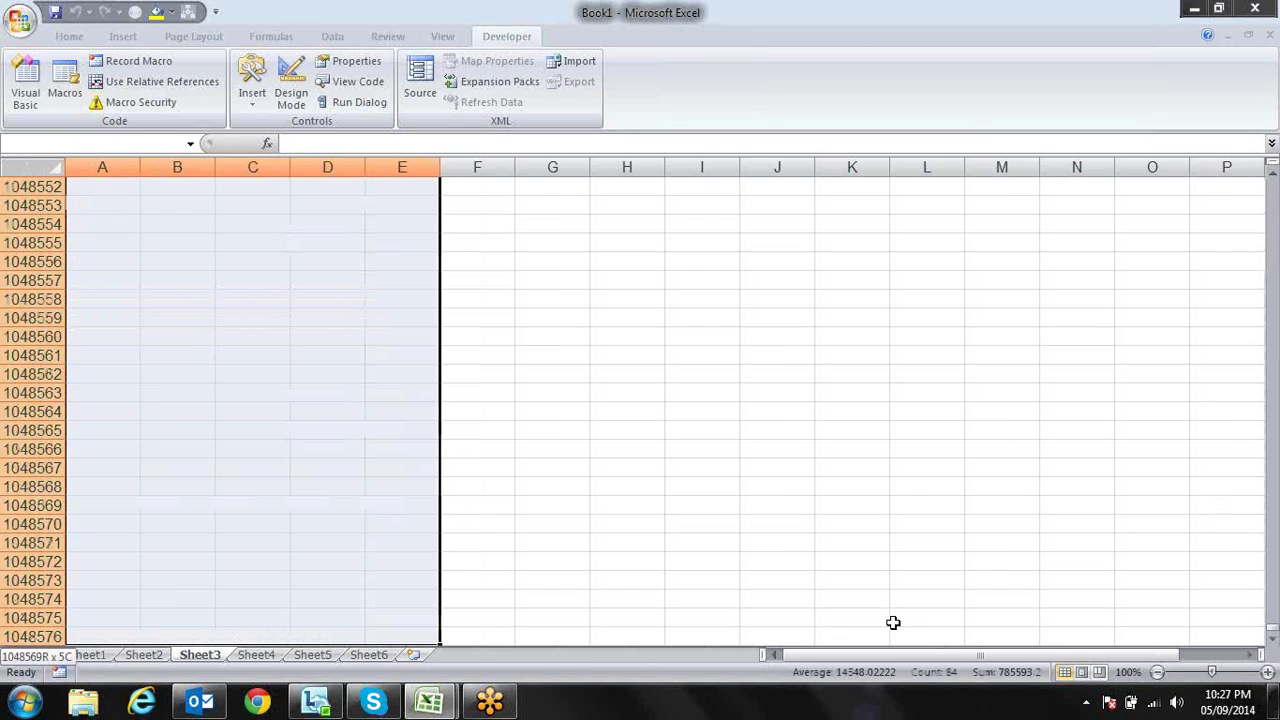
key("alt+e")
key("a")
key("f")
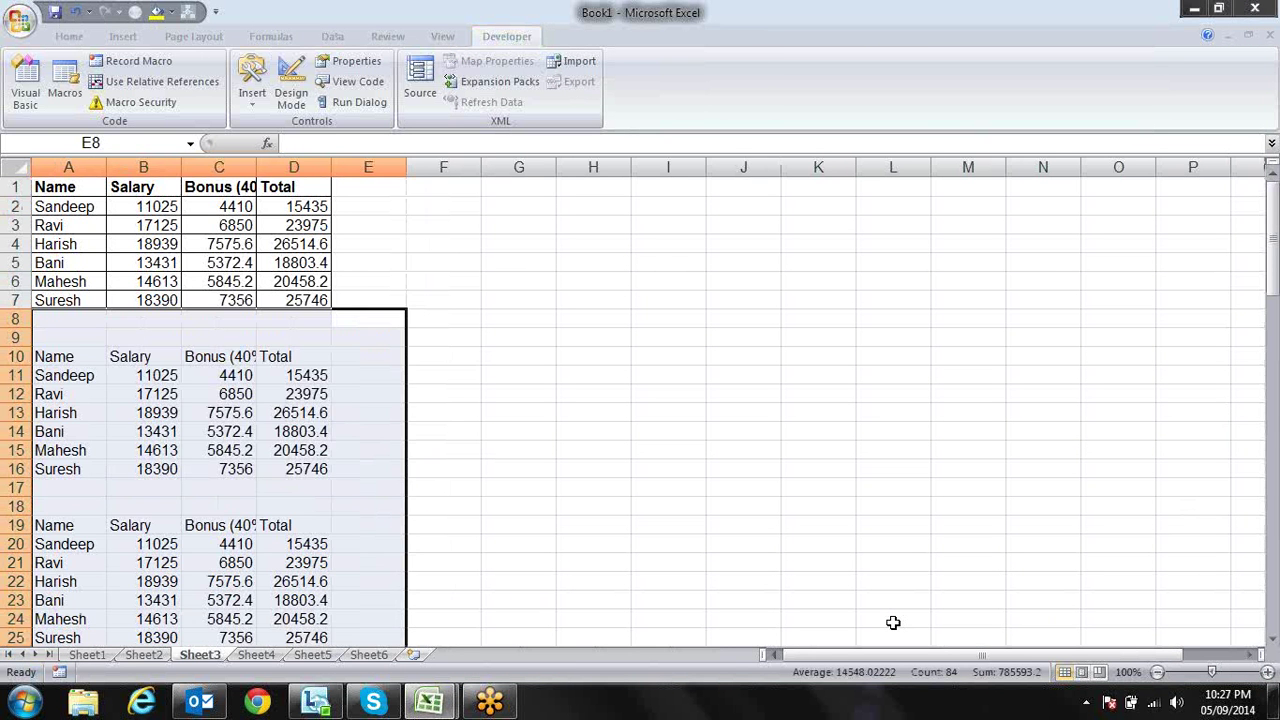
key("Delete")
key("Down")
key("Up")
key("Up")
key("ctrl+Up")
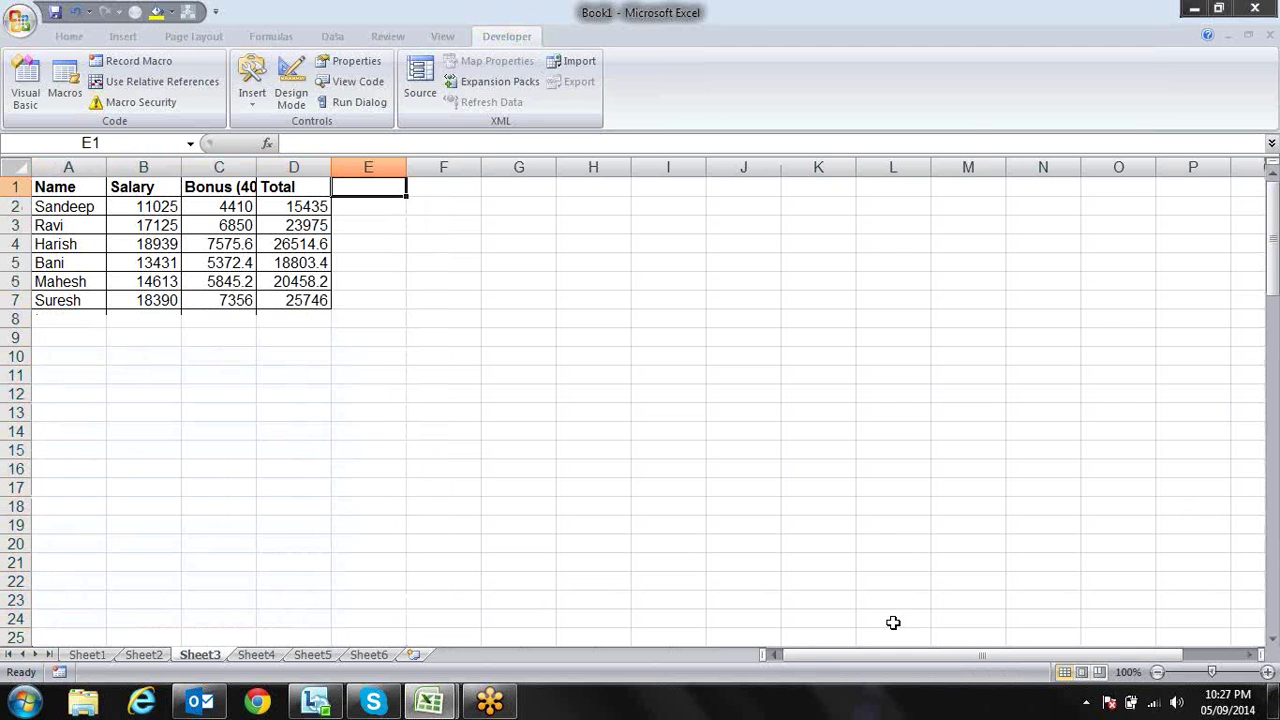
key("alt+F8")
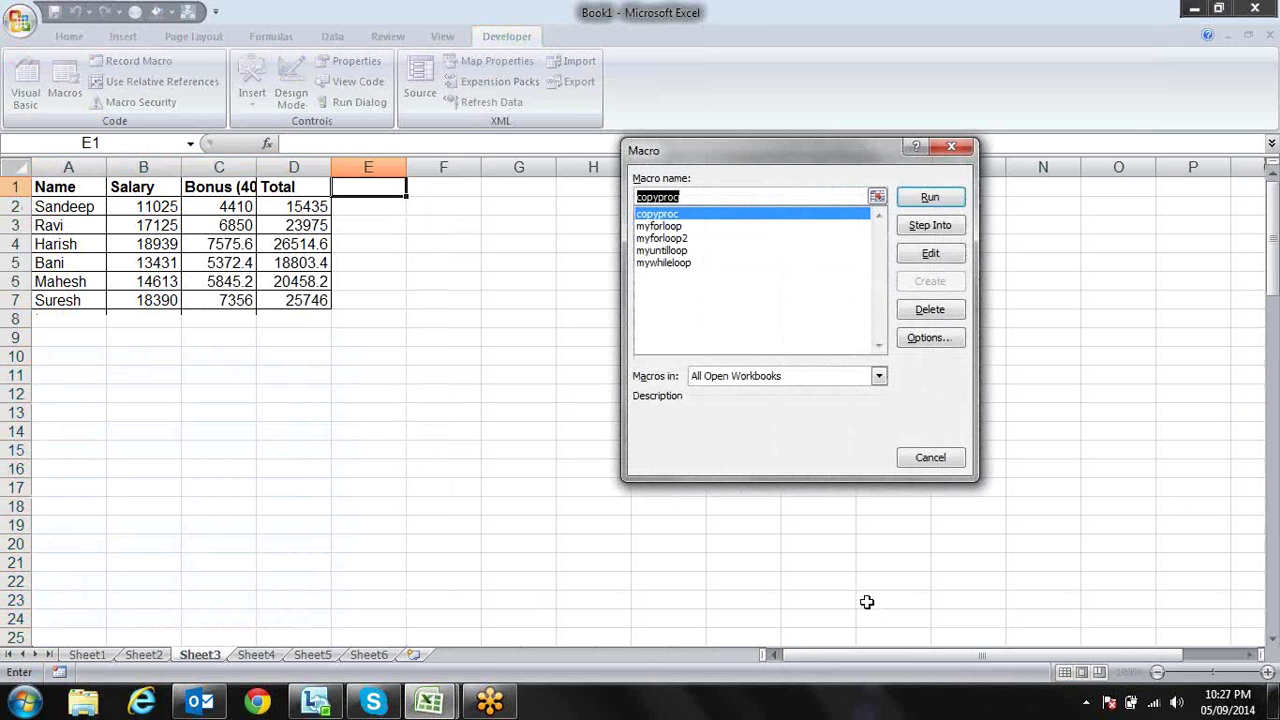
Run copyproc with 2 copies and a row difference of 5.
left_click(930, 198)
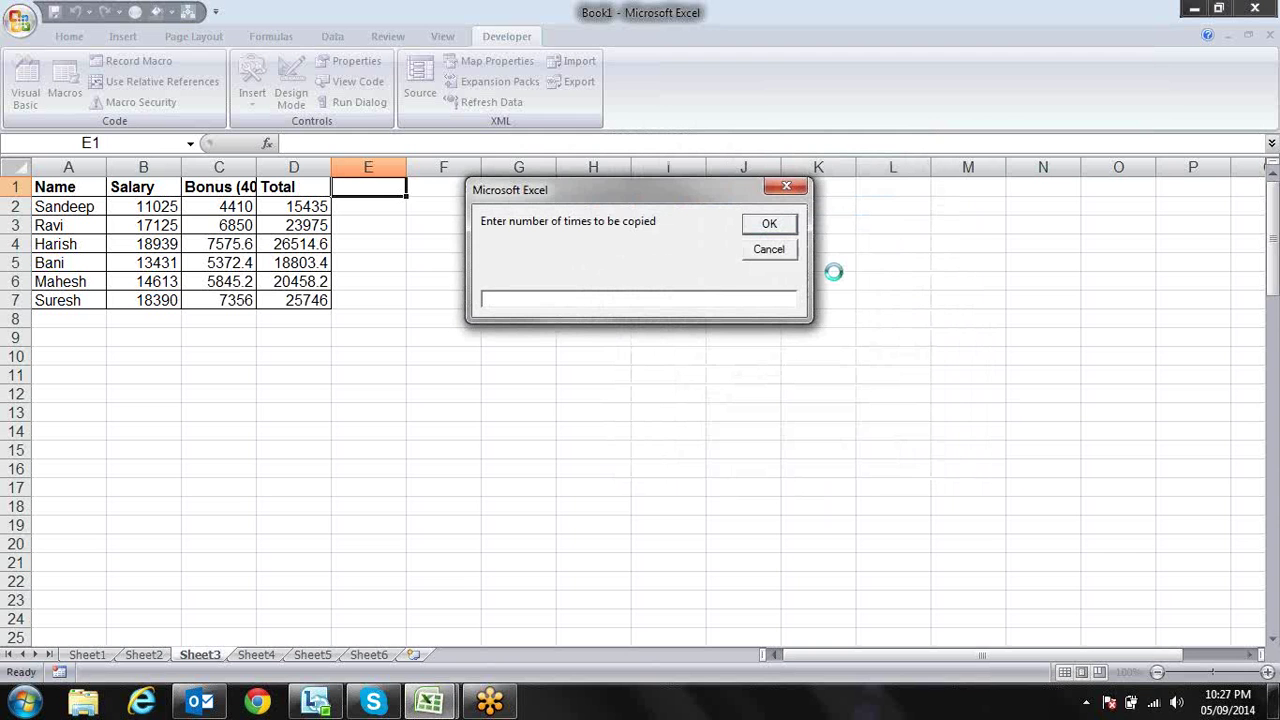
type("2")
key("Return")
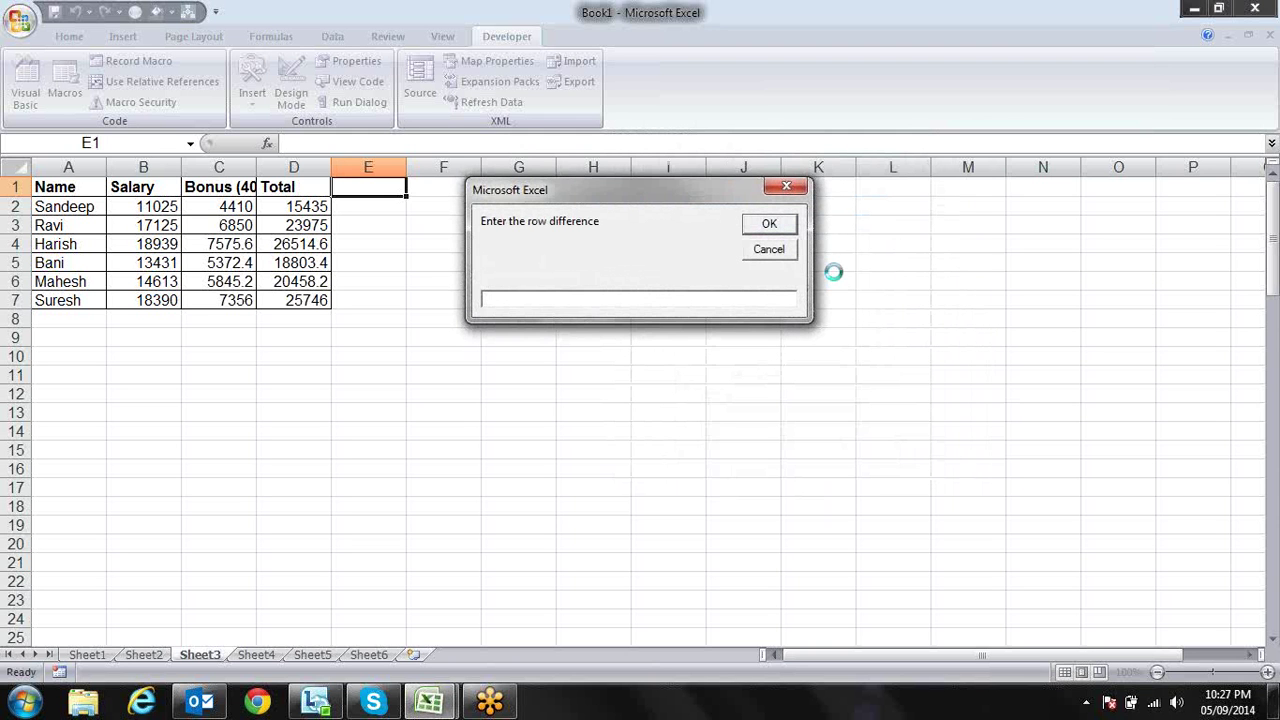
type("5")
key("Return")
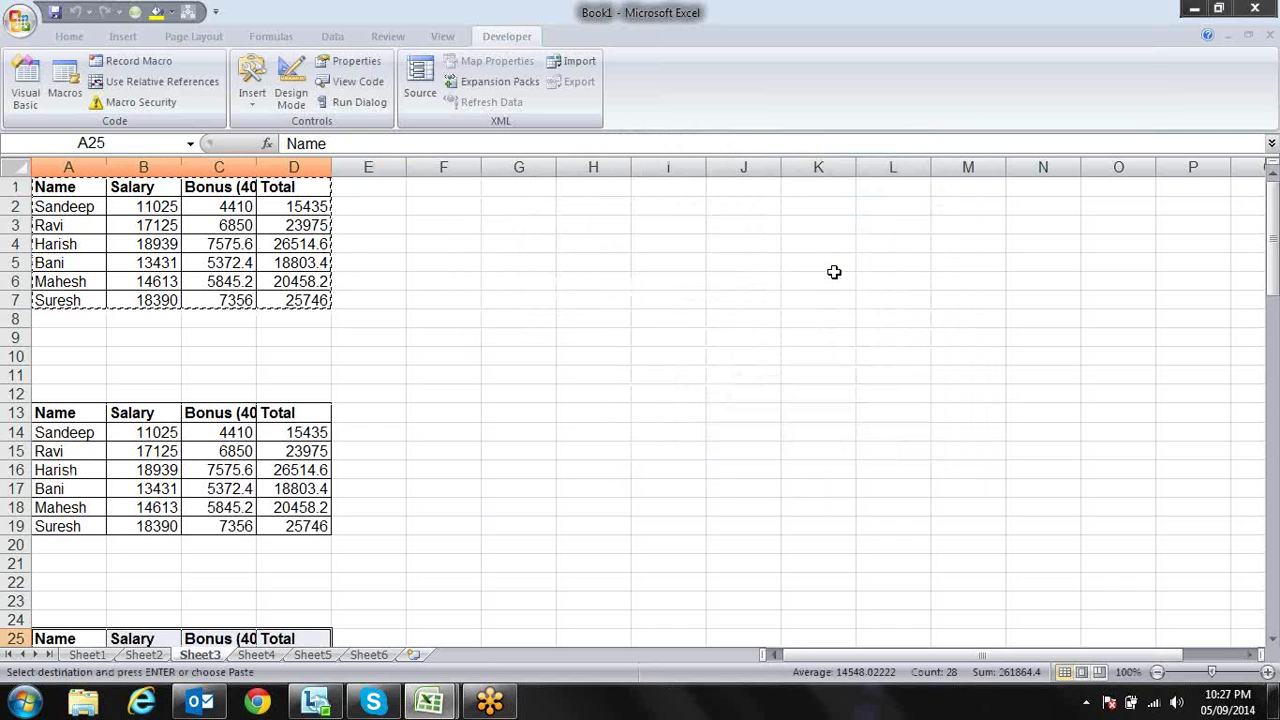
Look over the new copies at rows 13 and 25 and dismiss the copy marquee.
key("Down")
key("Down")
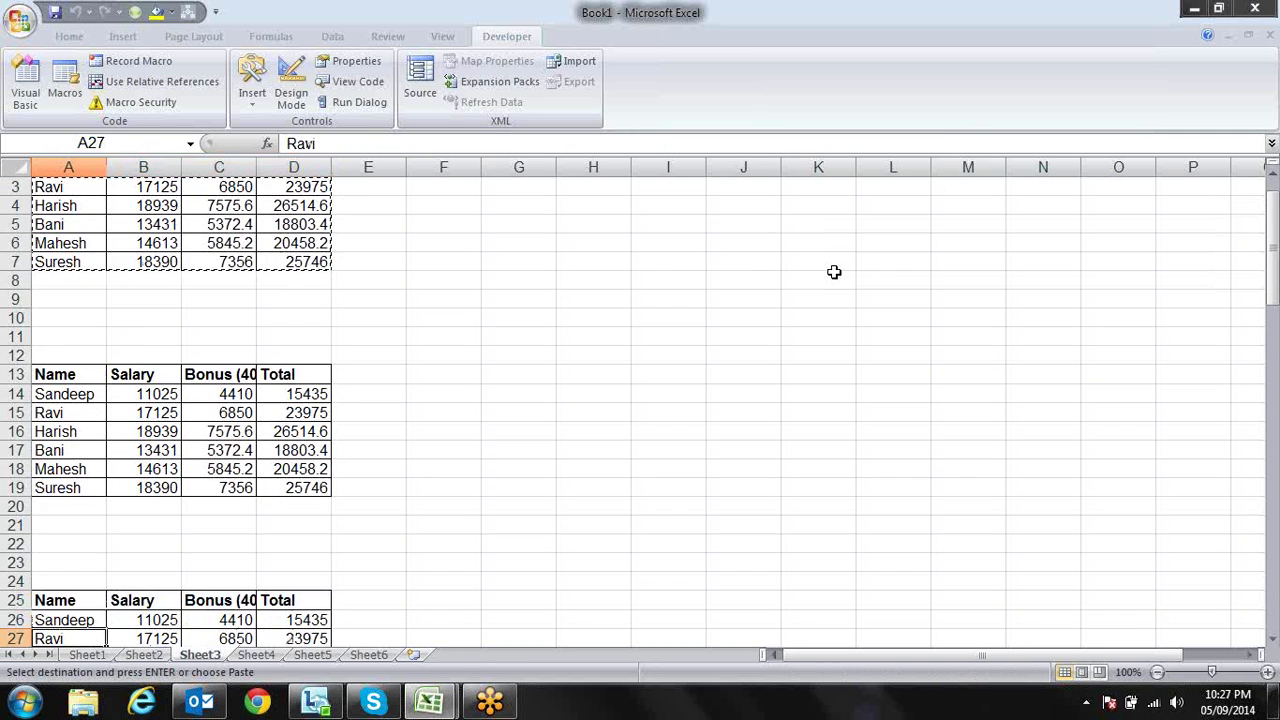
key("Down")
key("Down")
key("Down")
key("Up")
key("Up")
key("Up")
key("Up")
key("Up")
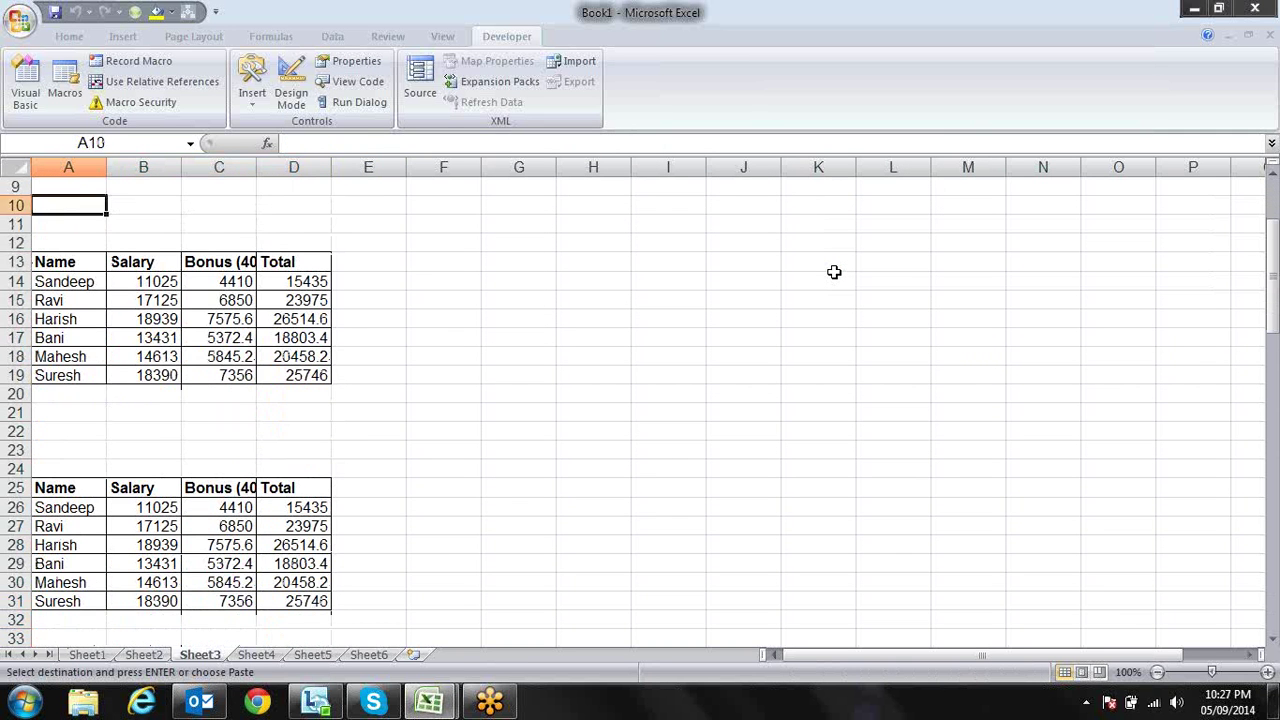
key("Up")
key("Up")
key("Up")
key("Escape")
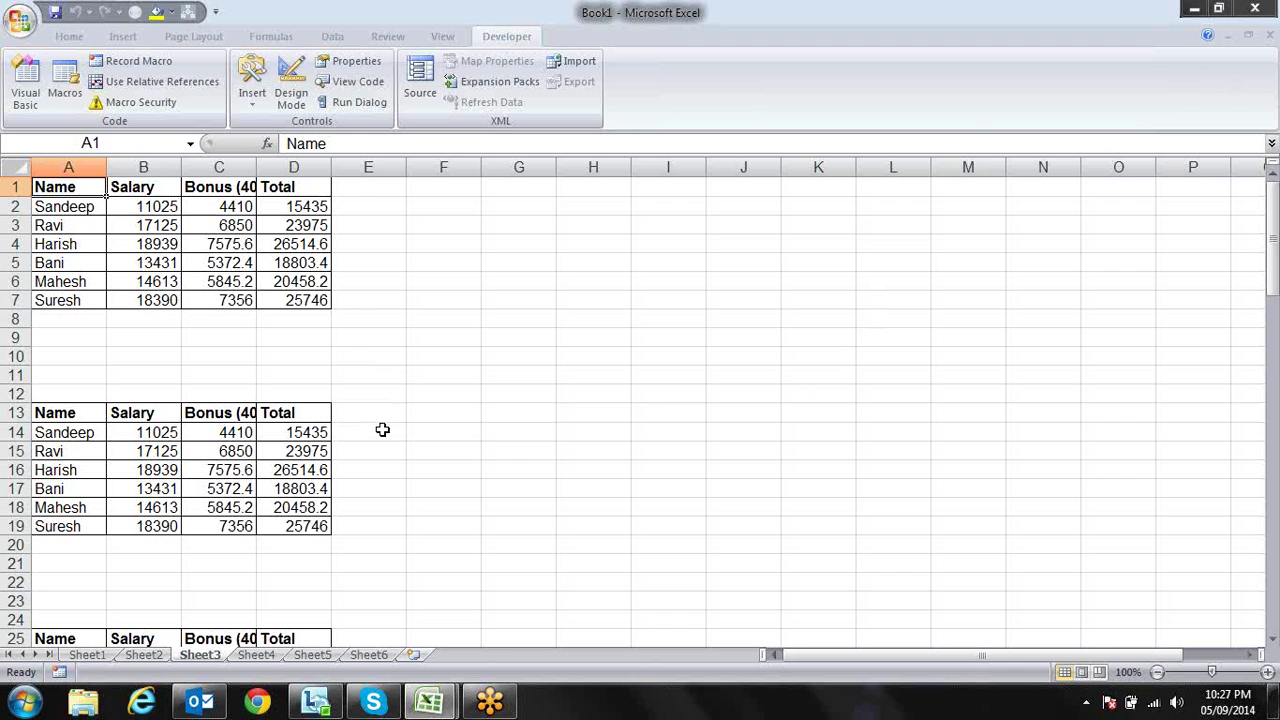
Look over the lower table copy and the blank rows separating the copies.
left_click_drag(383, 430, 383, 462)
key("Down")
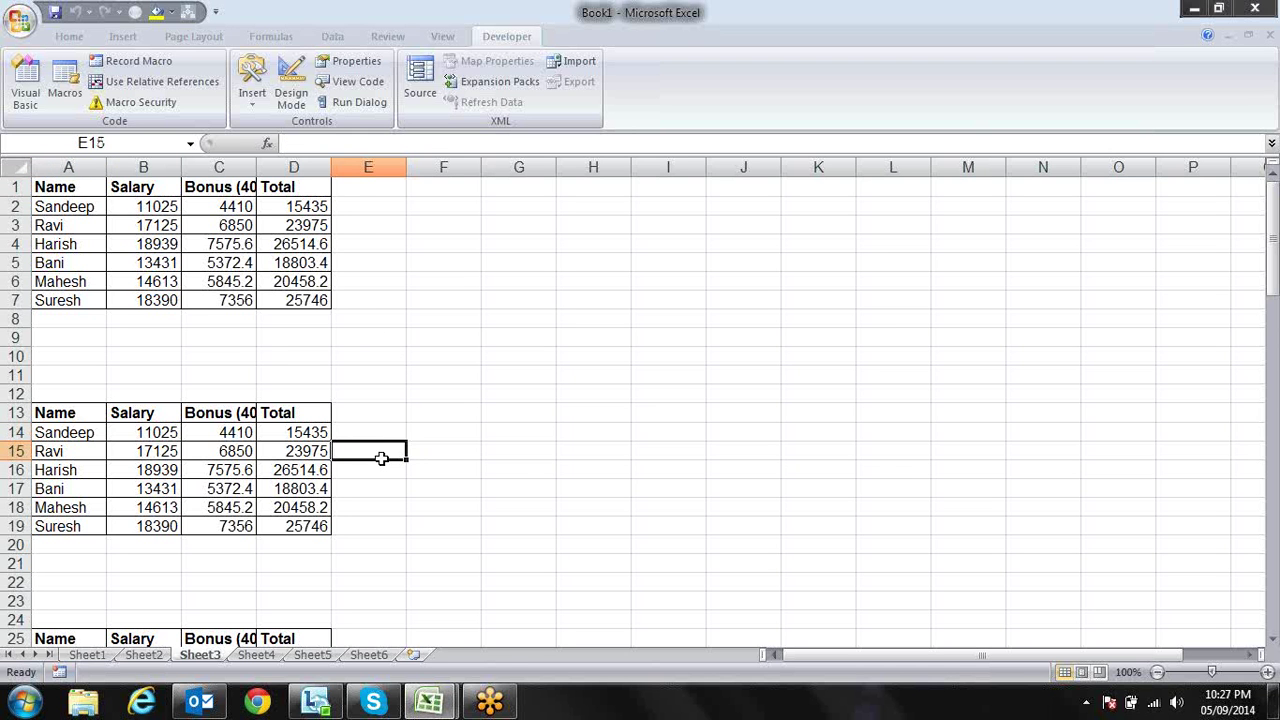
key("Down")
key("Down")
key("Down")
key("Down")
key("Down")
key("Down")
key("Left")
key("Up")
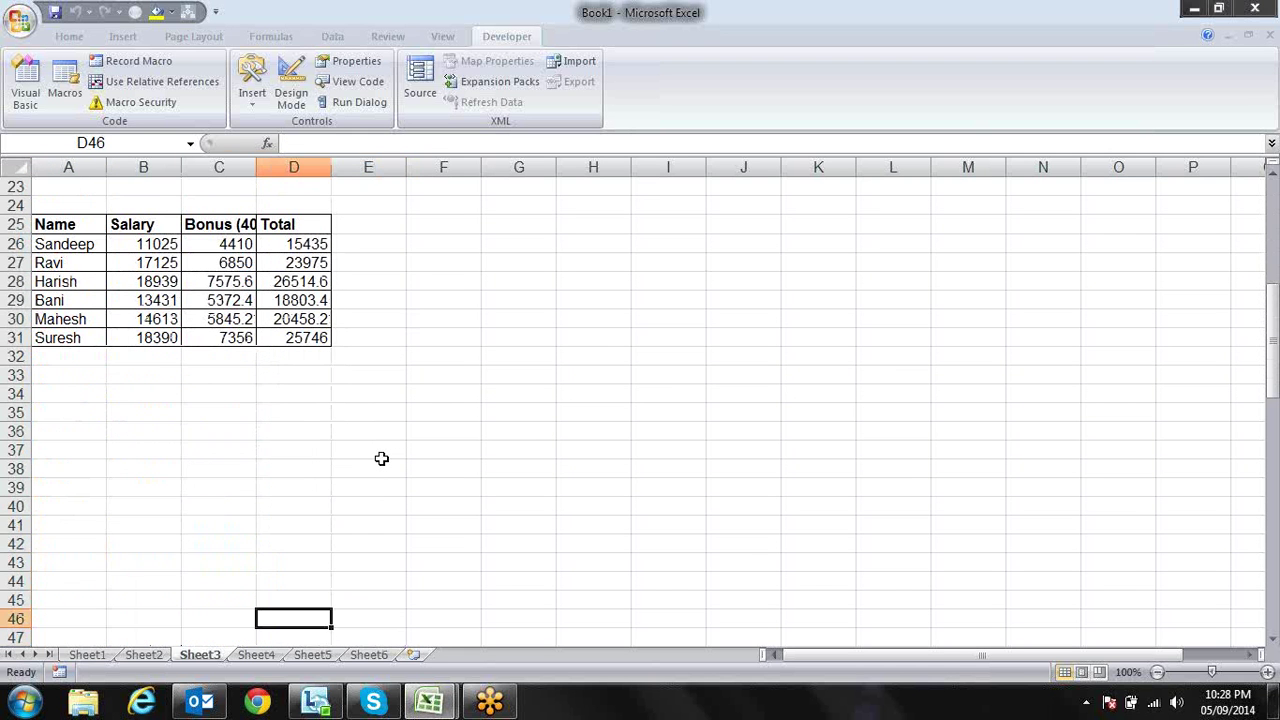
key("Left")
key("Left")
key("Left")
key("Up")
key("Up")
key("Up")
key("Up")
key("Up")
key("Up")
key("Up")
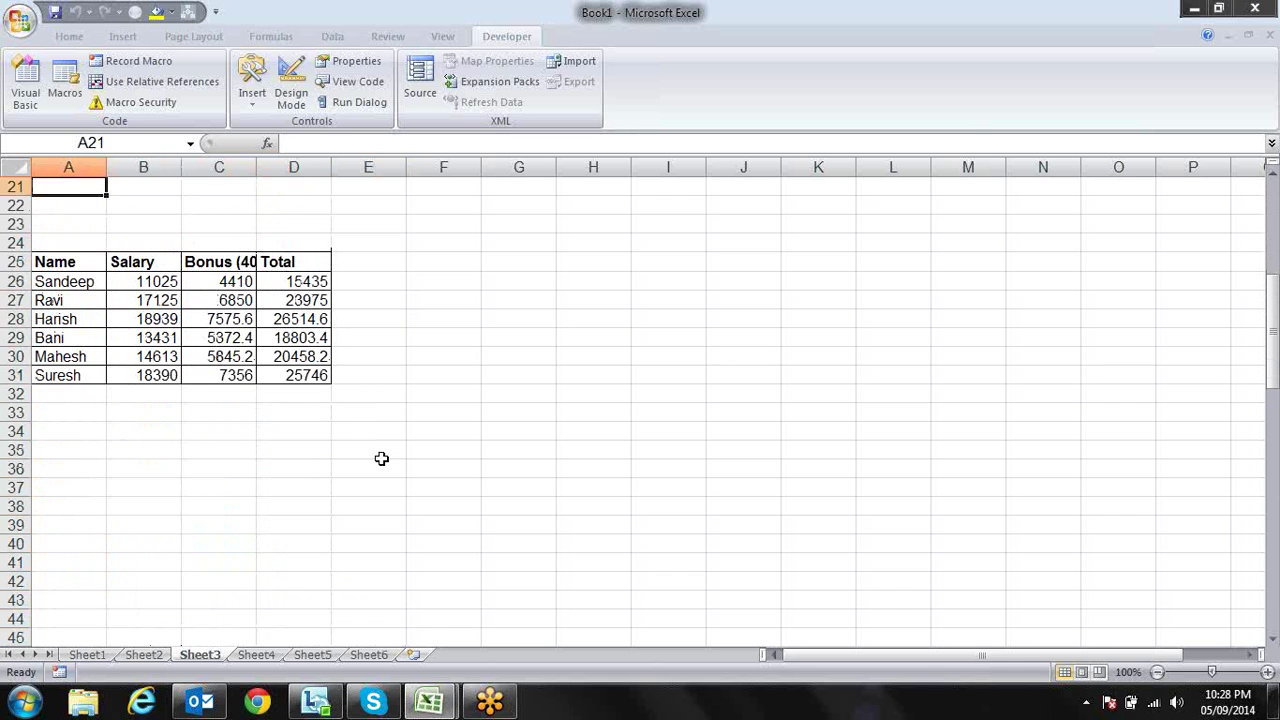
key("Down")
key("Down")
key("Down")
key("Down")
key("Down")
key("Down")
key("Down")
key("Down")
key("ctrl+Up")
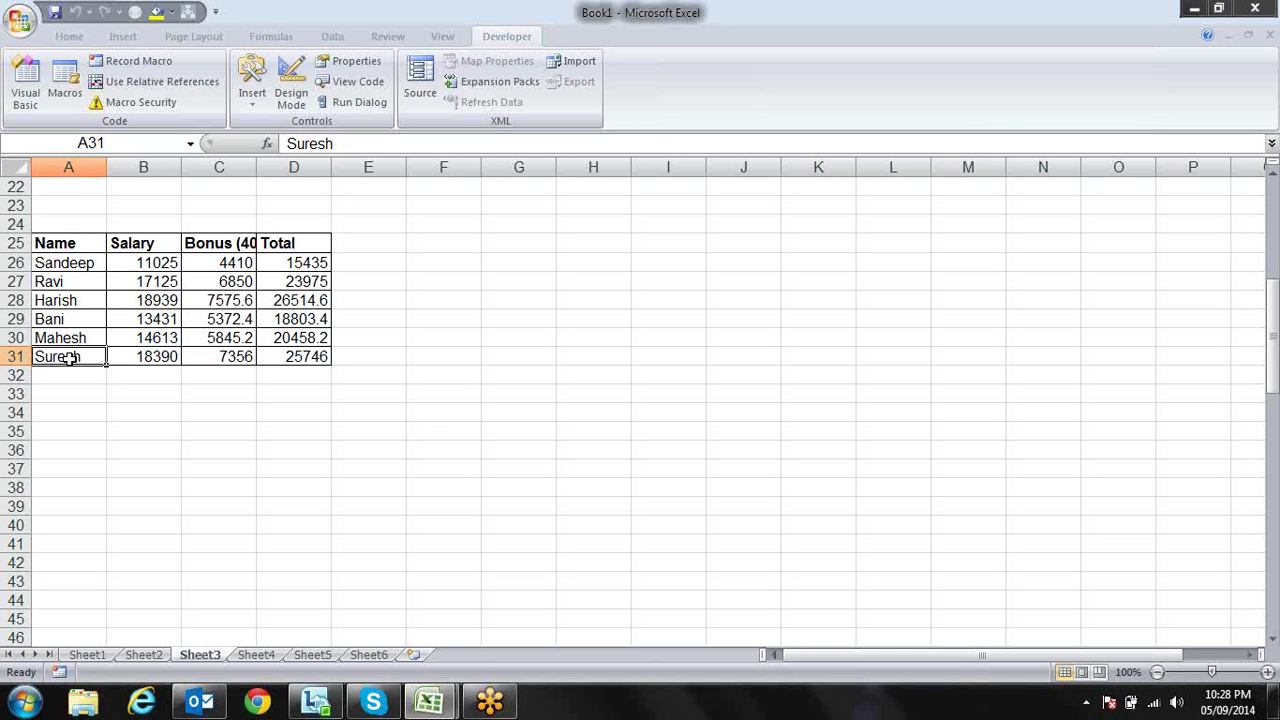
key("Up")
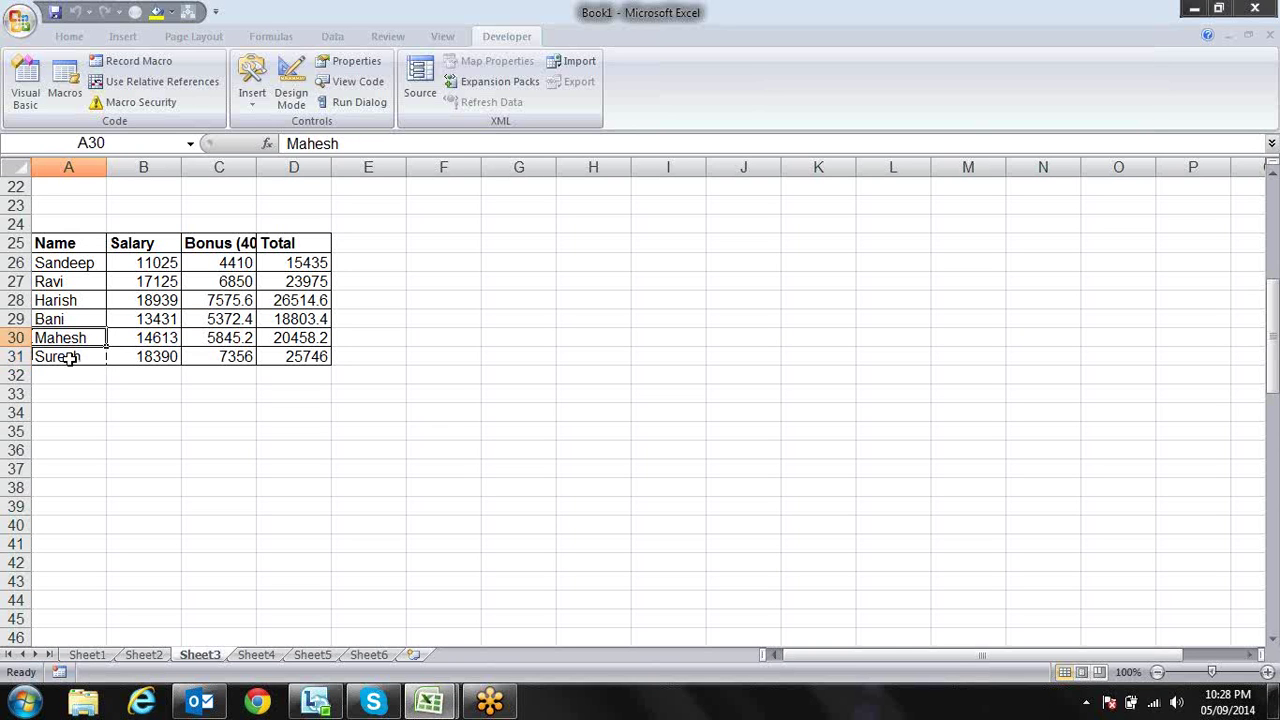
scroll(70, 358, "up", 3)
scroll(70, 358, "up", 2)
Step through column A to find the last filled row, A31, and the empty rows below.
left_click(70, 357)
key("Down")
key("Down")
key("Down")
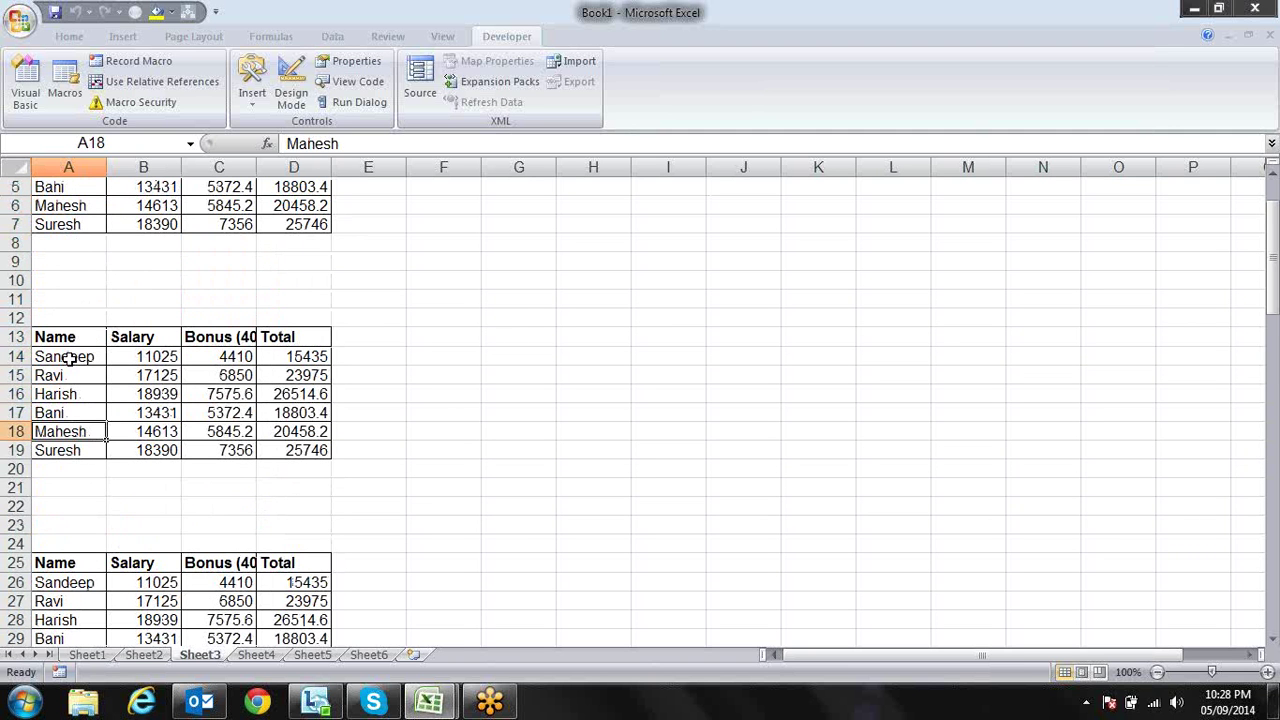
key("Down")
key("Down")
key("Down")
key("Down")
key("Down")
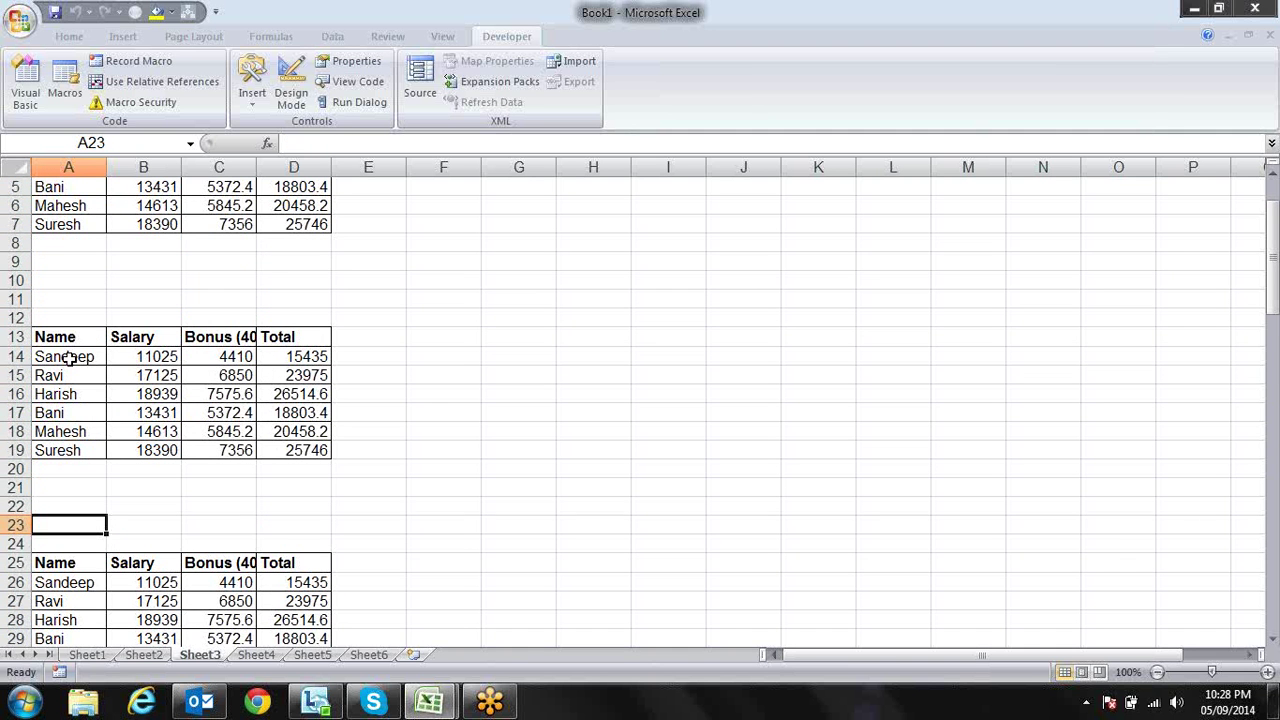
key("Down")
key("Down")
key("Down")
key("Down")
key("Down")
key("Up")
key("Up")
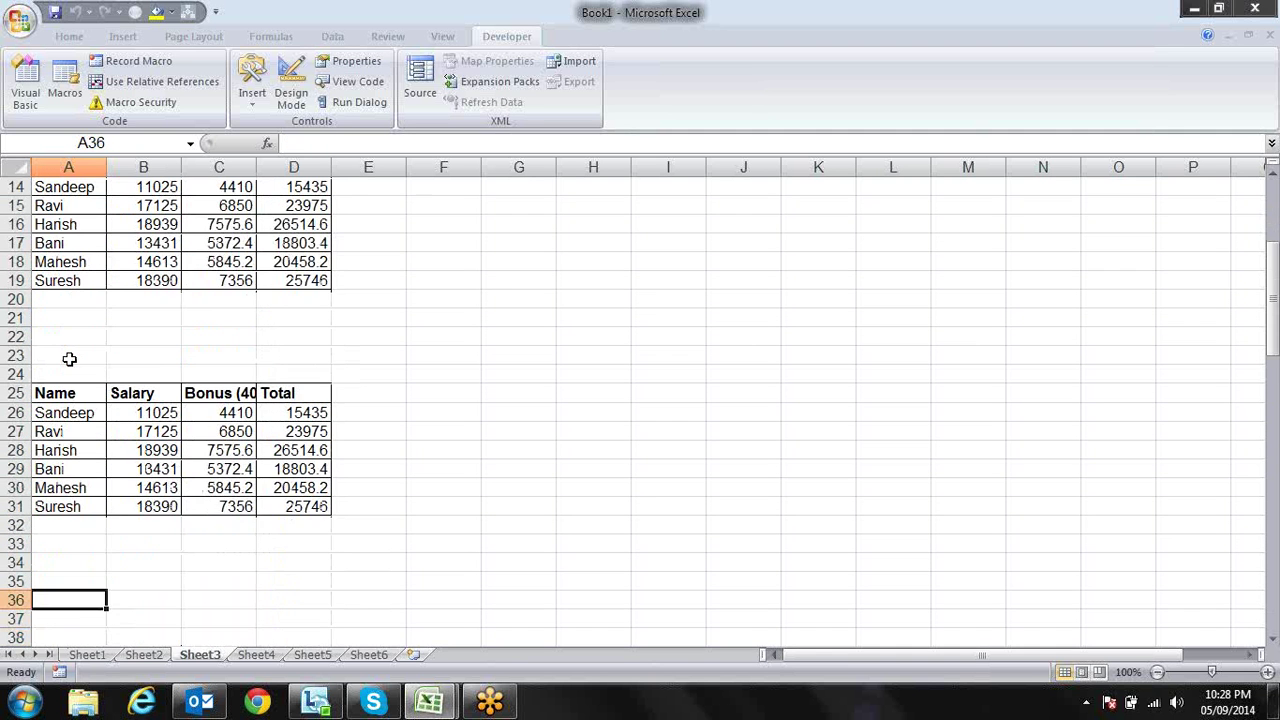
key("Up")
key("Up")
key("Up")
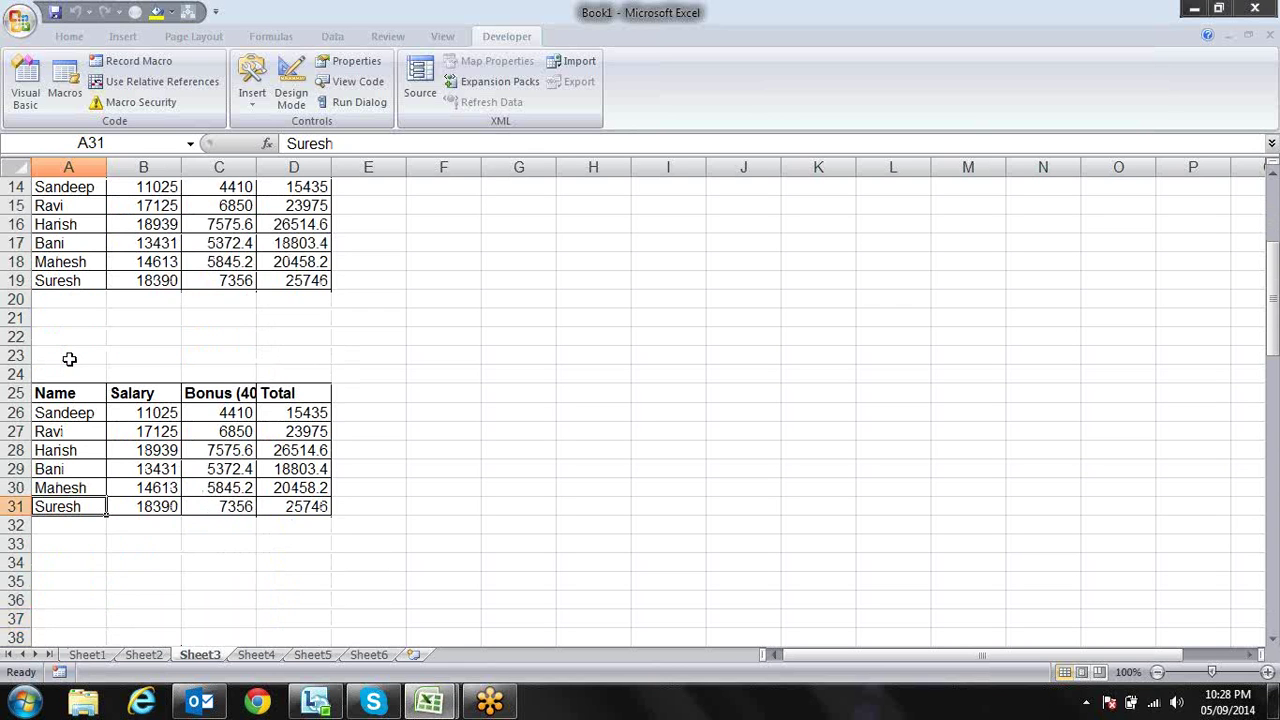
key("Down")
key("Down")
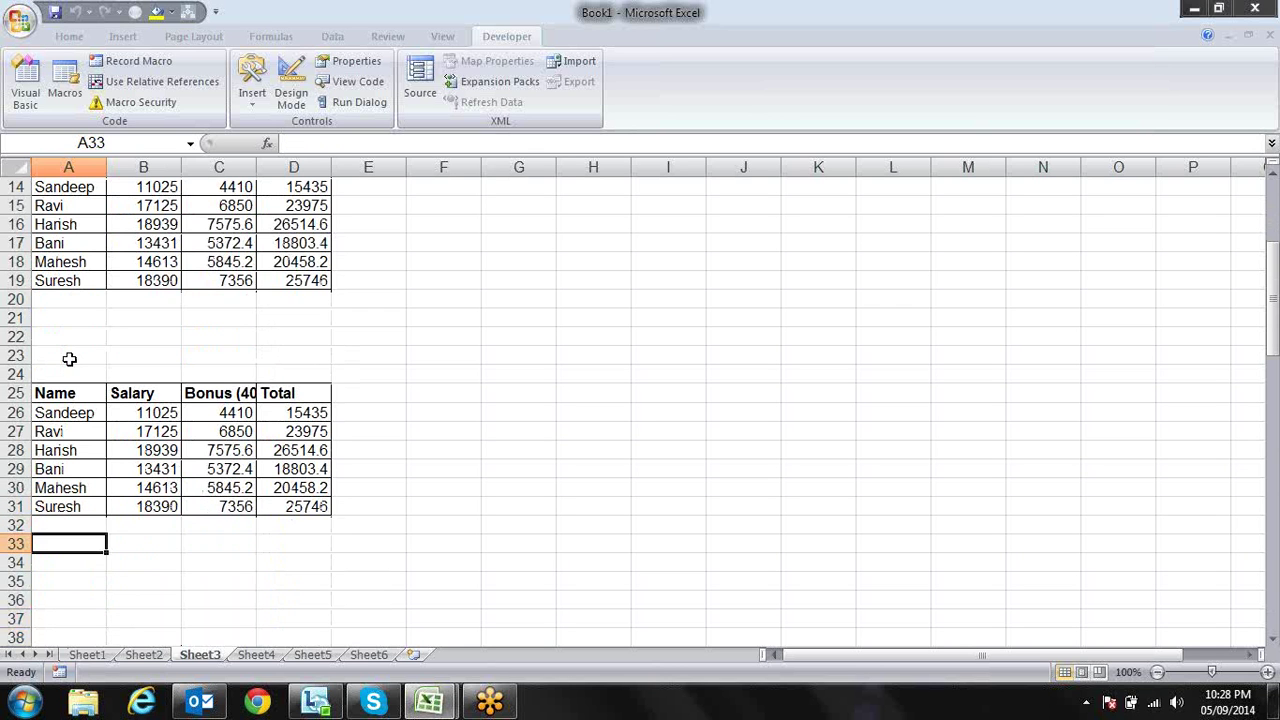
key("Down")
key("Down")
key("Down")
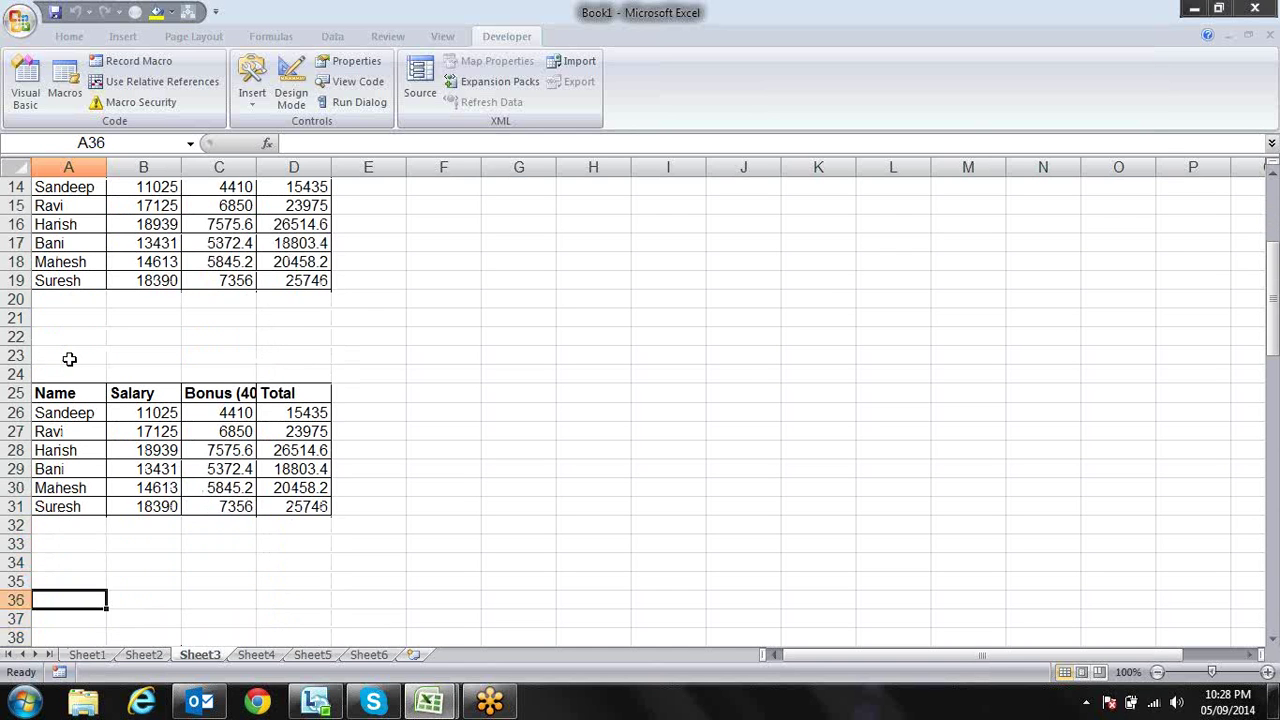
key("Down")
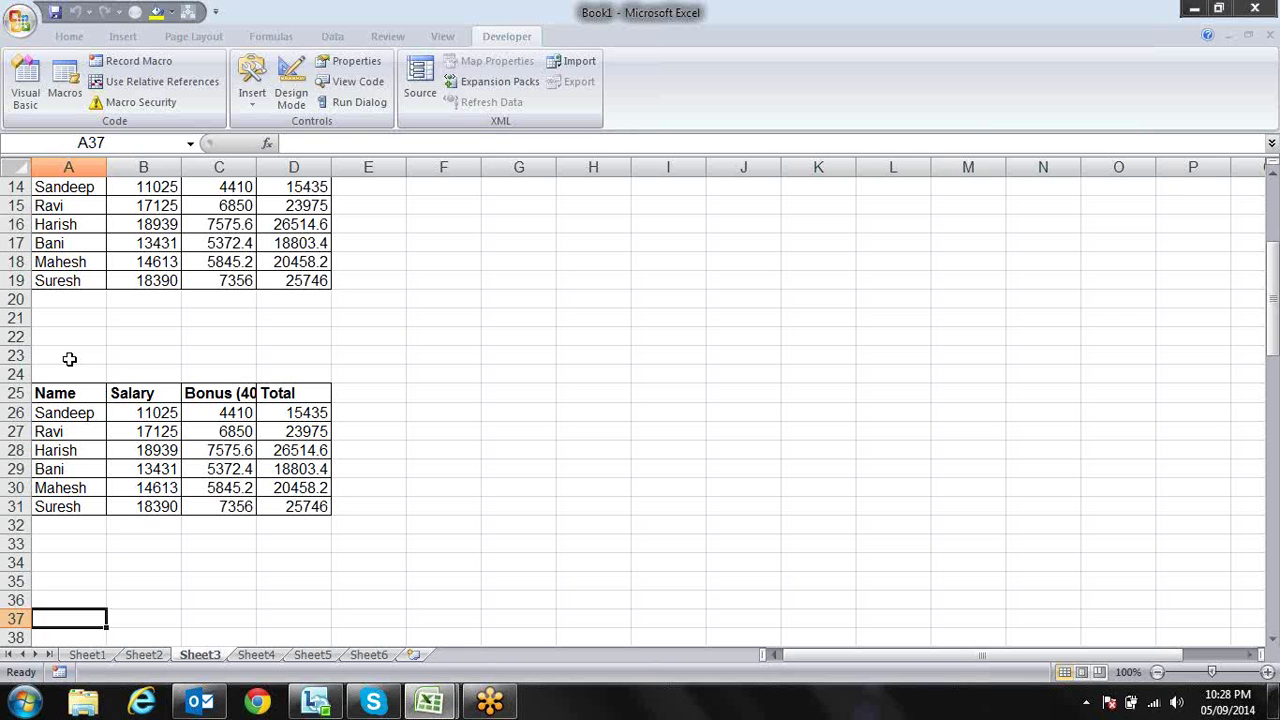
key("Up")
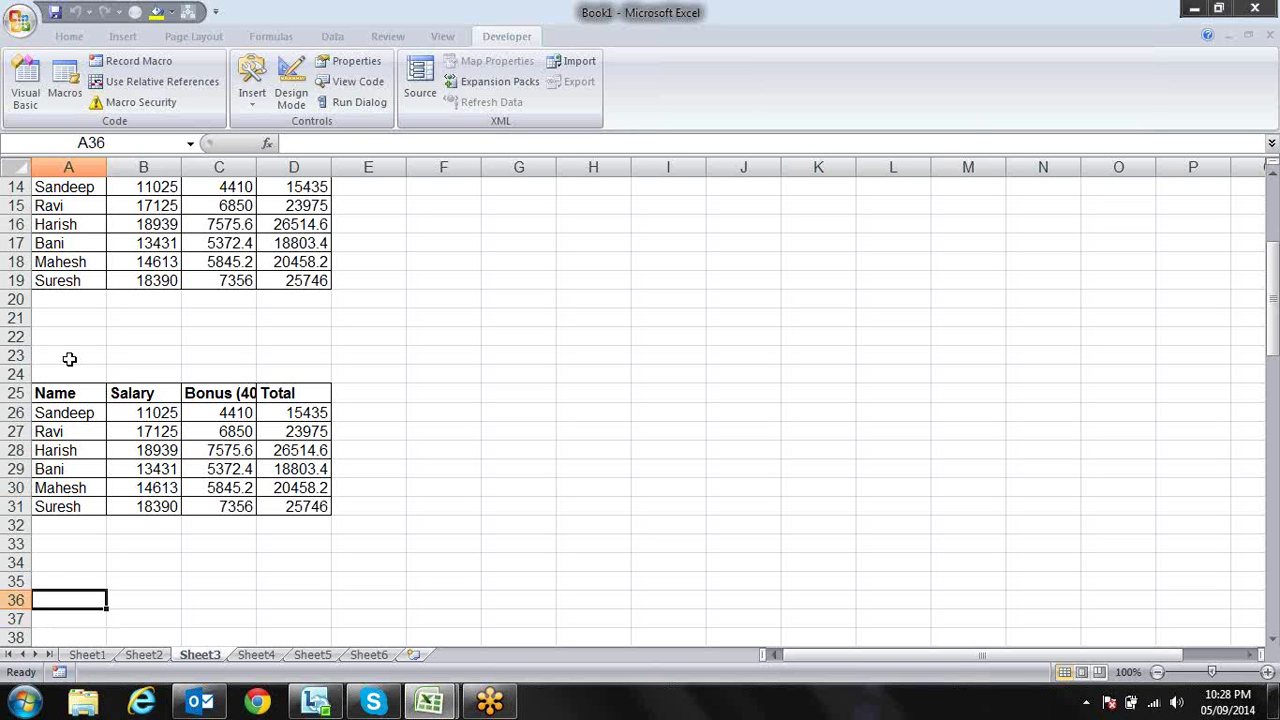
key("ctrl+Up")
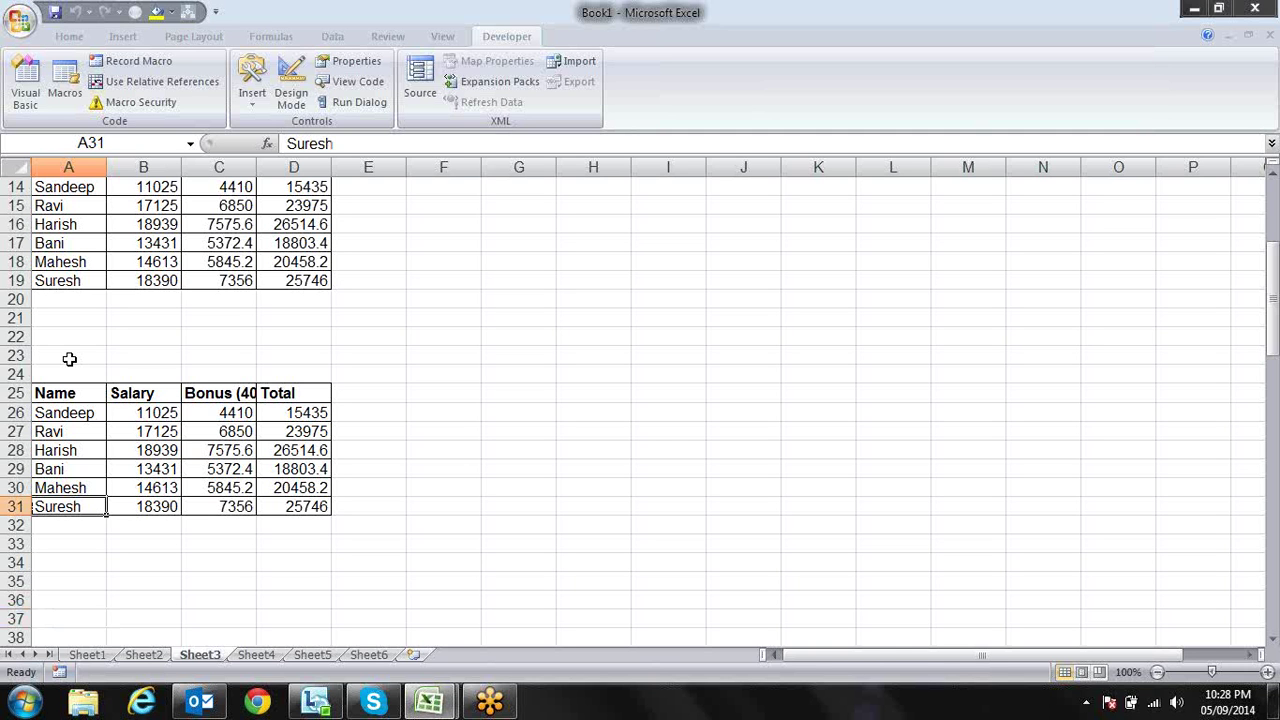
key("Down")
key("Down")
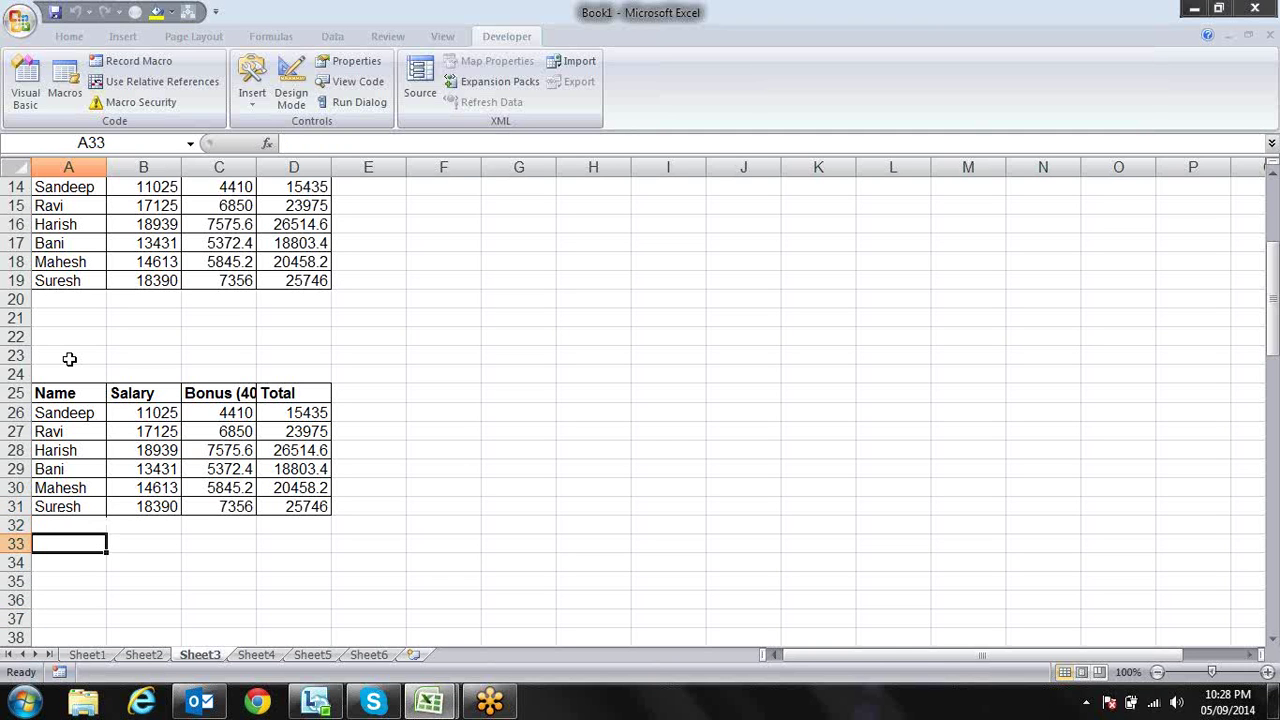
key("Down")
key("Down")
key("Down")
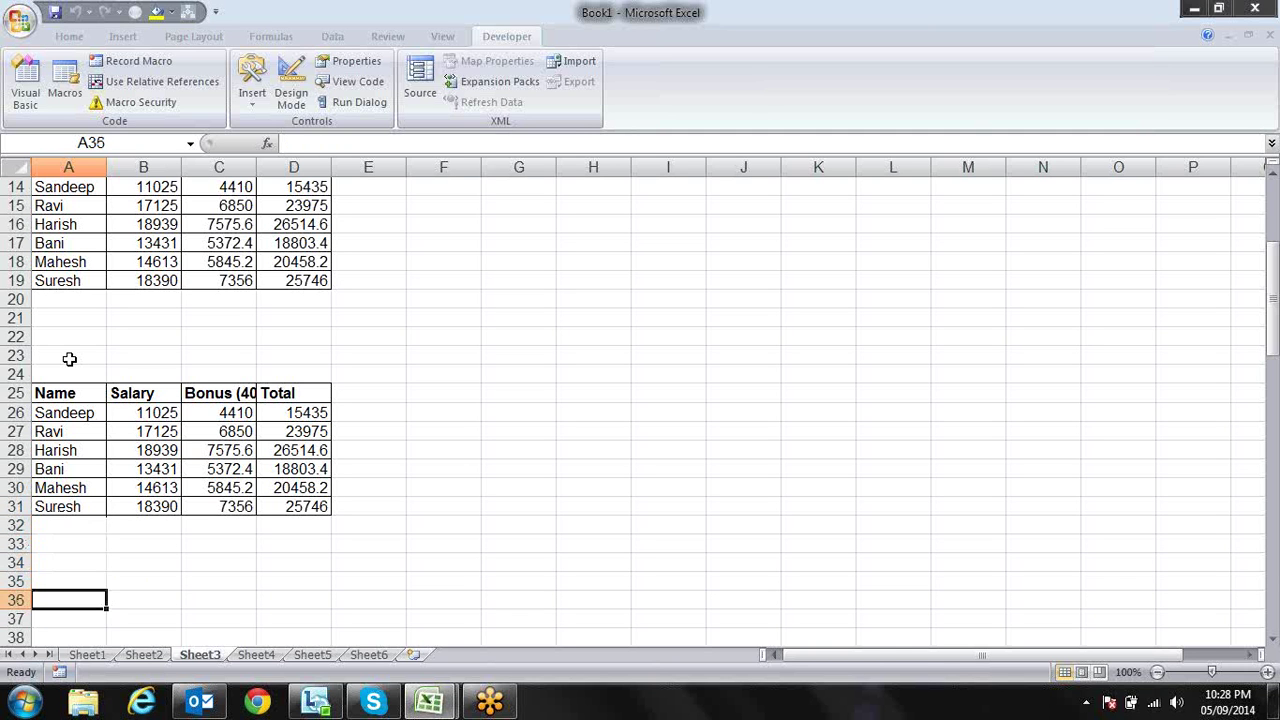
Enter the test text 'sddsf' in cell A36.
type("sddsf")
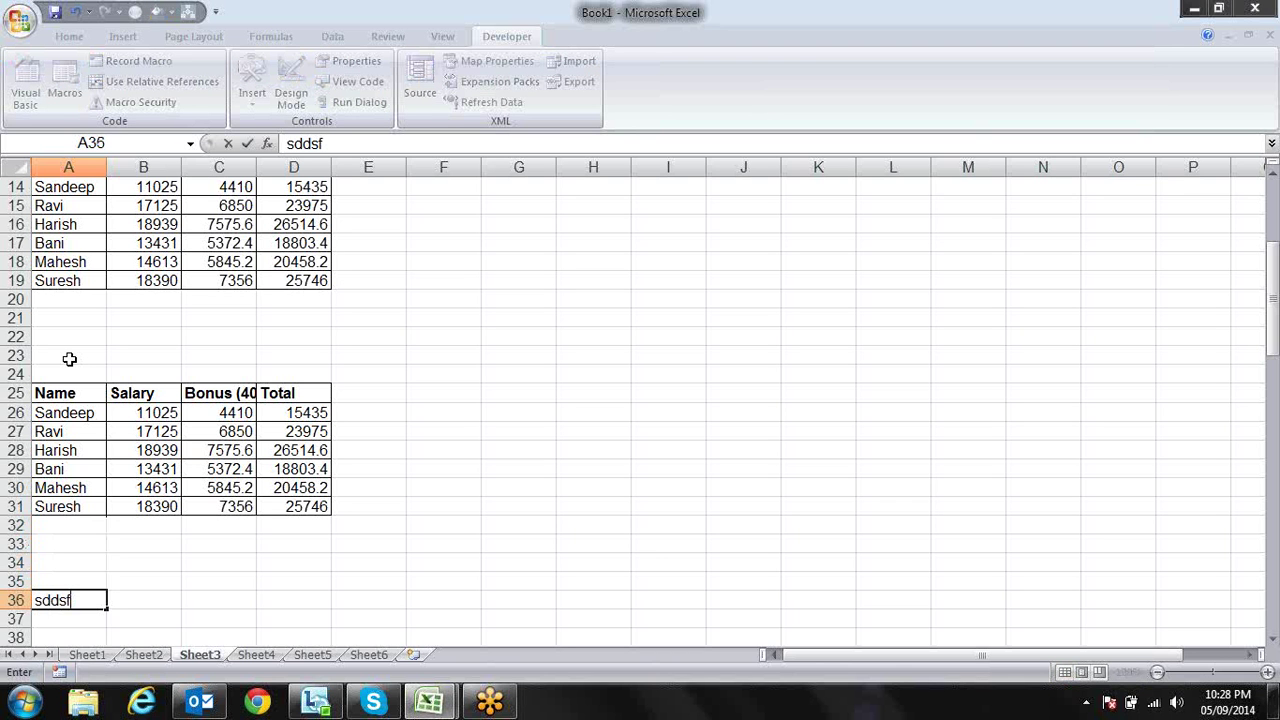
key("Return")
key("Up")
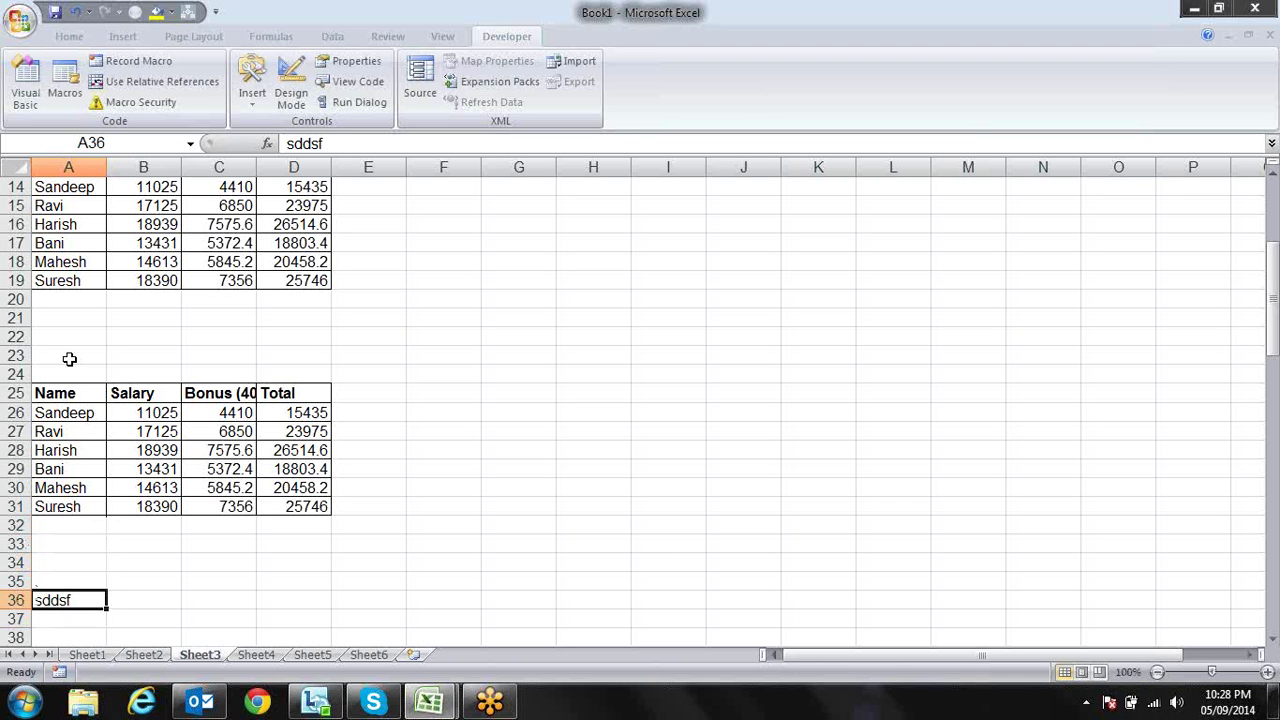
key("Up")
key("Up")
key("Up")
key("Up")
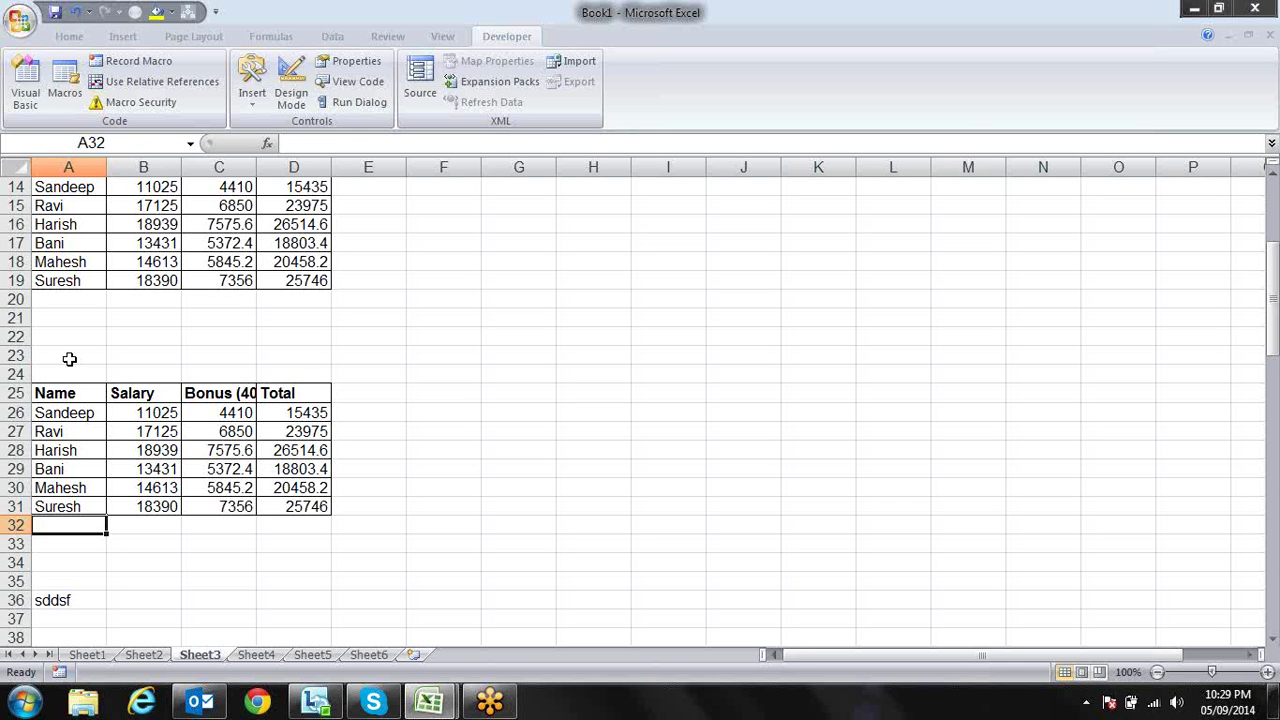
Review Module1 from the loop macros at the top to copyproc at the end.
key("alt+F11")
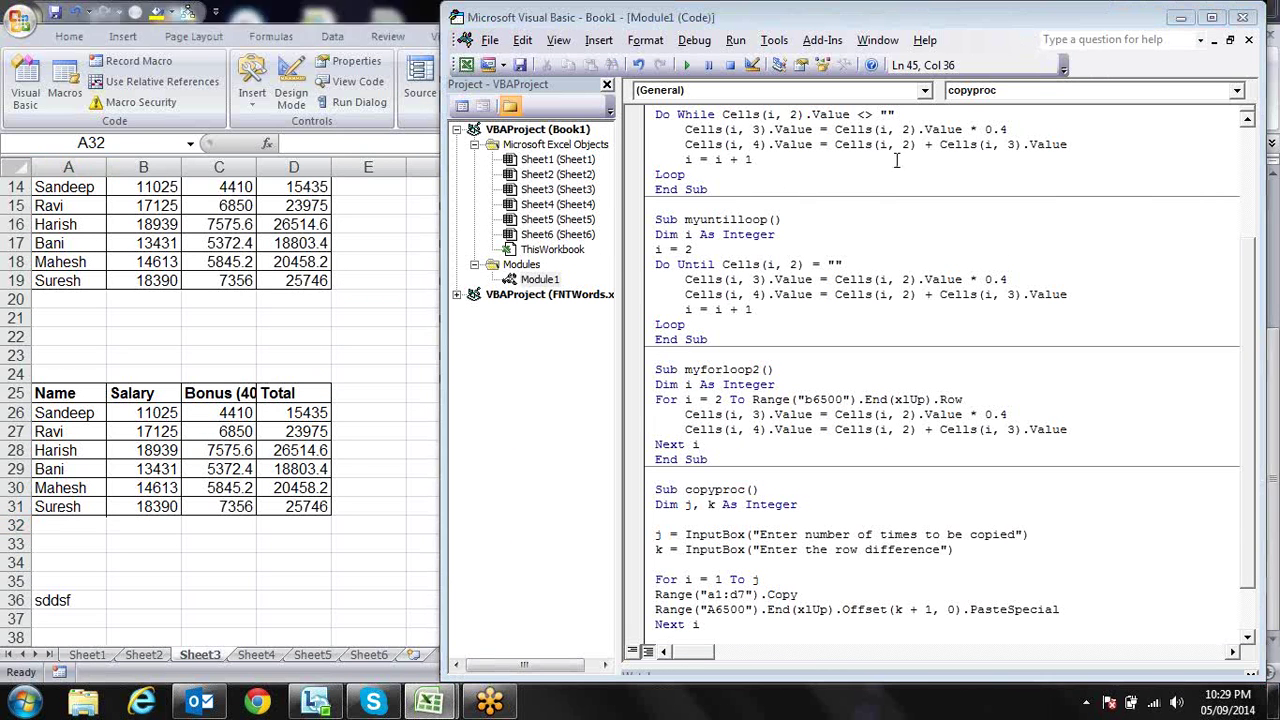
left_click(945, 205)
key("ctrl+End")
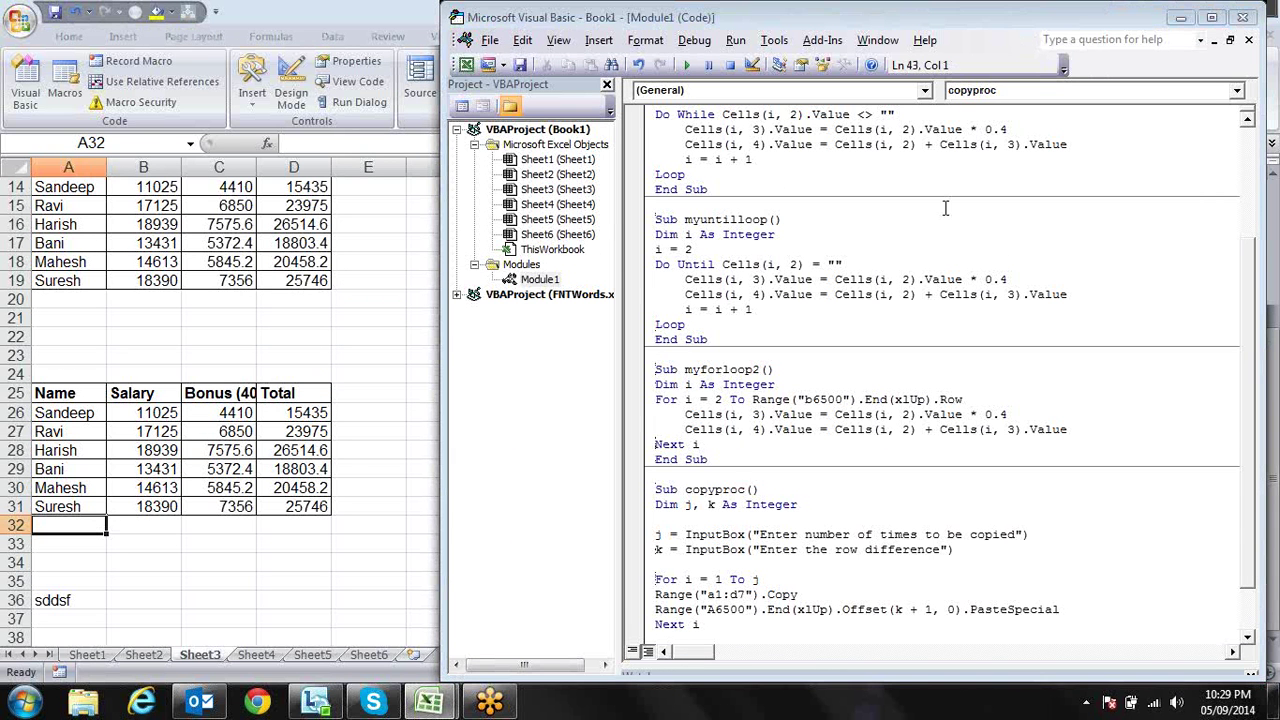
key("ctrl+Home")
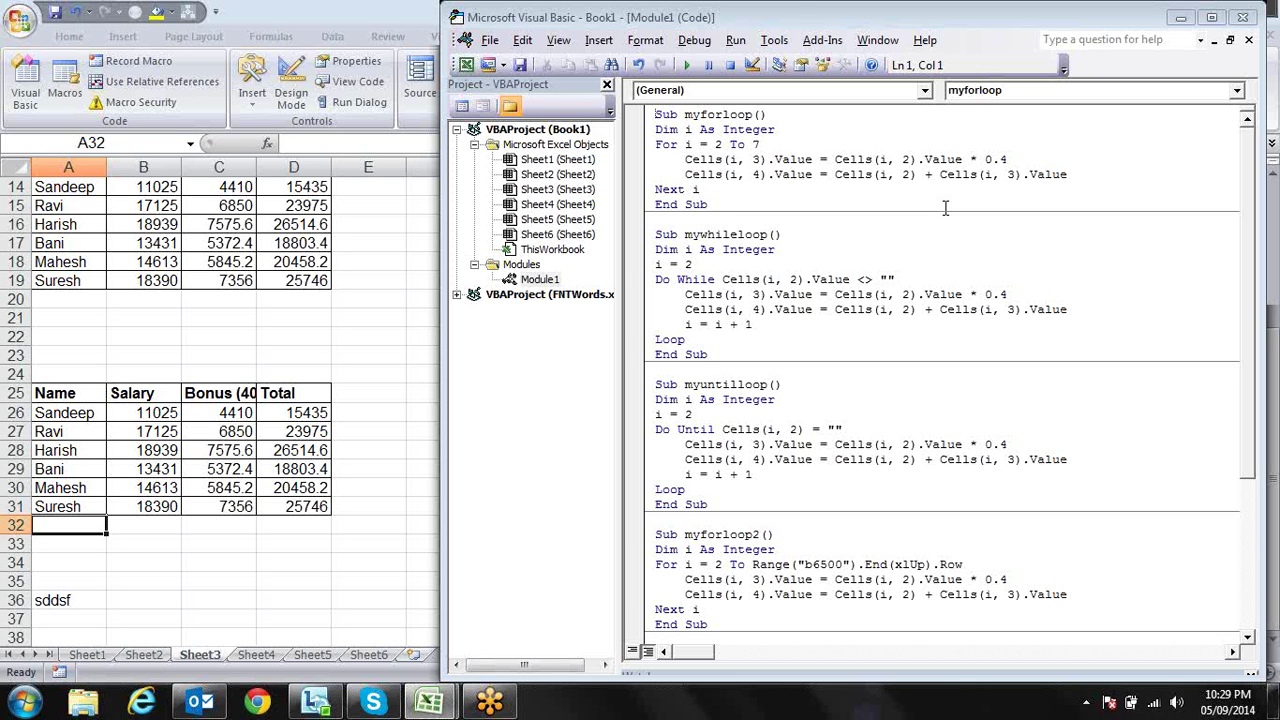
Save the workbook to the Desktop as macro-enabled 'loop final' and close the VBA editor.
key("ctrl+s")
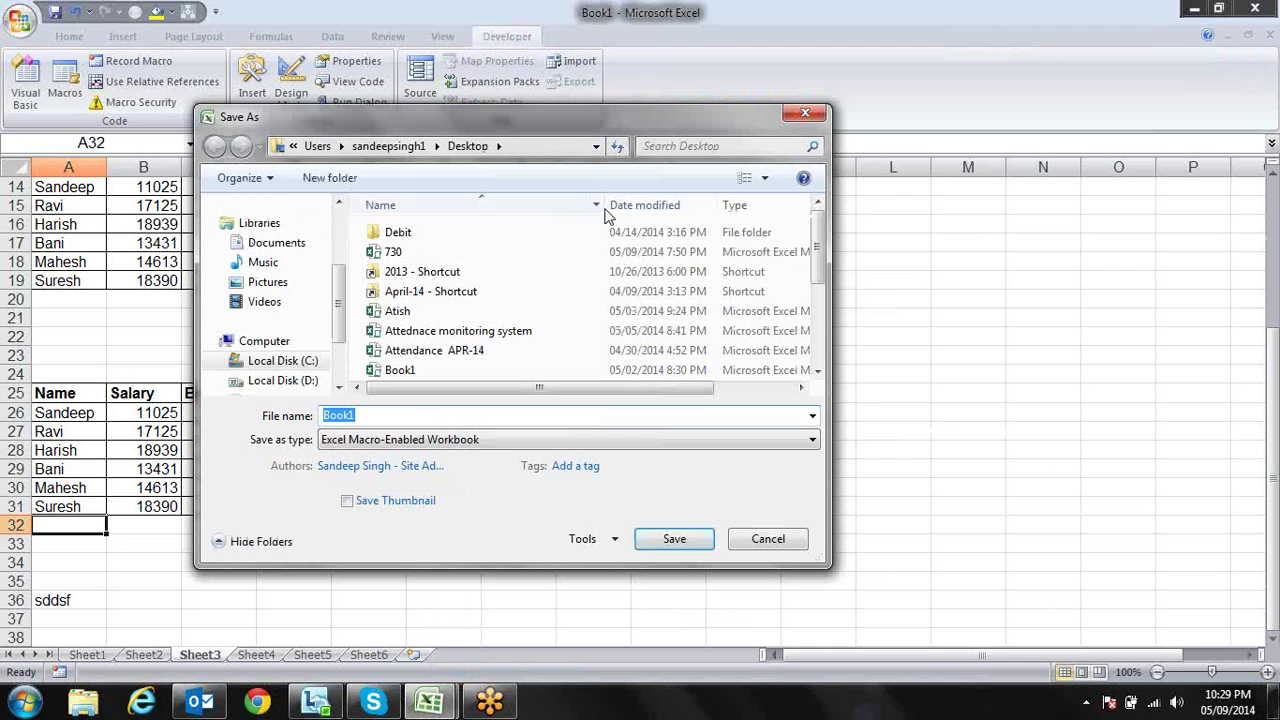
key("BackSpace")
type("loo")
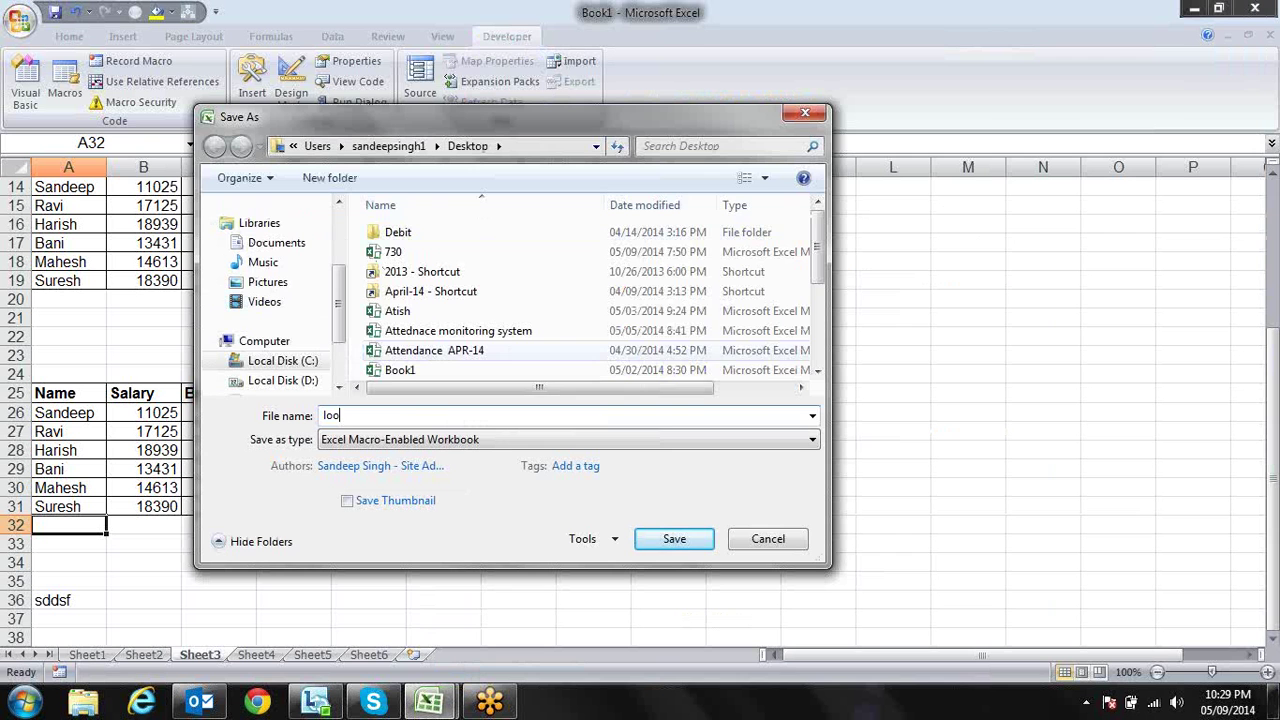
type("p final")
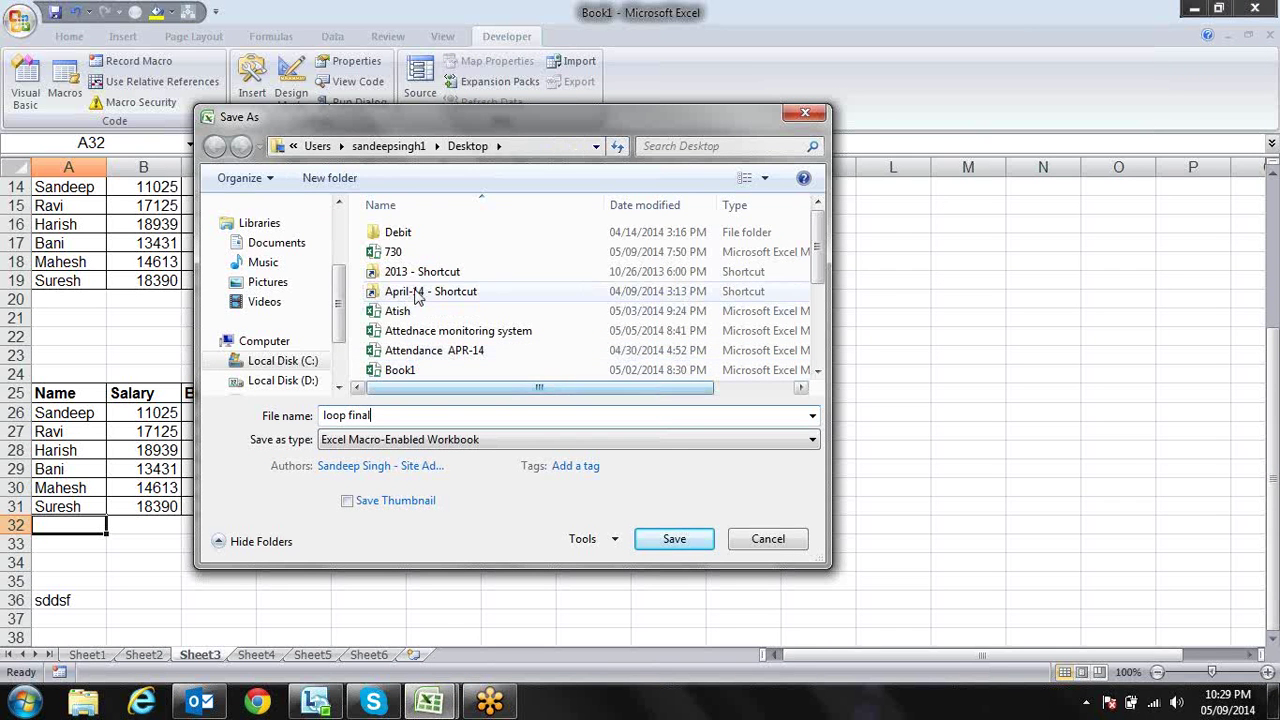
scroll(268, 280, "up", 2)
scroll(268, 280, "up", 1)
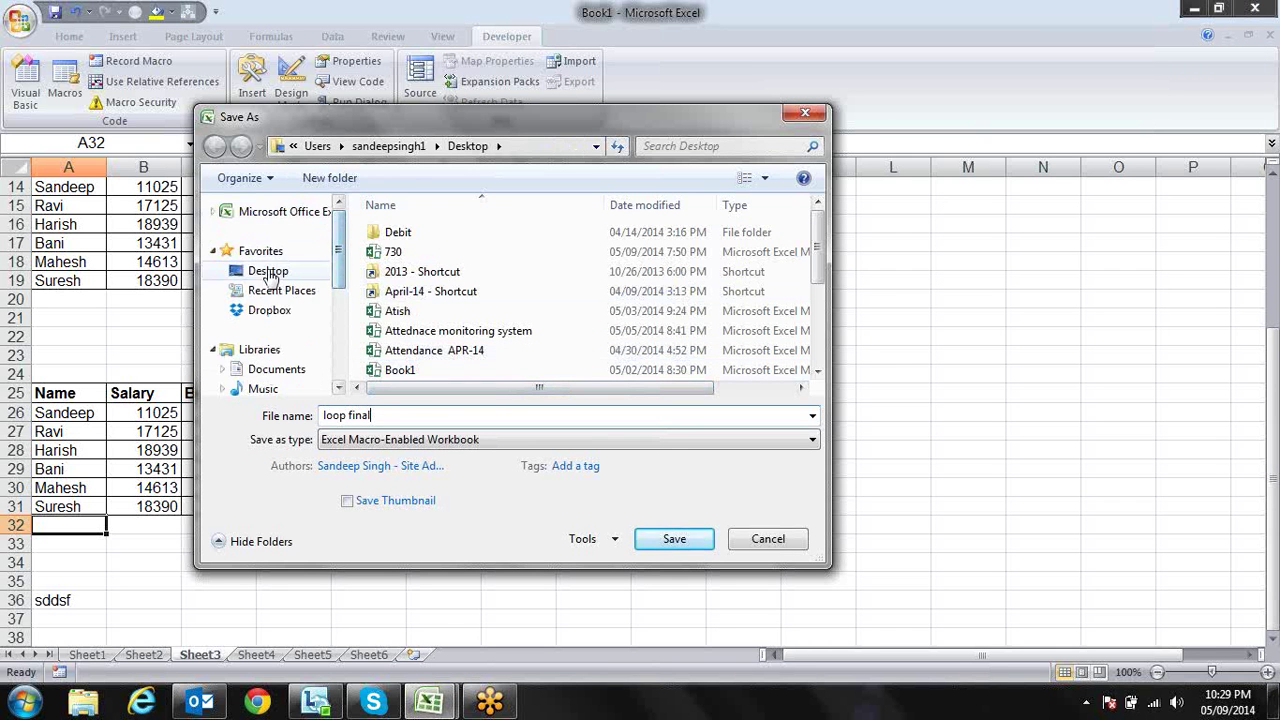
left_click(270, 274)
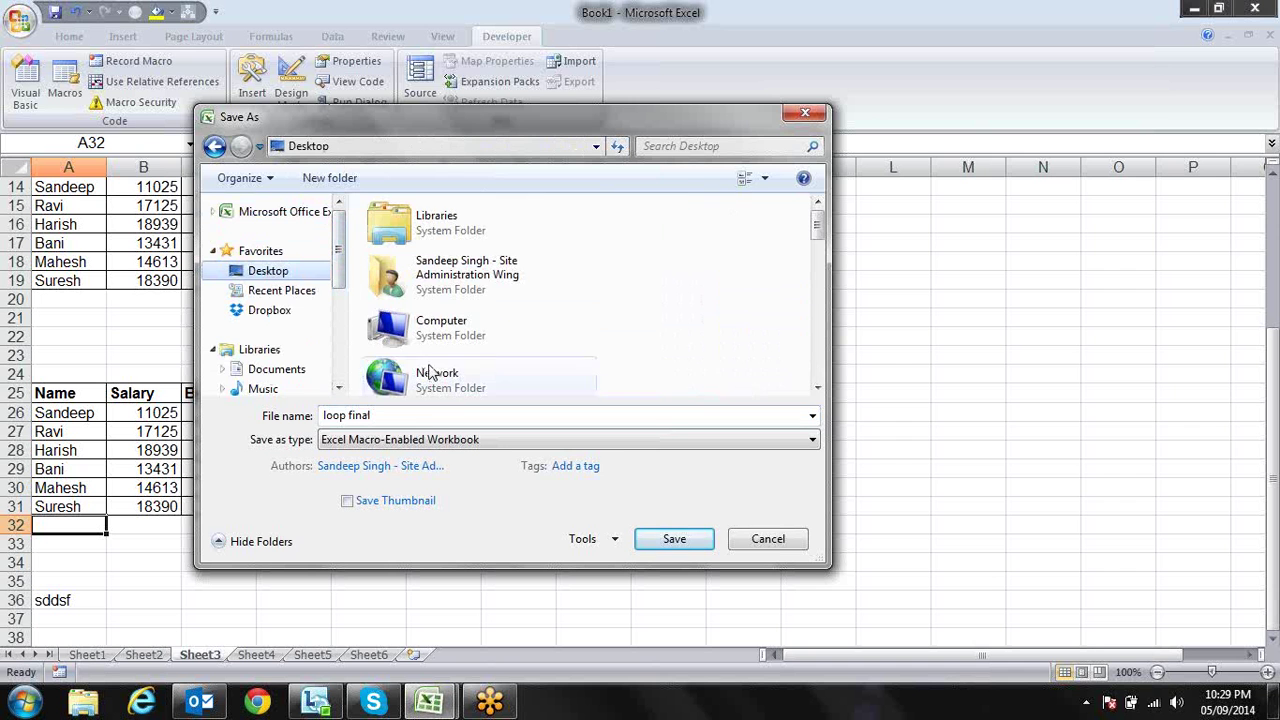
left_click(674, 539)
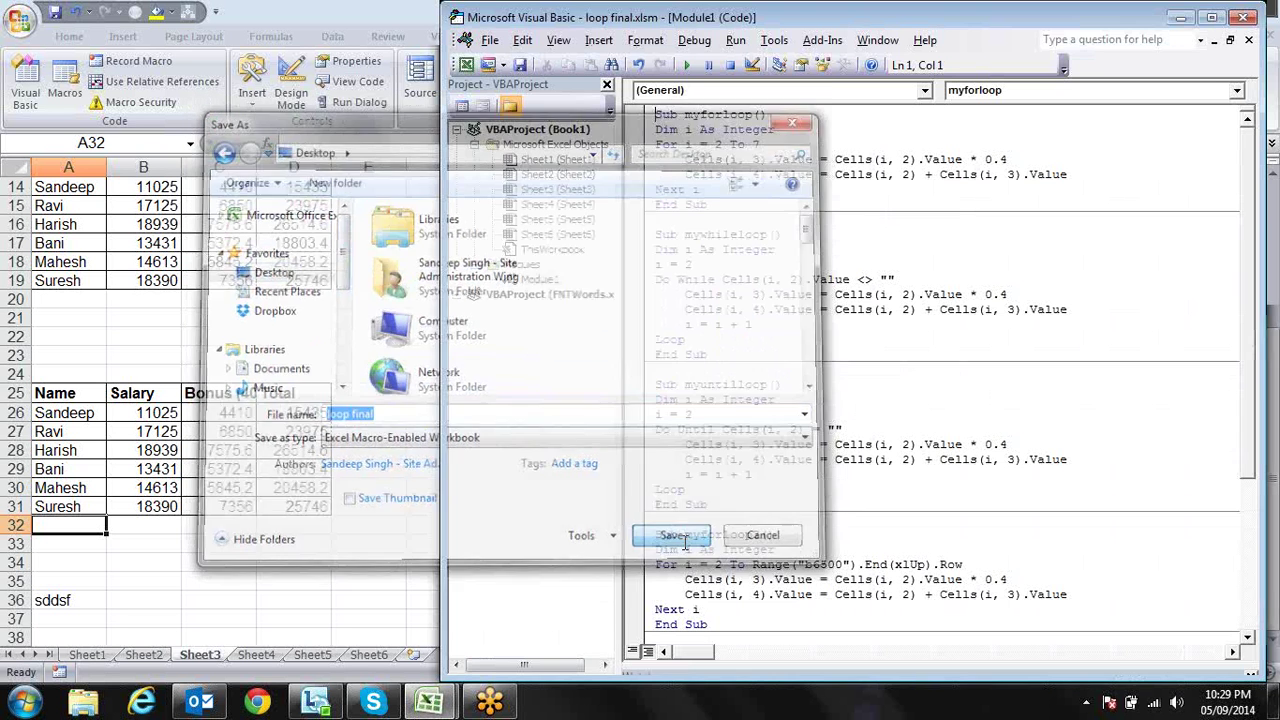
left_click(1247, 17)
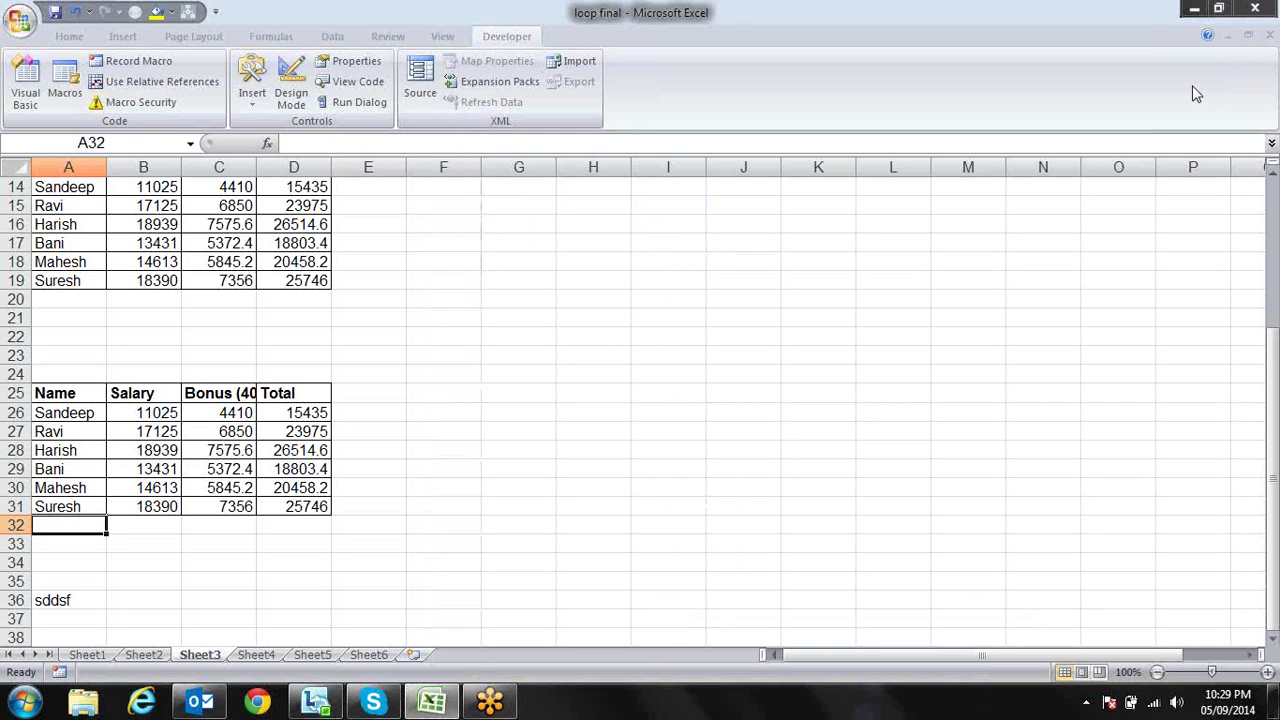